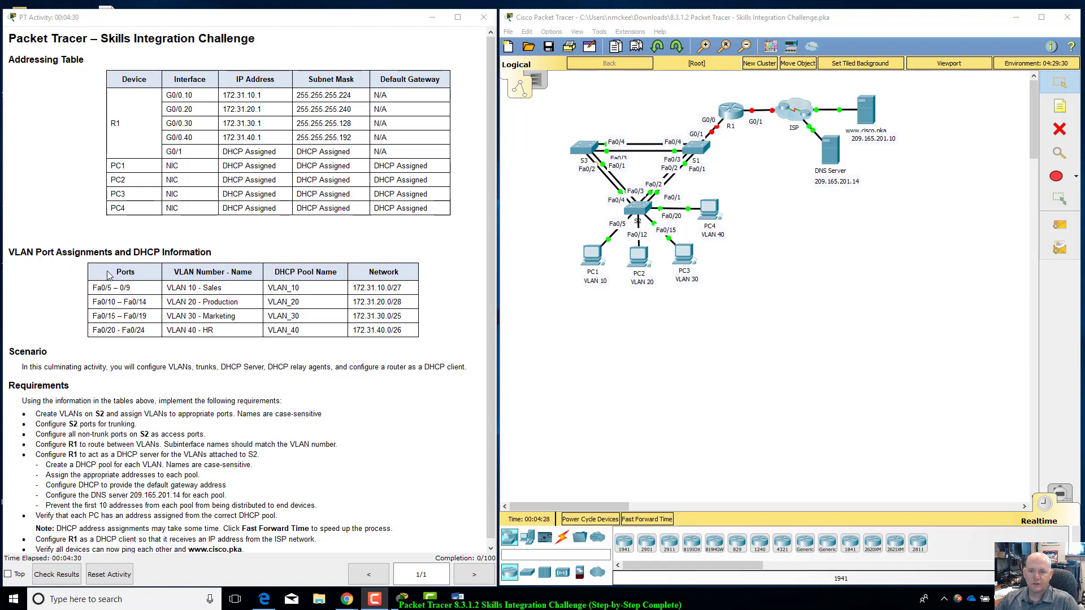
scroll(226, 339, down, 1)
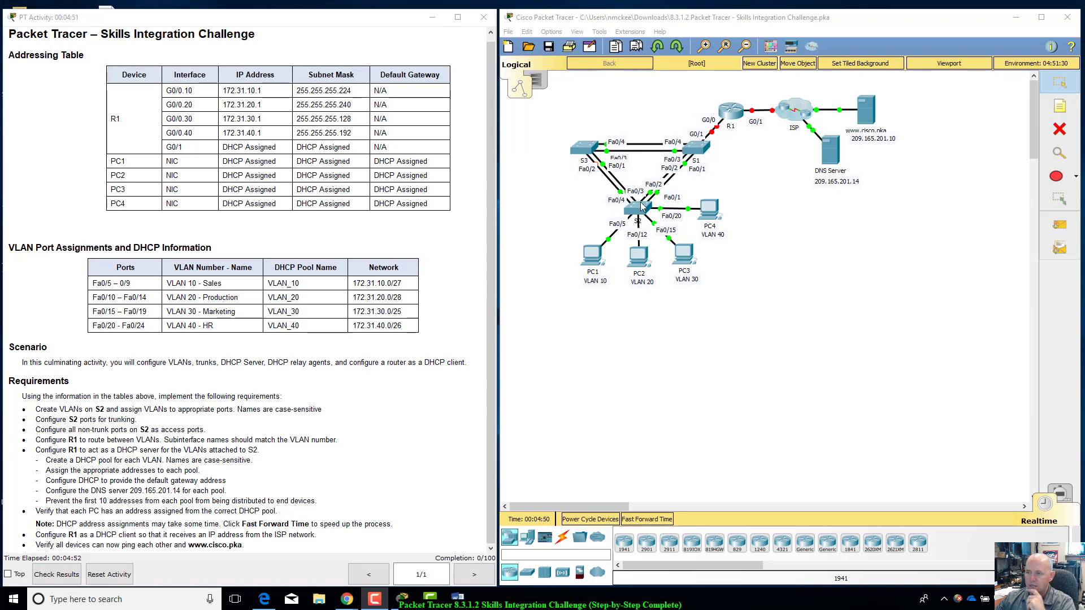
click(641, 206)
drag(604, 131, 720, 196)
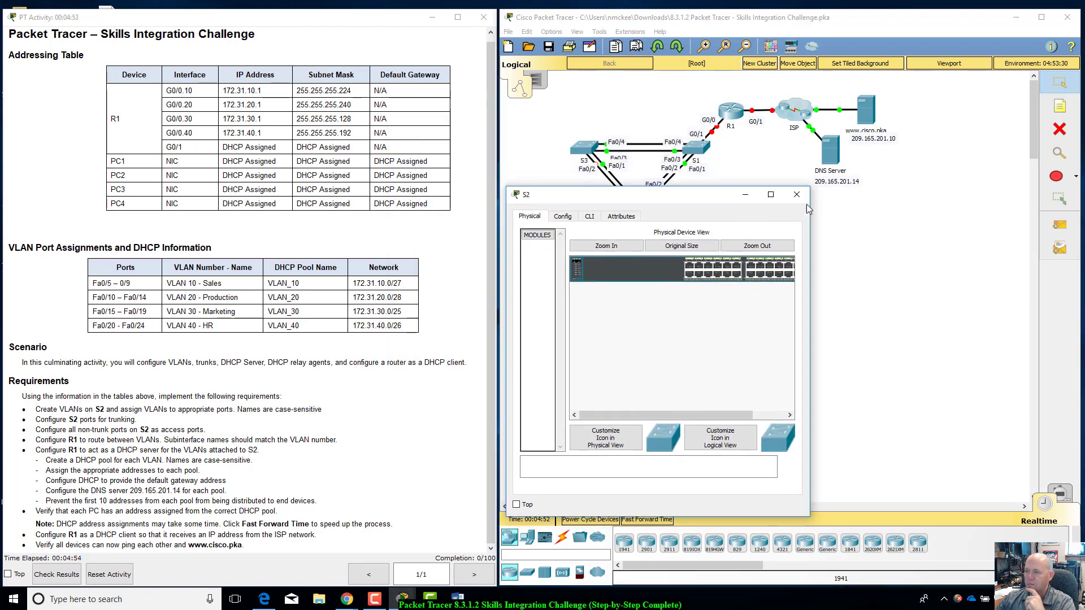
click(796, 194)
Check whether the configuration pages of switches S1 and S3 can be used, and close the S3 window.
click(697, 148)
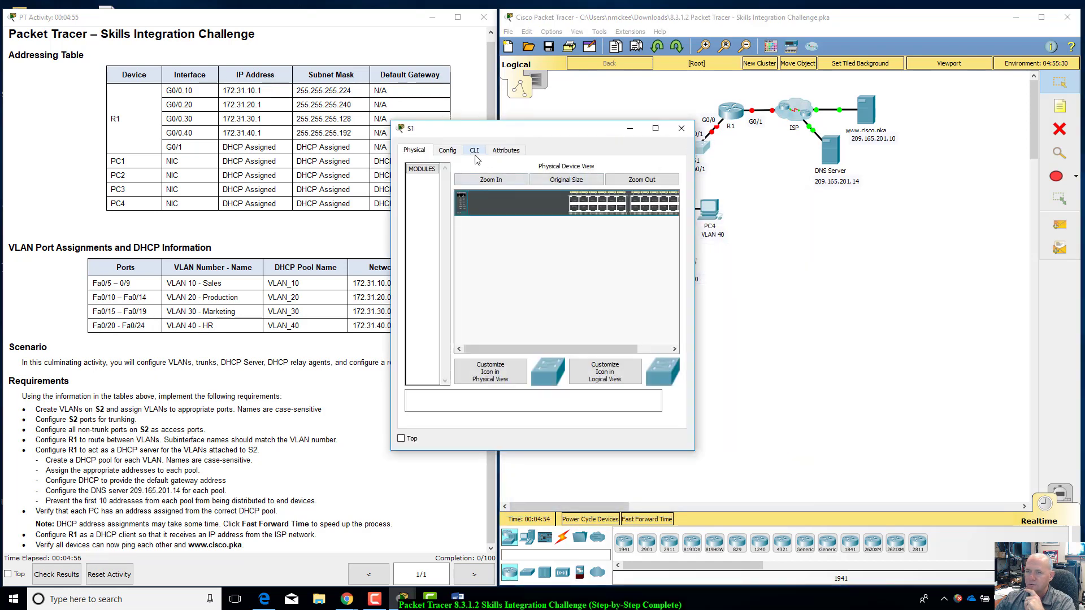
click(448, 150)
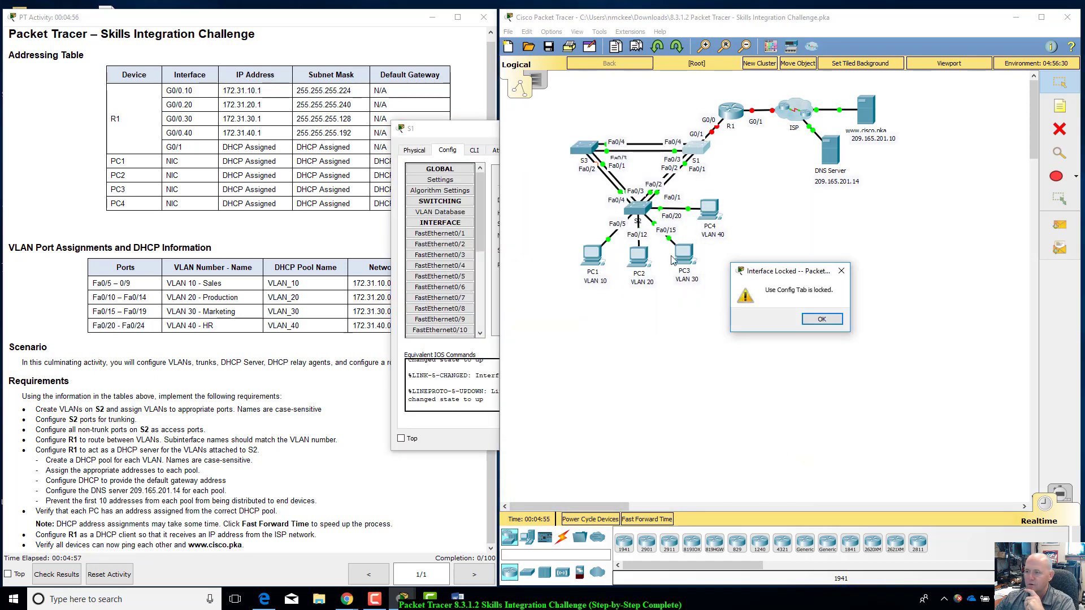
click(822, 319)
click(585, 148)
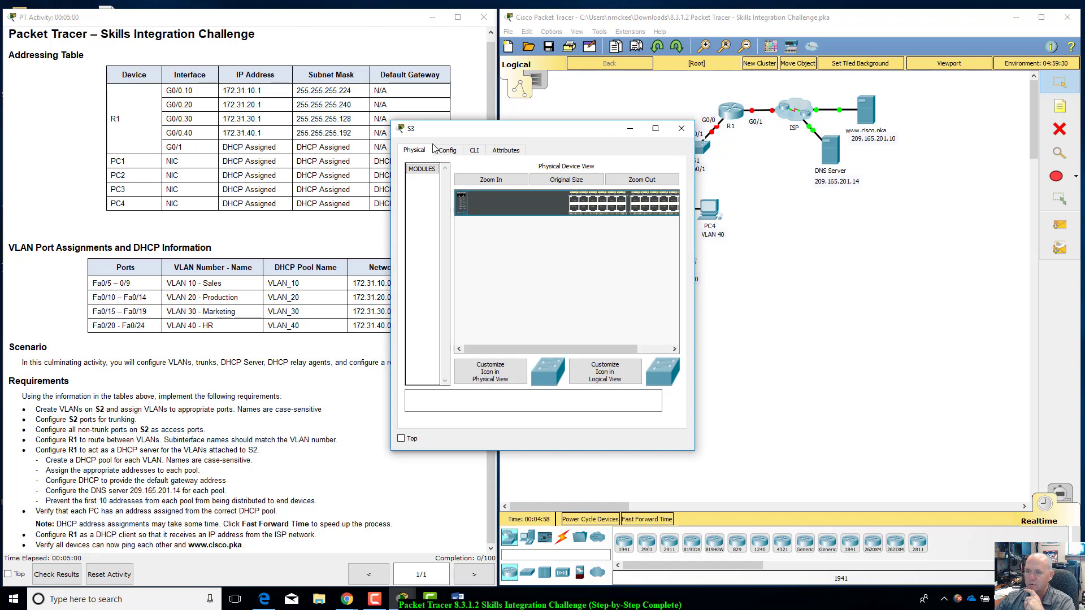
click(448, 150)
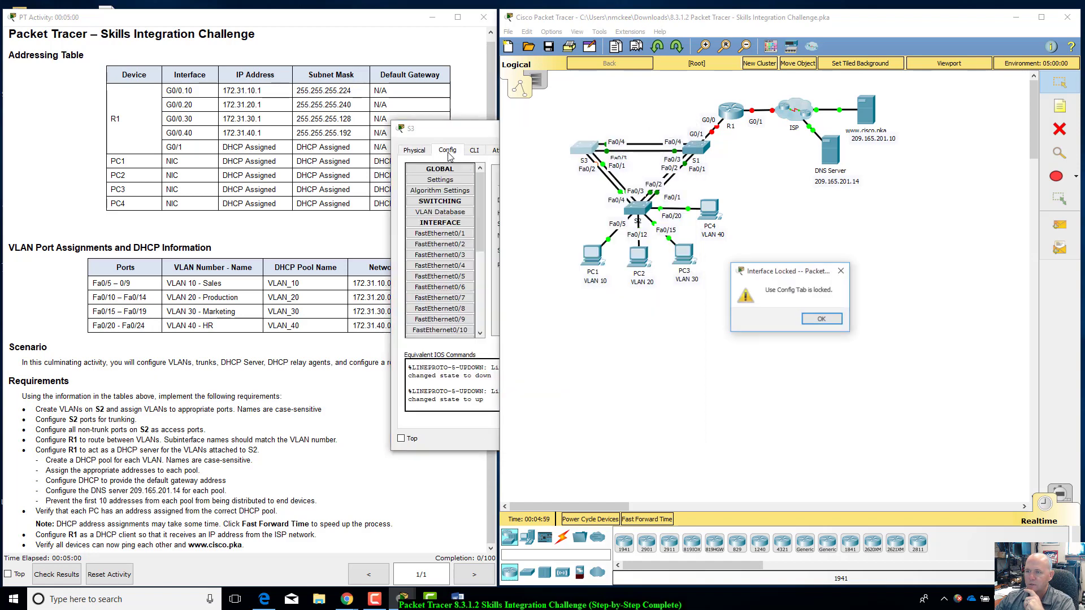
click(822, 319)
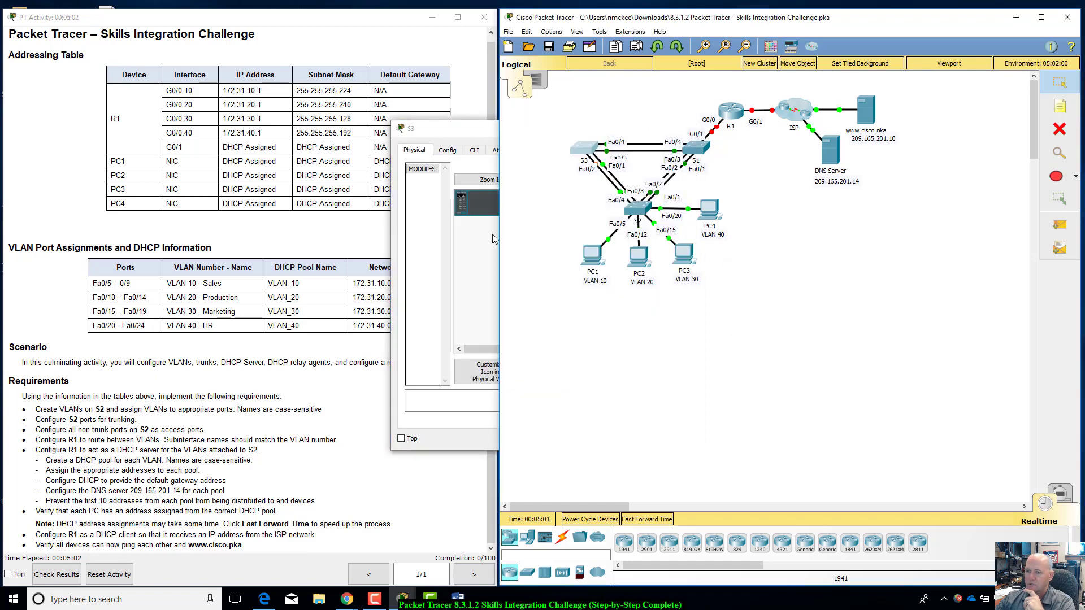
click(486, 137)
click(684, 130)
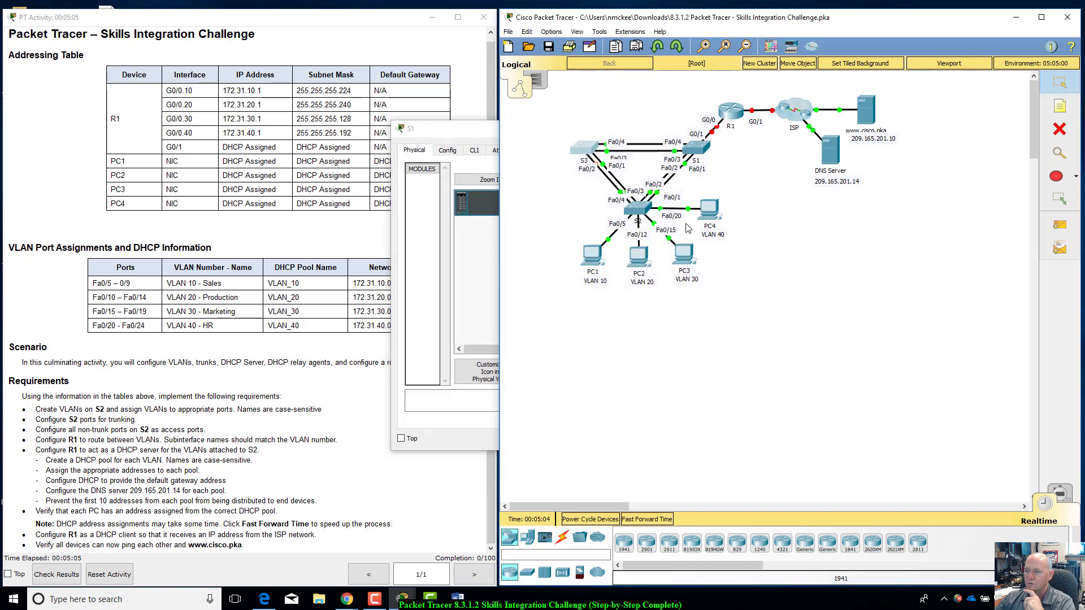
Open switch S2, close the leftover S1 window, and bring up S2's command line interface.
click(639, 209)
click(424, 129)
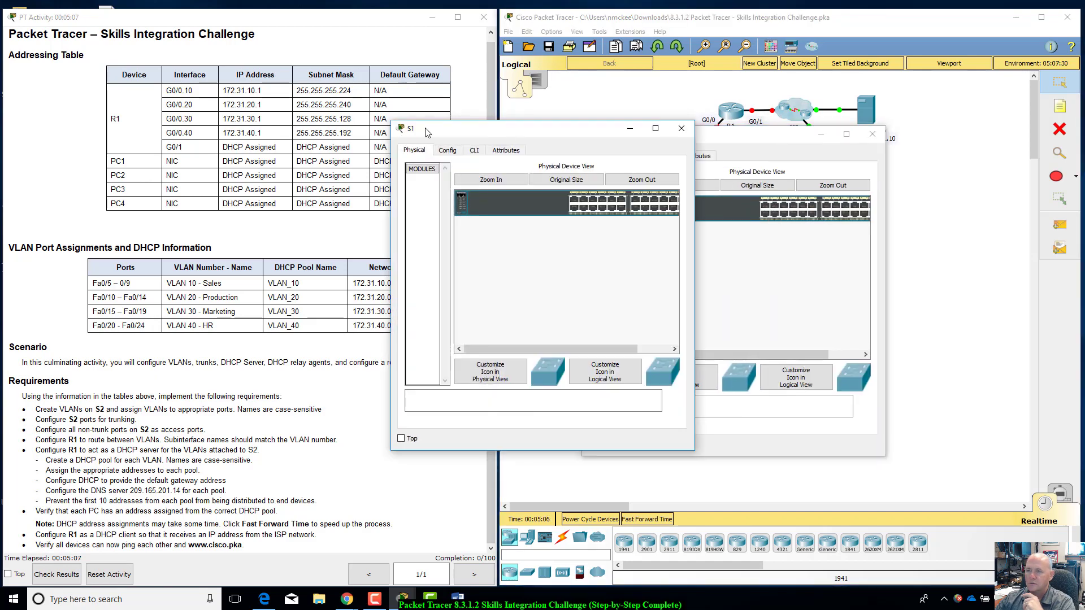
click(682, 127)
drag(690, 138, 662, 128)
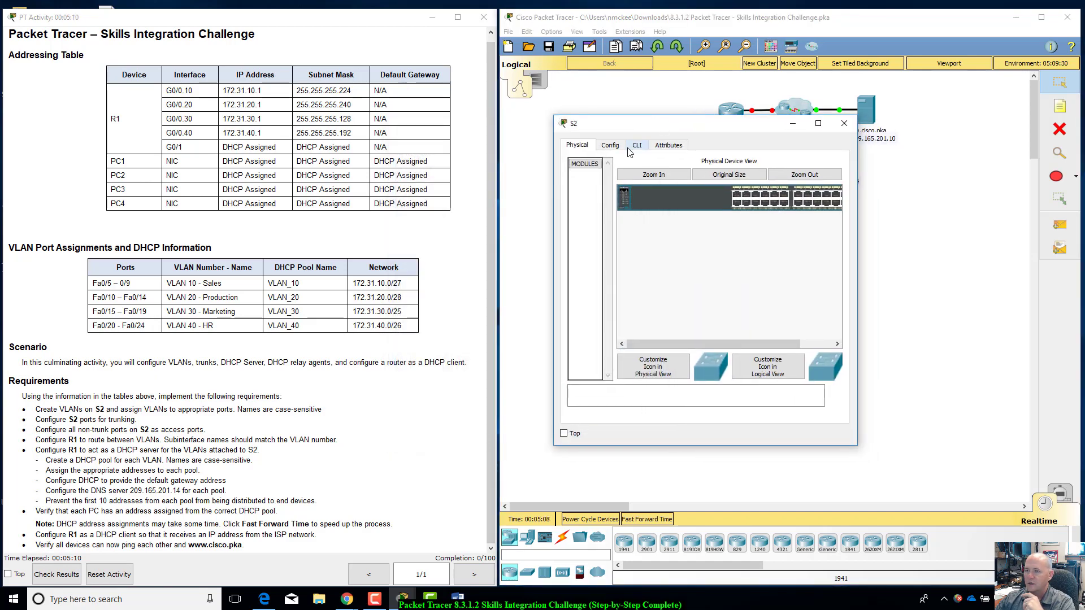
click(636, 147)
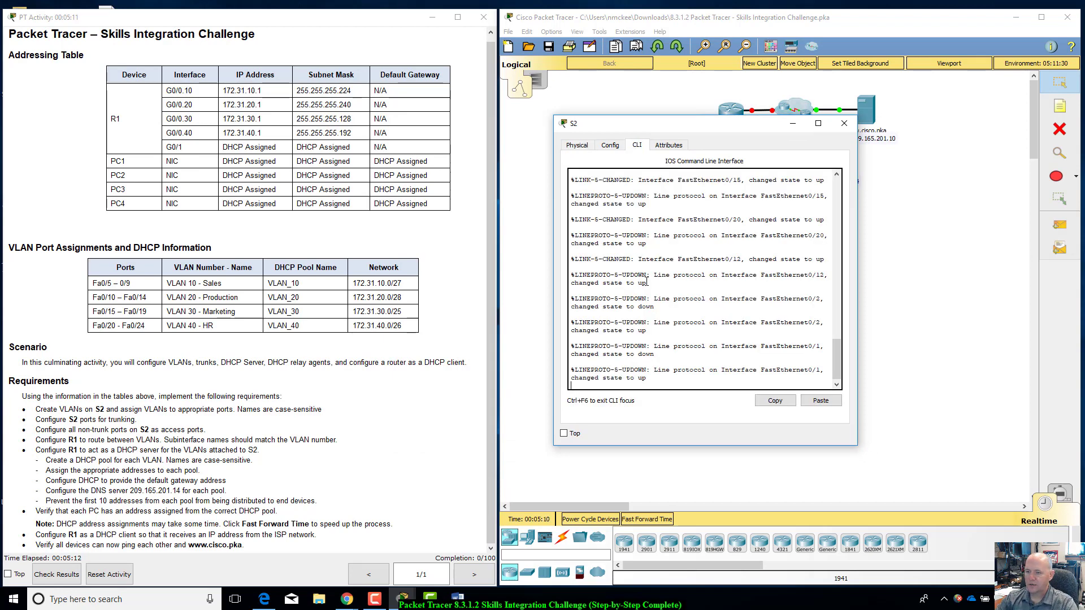
Enter privileged EXEC mode and global configuration mode on S2 with enable and config t.
key(Return)
text(enable)
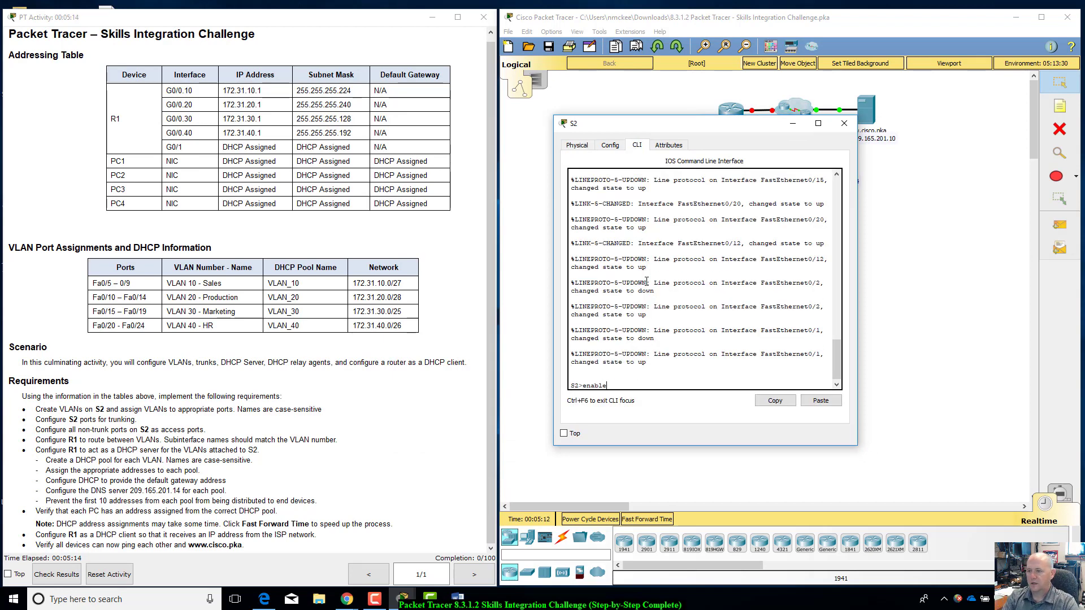
key(Return)
text(config t)
key(Return)
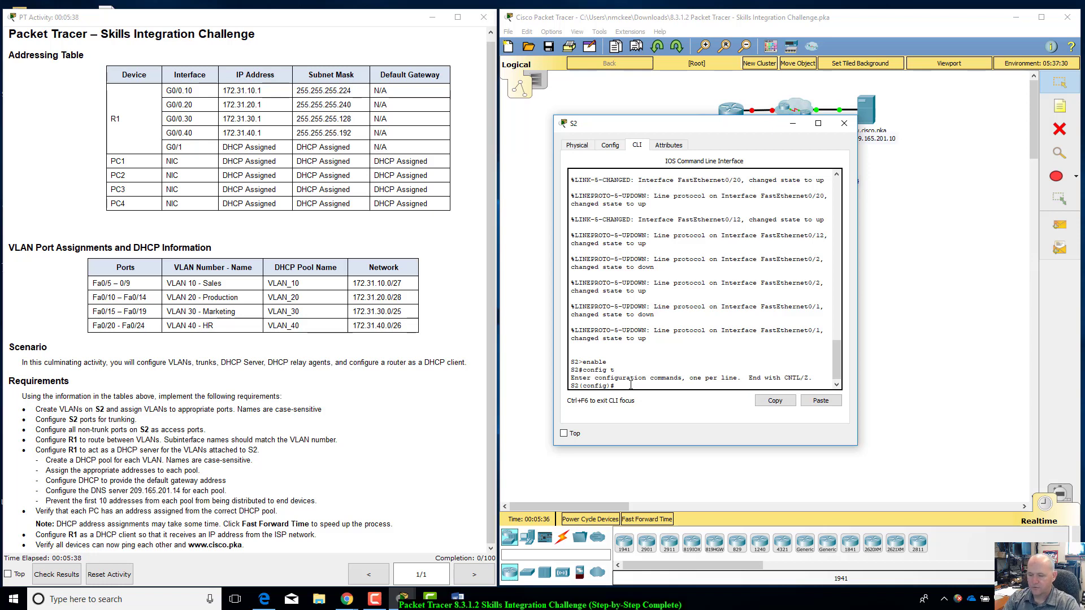
Create VLAN 10 named Sales and VLAN 20 named Production on S2.
text(vlan 10)
key(Return)
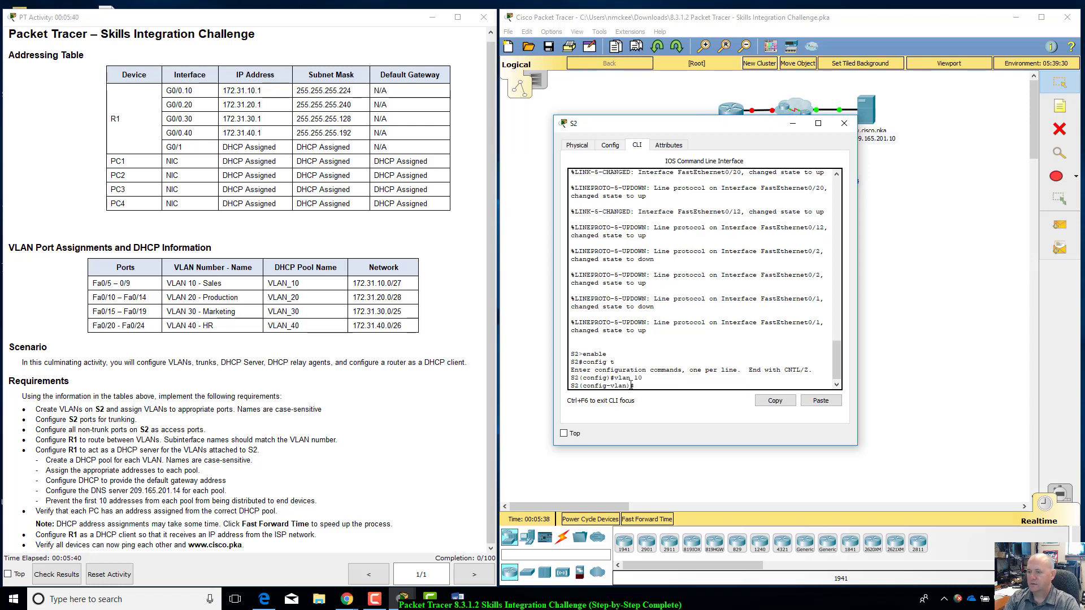
text(name Sales)
key(Return)
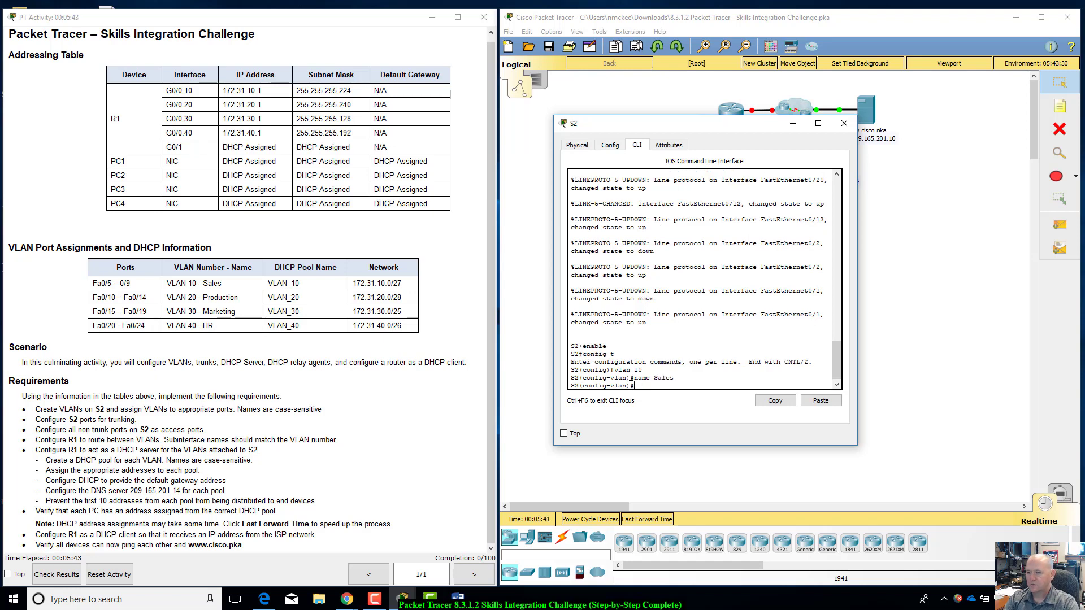
text(vlan 20)
key(Return)
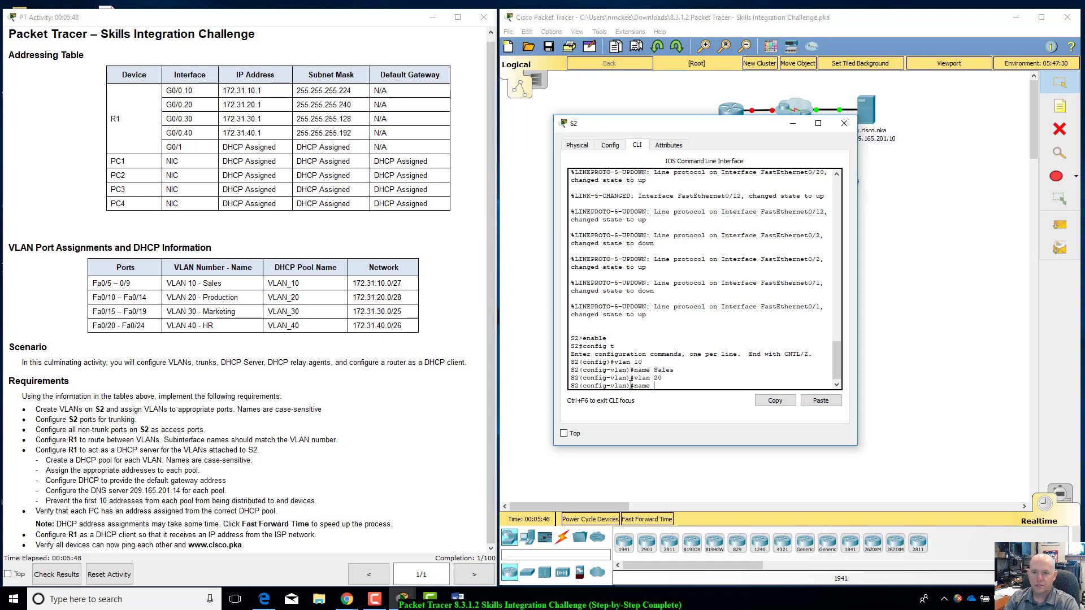
text(name Production)
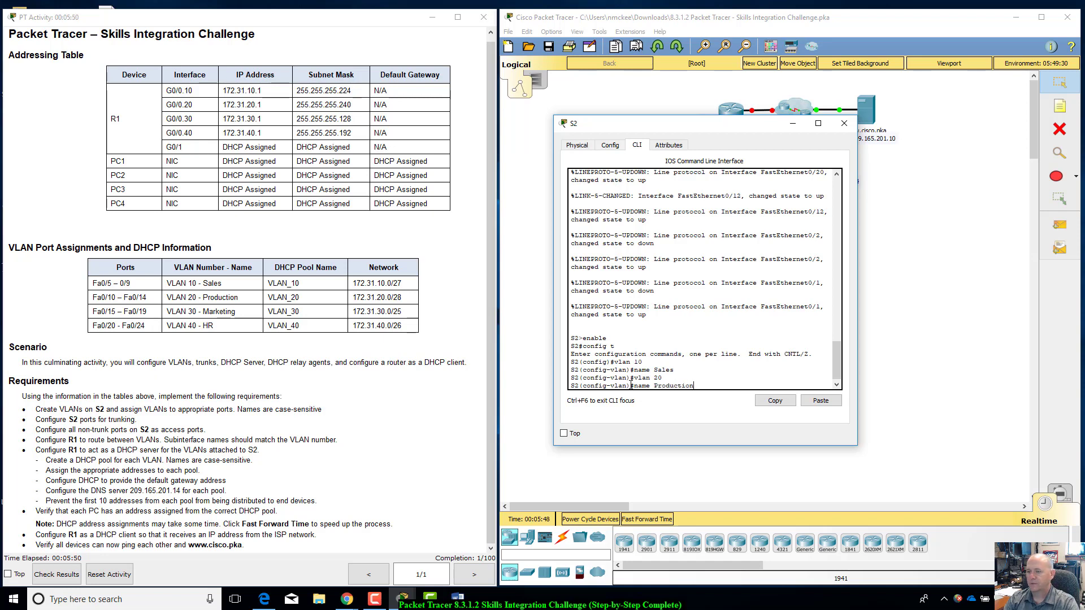
key(Return)
Create VLAN 30 named Marketing and VLAN 40 named HR on S2, and exit VLAN configuration mode.
text(vlan 30)
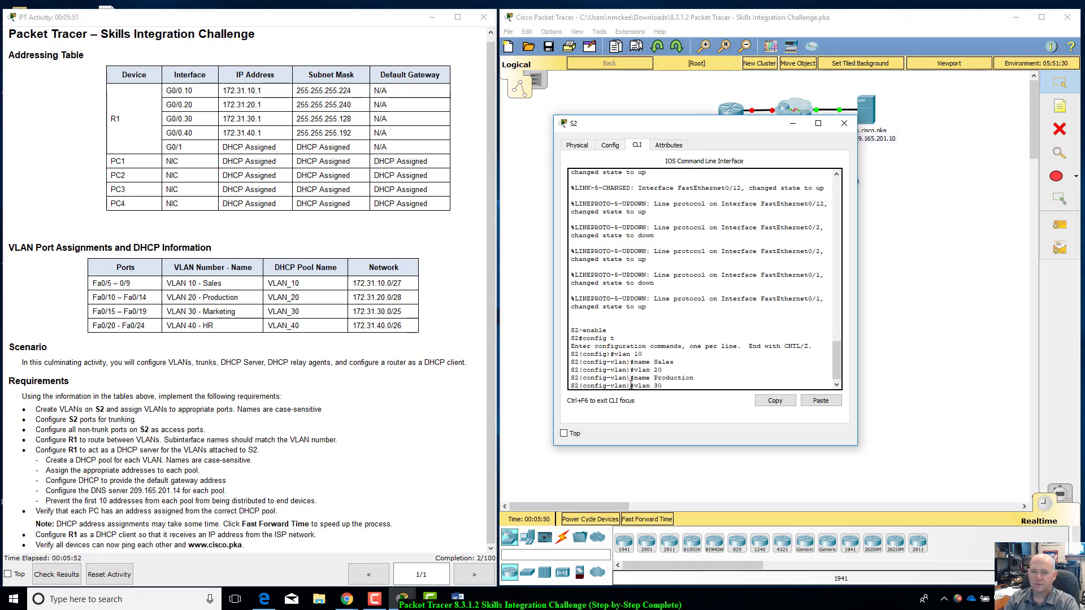
key(Return)
text(nfig-vlan)#name M)
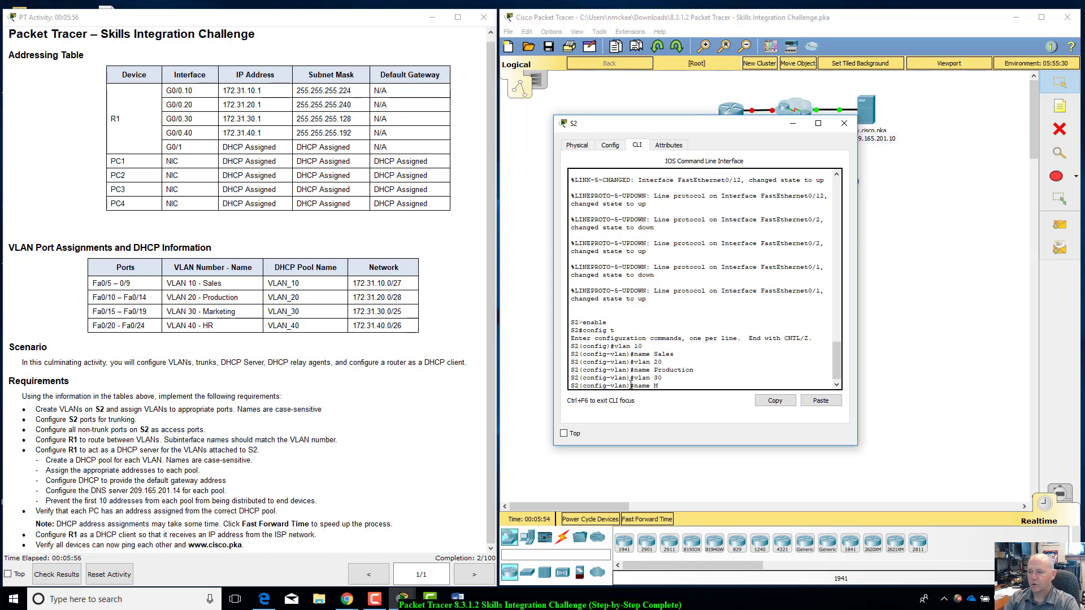
text(arketing)
key(Return)
text(vlan)#)
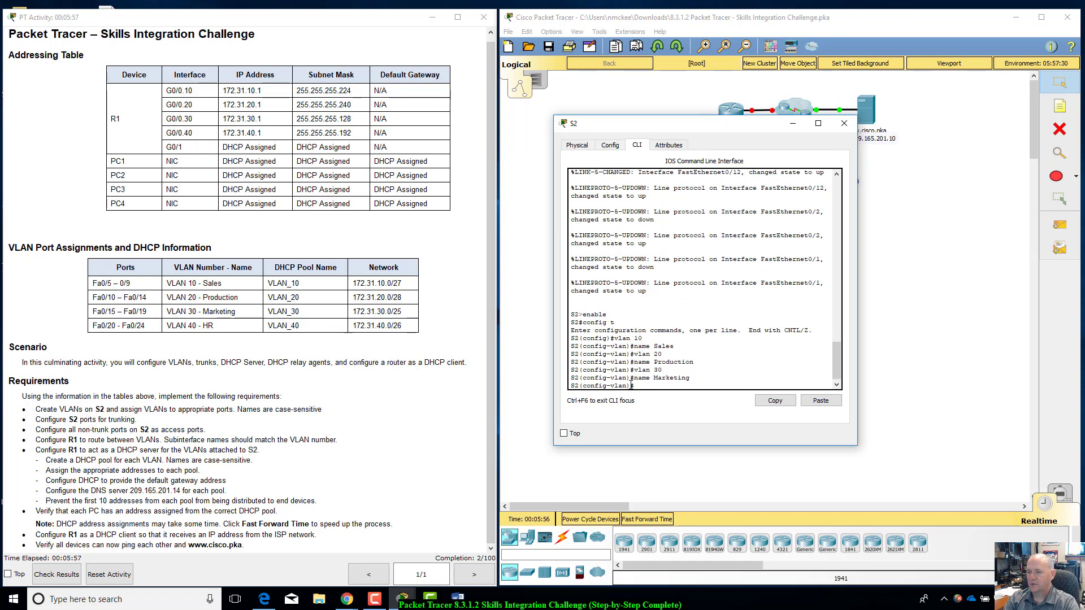
text(n 40)
key(Return)
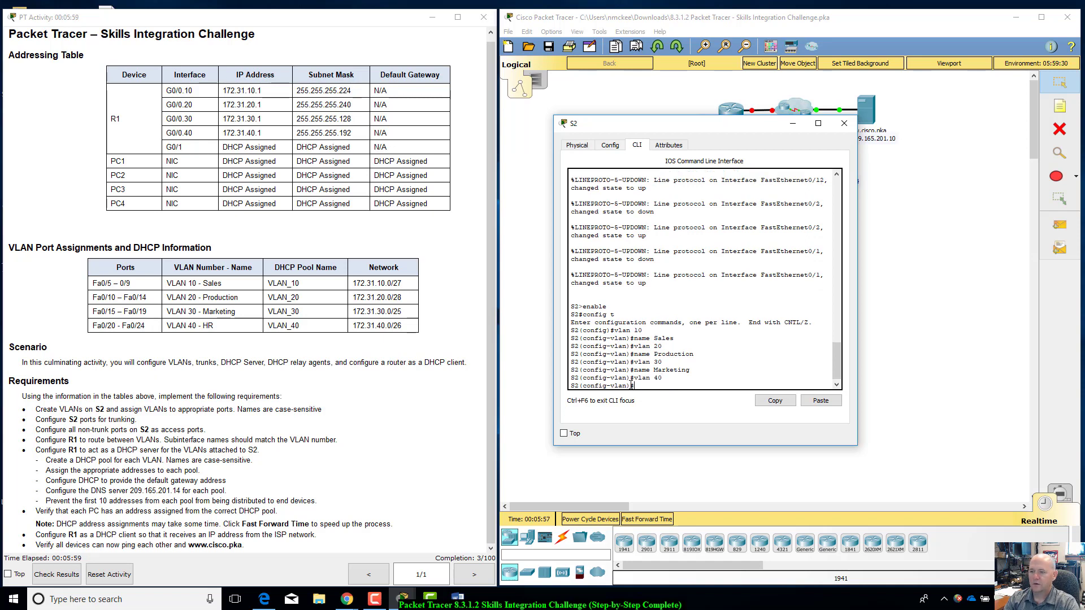
text(name HR)
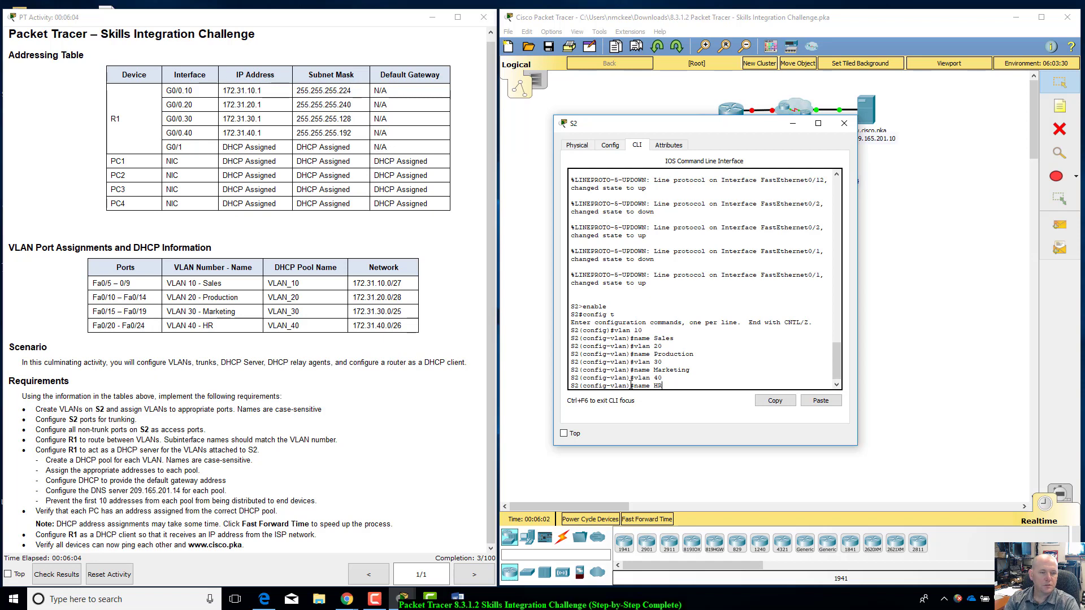
key(Return)
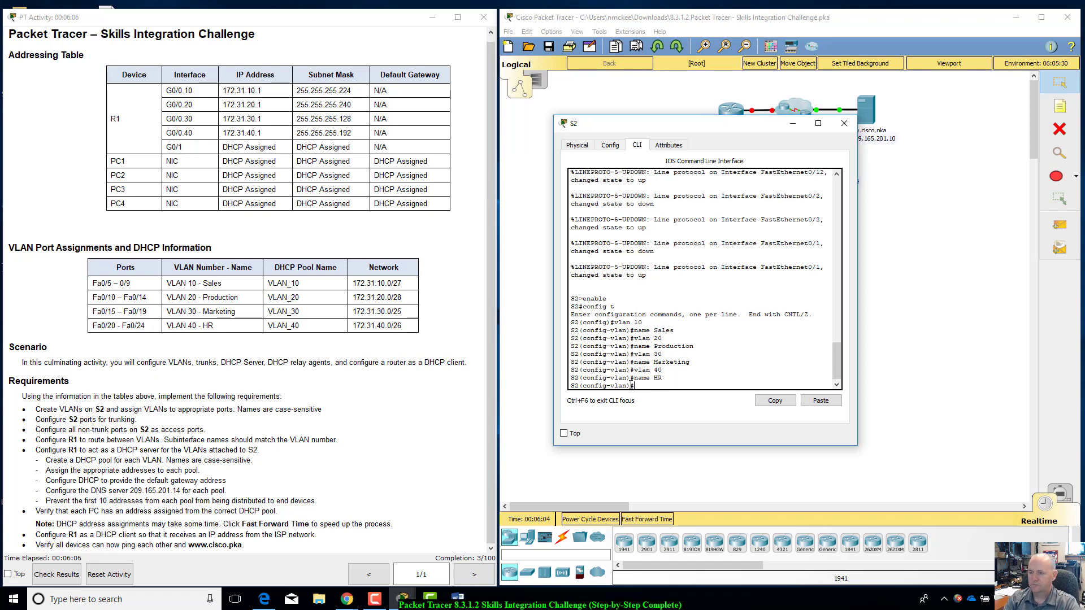
text(end)
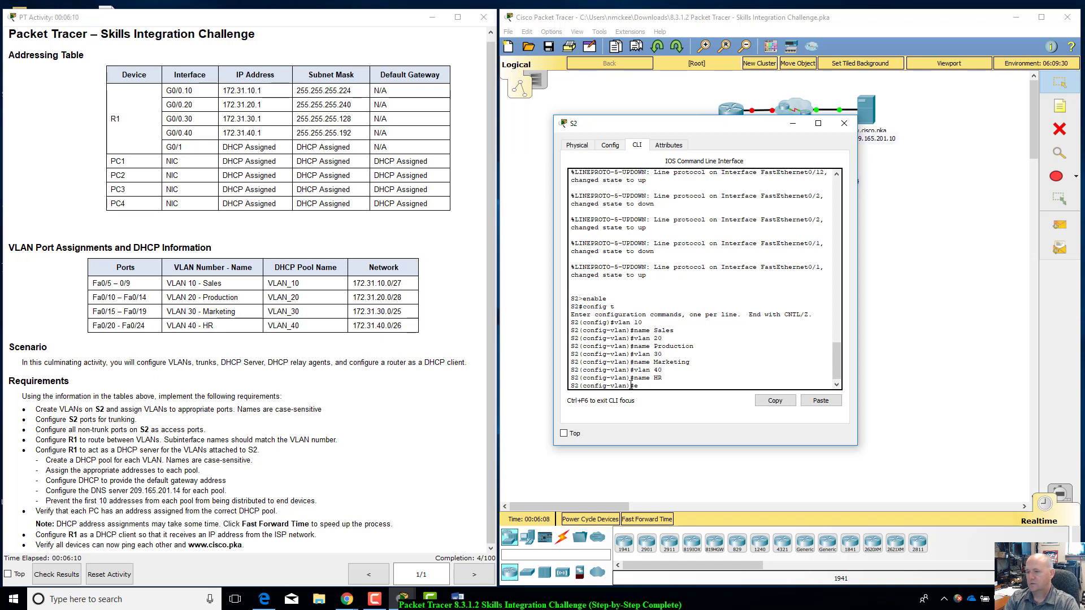
key(Return)
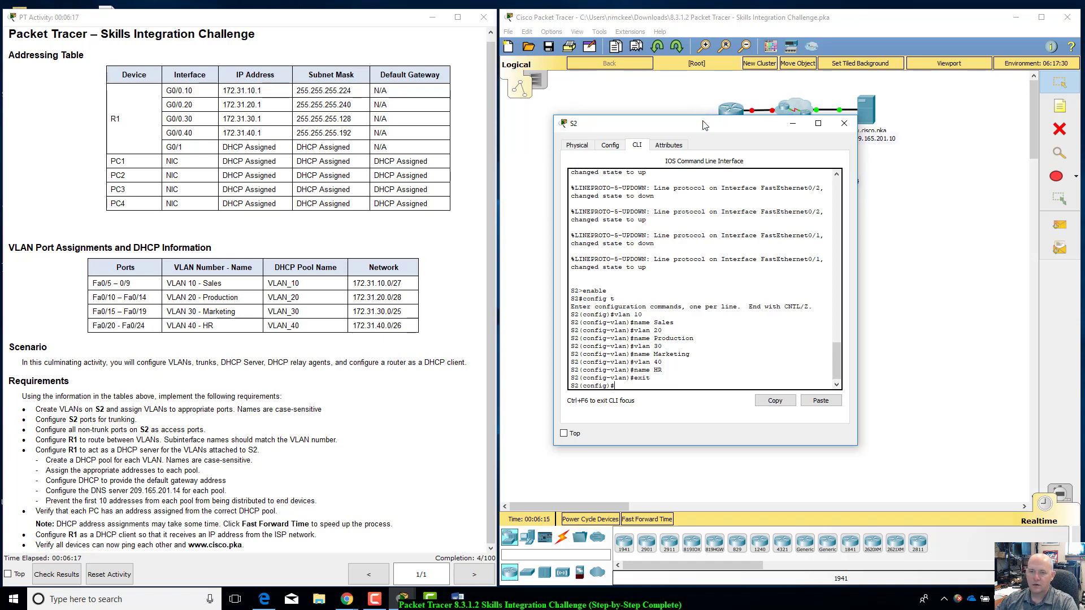
Assign S2's interface range fa0/5-9 to VLAN 10 with the switchport access vlan 10 command.
drag(704, 124, 742, 315)
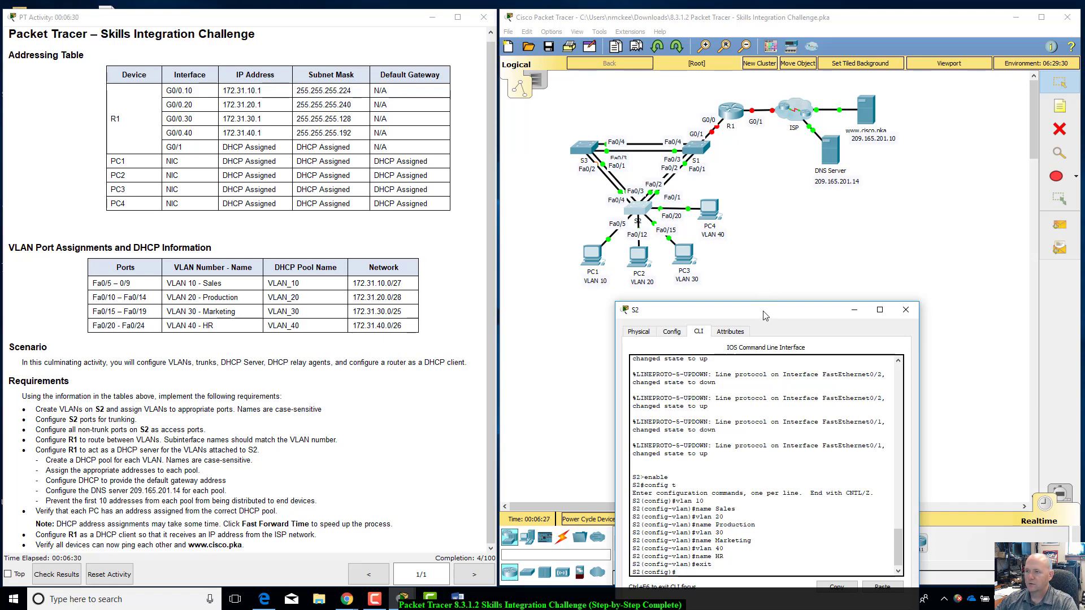
drag(764, 312, 692, 141)
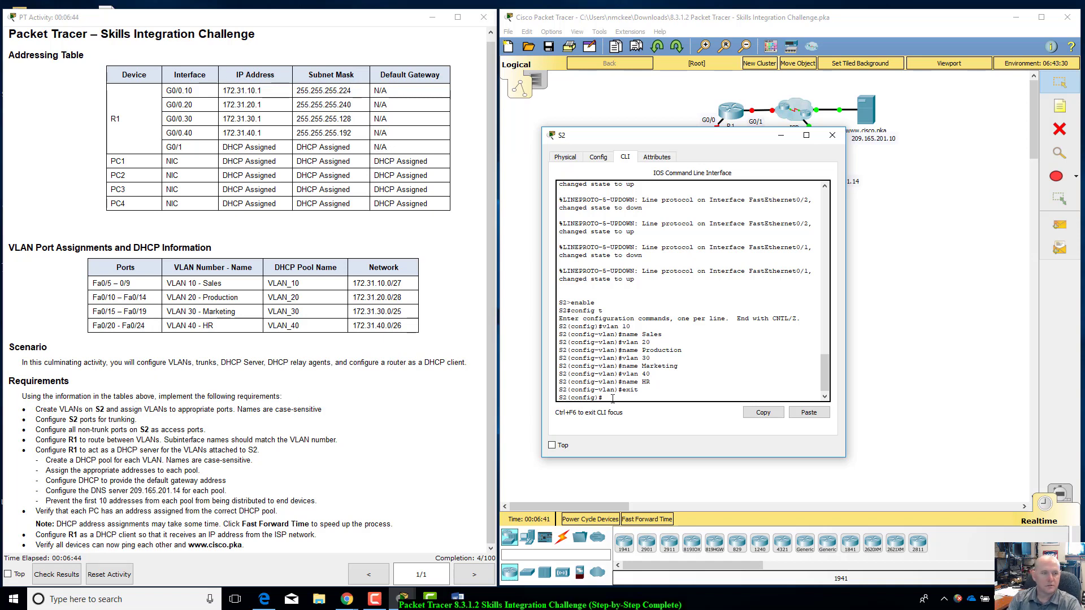
text(int ra)
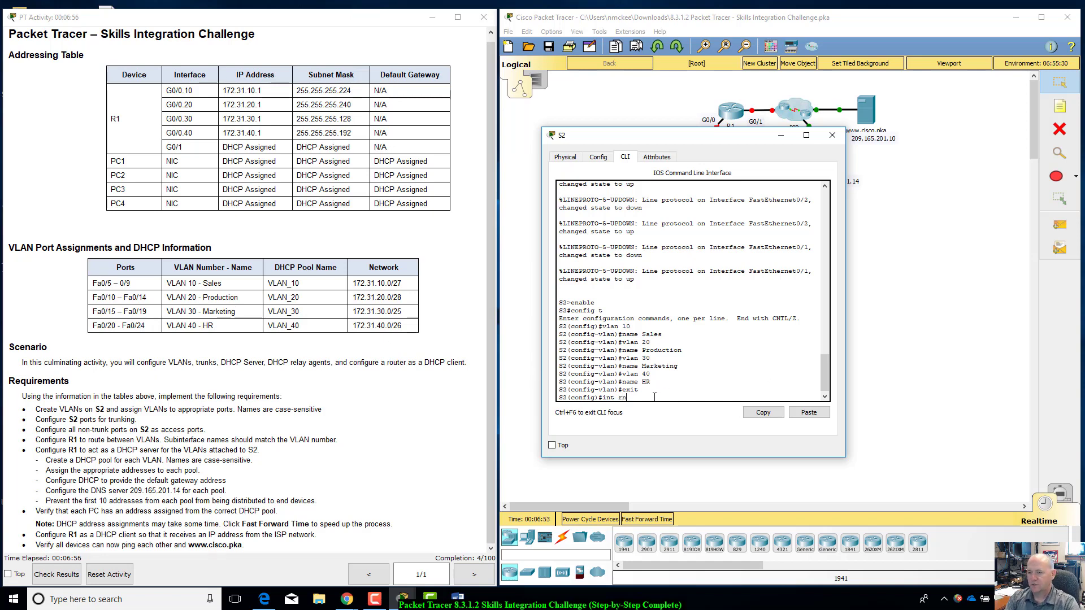
text(nge f)
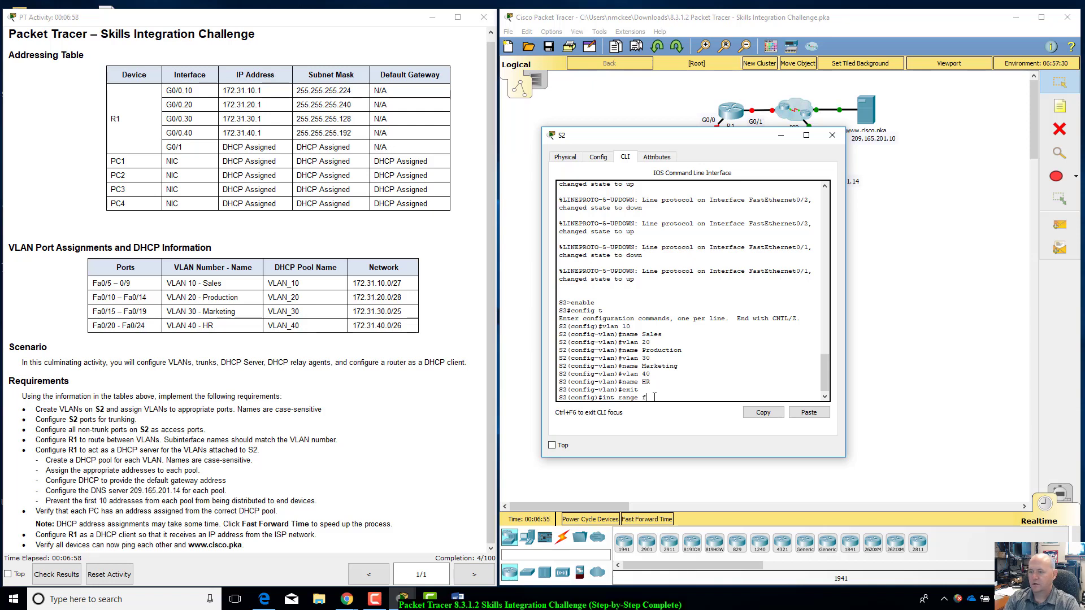
text(a0/5-)
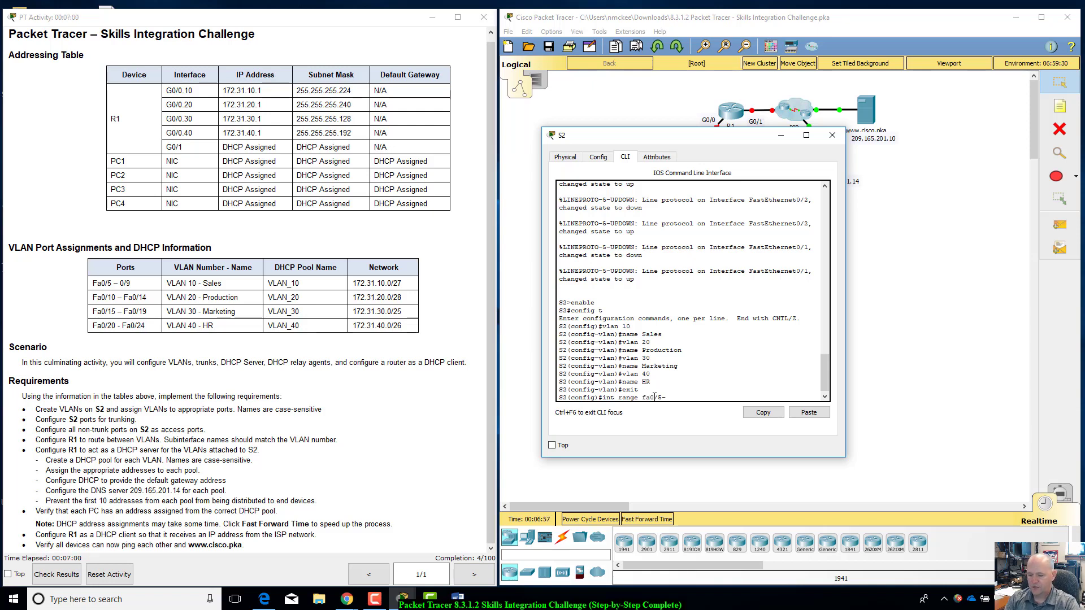
text(9)
key(Return)
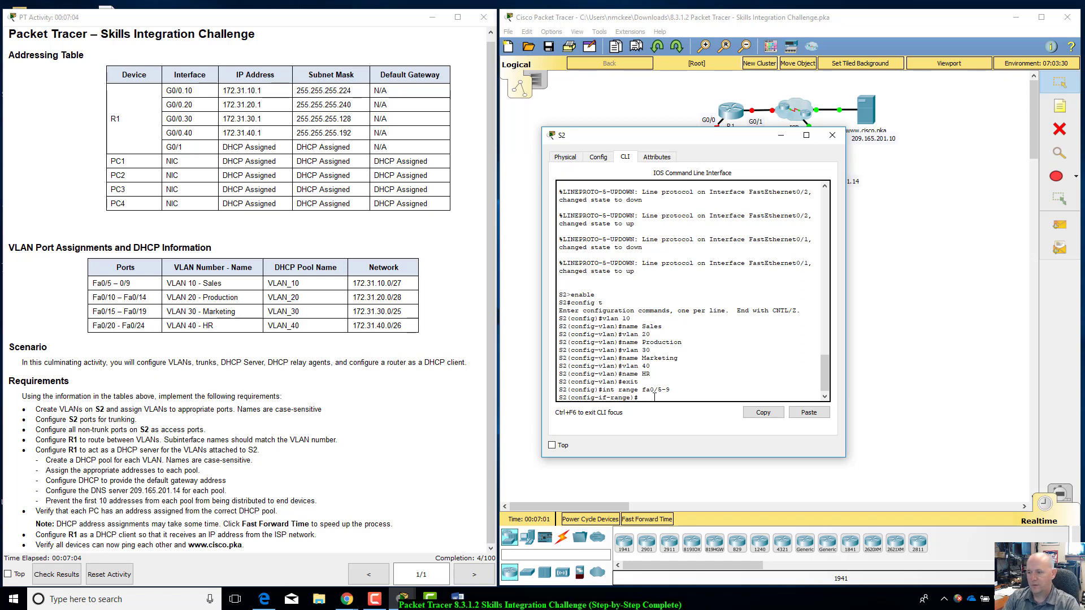
text(swit)
key(Tab)
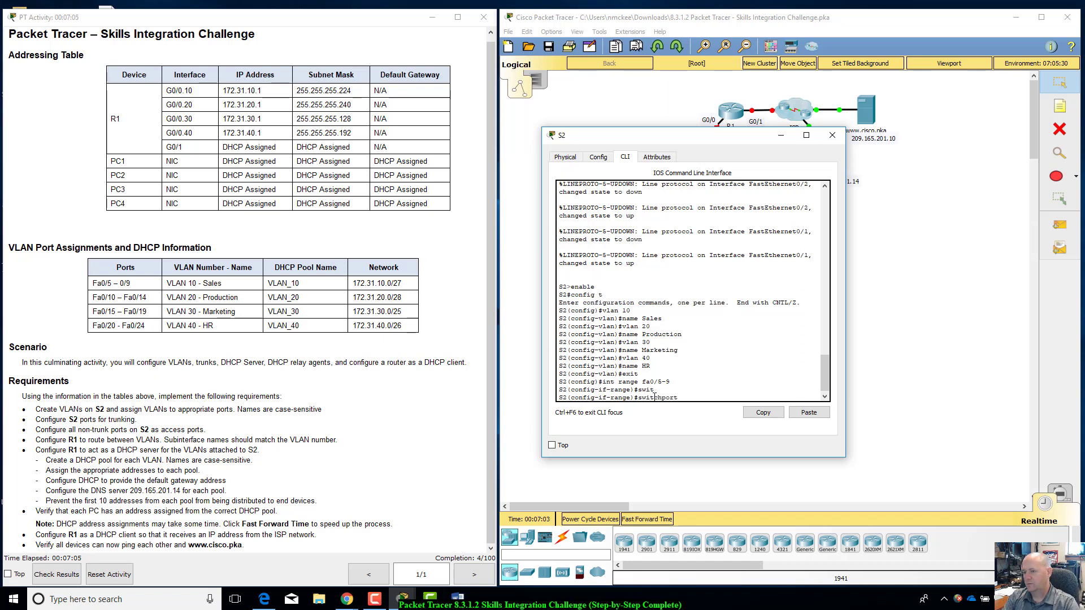
text(access)
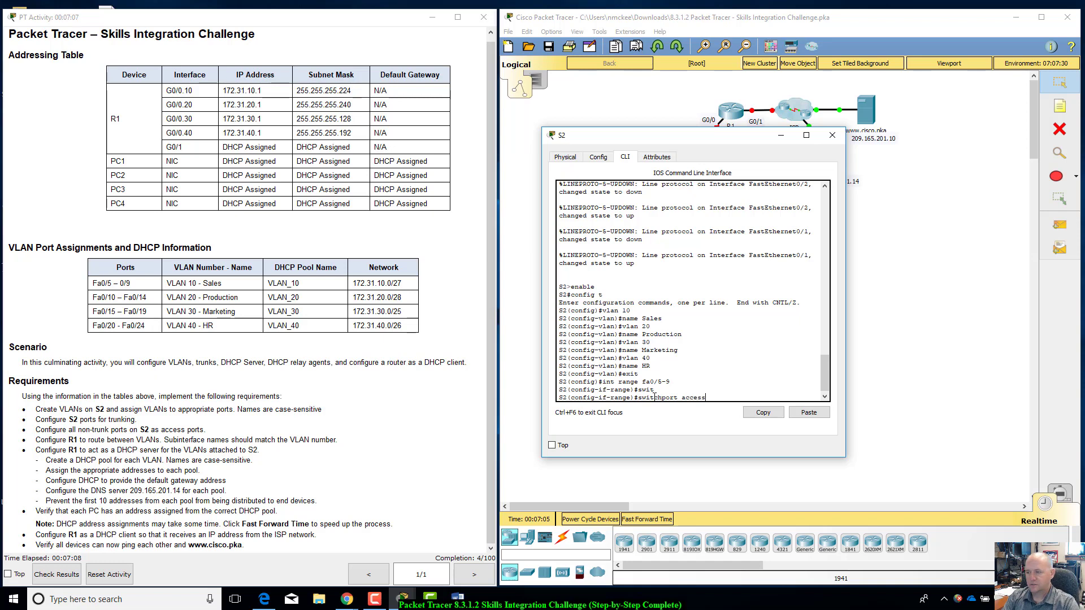
text( vlan 10)
key(Return)
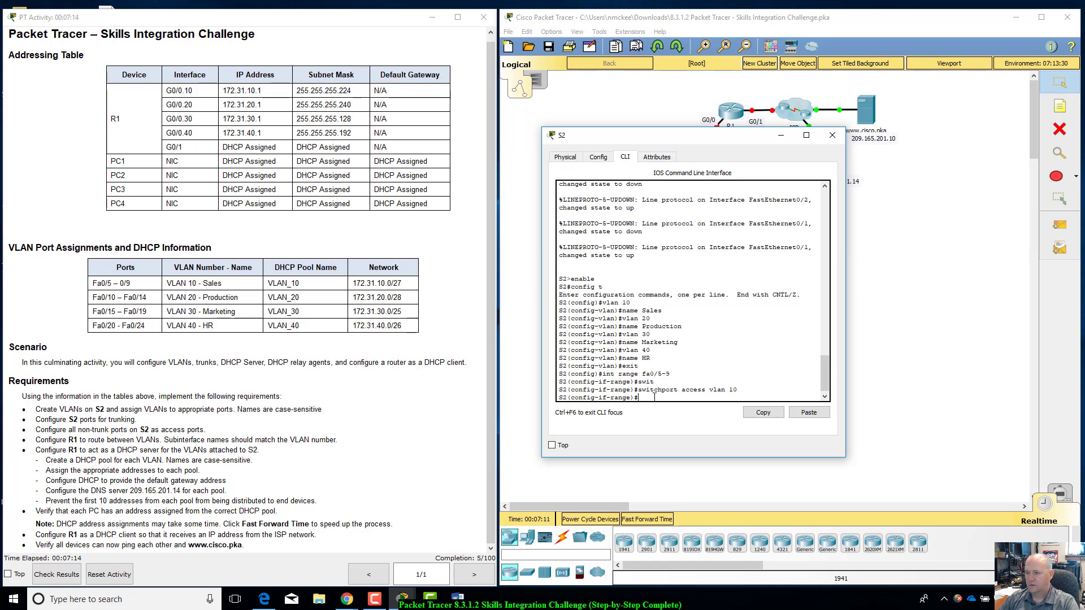
Assign S2's interface range fa0/10-14 to VLAN 20 with the switchport access vlan 20 command.
key(Up)
key(Up)
key(Up)
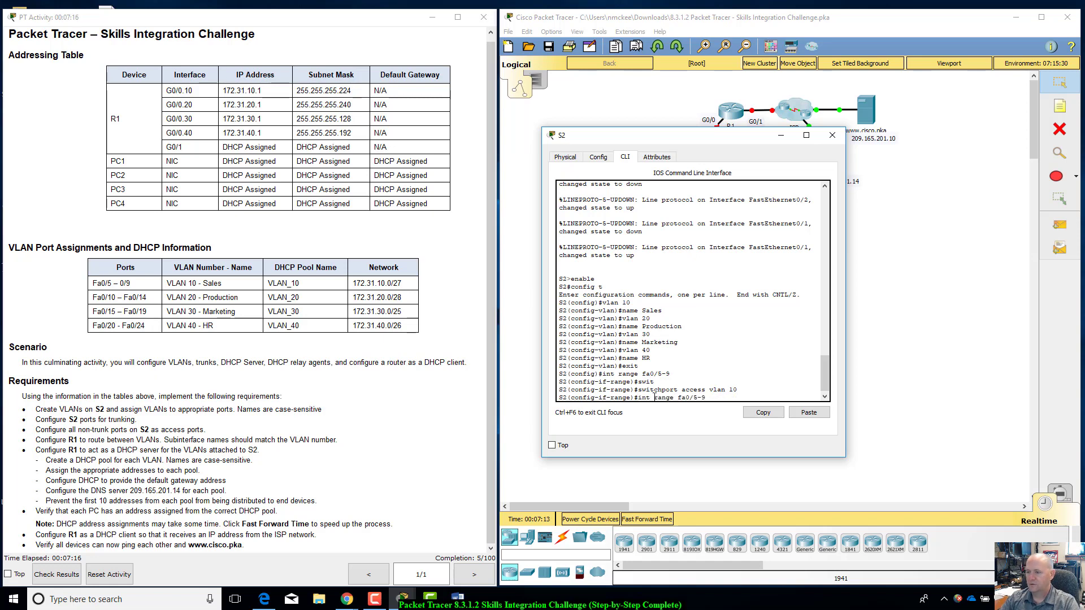
text(1)
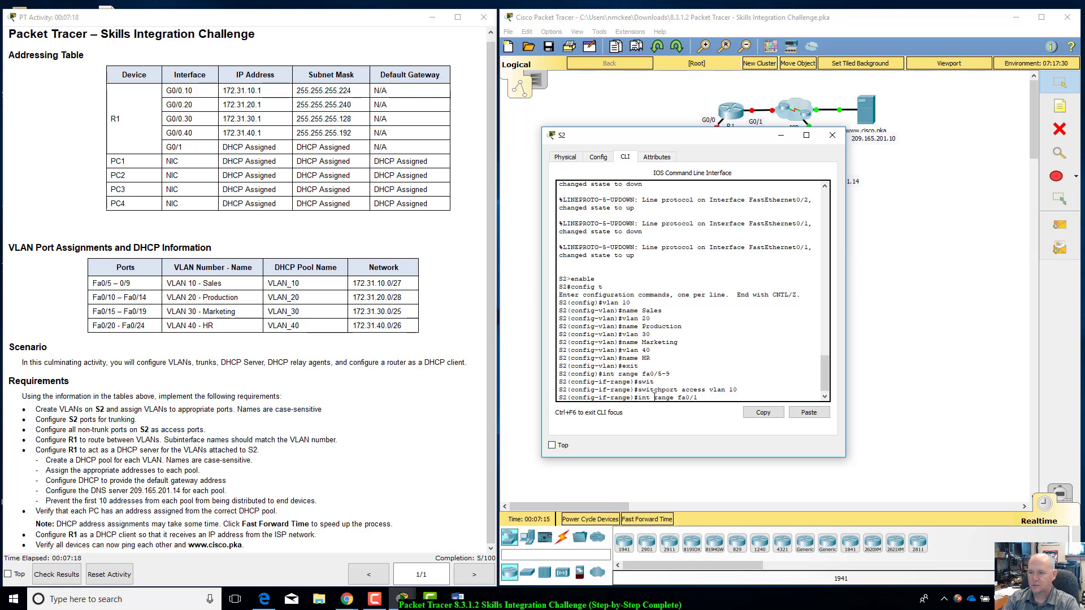
text(0)
text(-14)
key(Return)
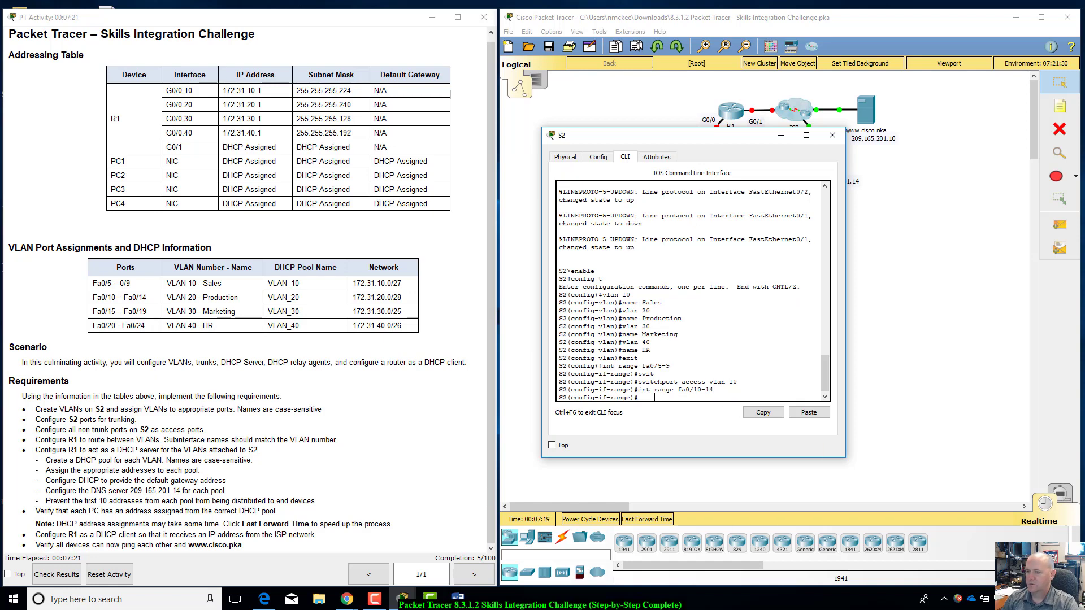
key(Up)
key(Up)
key(BackSpace)
key(BackSpace)
text(20)
key(Return)
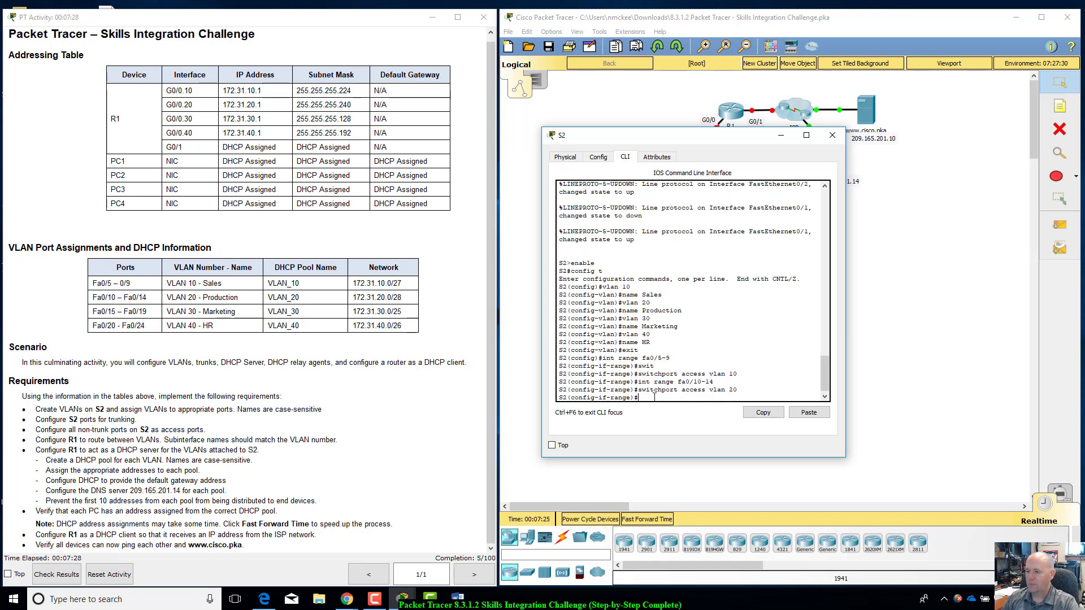
Assign S2's interface range fa0/15-19 to VLAN 30 with the switchport access vlan 30 command.
key(Up)
key(Up)
key(Up)
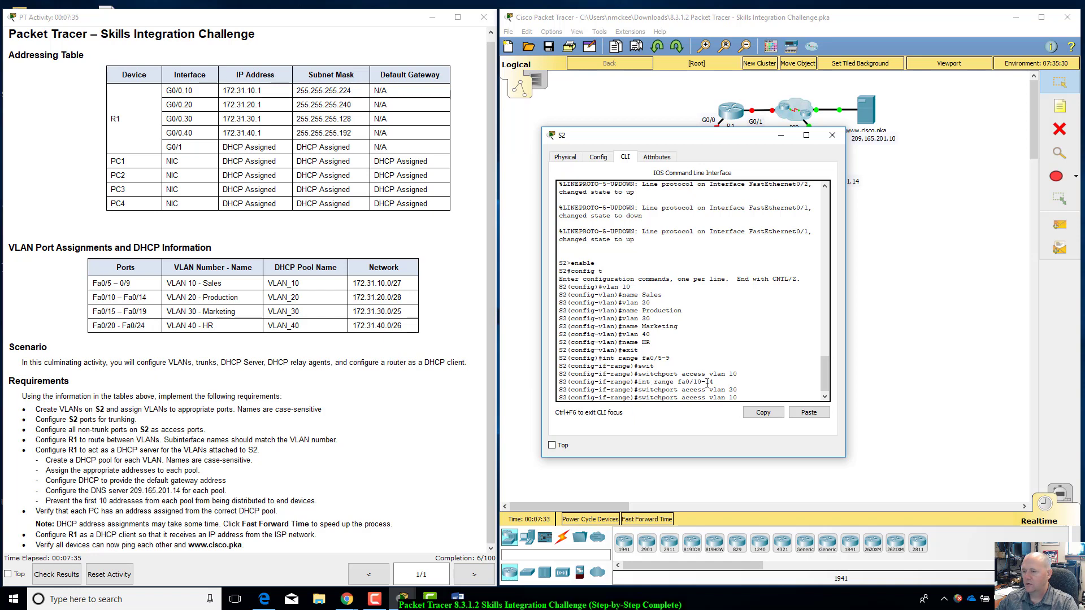
key(Up)
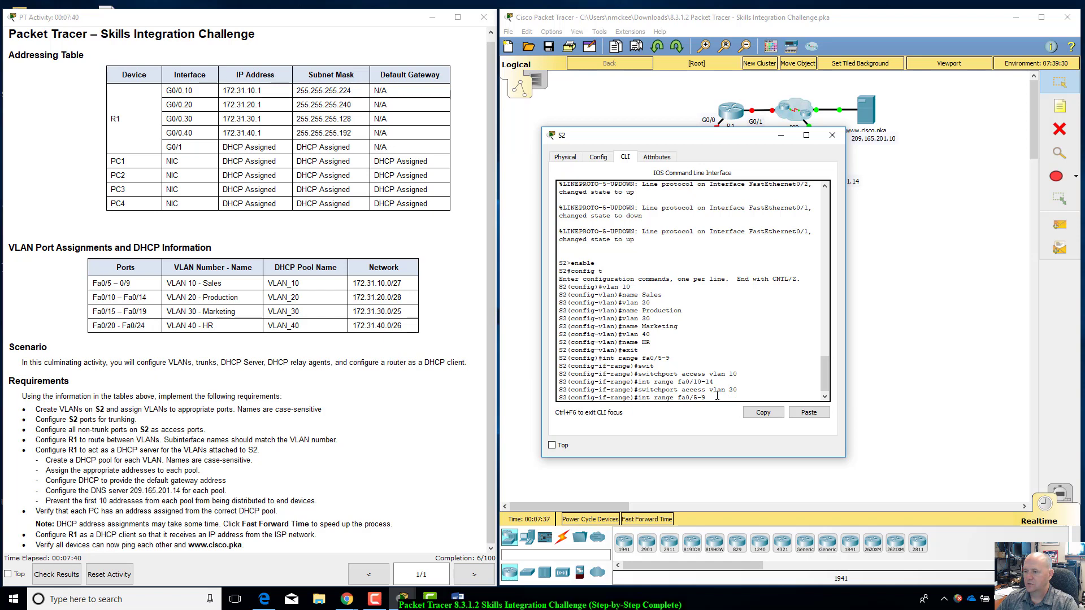
key(BackSpace)
key(BackSpace)
key(BackSpace)
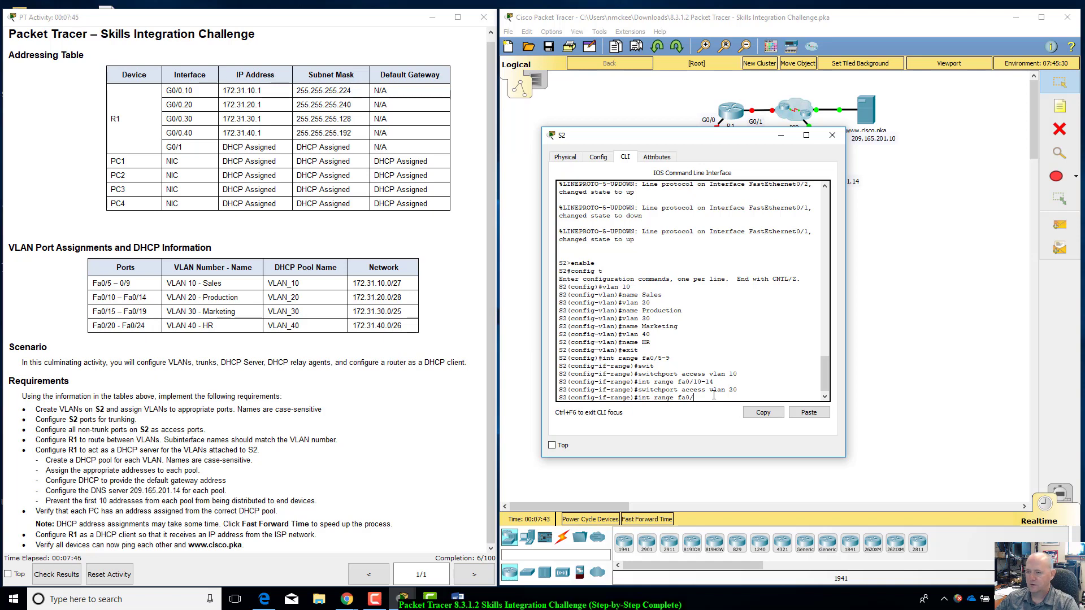
text(15-19)
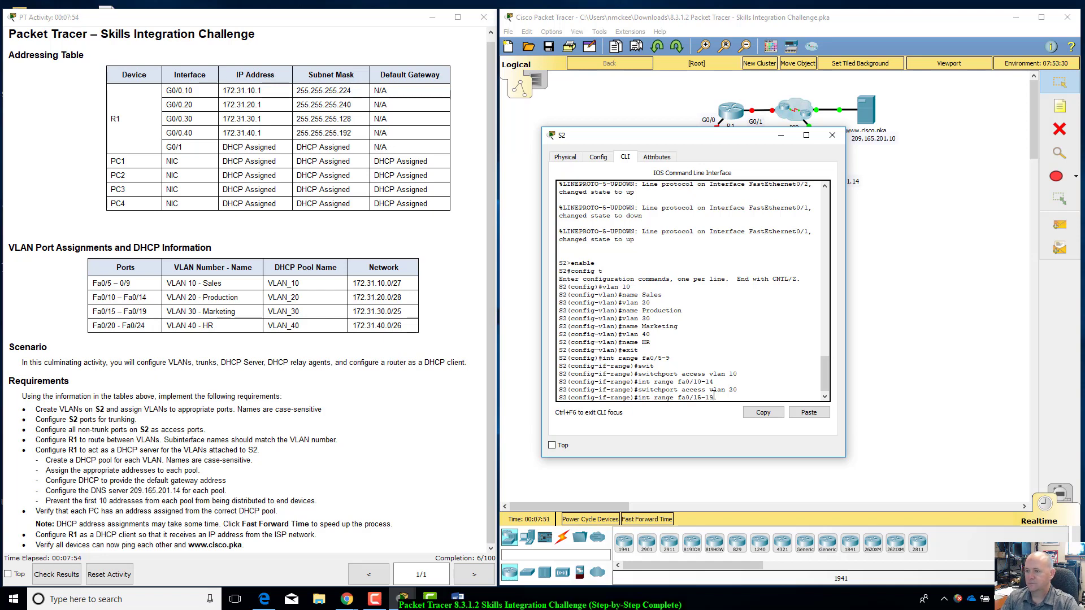
key(Return)
key(Up)
key(Up)
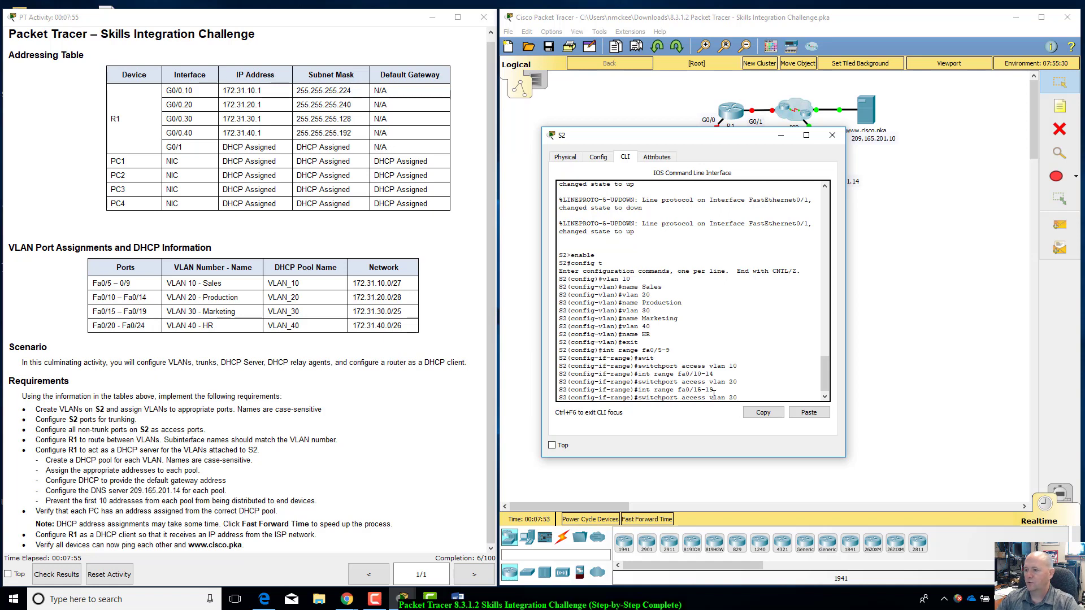
text(30)
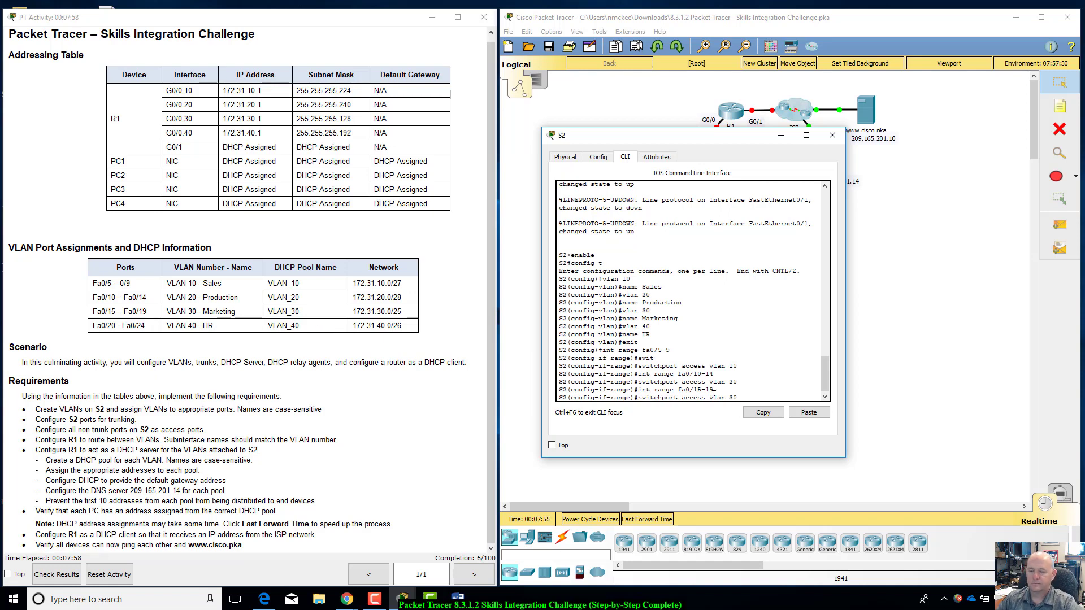
key(Return)
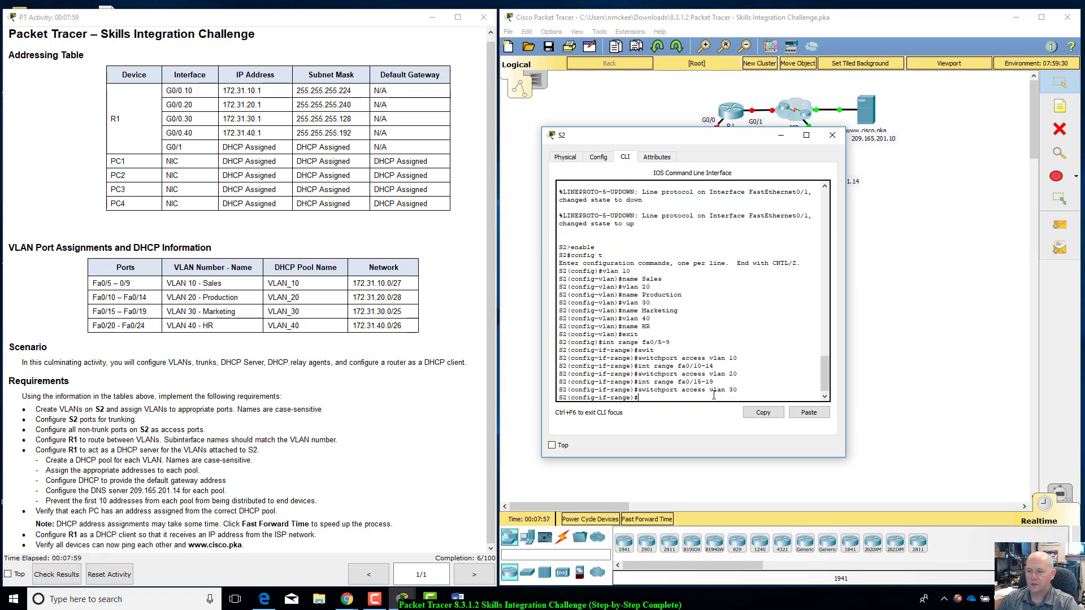
Assign S2's interface range fa0/20-24 to VLAN 40 with the switchport access vlan 40 command.
key(Up)
key(Up)
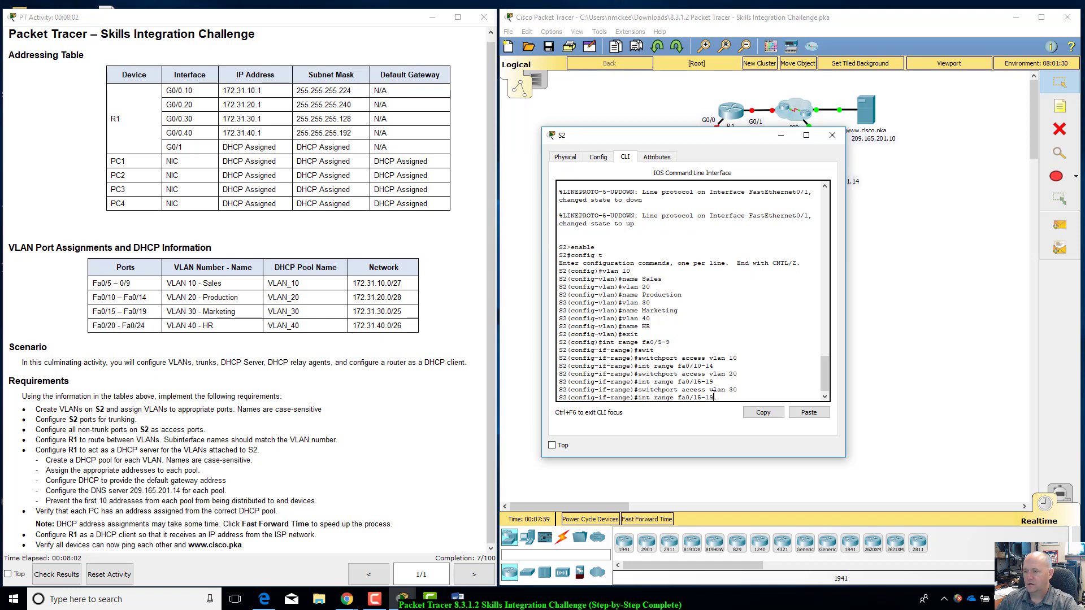
key(BackSpace)
key(BackSpace)
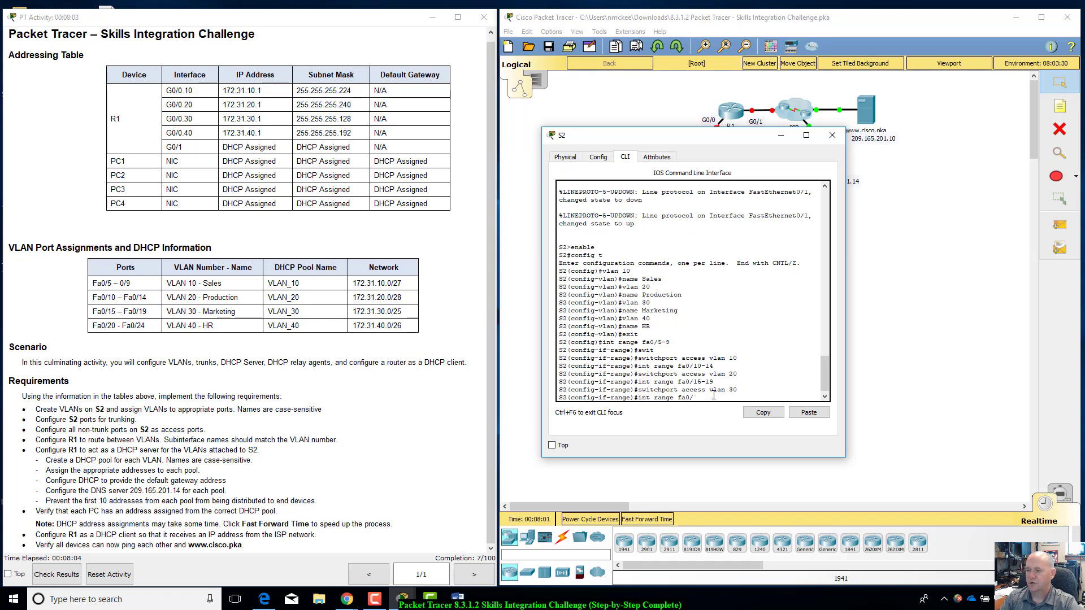
text(20)
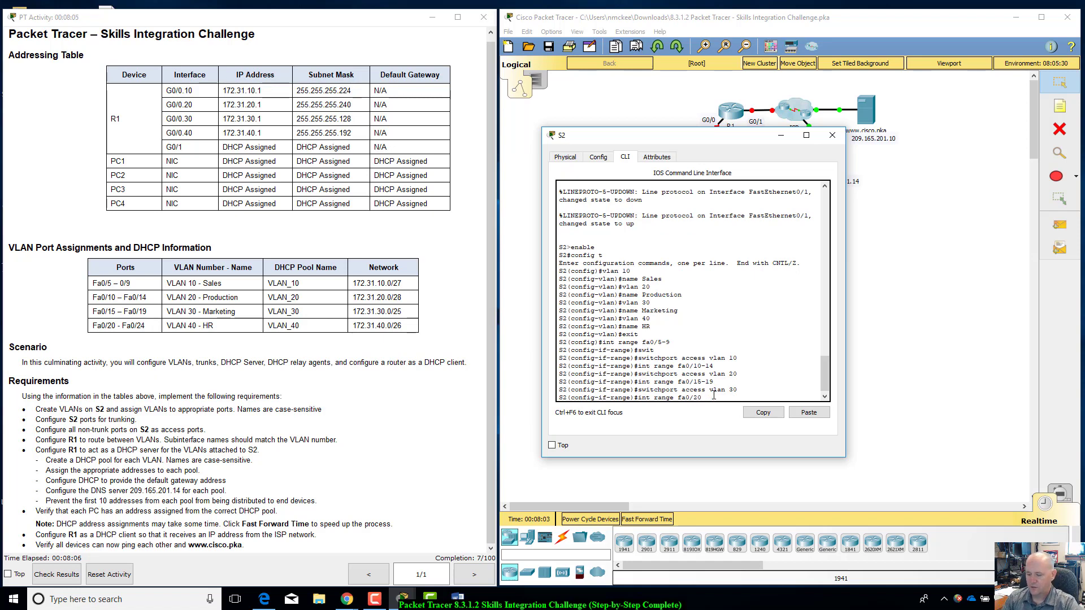
text(-24)
key(Return)
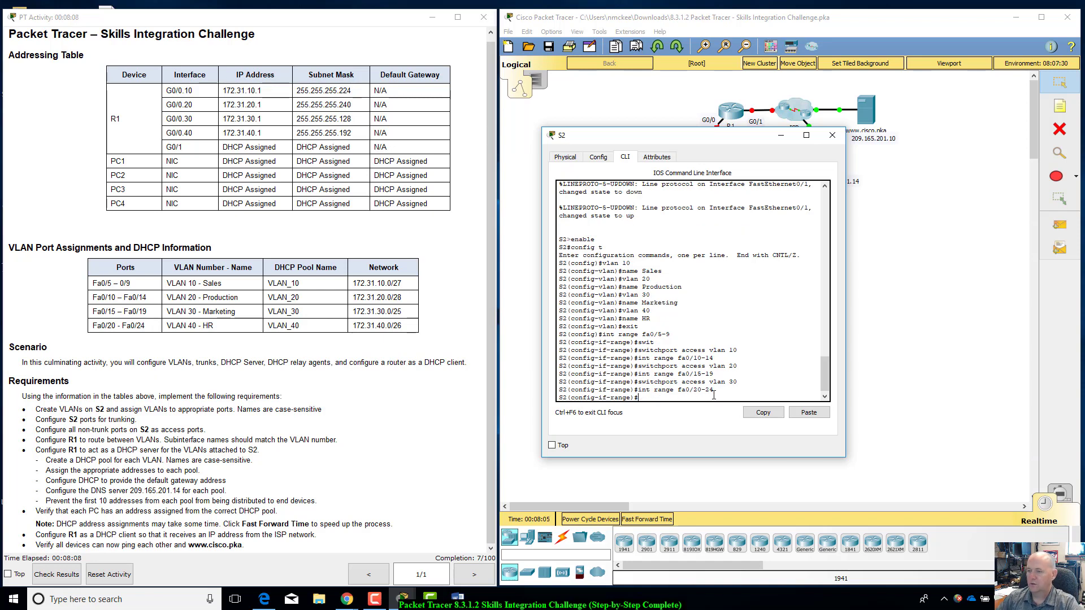
key(Up)
key(Up)
key(BackSpace)
key(BackSpace)
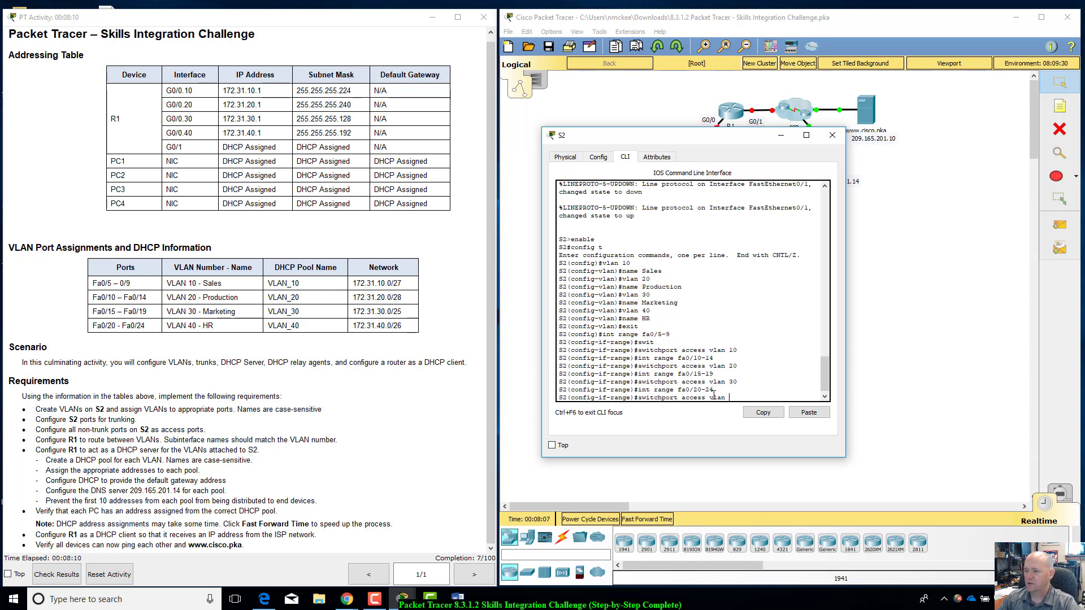
text(40)
key(Return)
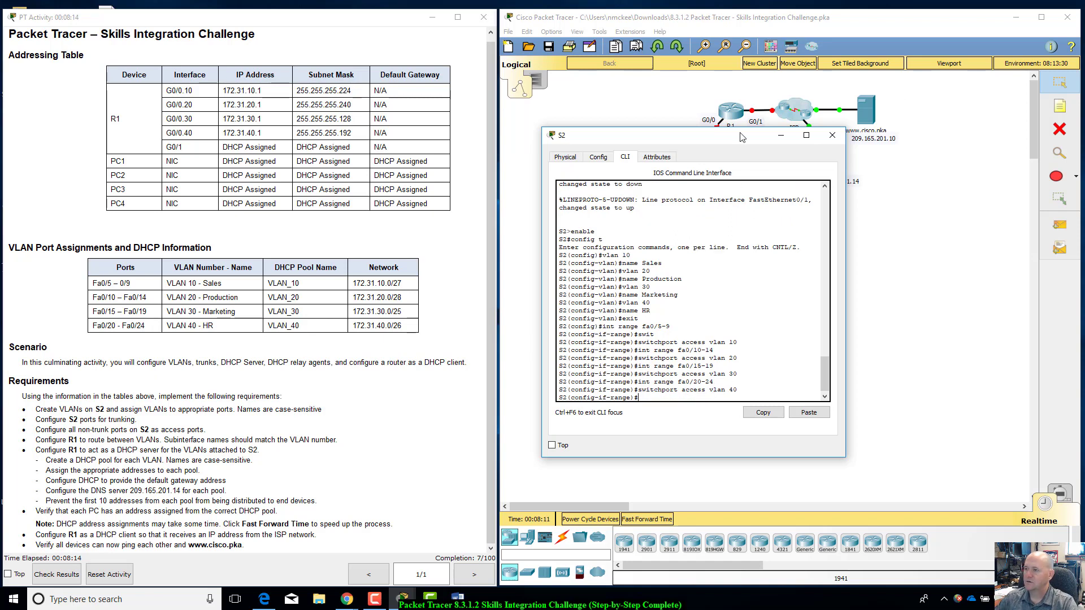
Check the topology around S2 and exit interface range configuration to global configuration mode.
drag(738, 138, 826, 329)
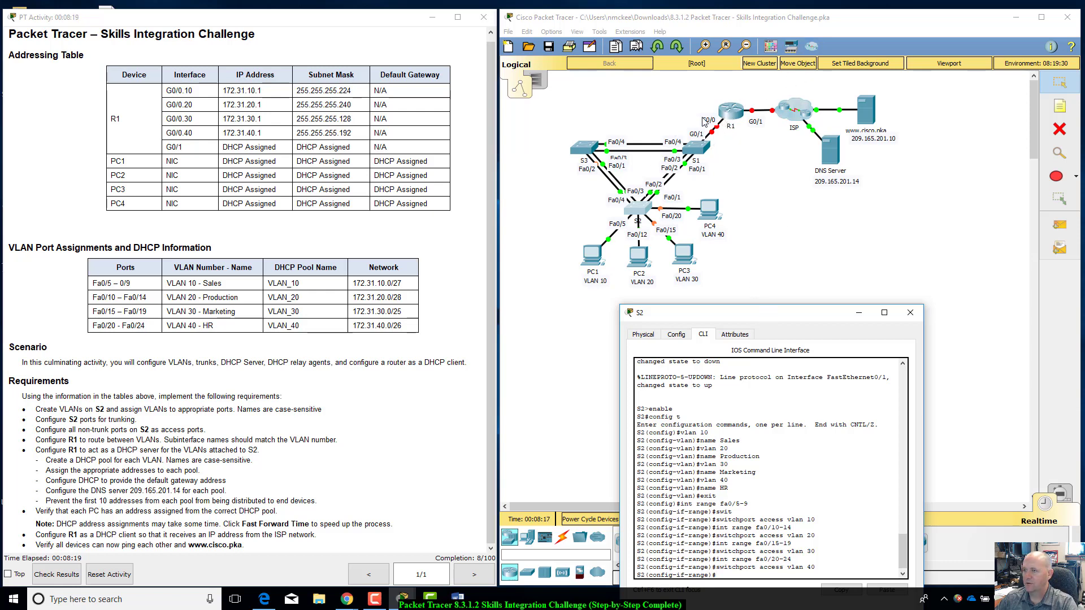
drag(776, 317, 730, 176)
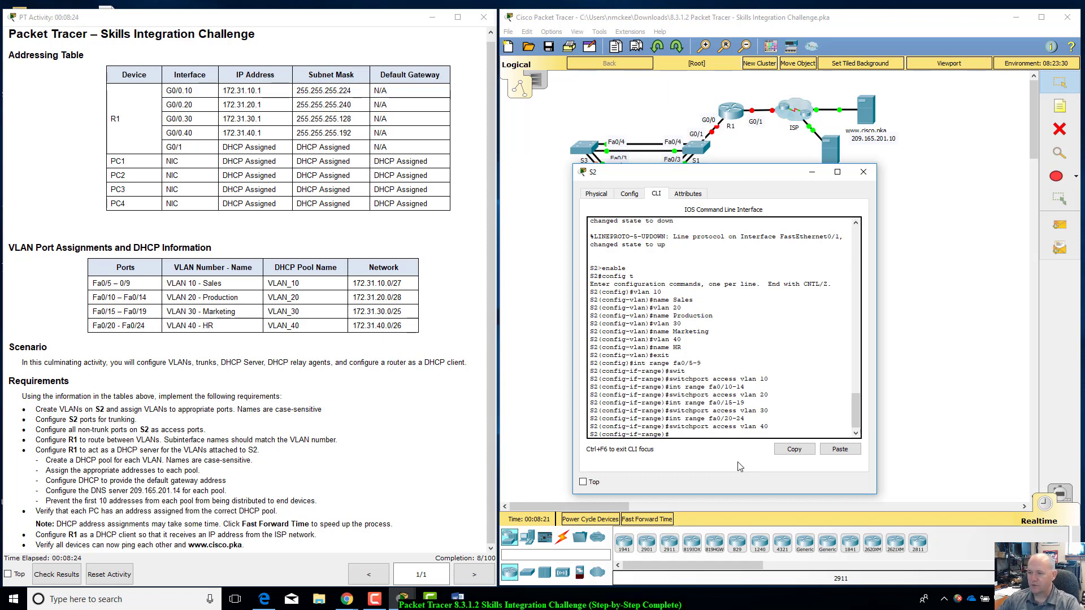
text(exit)
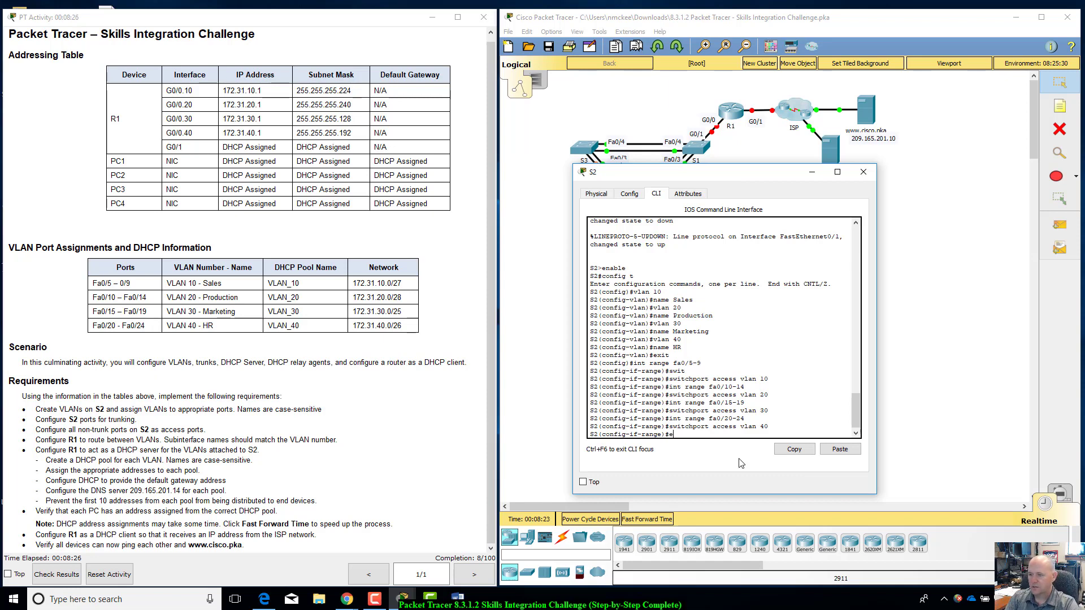
key(Return)
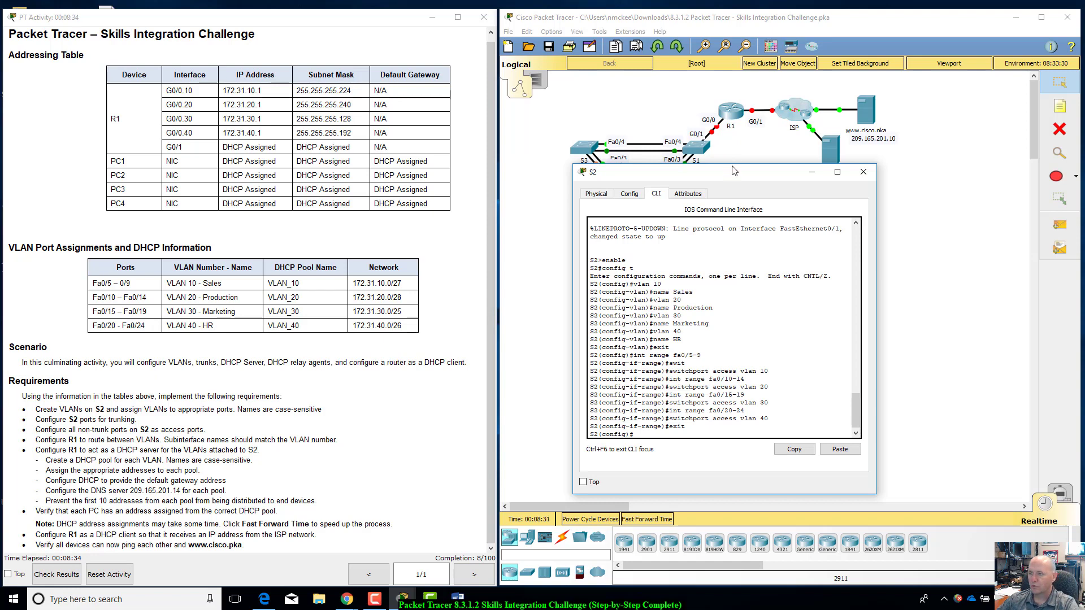
Configure S2's interface range fa0/1-4 as trunk ports with the switchport mode trunk command.
drag(732, 172, 687, 332)
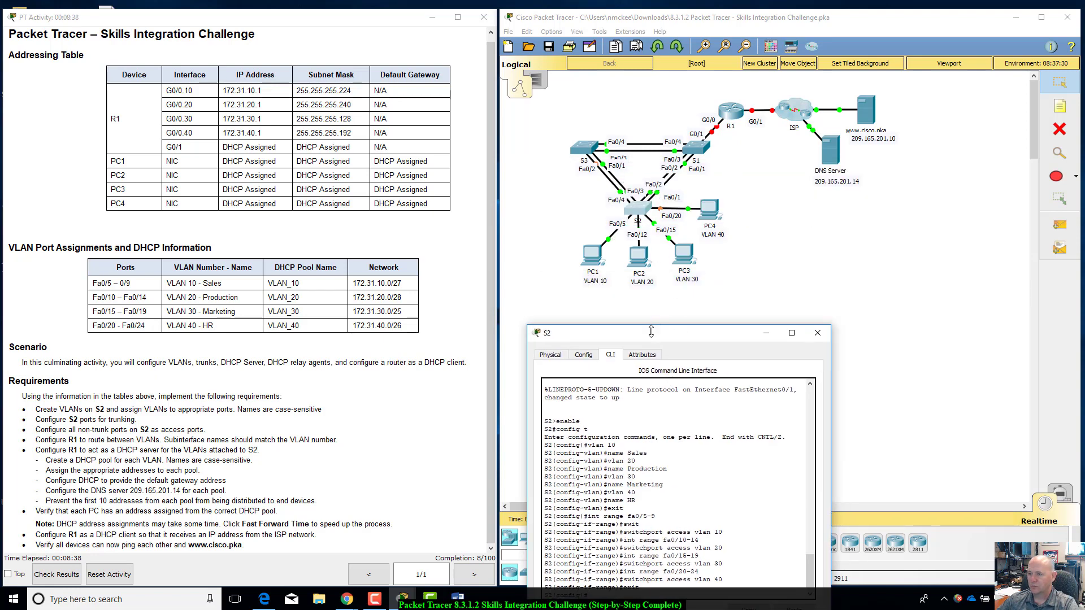
drag(650, 337, 658, 213)
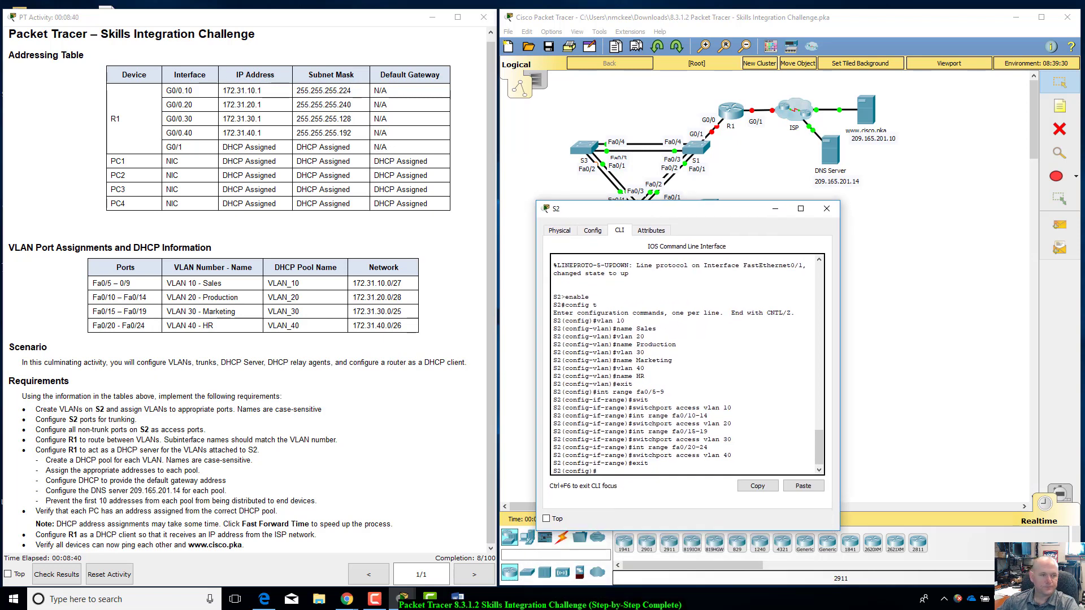
key(alt+Tab)
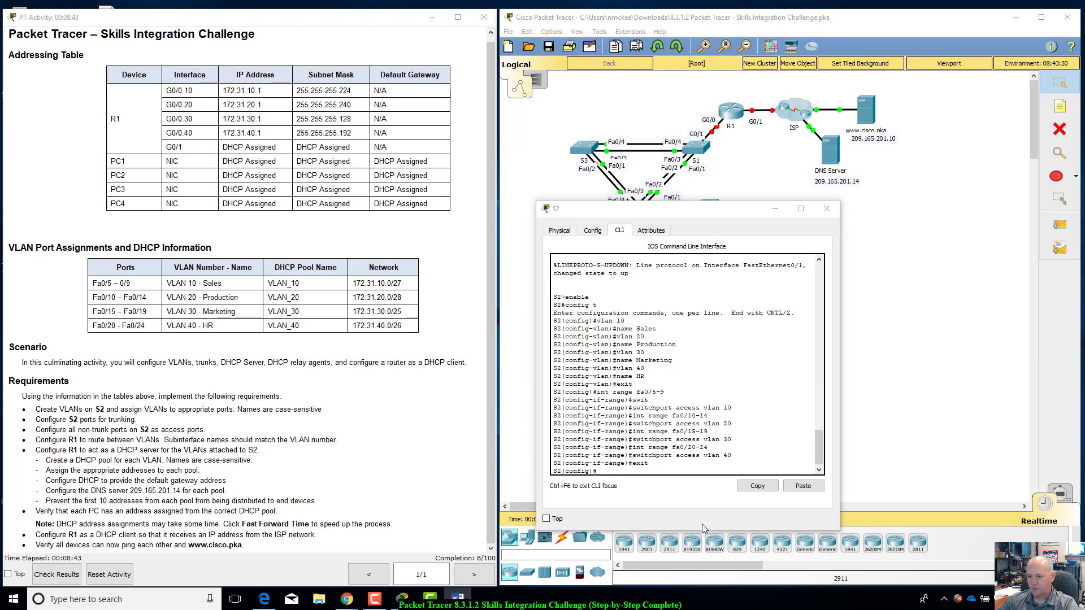
click(633, 470)
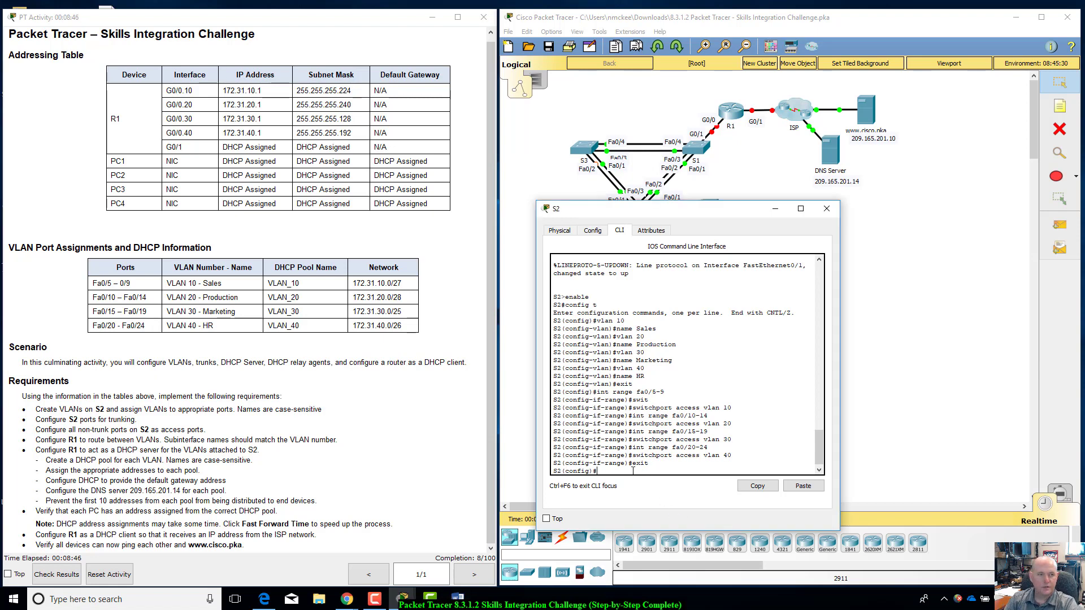
text(int range )
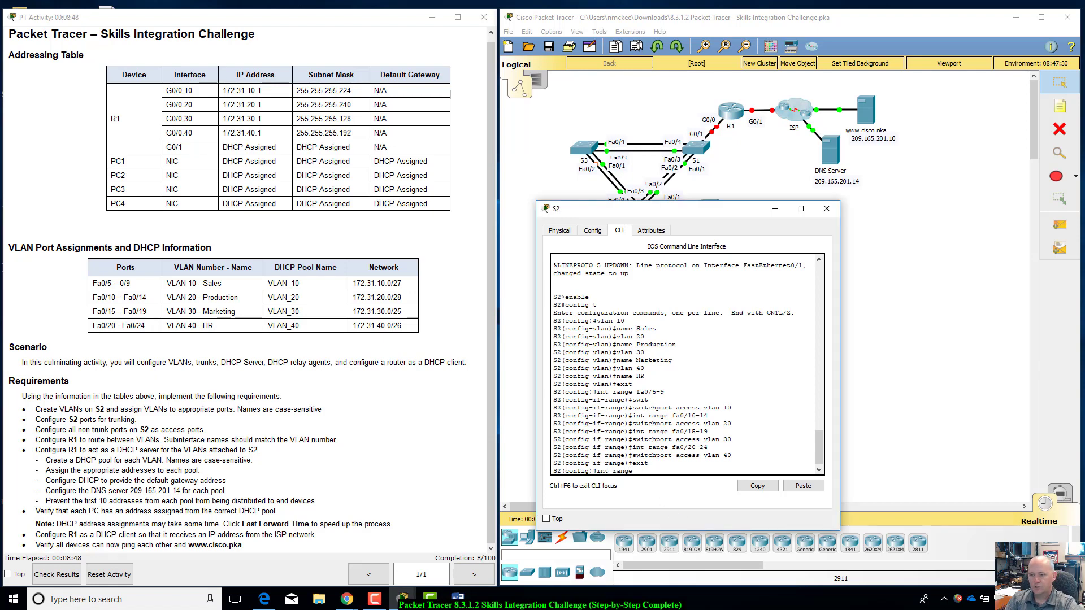
text(f)
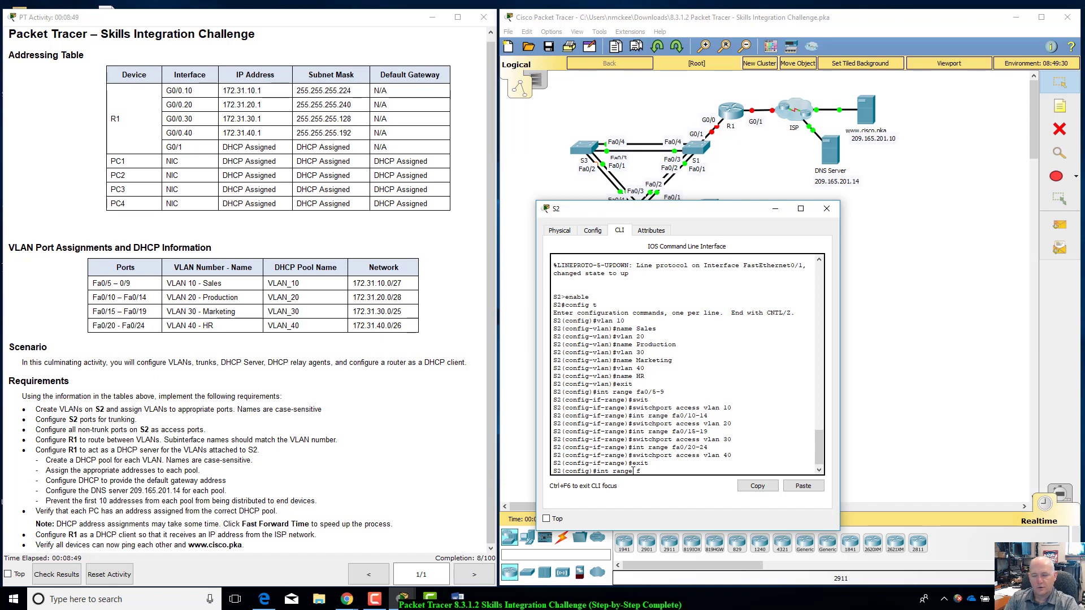
text(a0/1-)
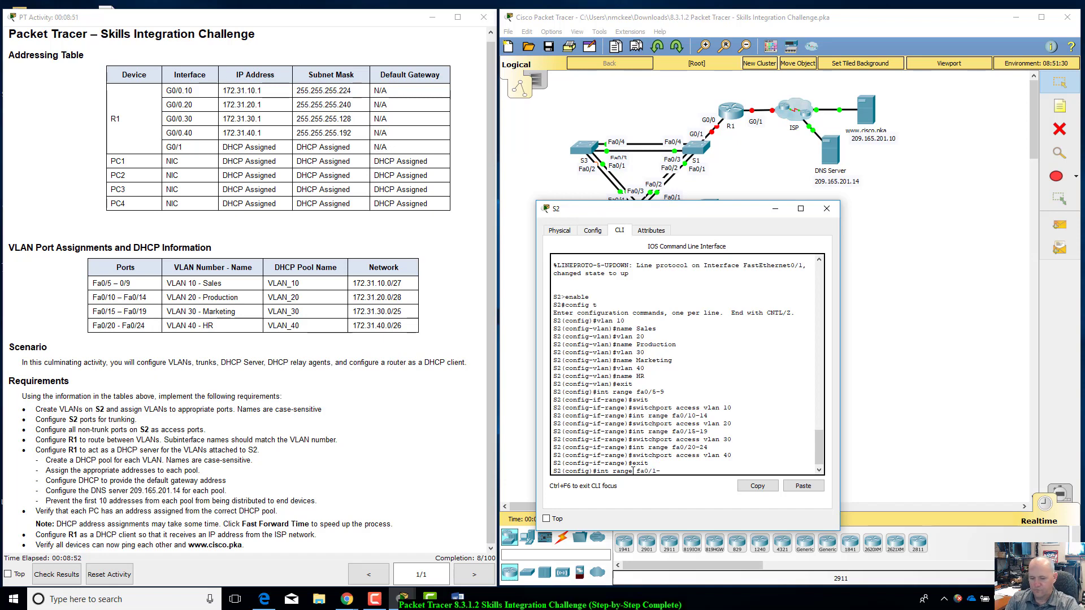
text(4)
key(Return)
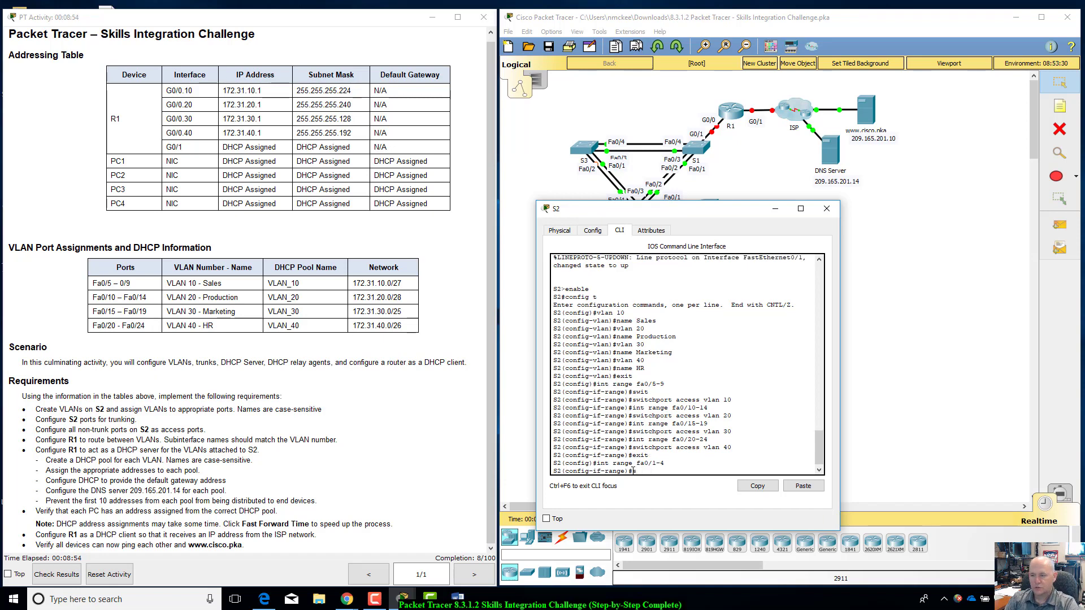
text(swit)
key(Tab)
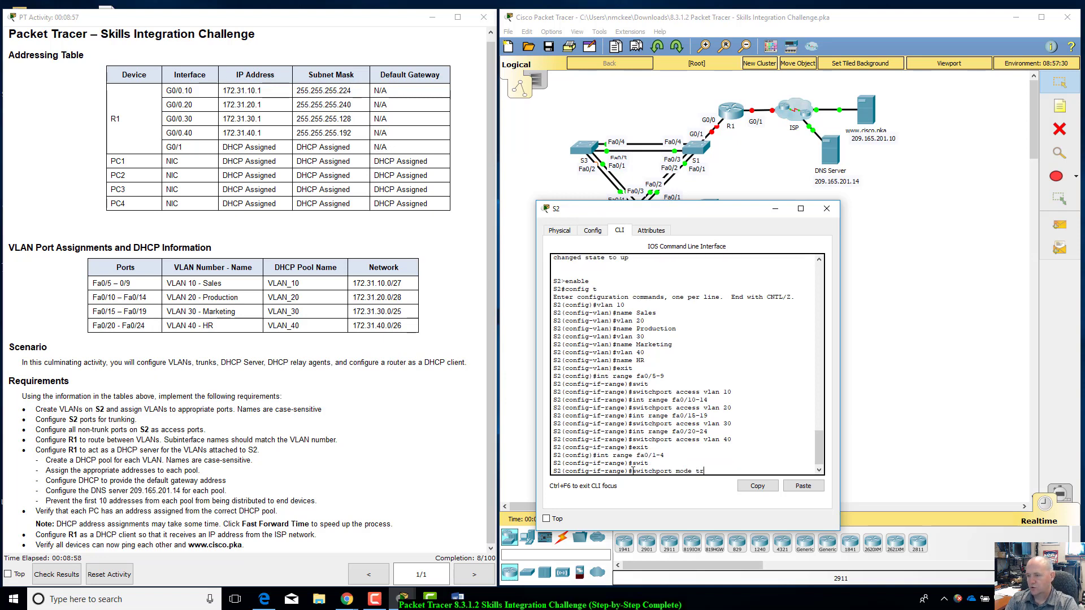
key(Return)
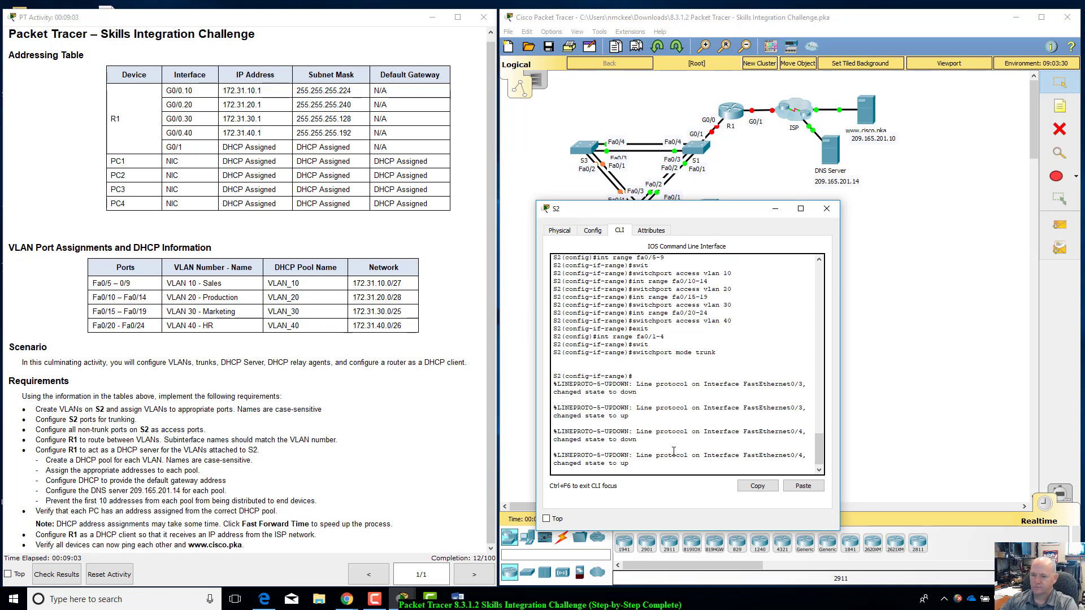
key(Return)
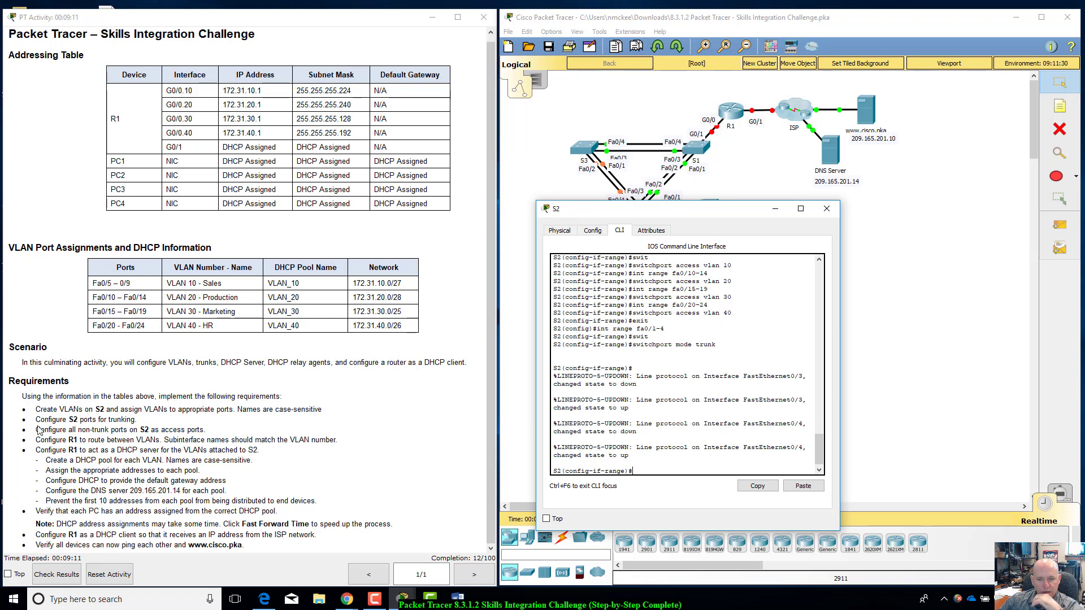
Configure S2's interface range fa0/5-24 as access ports with the switchport mode access command and return to privileged EXEC mode.
drag(37, 430, 207, 432)
click(212, 432)
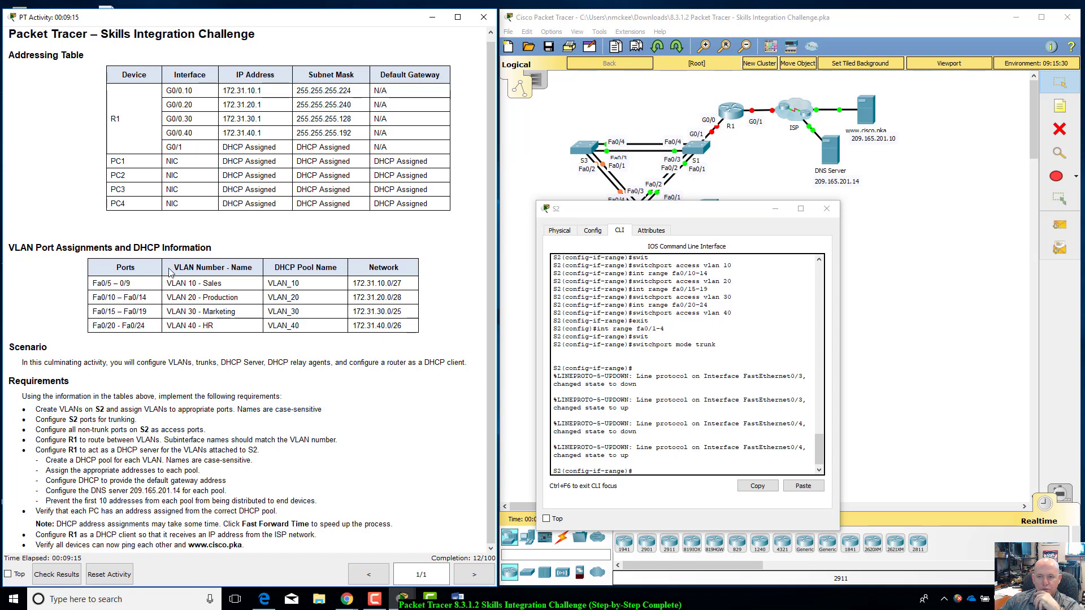
click(665, 469)
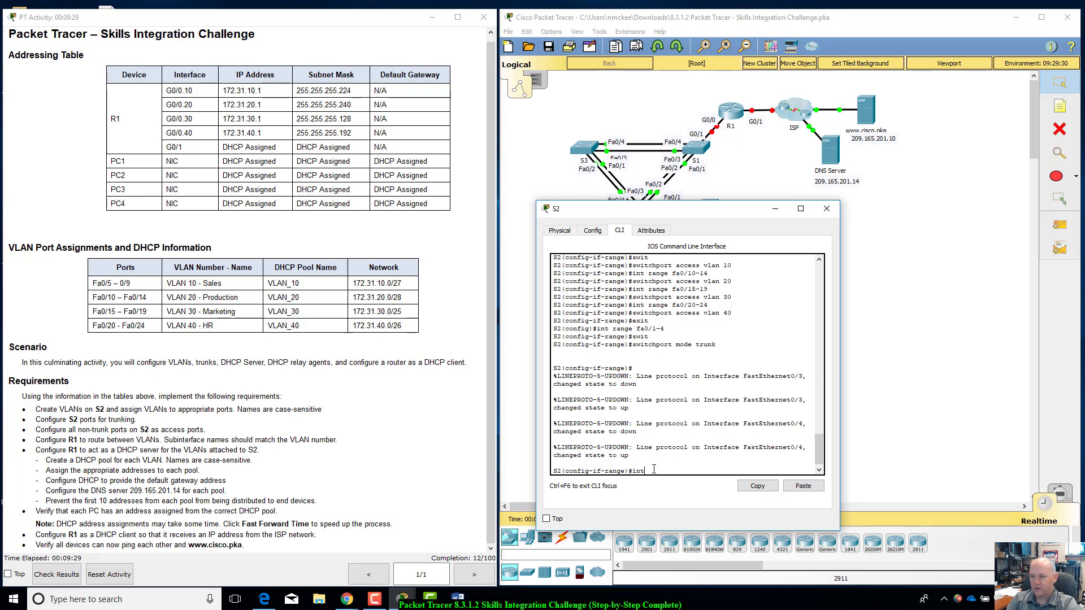
text(range)
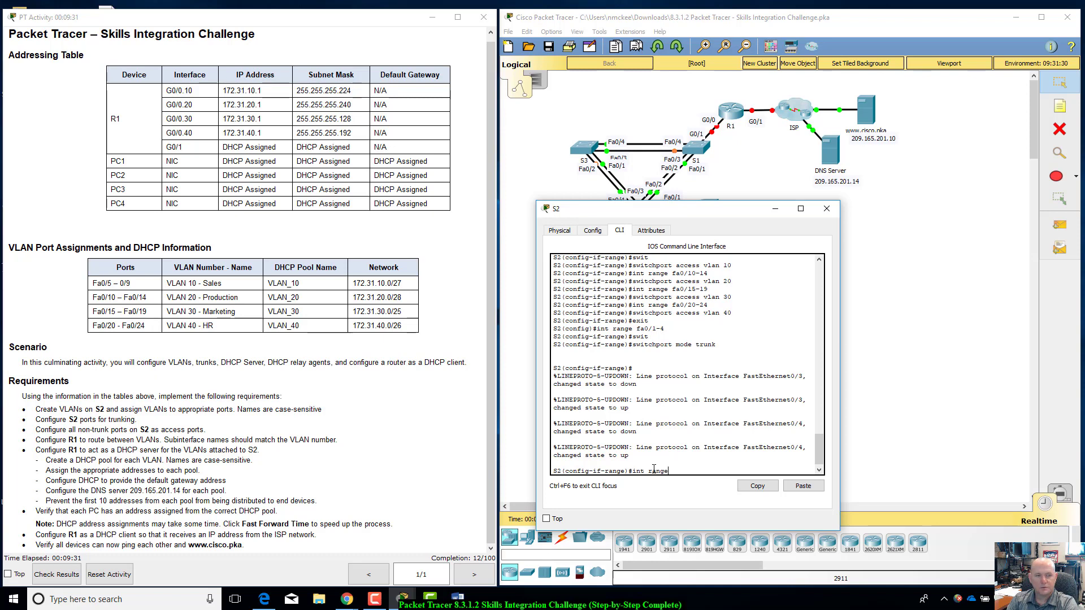
text( fa)
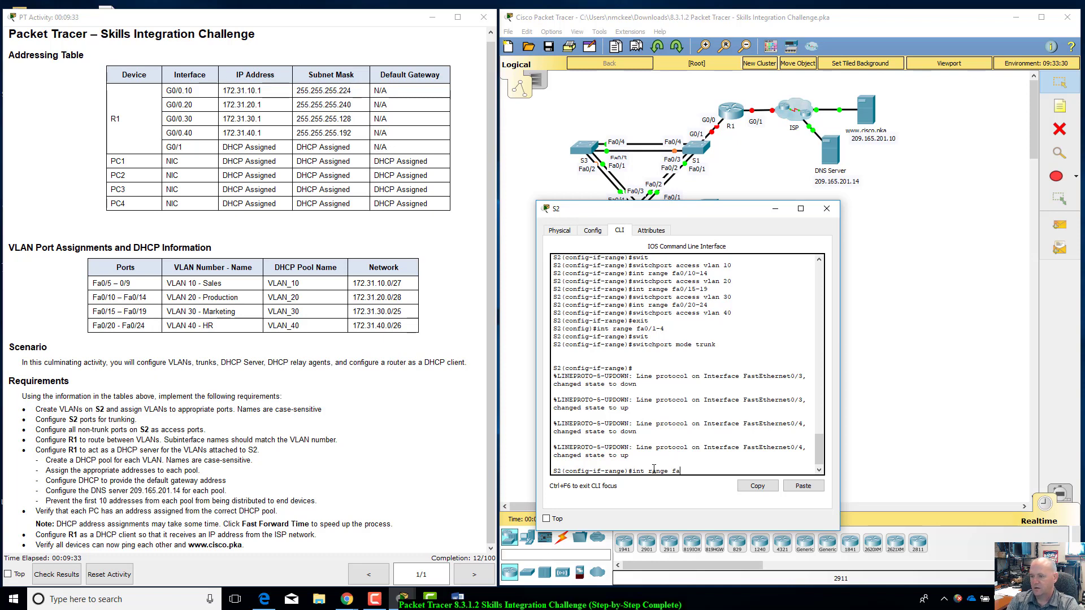
text(0/5-24)
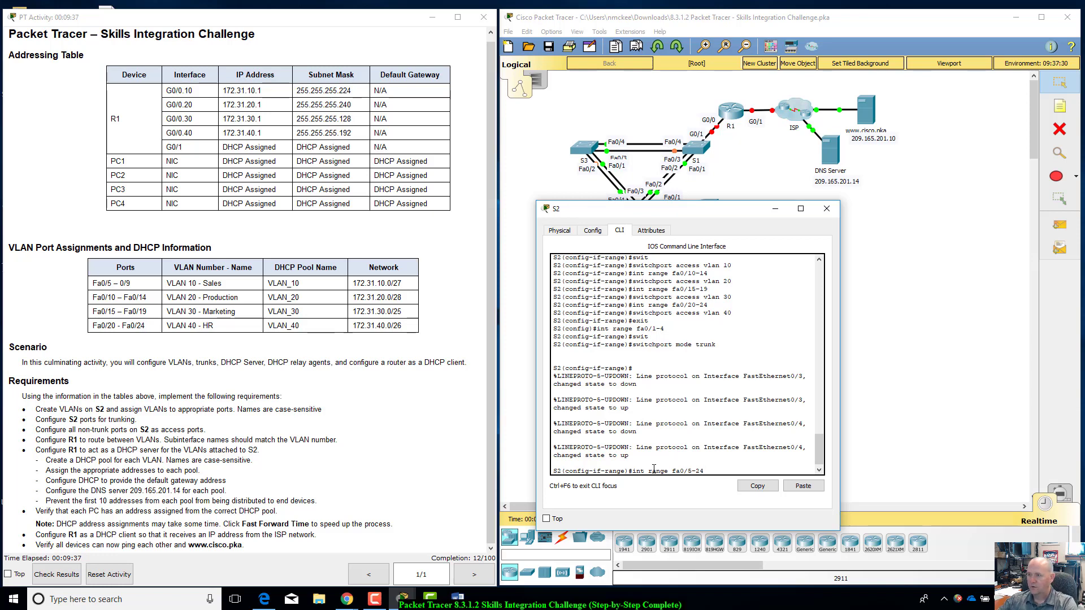
drag(715, 209, 695, 238)
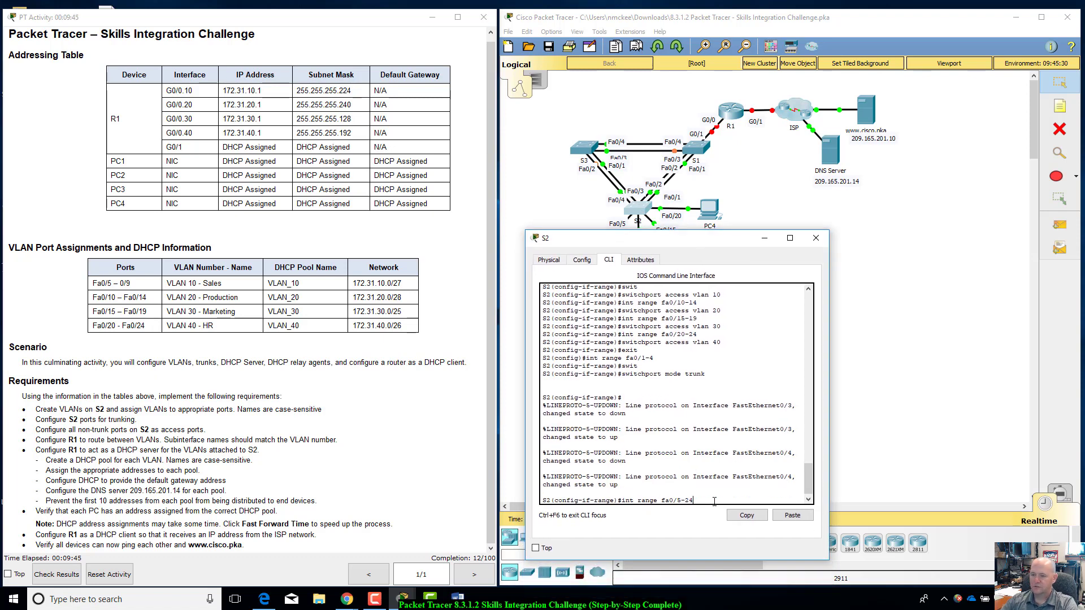
key(Return)
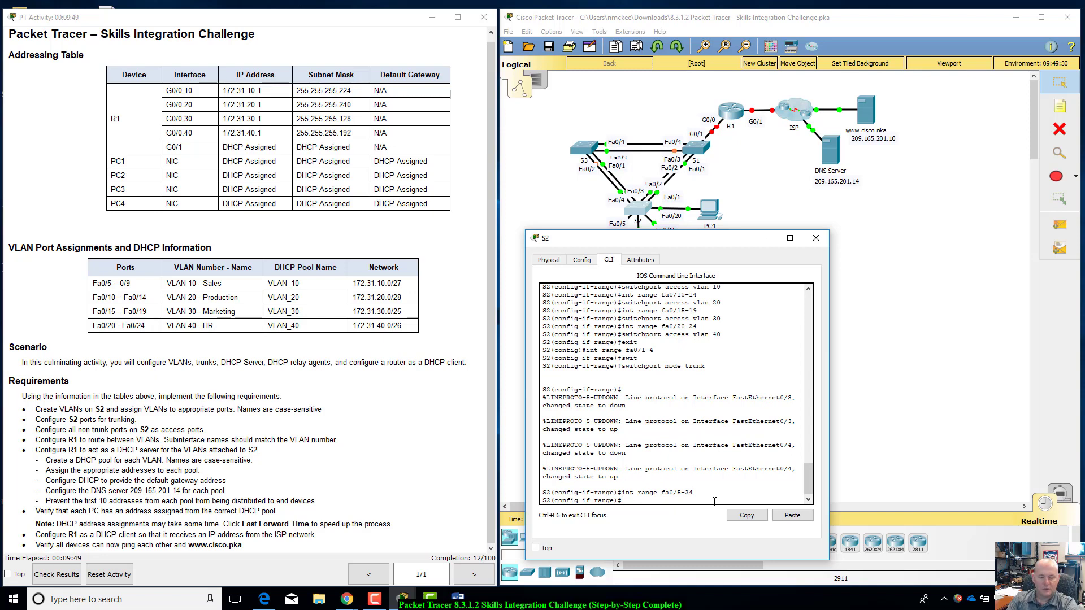
text(swit)
key(Tab)
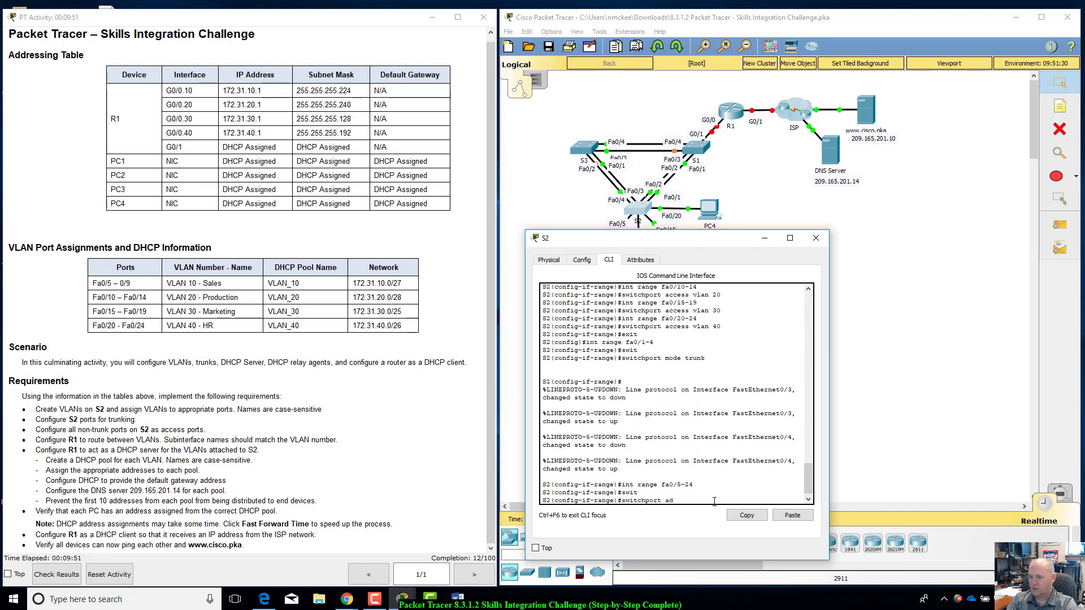
text(ac)
key(BackSpace)
key(BackSpace)
text(mode acc)
key(Return)
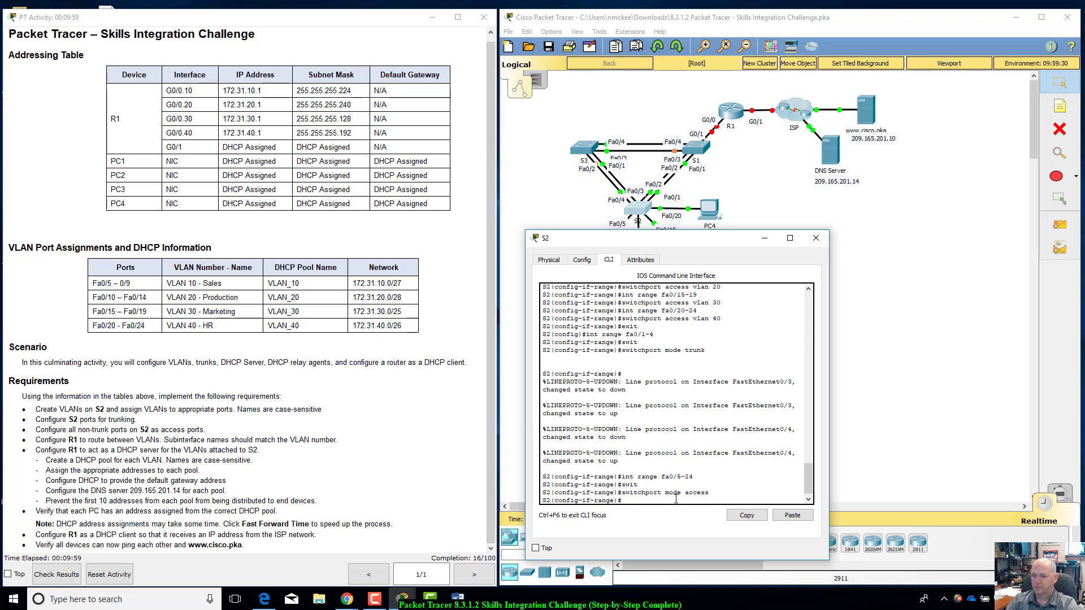
text(end)
key(Return)
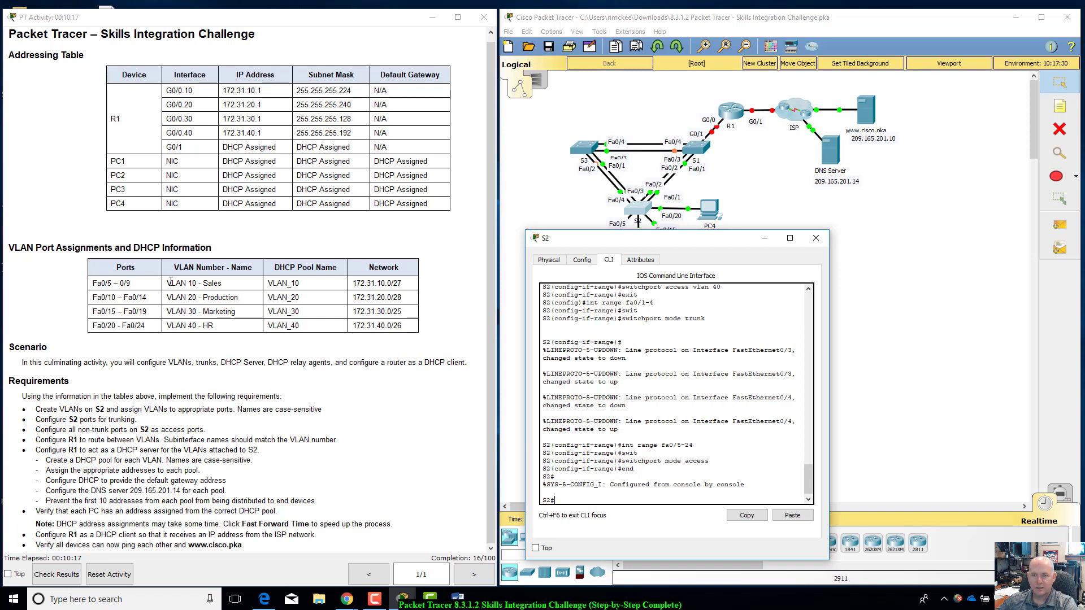
Review the VLAN 10 and G0/0.10 entries in the instruction tables, put S2's window away and open router R1.
drag(167, 283, 202, 283)
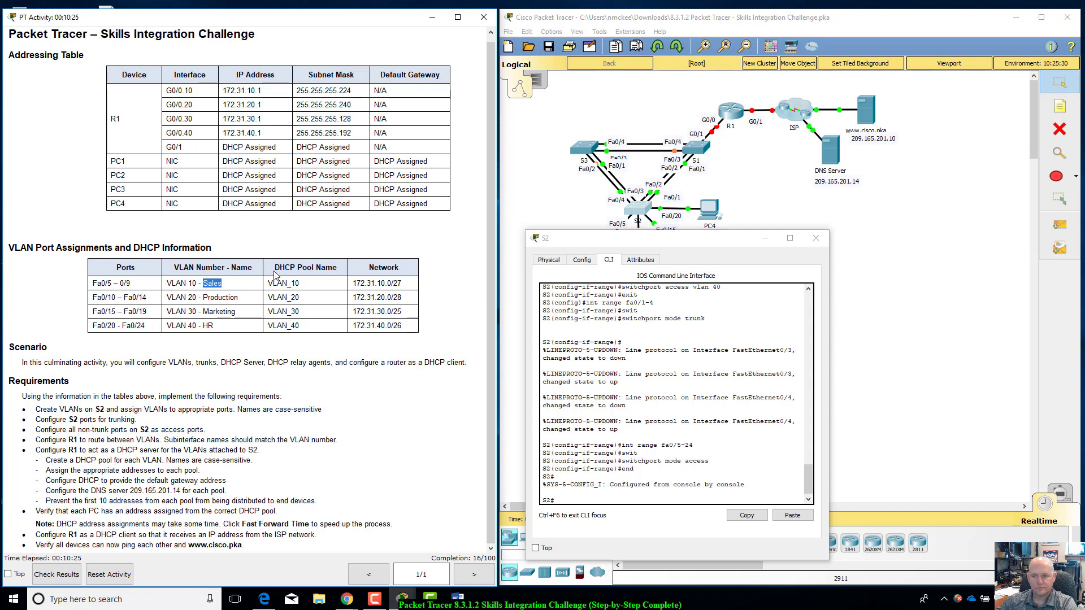
drag(353, 283, 390, 283)
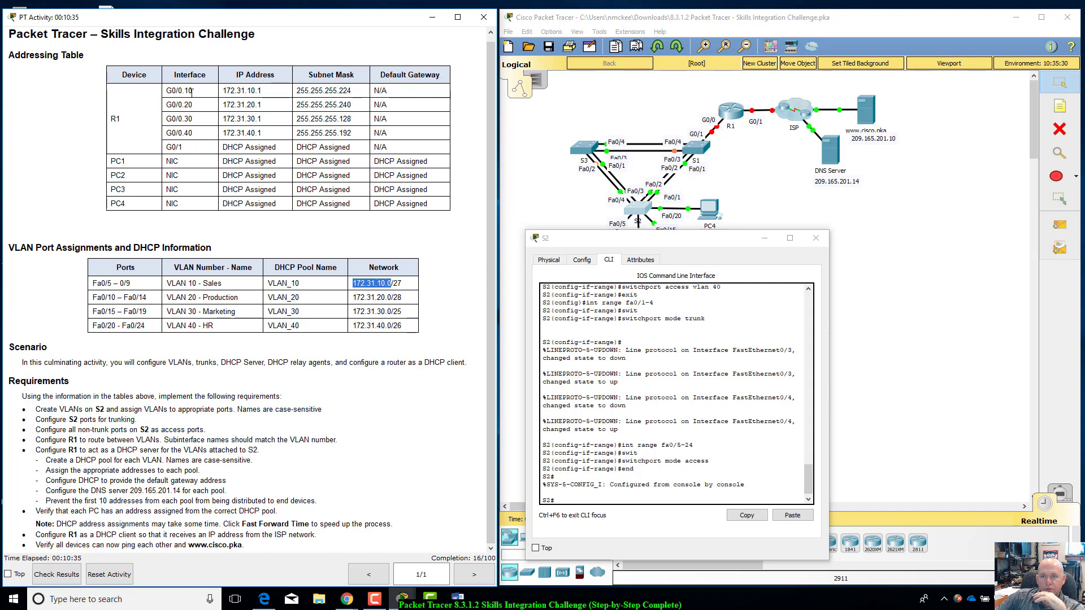
drag(193, 90, 165, 90)
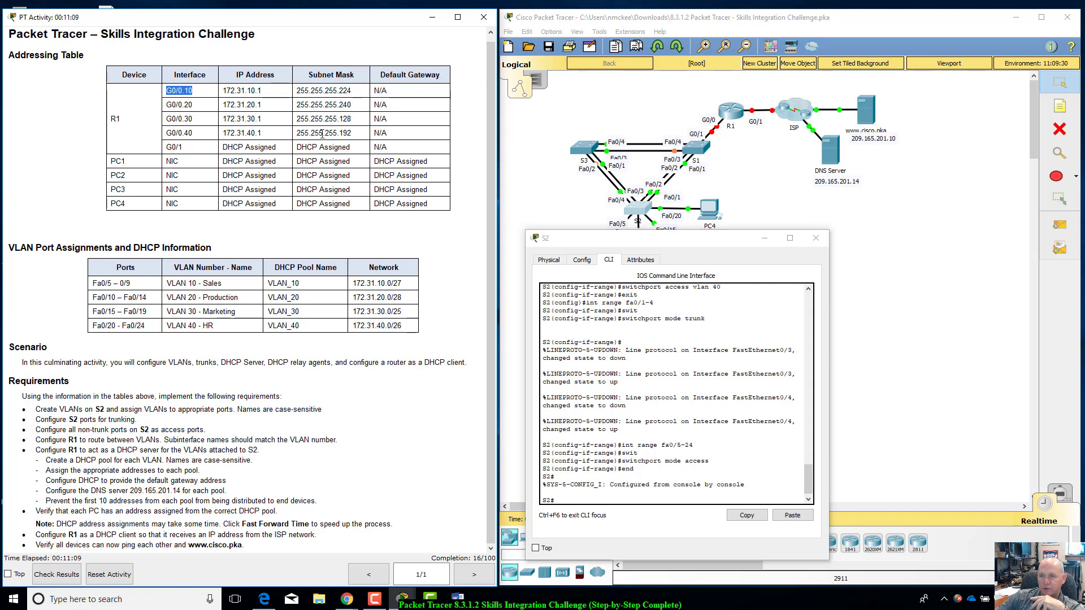
click(695, 242)
drag(695, 241, 749, 220)
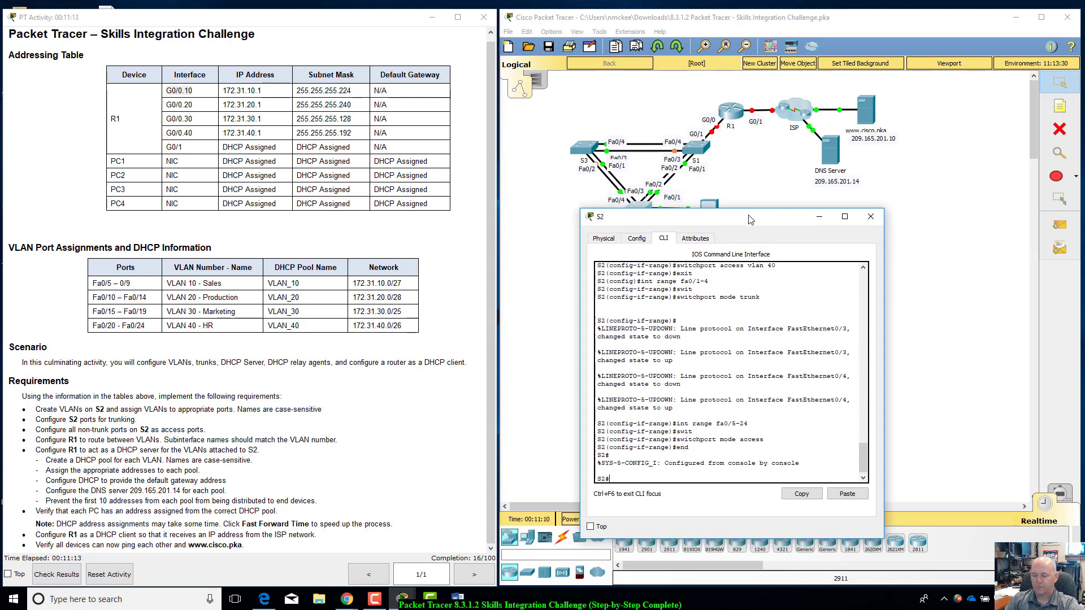
click(814, 207)
click(732, 113)
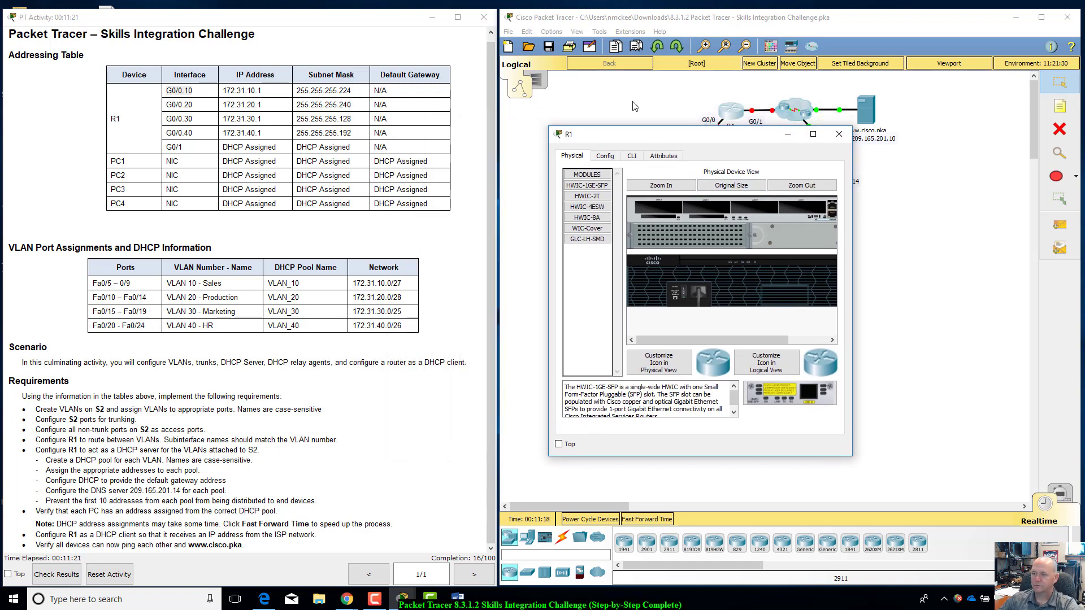
Start R1's command line and enter global configuration mode with the enable and config t commands.
click(633, 157)
key(Return)
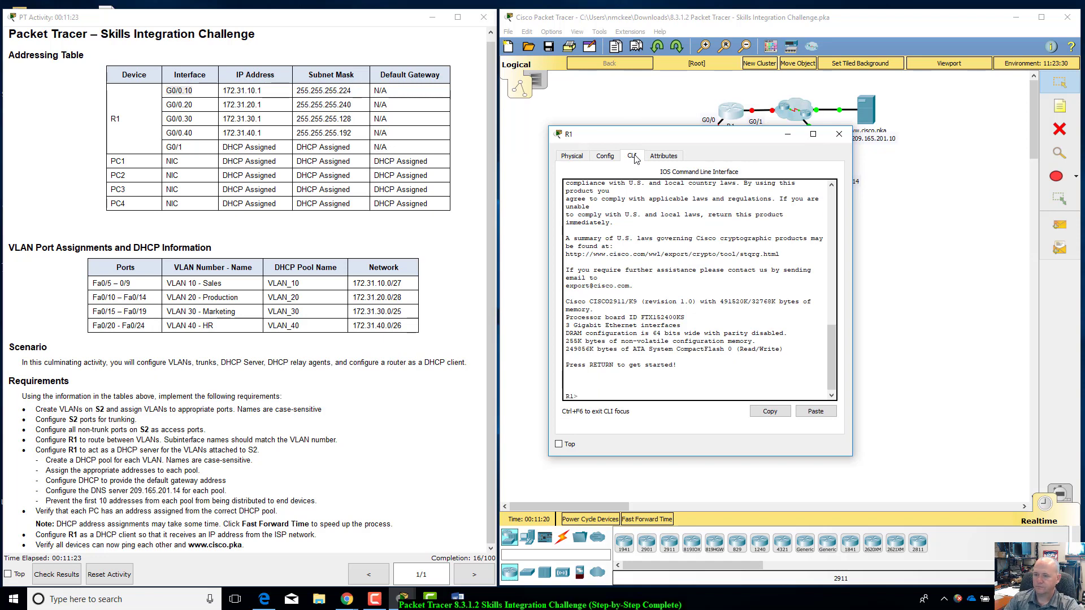
text(enable)
key(Return)
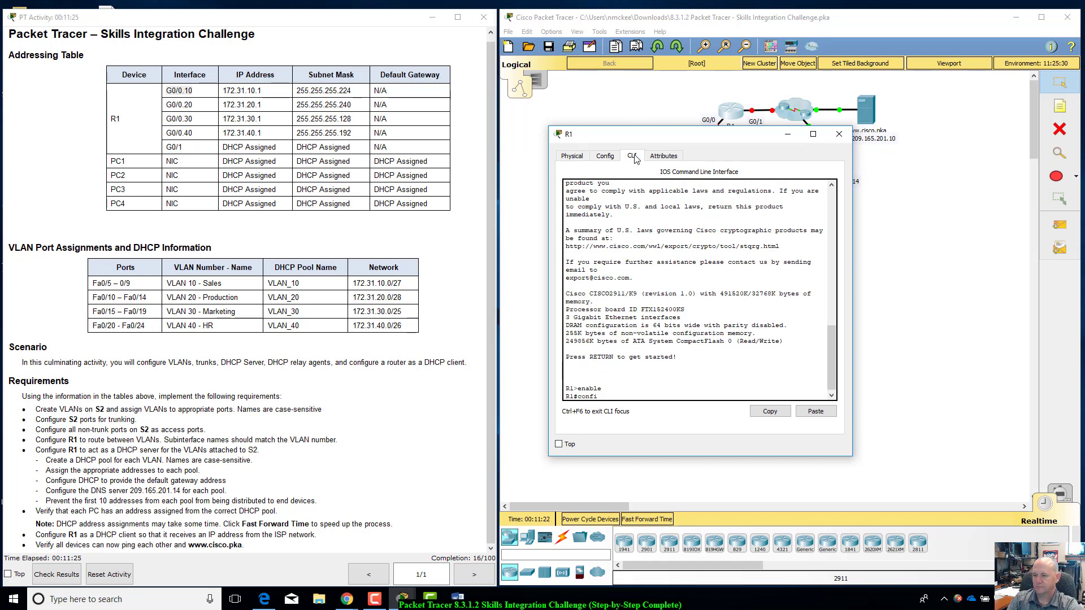
text(config t)
key(Return)
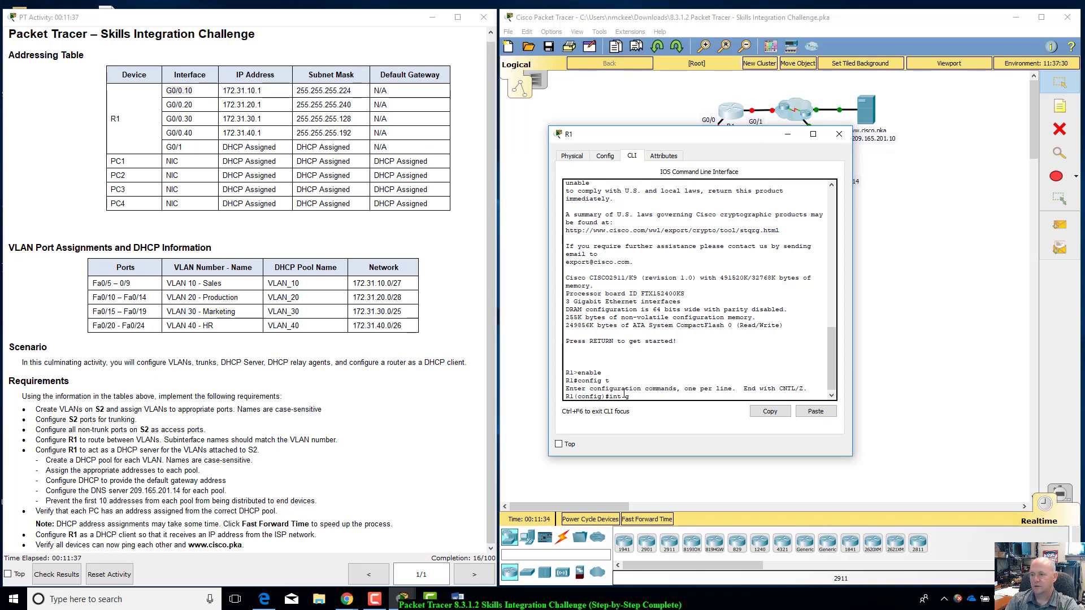
Create subinterface g0/0.10 on R1 and set its encapsulation to dot1q 10.
text(.)
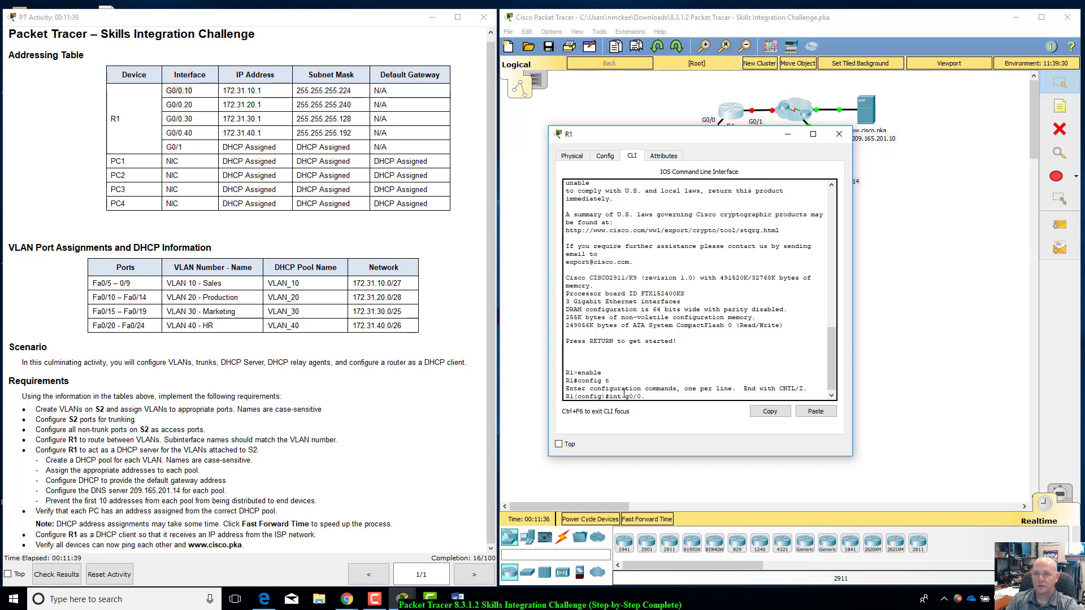
text(10)
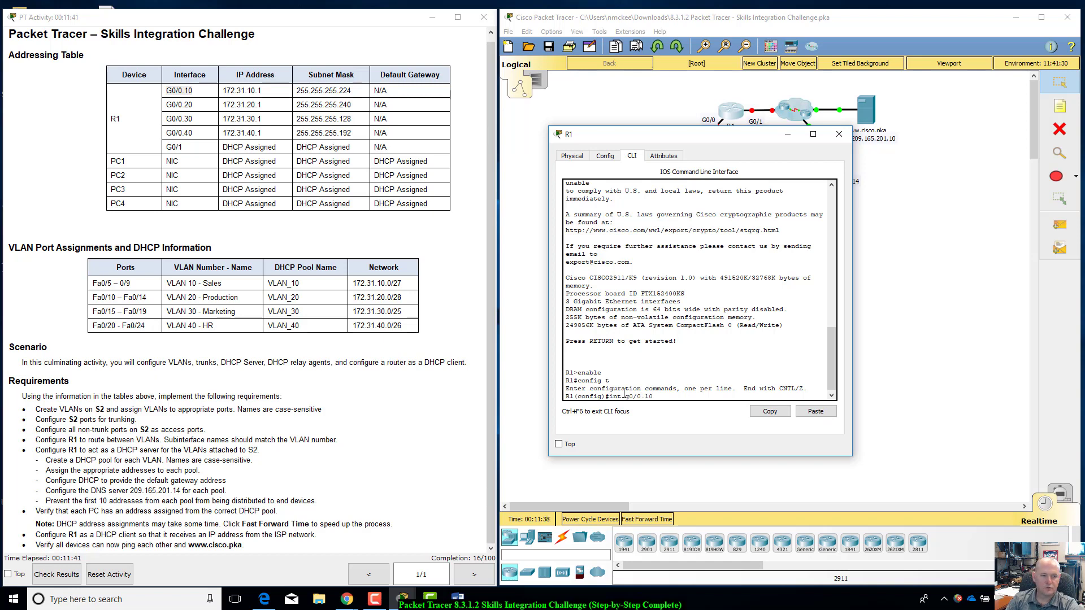
key(Return)
text(en)
key(Tab)
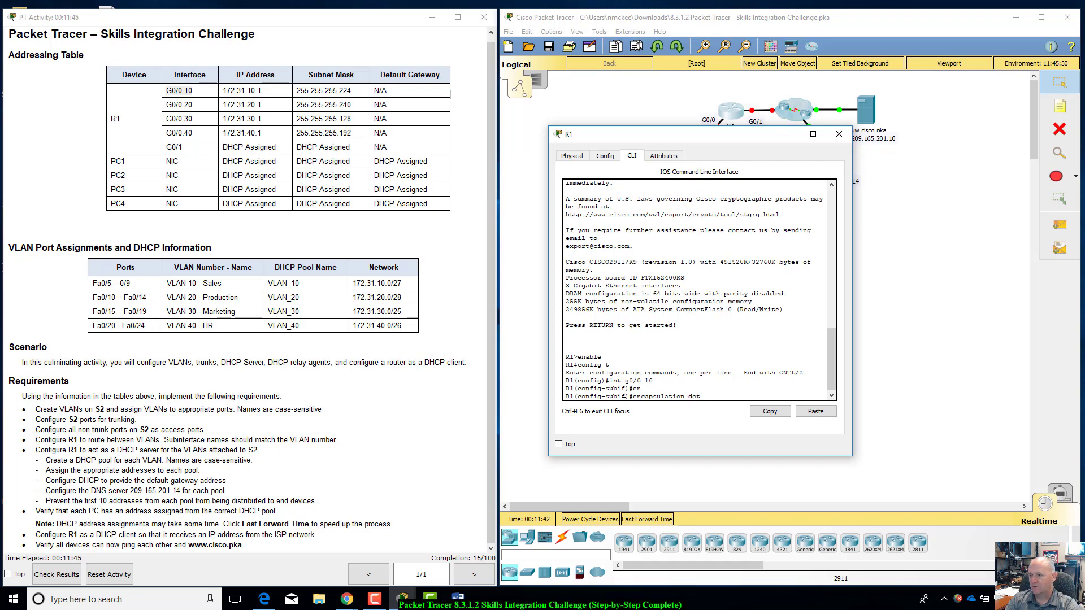
text(dot1q 10)
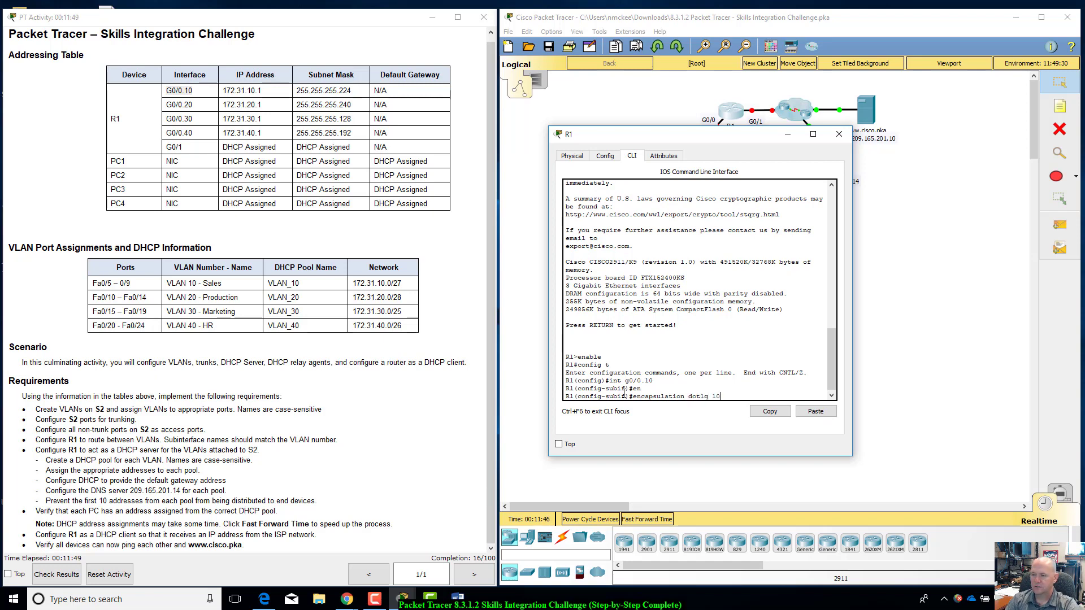
key(Return)
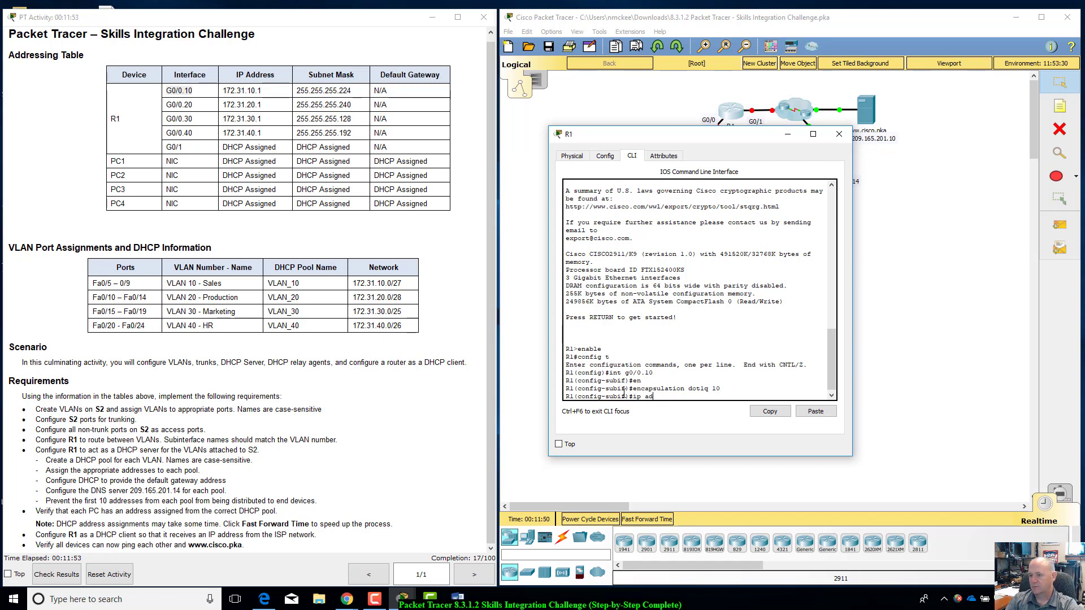
Assign IP address 172.31.10.1 with mask 255.255.255.224 to R1's g0/0.10 and exit to global configuration mode.
text(ip ad)
key(Tab)
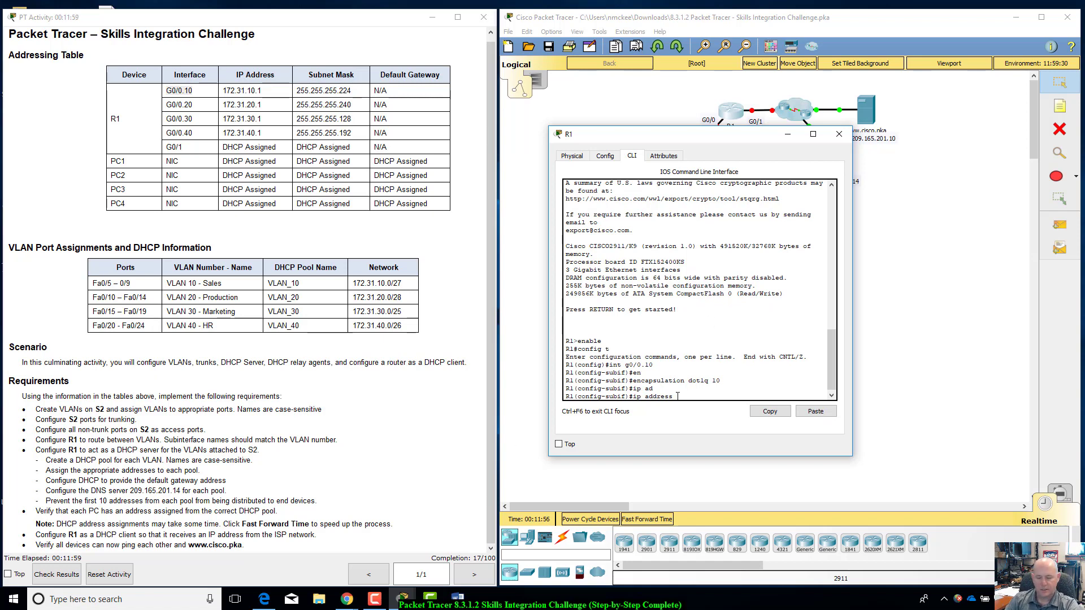
text(172.)
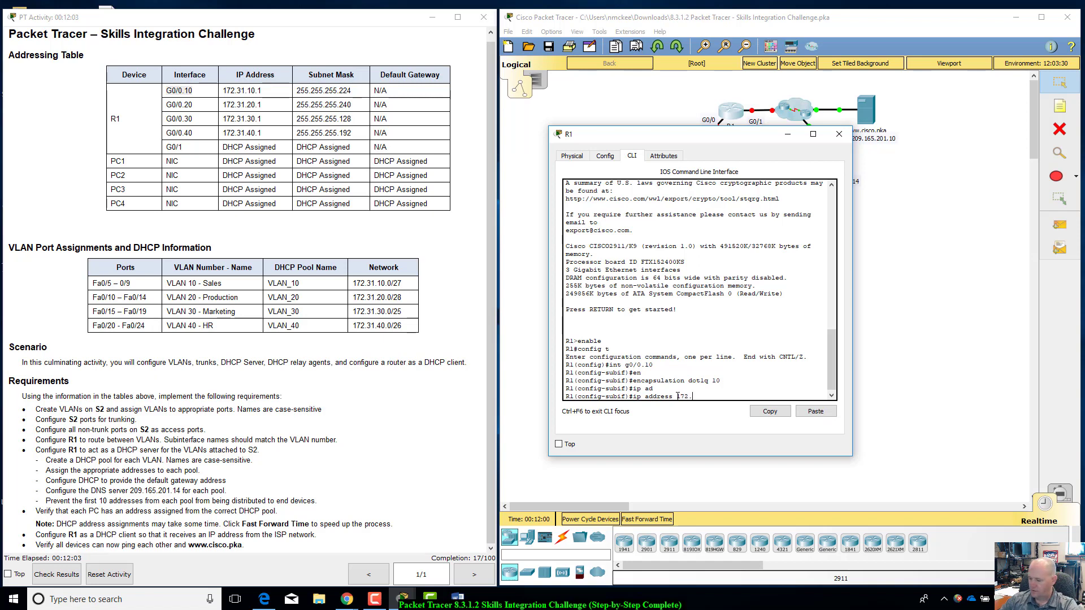
text(31.10.1)
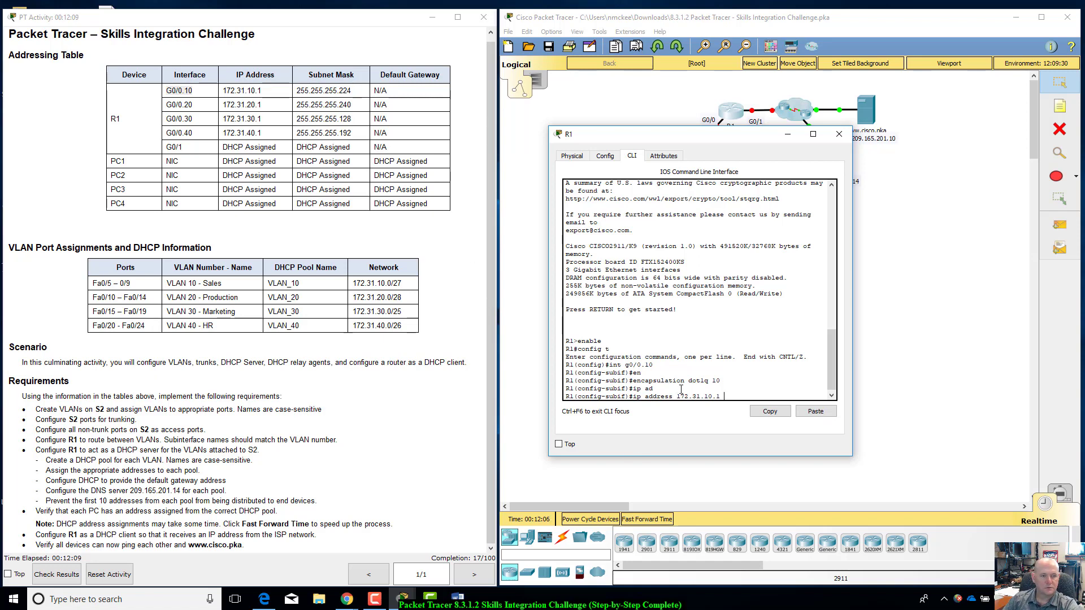
text( 255.255)
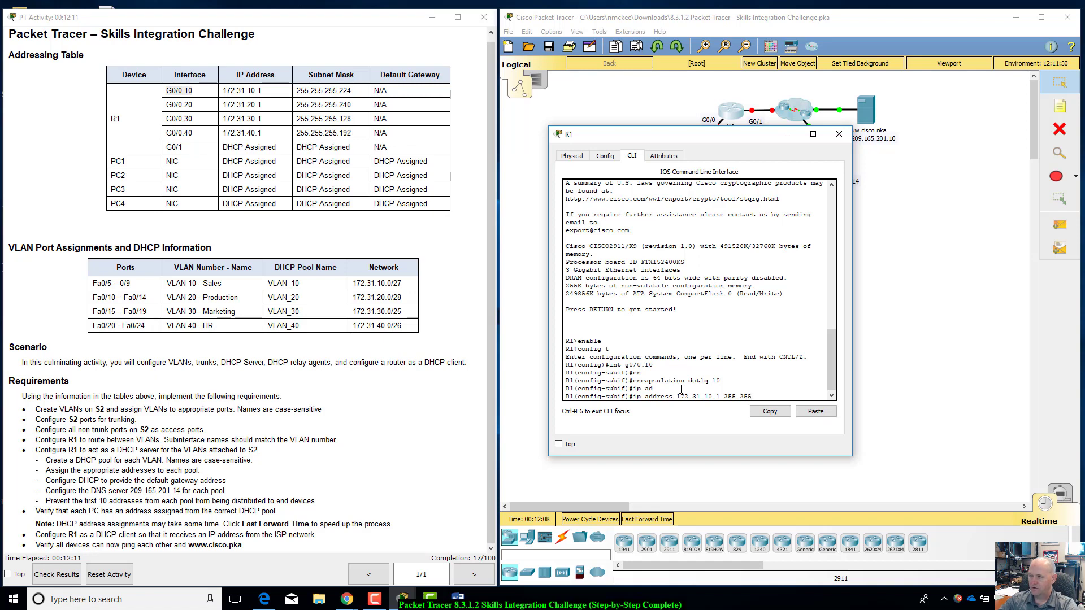
text(.255.224)
key(Return)
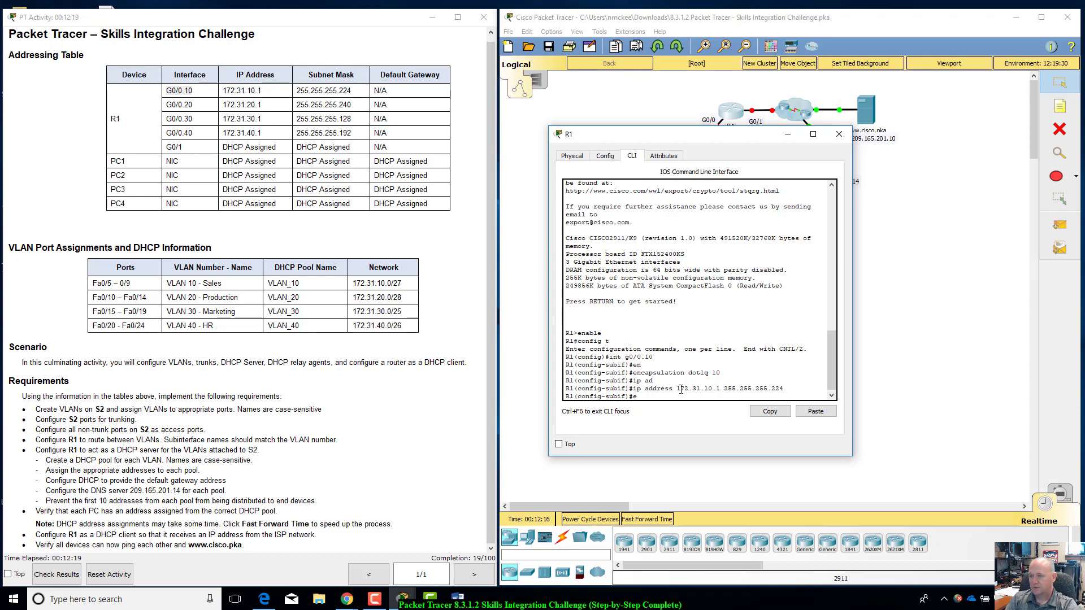
text(exit)
key(Return)
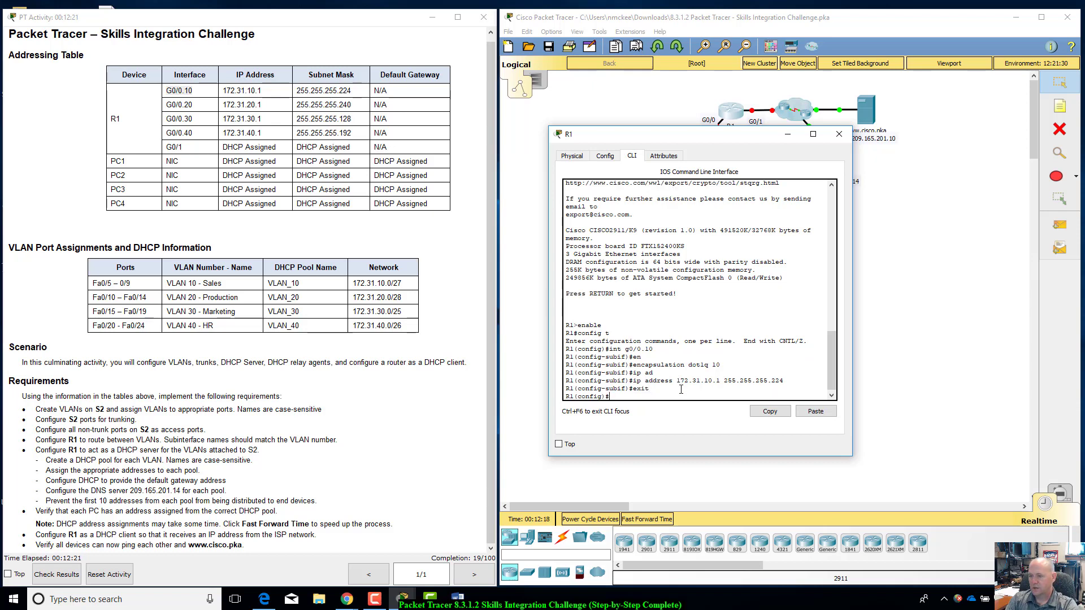
Create subinterface g0/0.20 on R1 and set its encapsulation to dot1q 20.
text(int g0/0)
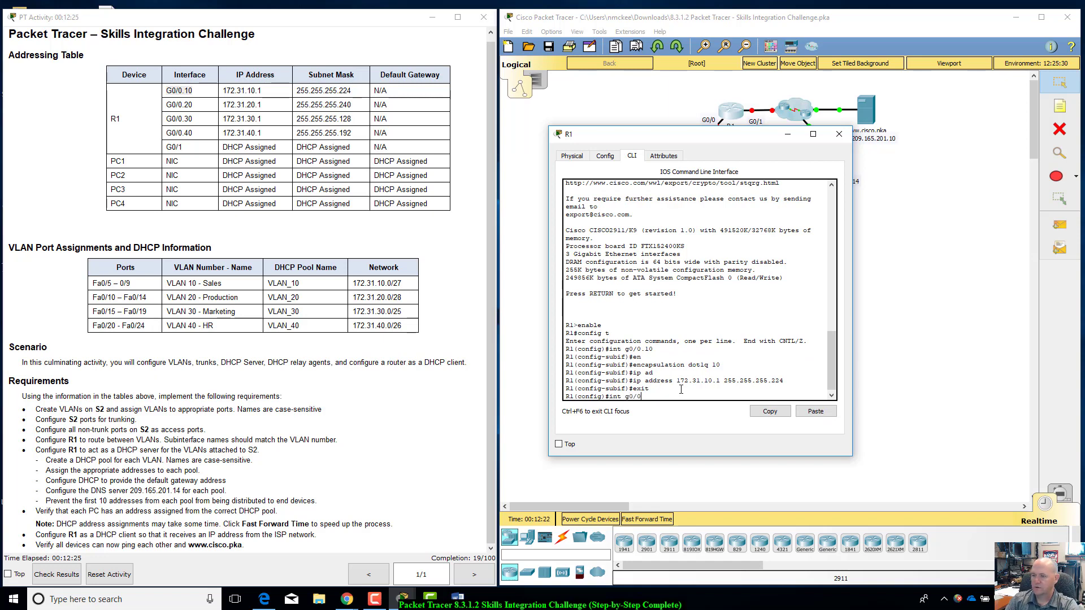
text(.20)
key(Return)
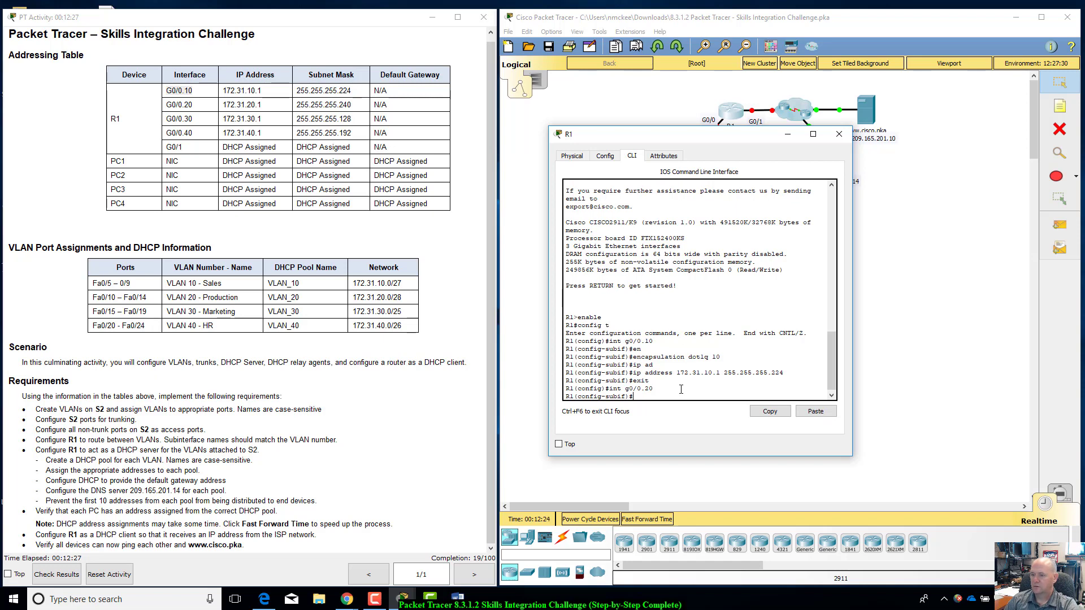
key(Up)
key(Up)
key(Up)
key(Up)
key(Up)
key(BackSpace)
key(BackSpace)
key(Return)
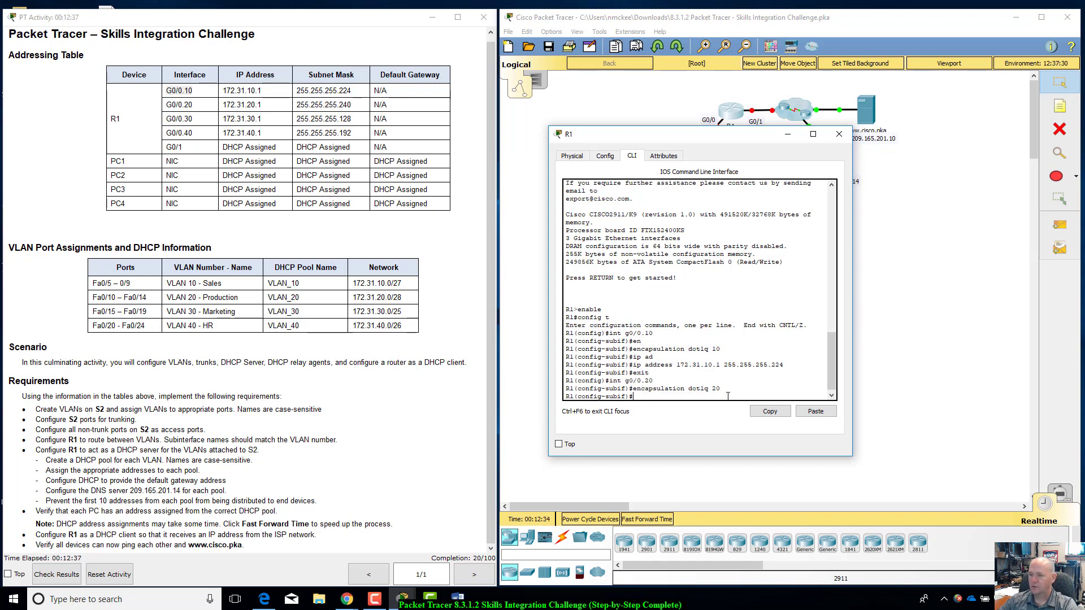
Assign IP address 172.31.20.1 with mask 255.255.255.240 to R1's g0/0.20 and exit to global configuration mode.
key(Up)
key(Up)
key(Up)
key(Up)
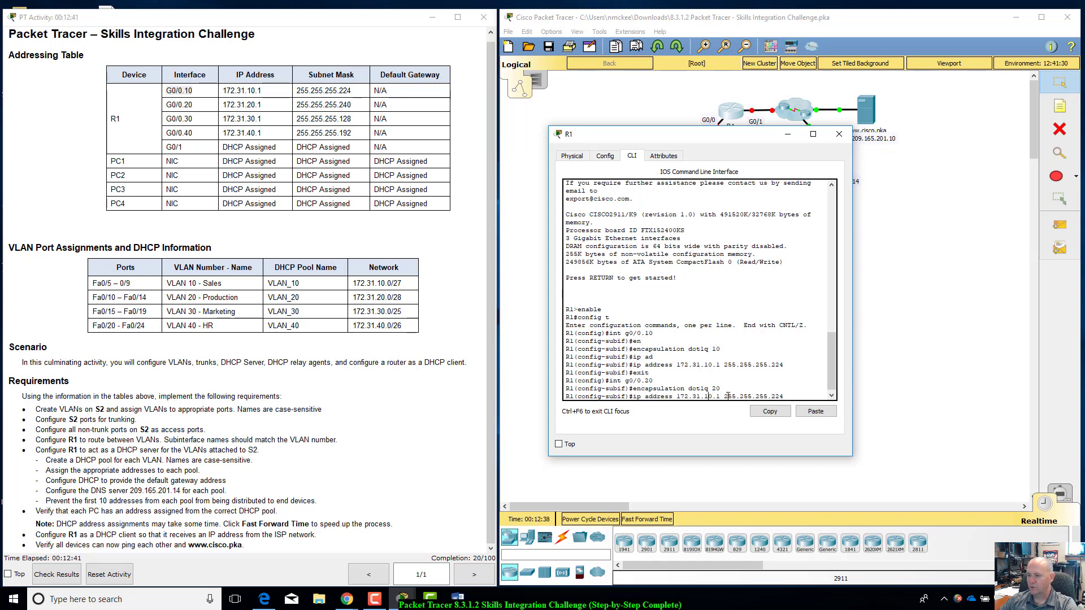
key(BackSpace)
text(2)
key(BackSpace)
key(BackSpace)
key(BackSpace)
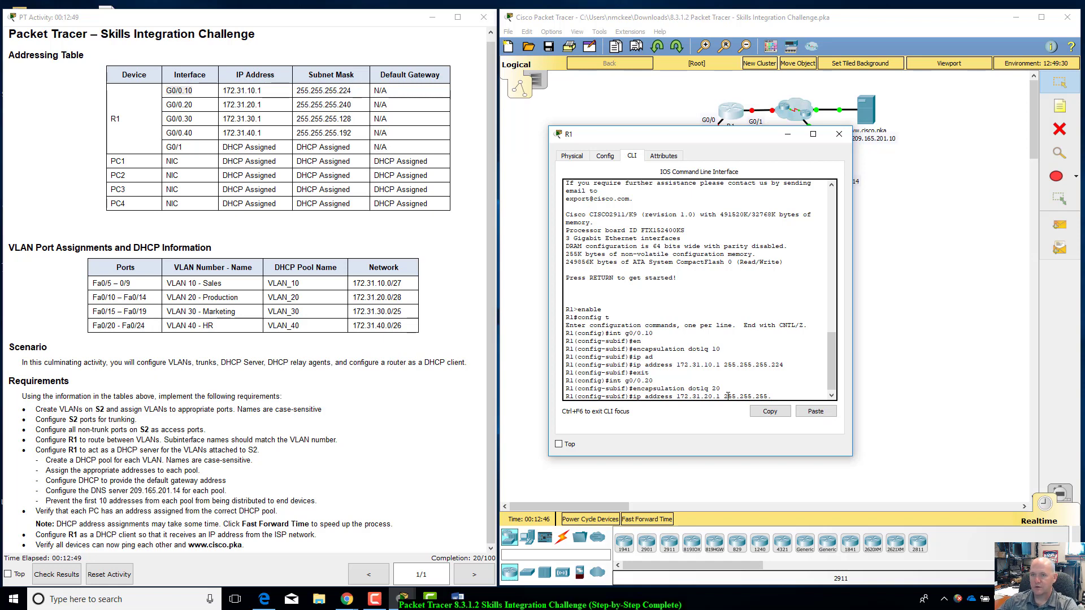
text(240)
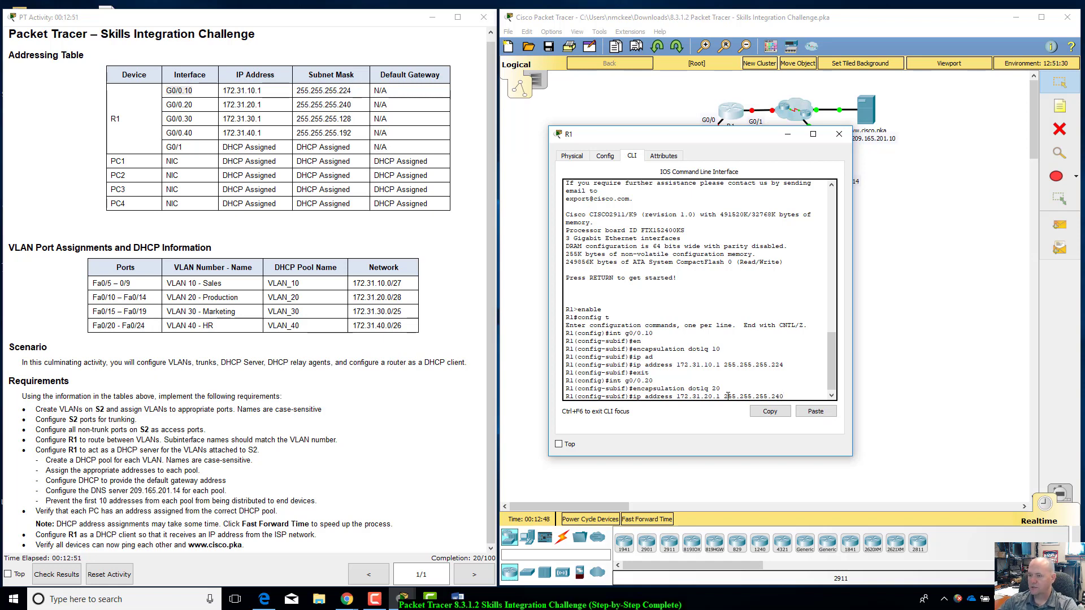
key(Return)
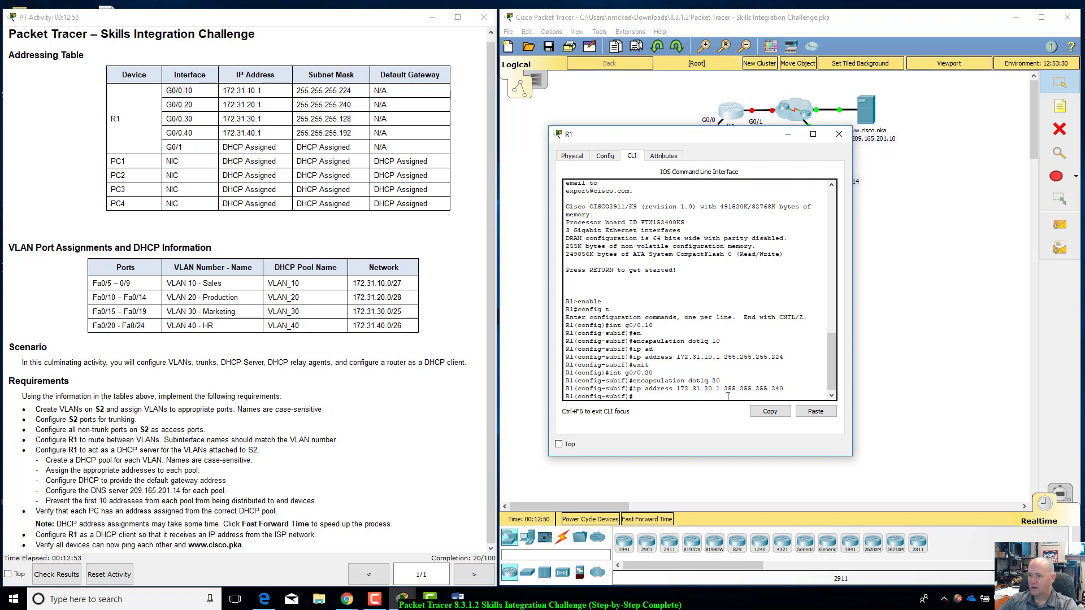
text(e)
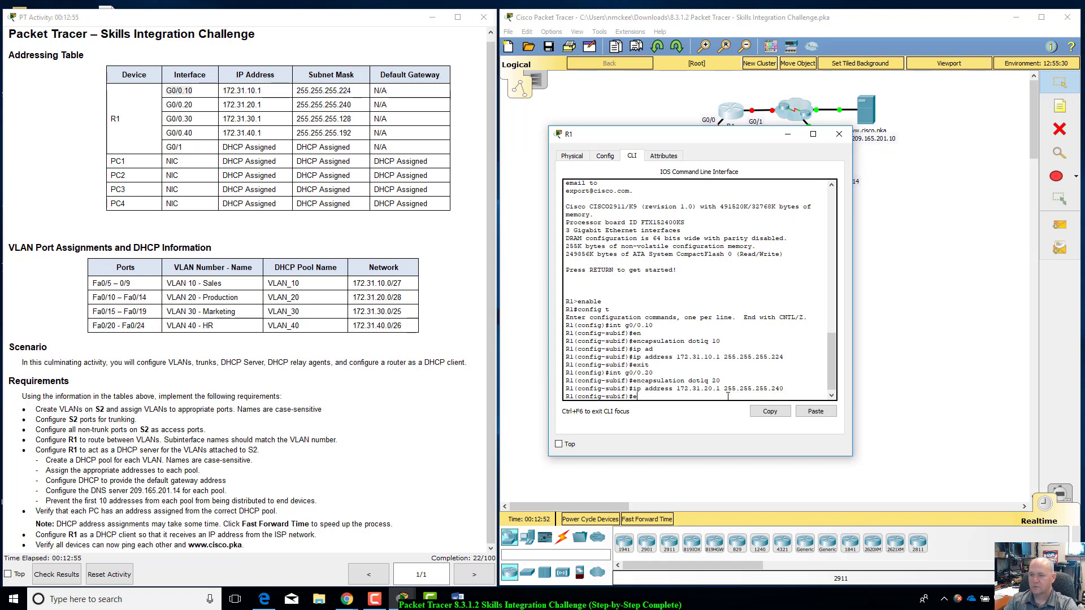
text(xit)
key(Return)
Try to set encapsulation dot1q 30 from R1's global configuration mode.
text(exit)
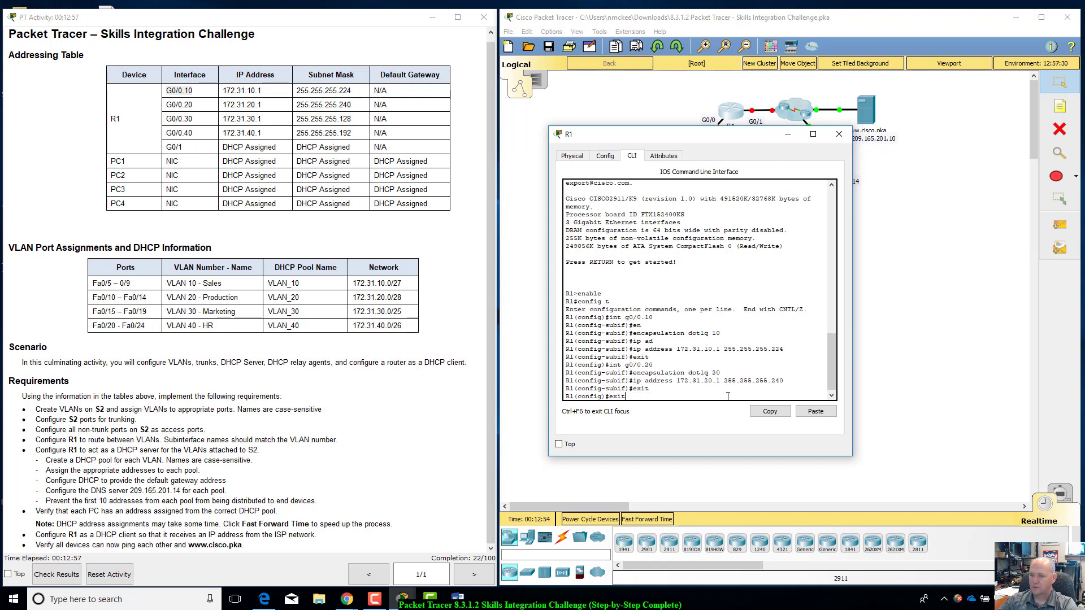
key(Up)
key(Up)
key(Up)
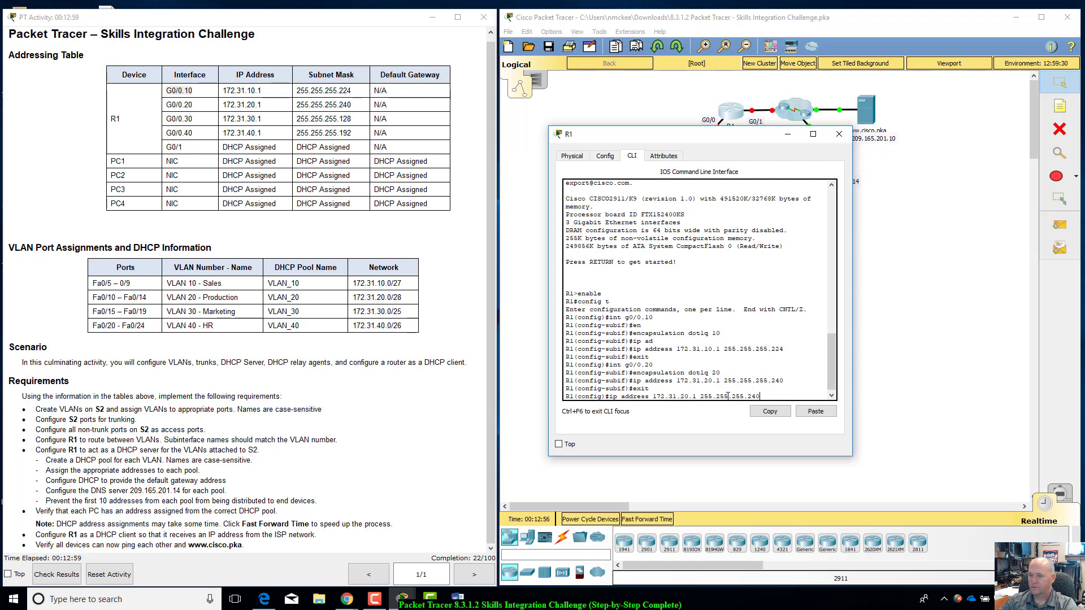
key(BackSpace)
key(BackSpace)
text(3)
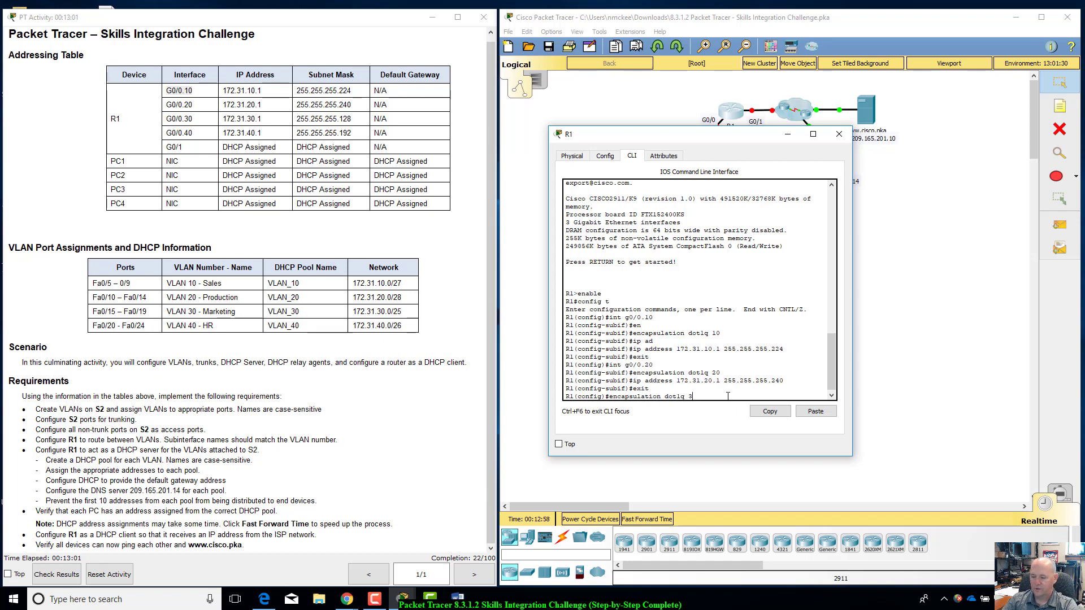
text(0)
key(Return)
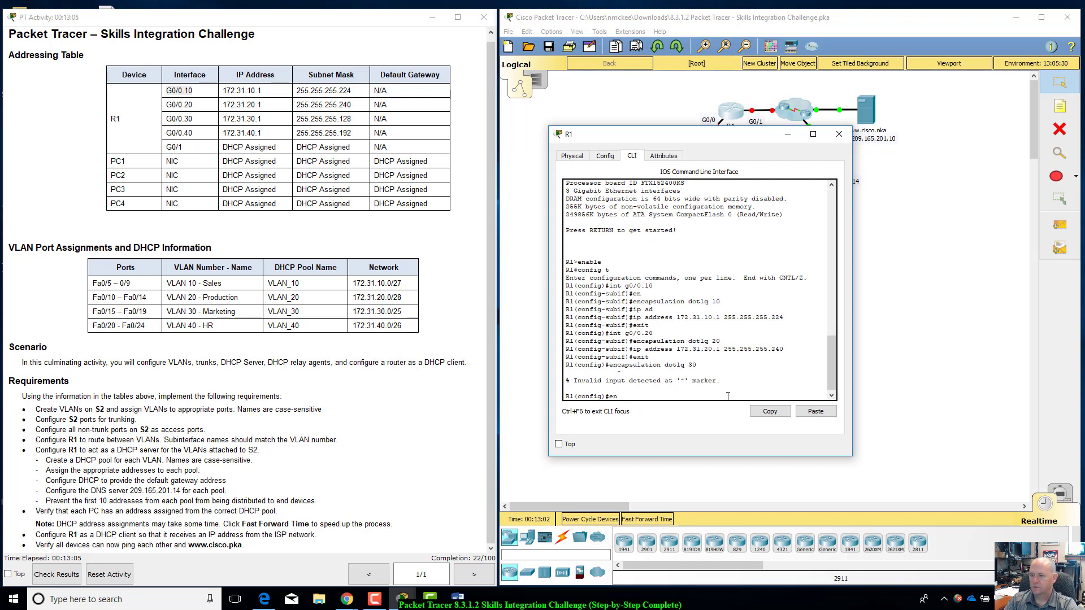
Create subinterface g0/0.30 on R1 and set its encapsulation to dot1q 30.
text(int g0)
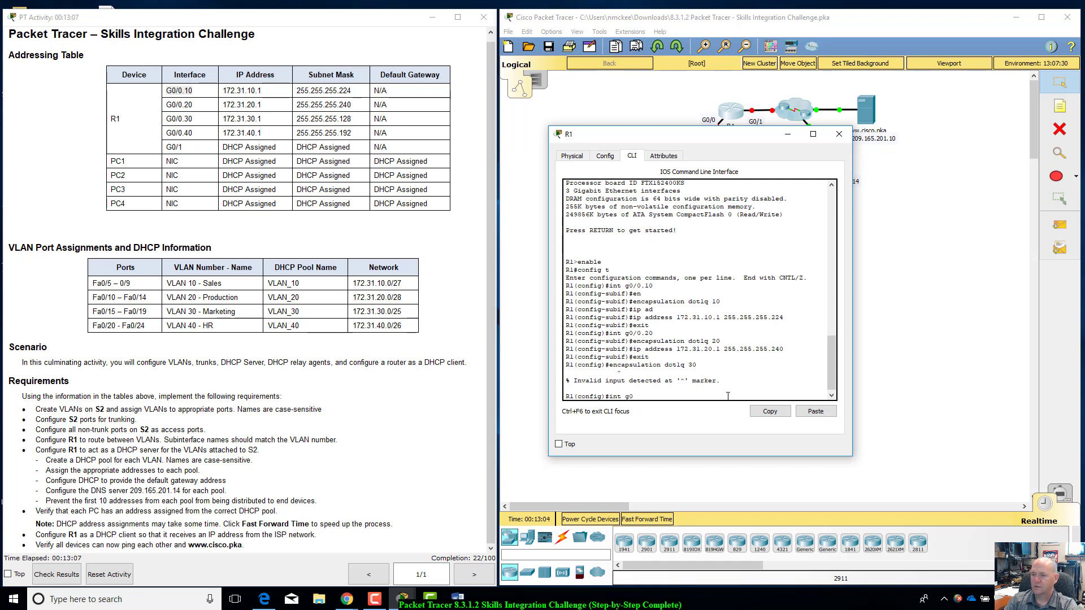
text(/0.30)
key(Return)
text(encapsulation dot1q 30)
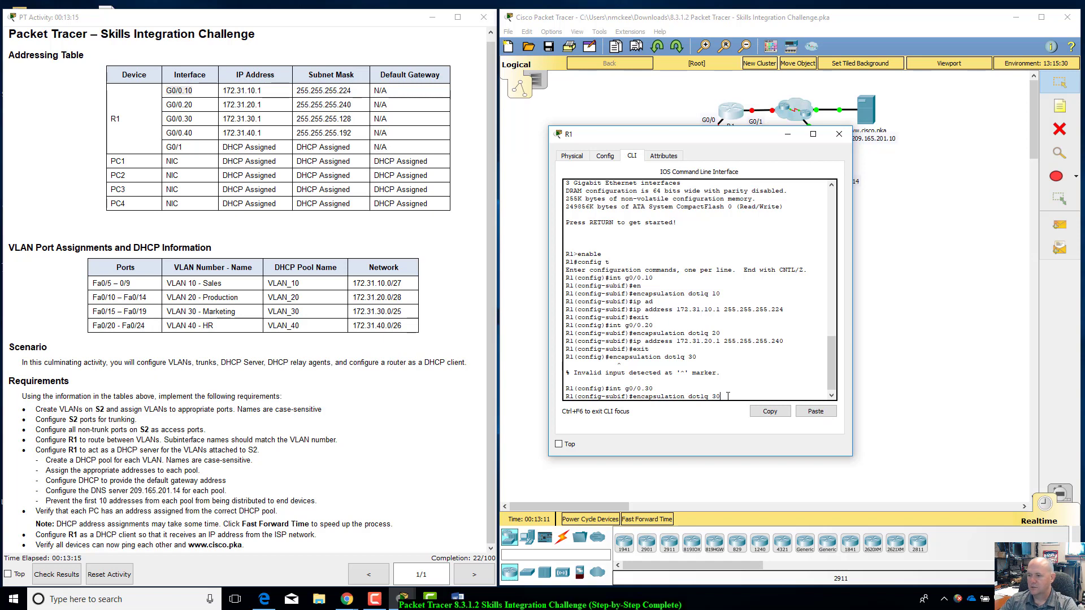
key(Return)
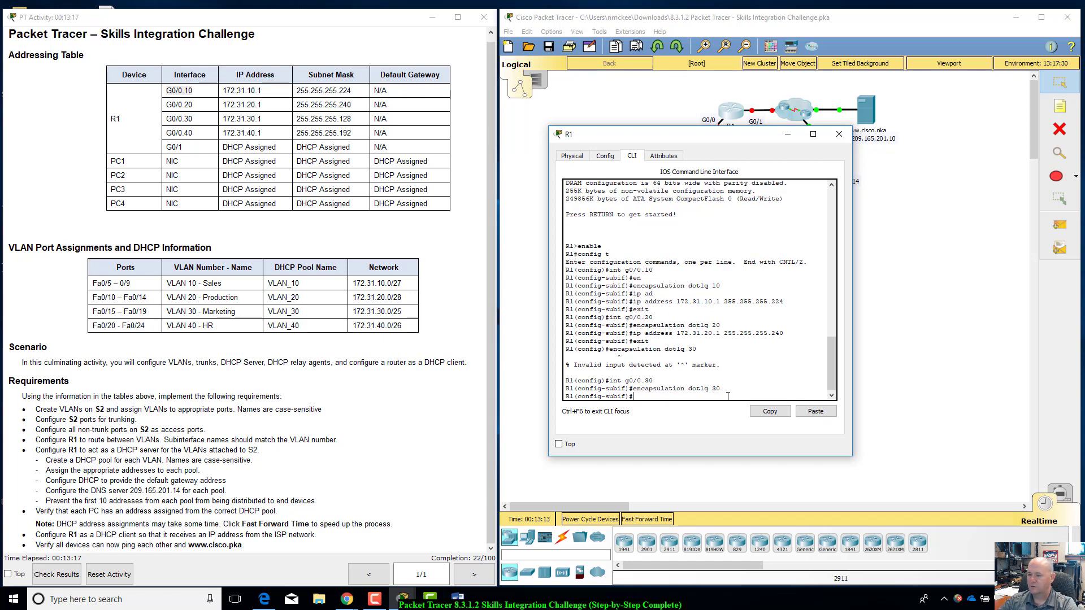
Assign IP address 172.31.30.1 with mask 255.255.255.128 to R1's g0/0.30 and exit to global configuration mode.
text(exit)
key(Up)
key(Up)
key(Up)
key(Up)
key(Up)
key(Left)
key(Left)
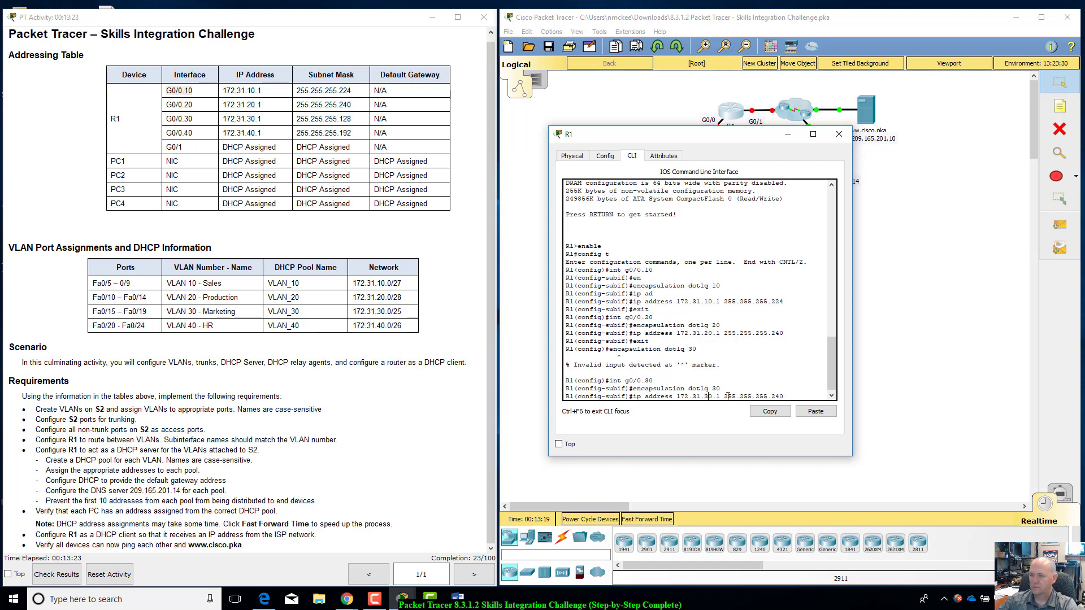
key(Delete)
text(3)
key(Right)
key(Right)
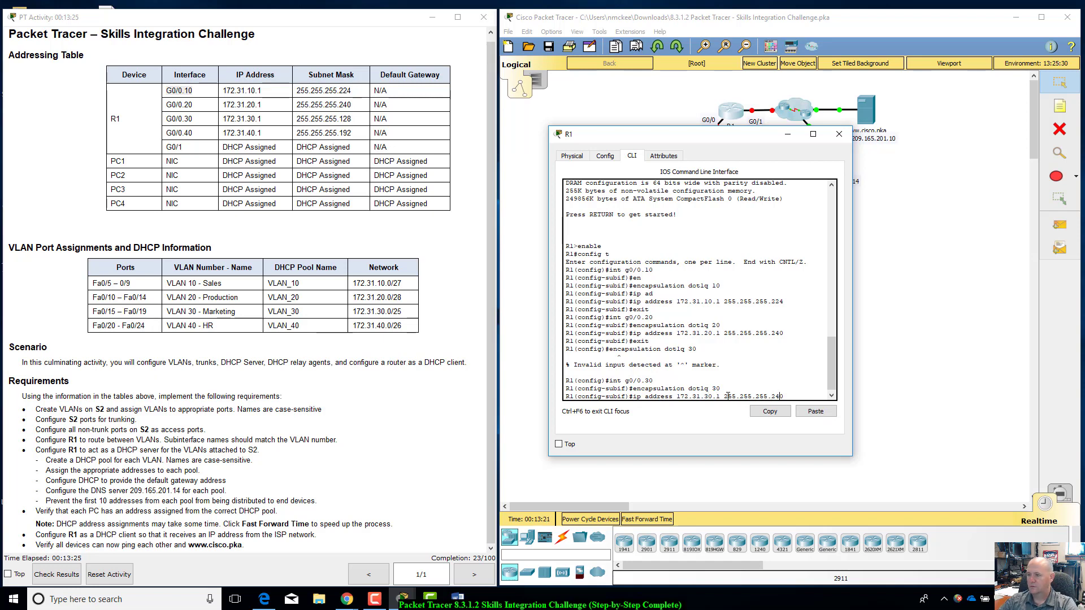
key(BackSpace)
key(BackSpace)
key(BackSpace)
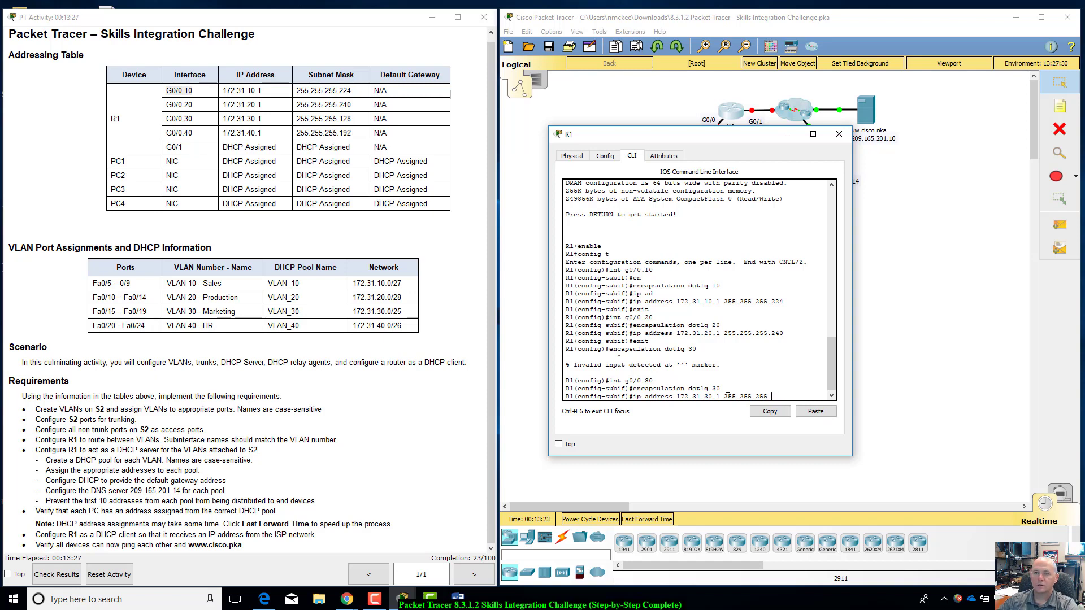
text(128)
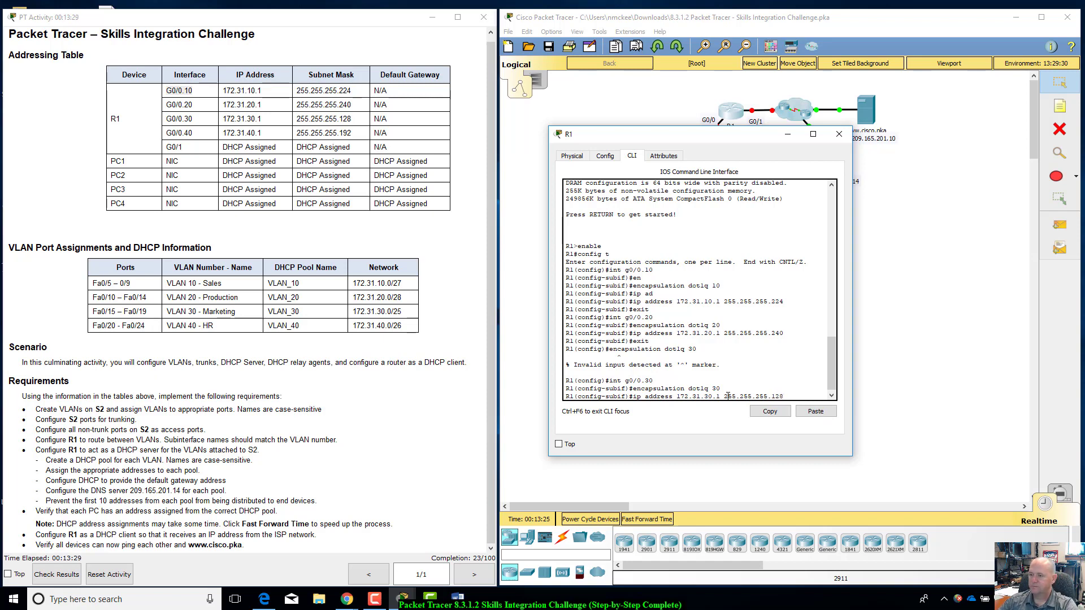
key(Return)
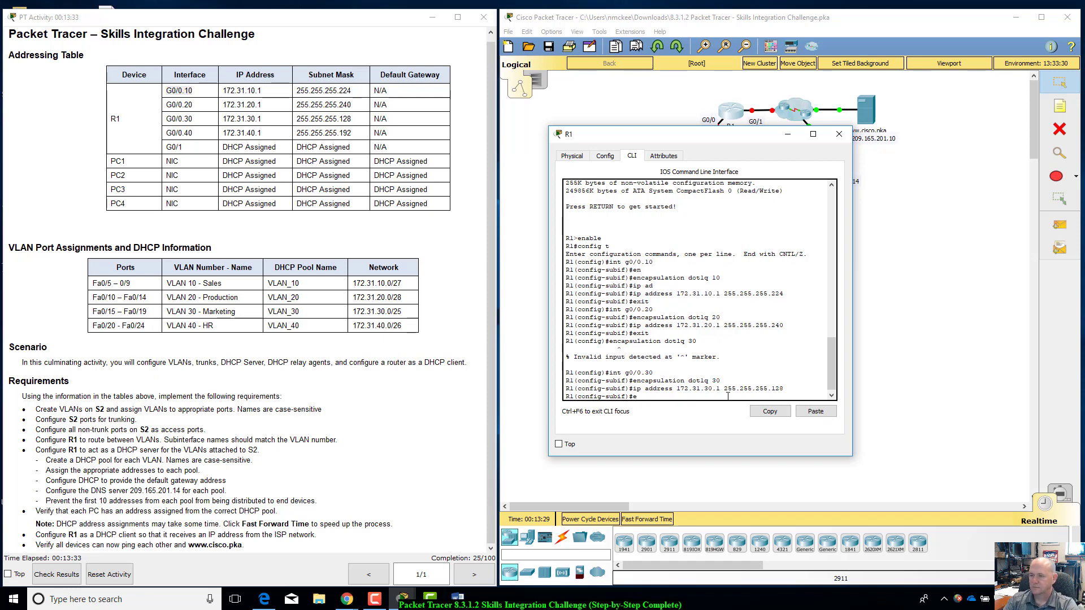
text(exit)
key(Return)
Create subinterface g0/0.40 on R1.
text(in)
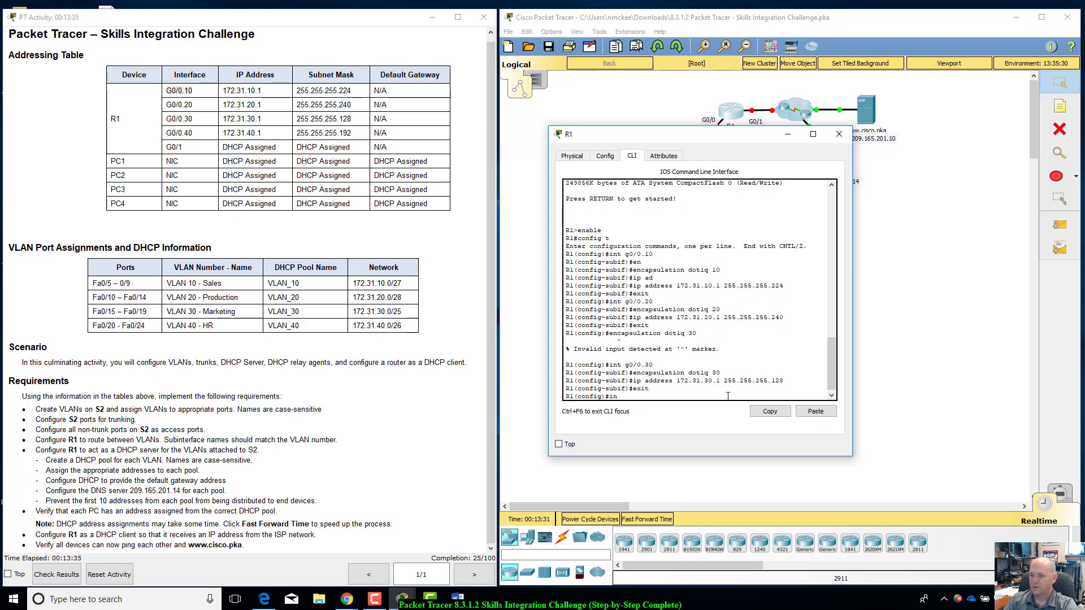
text(g)
key(BackSpace)
key(BackSpace)
text(t g0/0.40)
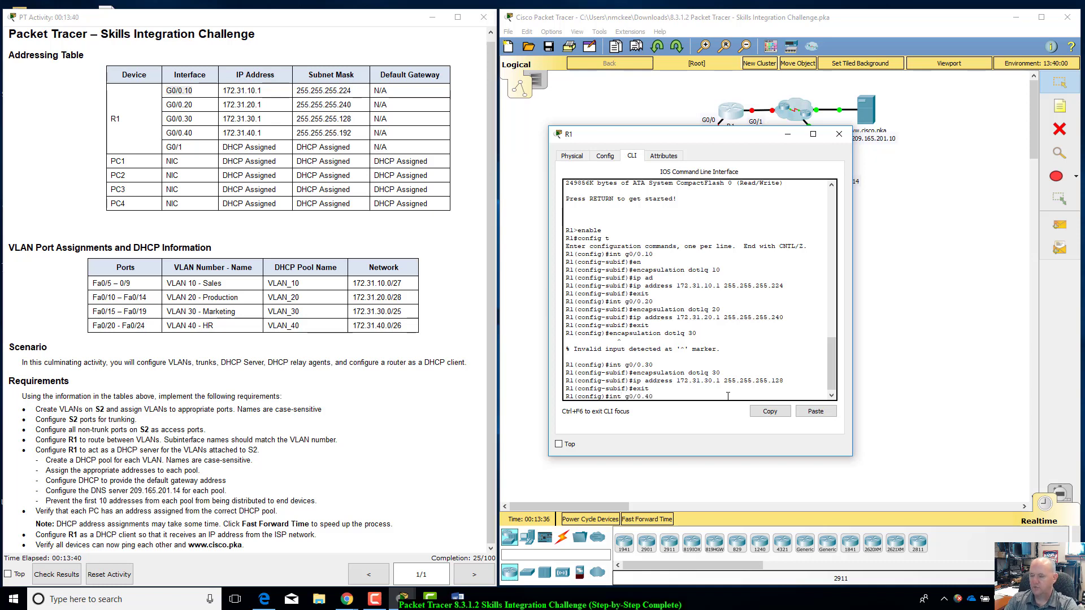
key(Return)
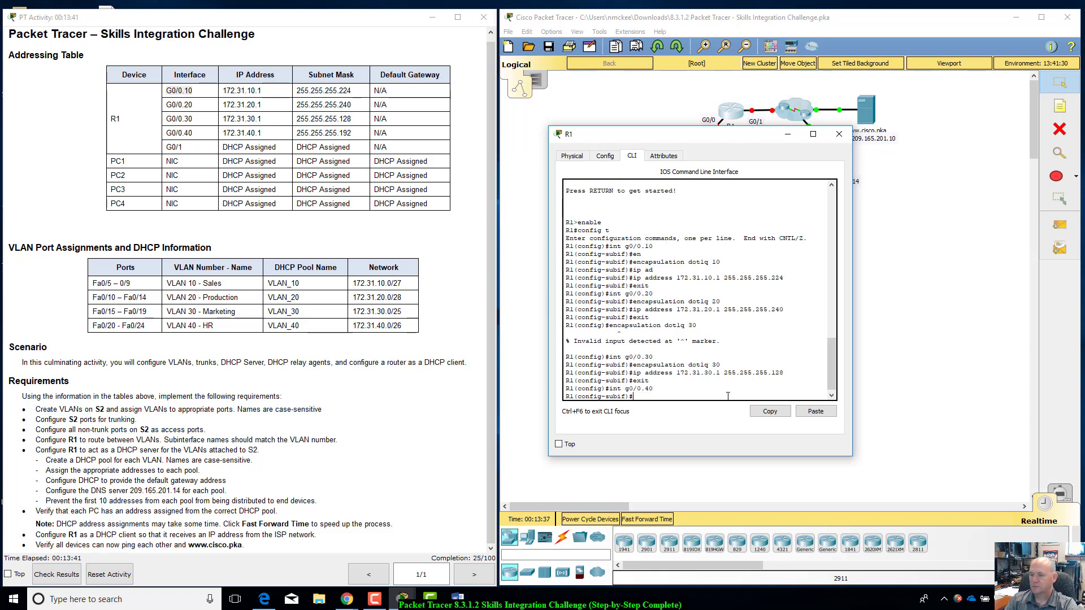
key(Up)
key(Up)
key(Up)
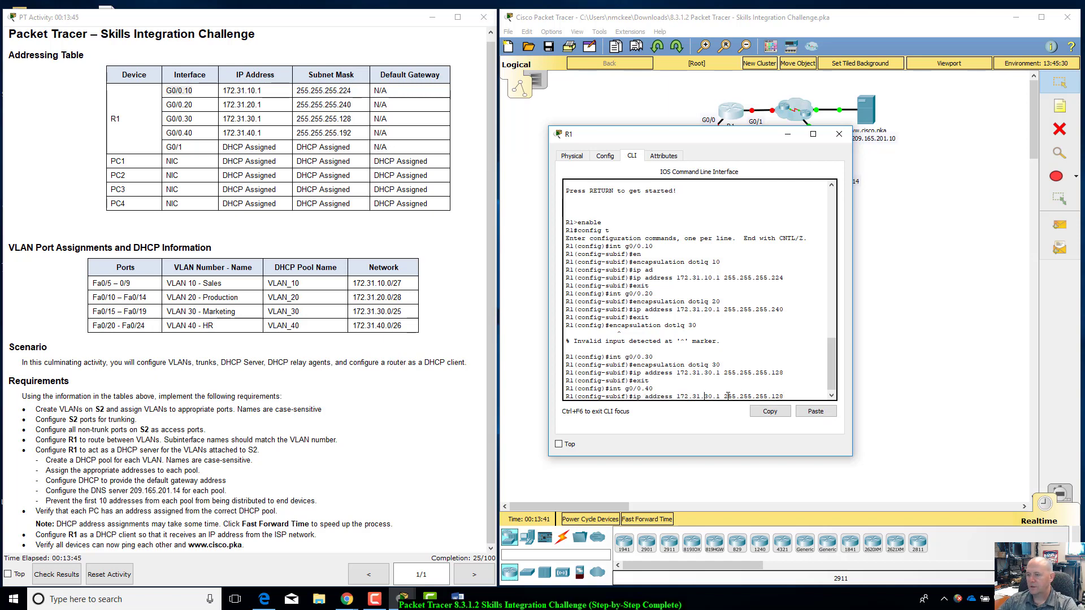
key(Delete)
text(4)
key(Right)
key(Right)
key(Right)
key(BackSpace)
key(BackSpace)
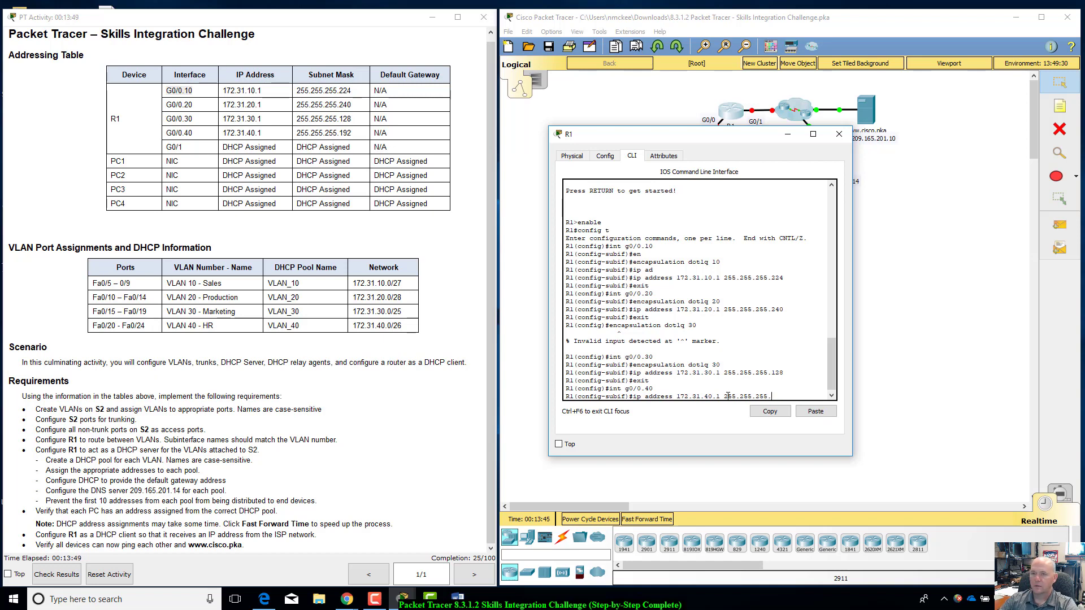
text(9)
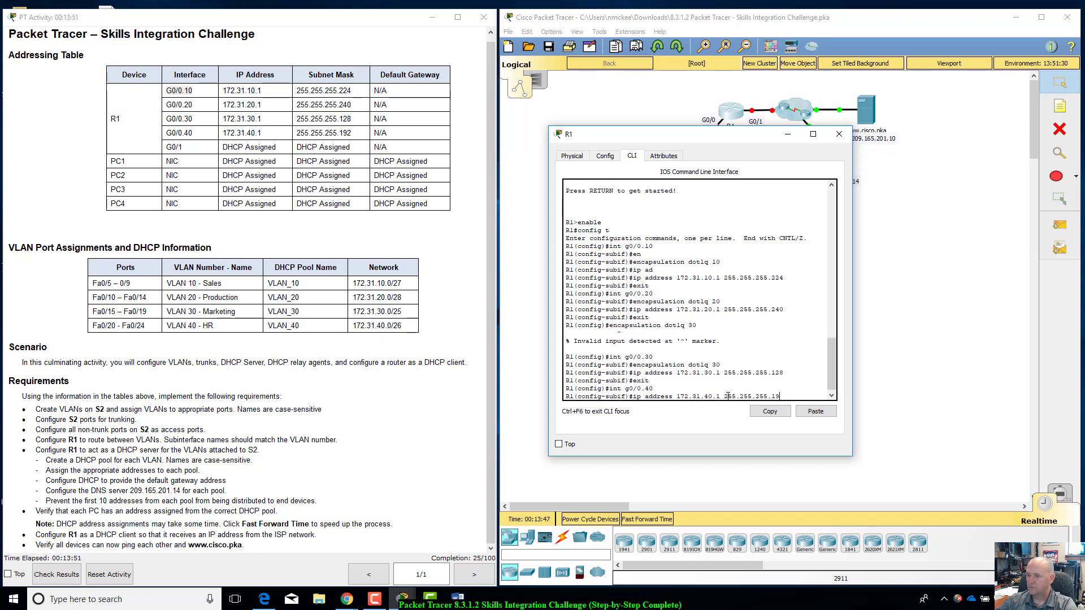
text(2)
Set the encapsulation of R1's g0/0.40 subinterface to dot1q 40.
key(Up)
key(Up)
key(Up)
key(Up)
key(BackSpace)
key(BackSpace)
text(4)
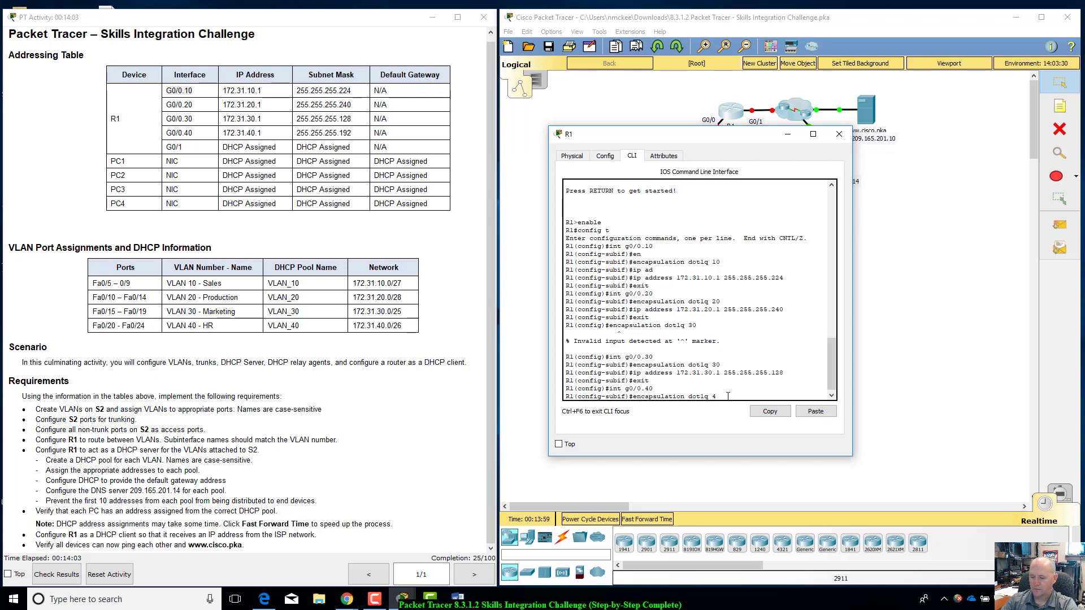
text(0)
key(Return)
Assign IP address 172.31.40.1 with mask 255.255.255.192 to R1's g0/0.40 subinterface.
key(Up)
key(Up)
key(Up)
key(Up)
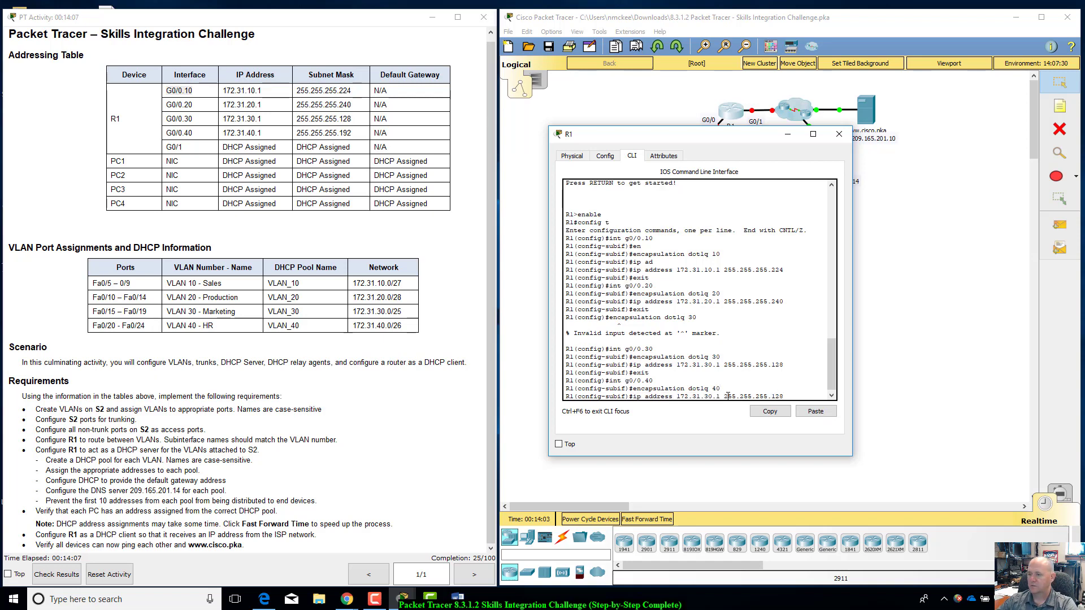
key(BackSpace)
text(4)
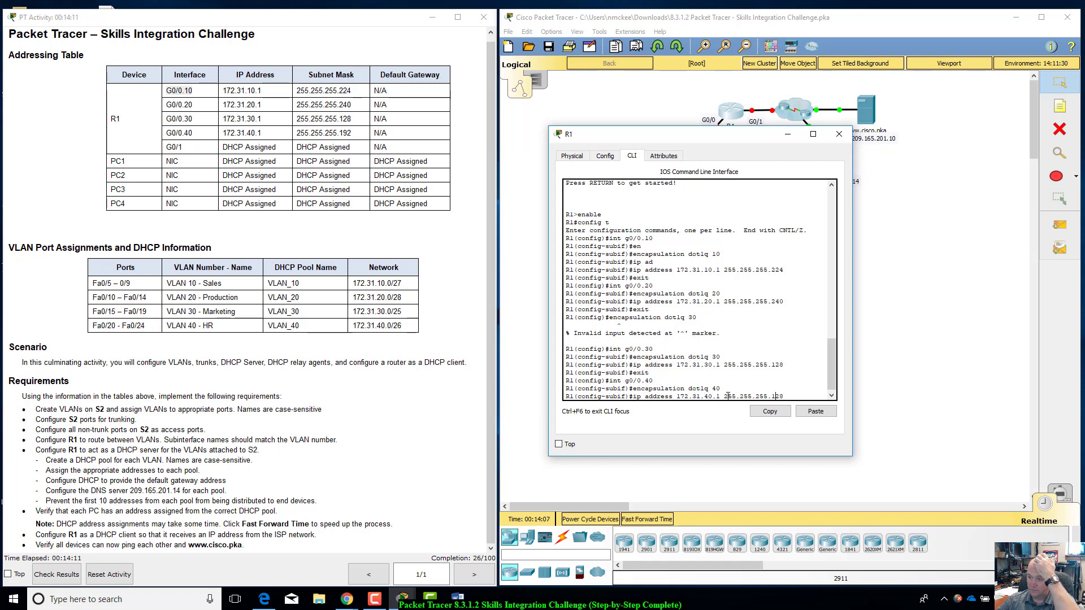
key(BackSpace)
key(BackSpace)
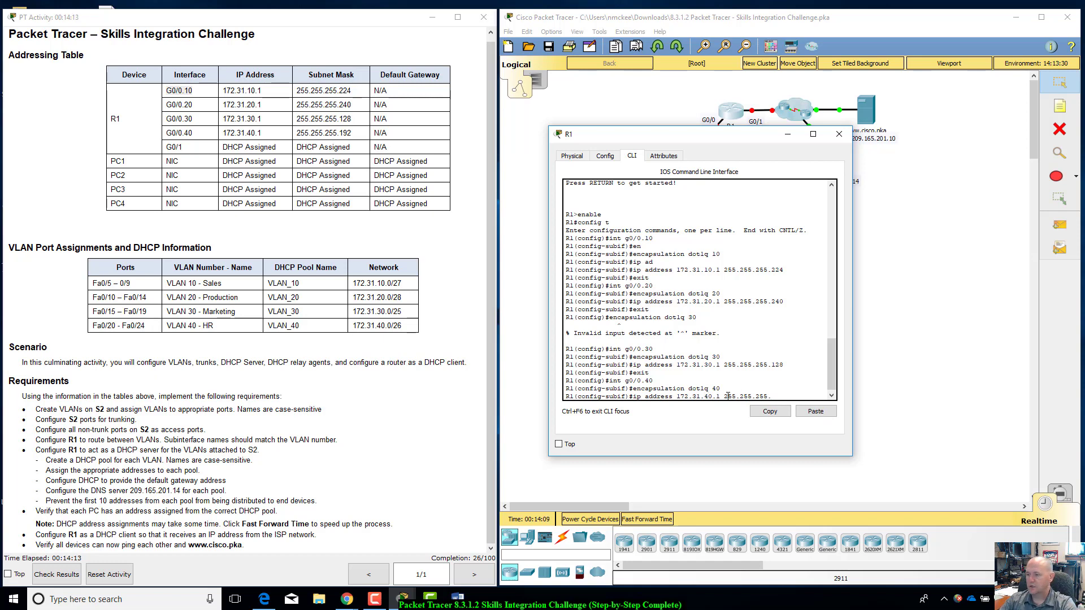
text(19)
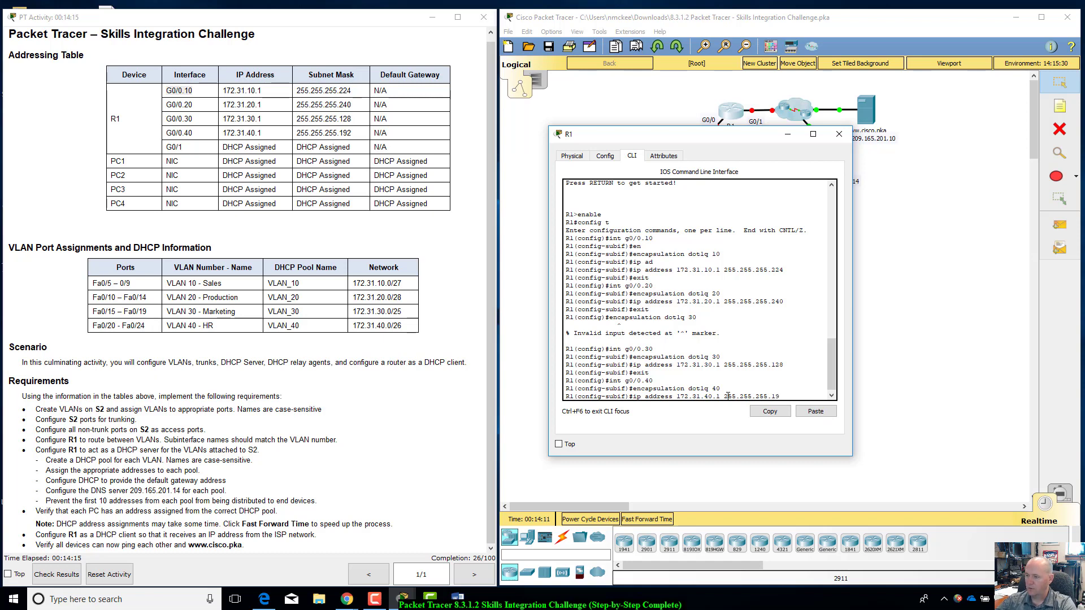
text(2)
key(Return)
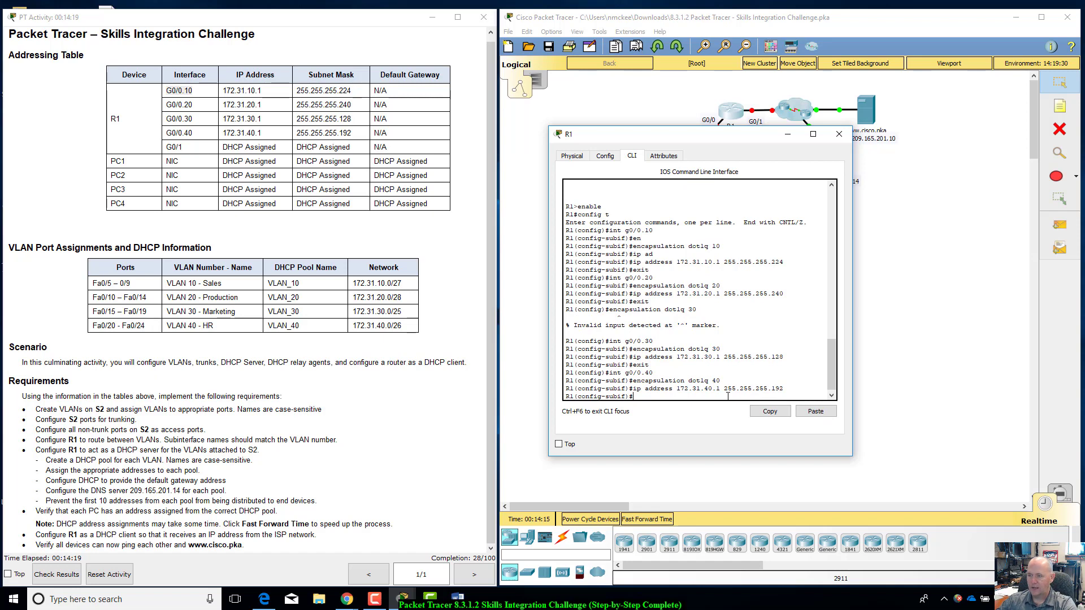
Move R1's window clear of the upper network topology and exit the g0/0.40 subinterface to global configuration mode.
key(alt+Tab)
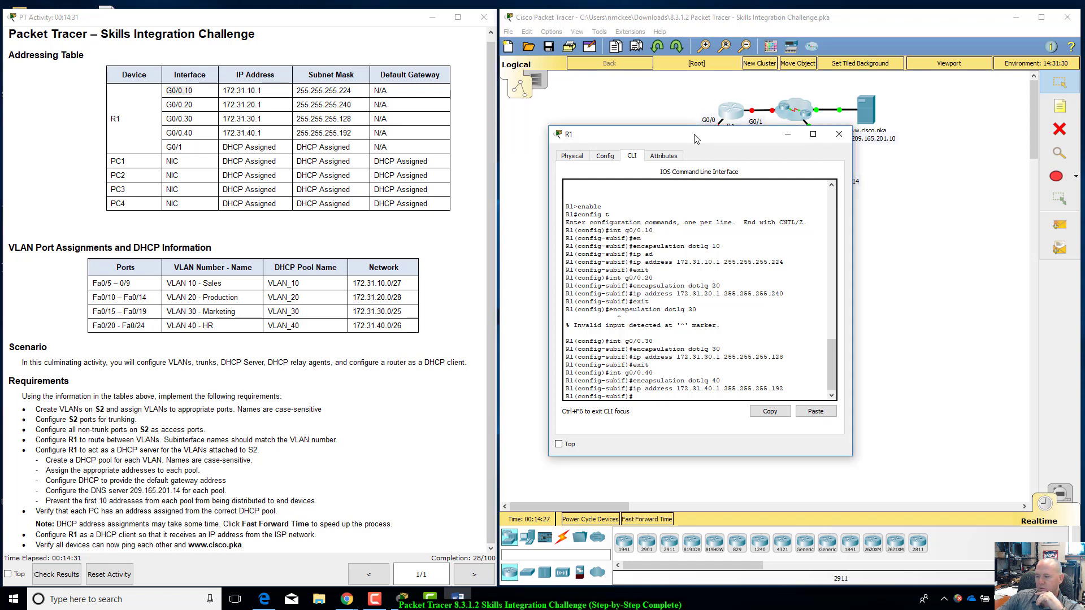
drag(696, 134, 947, 227)
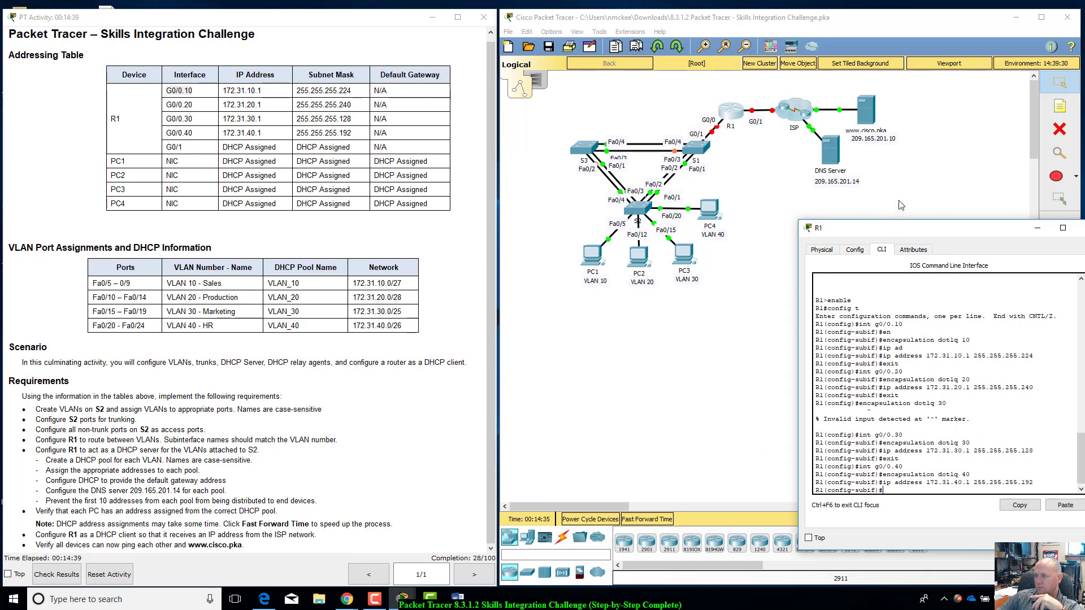
drag(904, 228, 879, 223)
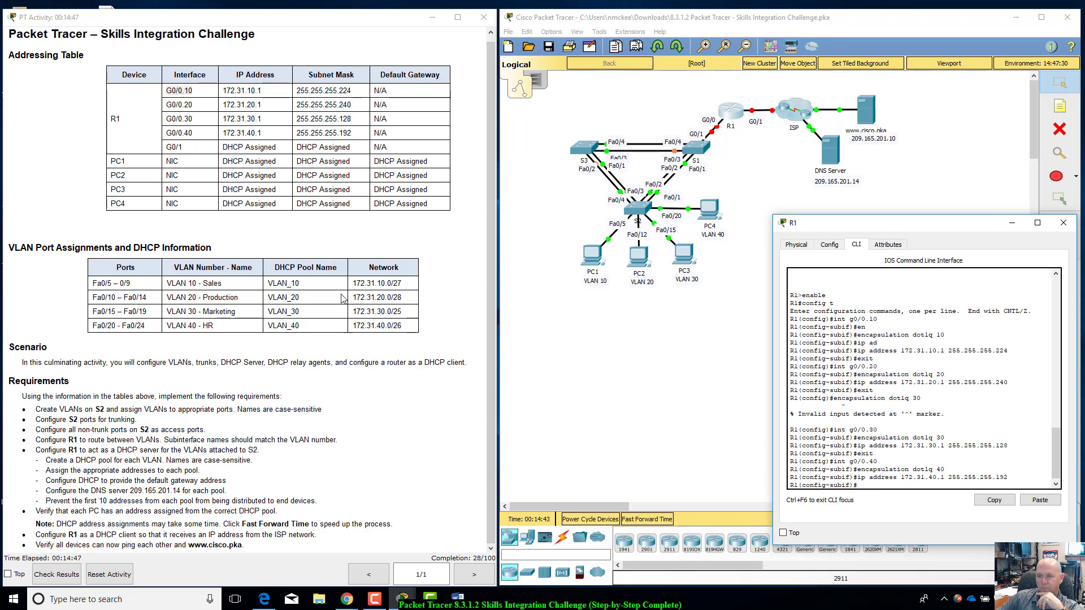
drag(875, 225, 792, 185)
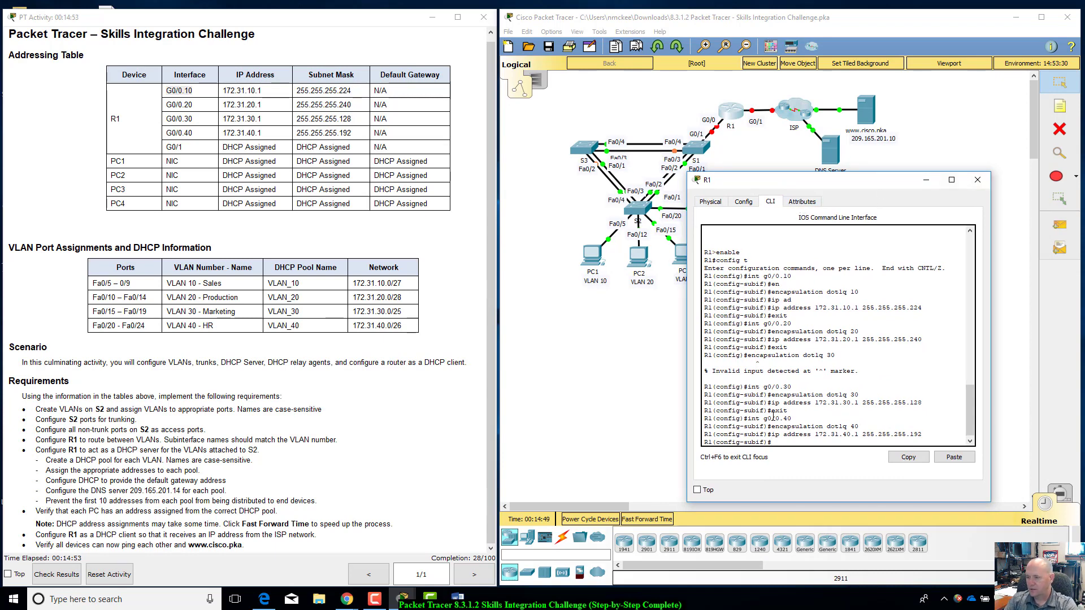
text(exit)
key(Return)
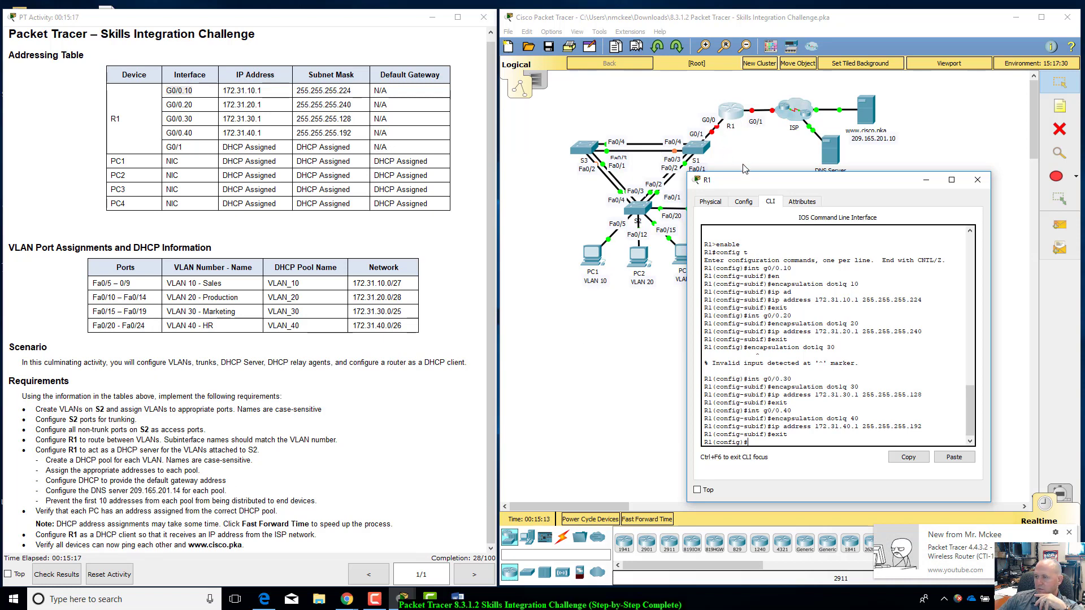
drag(746, 173, 732, 190)
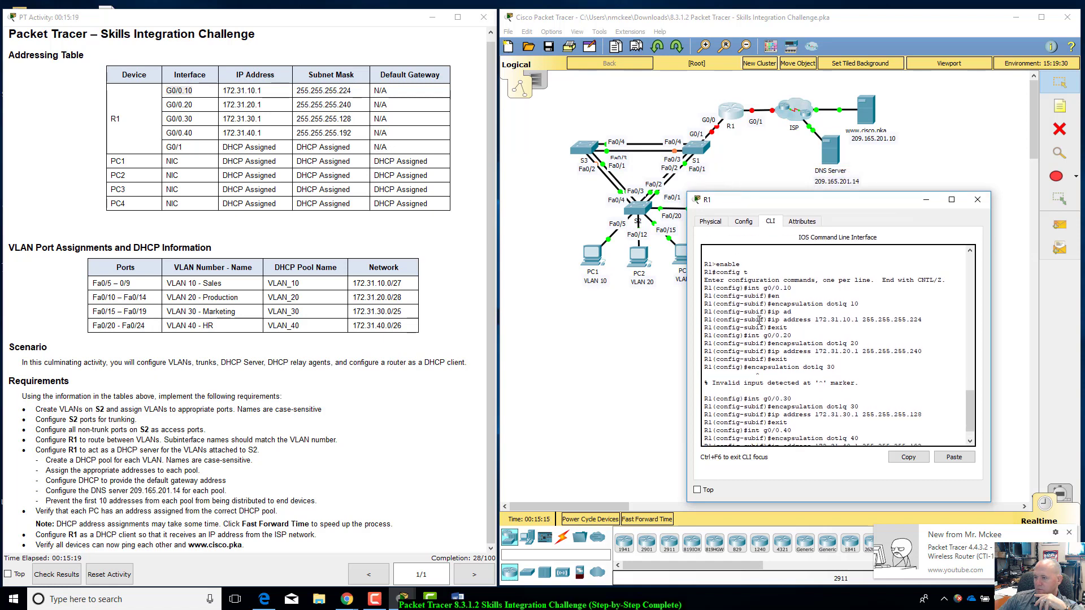
Display R1's running configuration from global configuration mode, paging on through the interface section.
scroll(822, 291, down, 2)
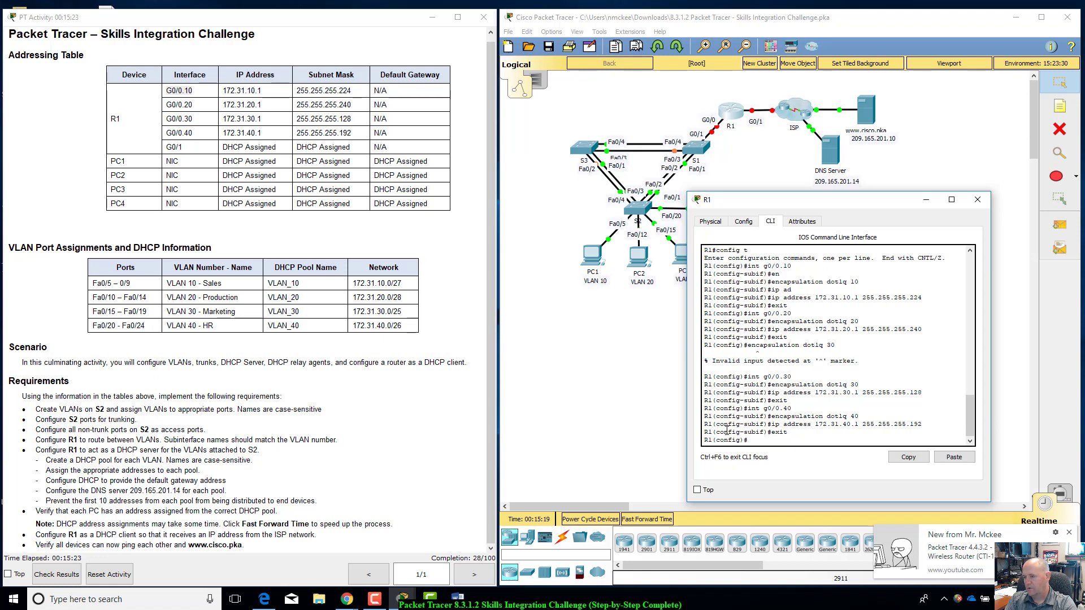
text(show run)
key(Return)
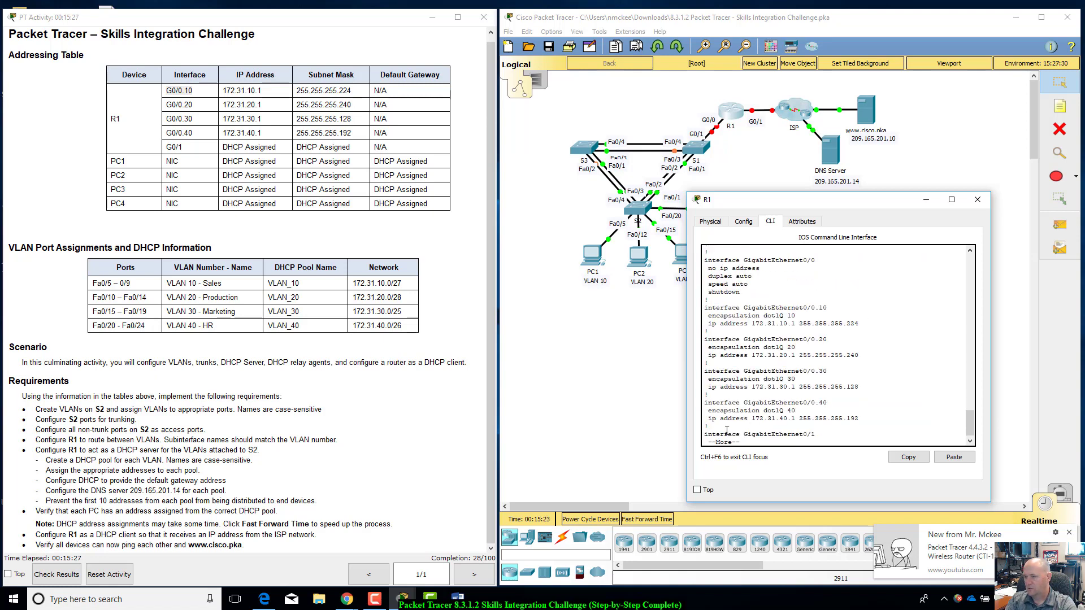
key(space)
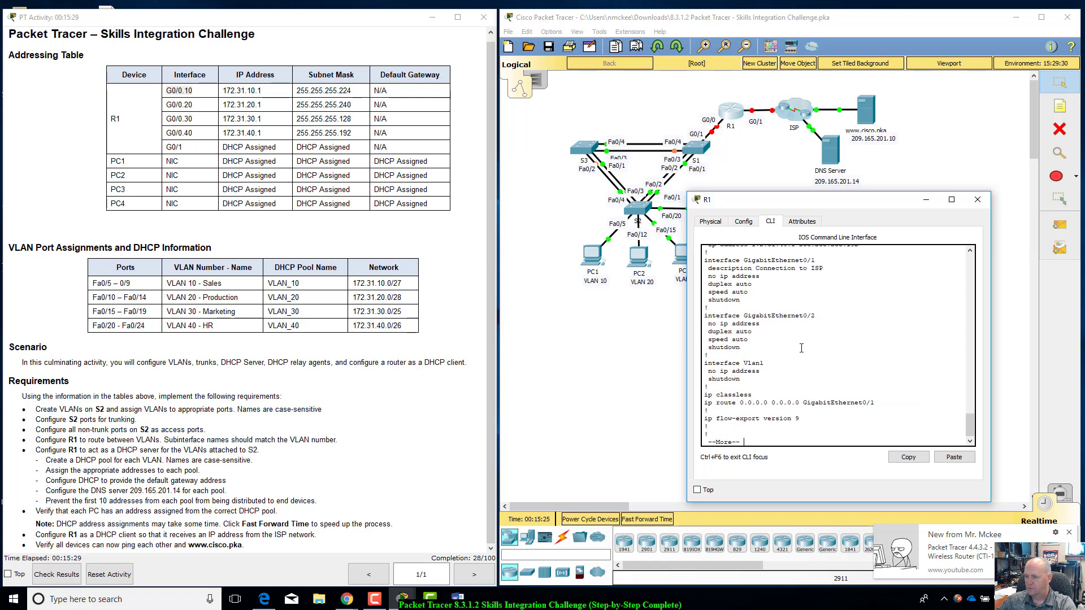
Examine the subinterface encapsulations and addresses, the physical interfaces and the default route in R1's running configuration.
scroll(734, 345, up, 1)
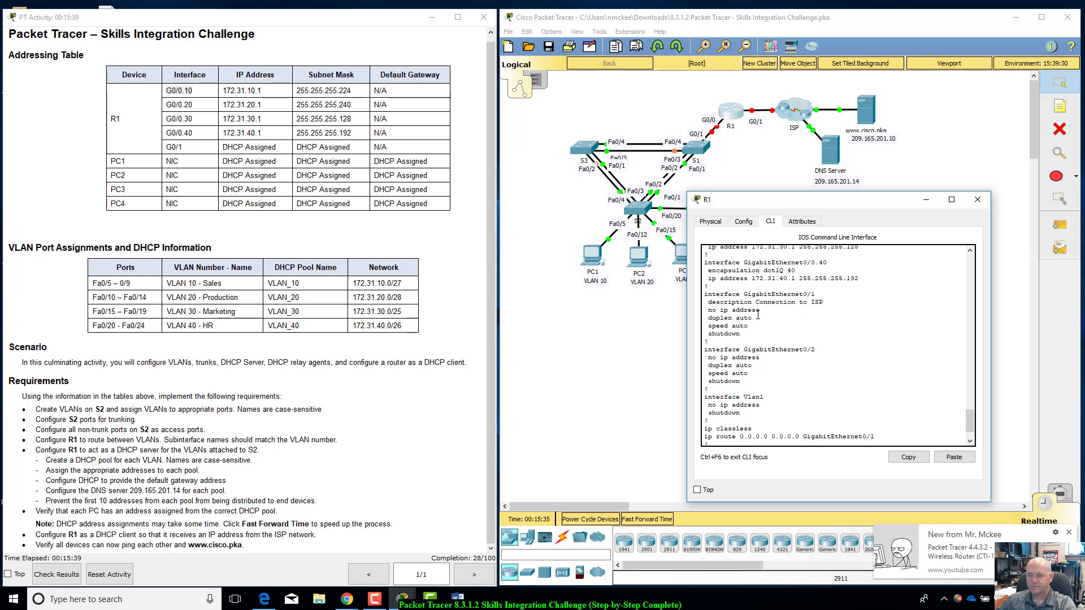
scroll(757, 315, up, 3)
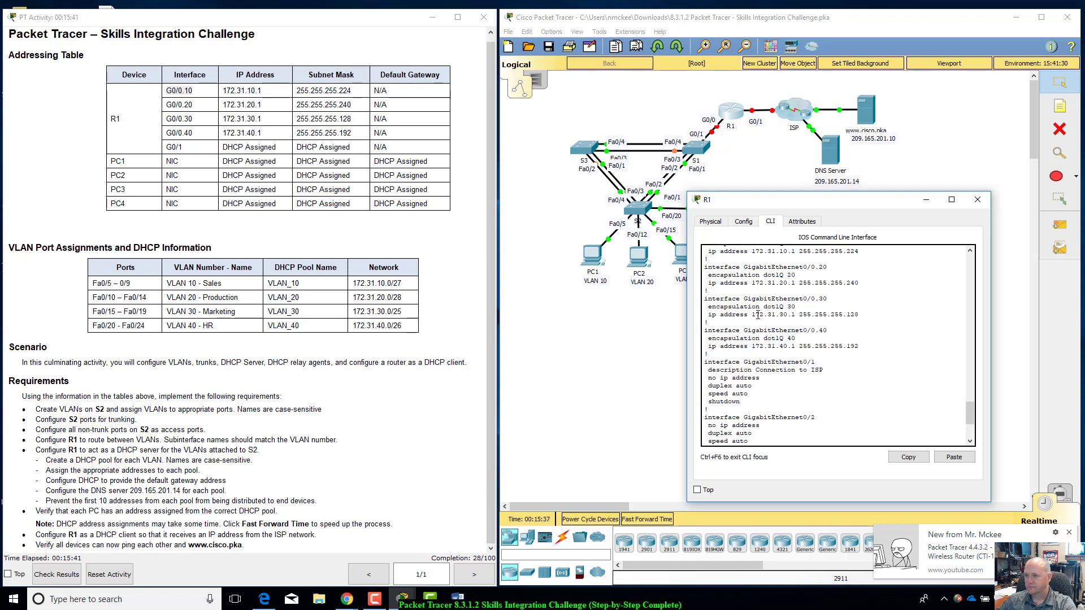
scroll(758, 315, down, 3)
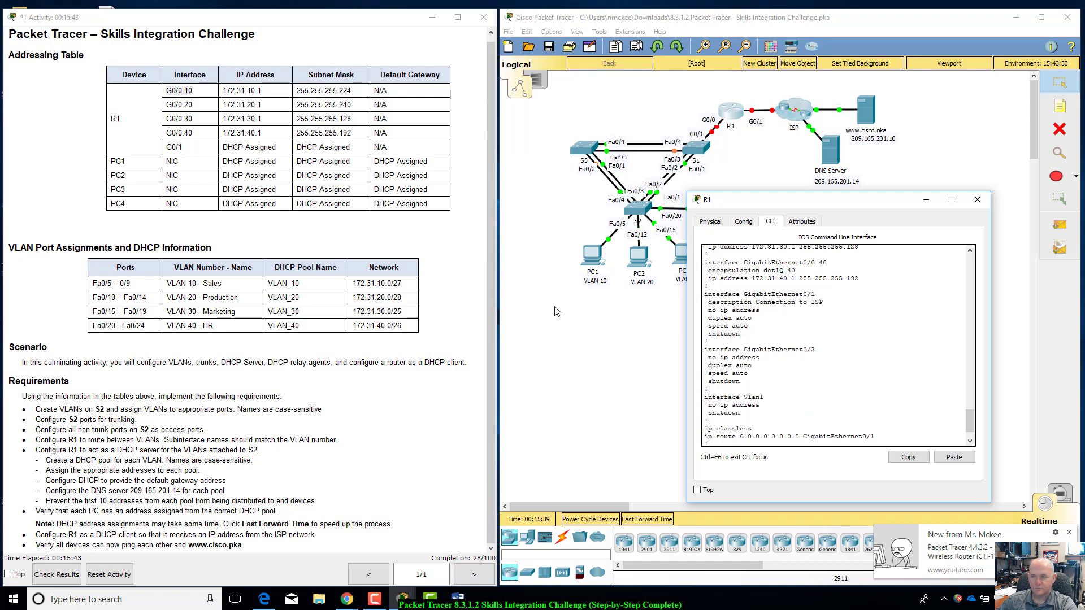
scroll(762, 311, down, 2)
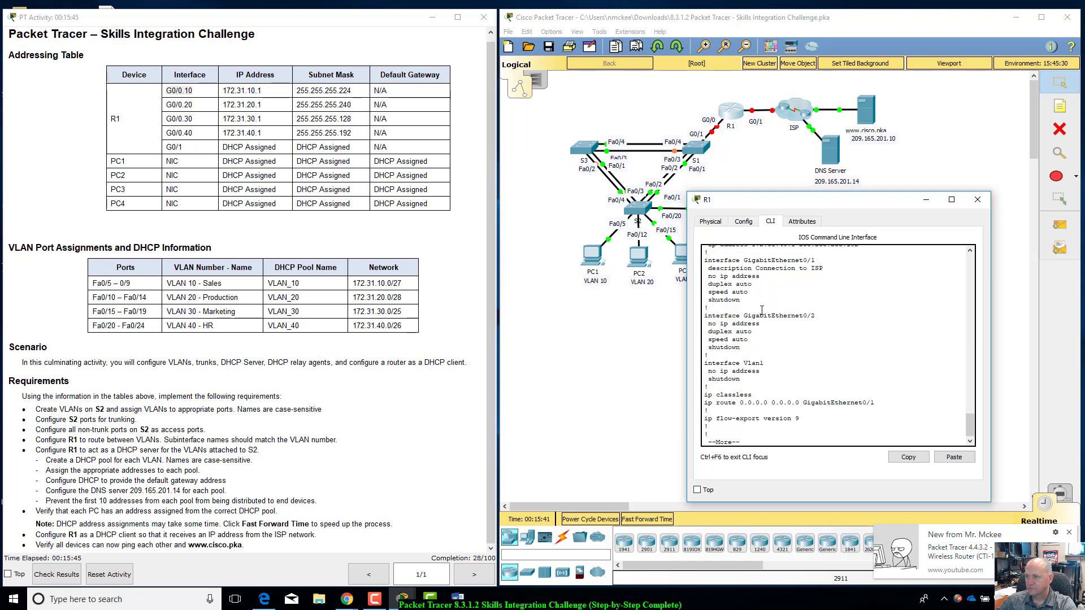
scroll(762, 310, up, 20)
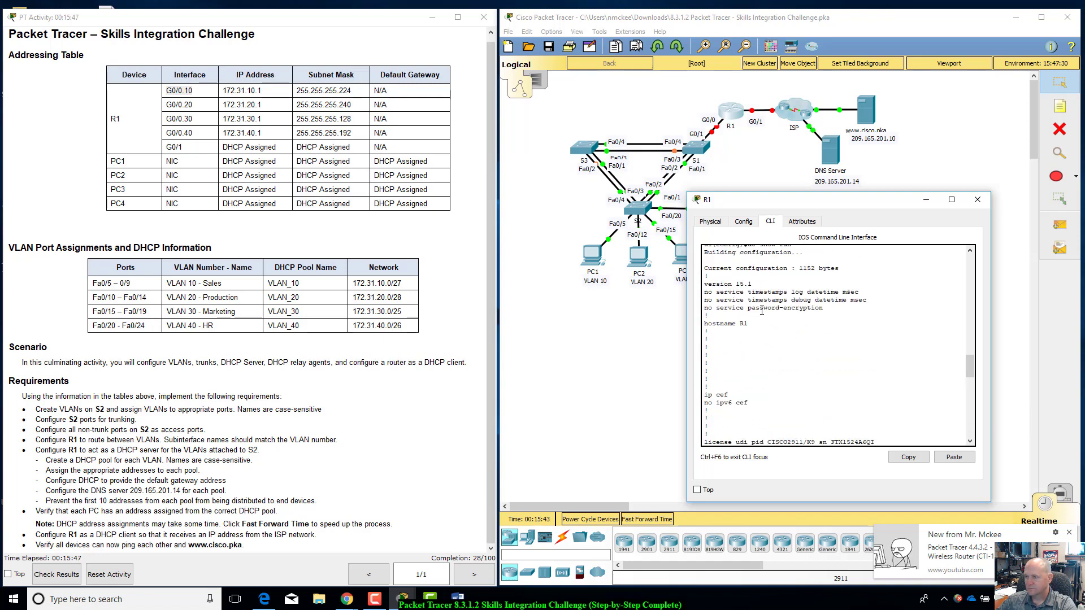
scroll(762, 310, down, 8)
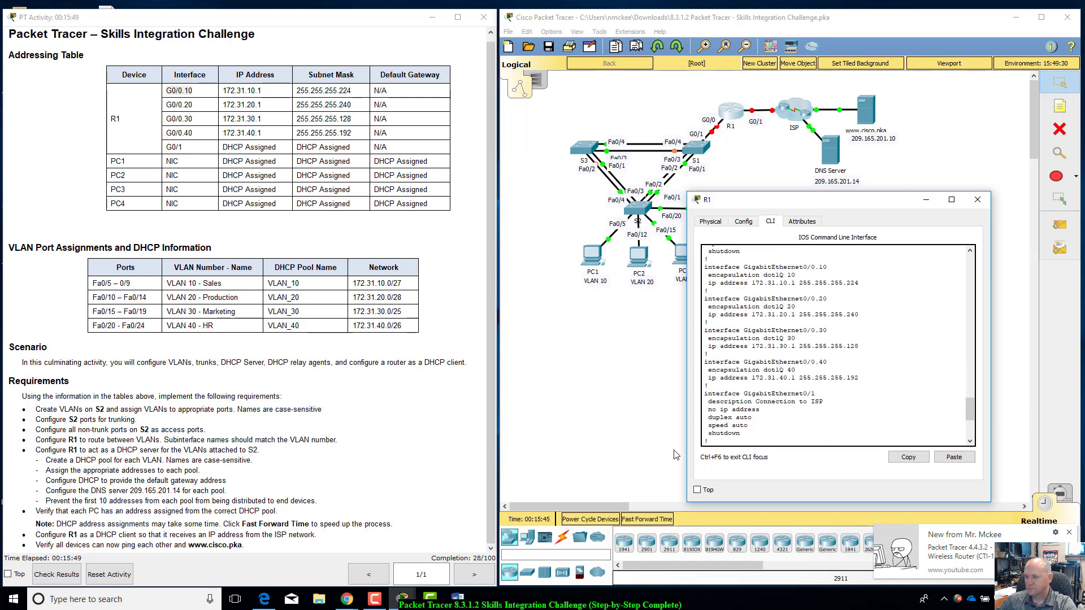
scroll(760, 391, down, 6)
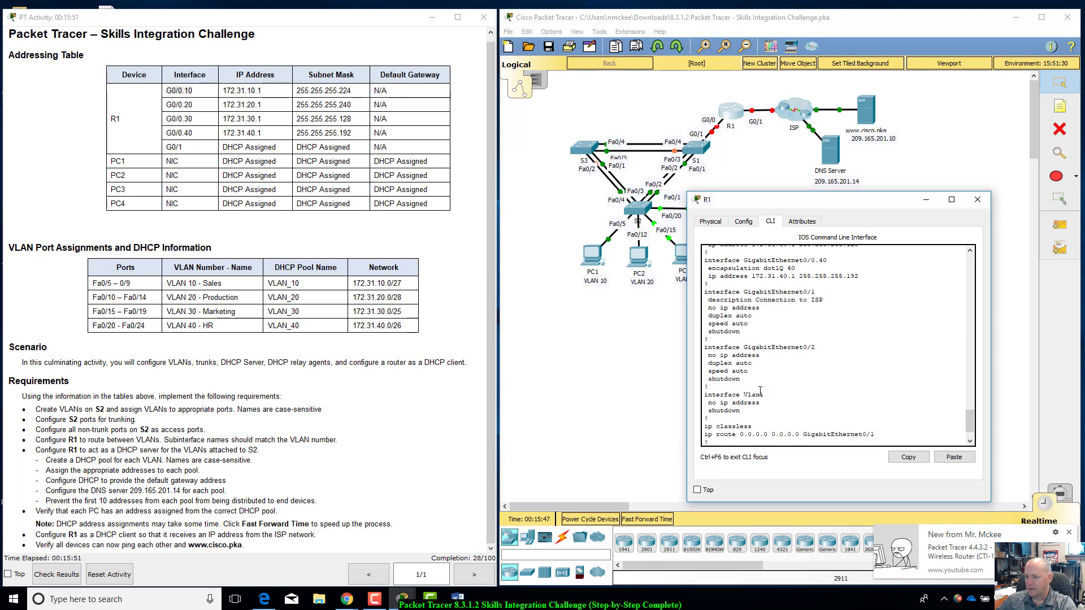
scroll(746, 375, up, 7)
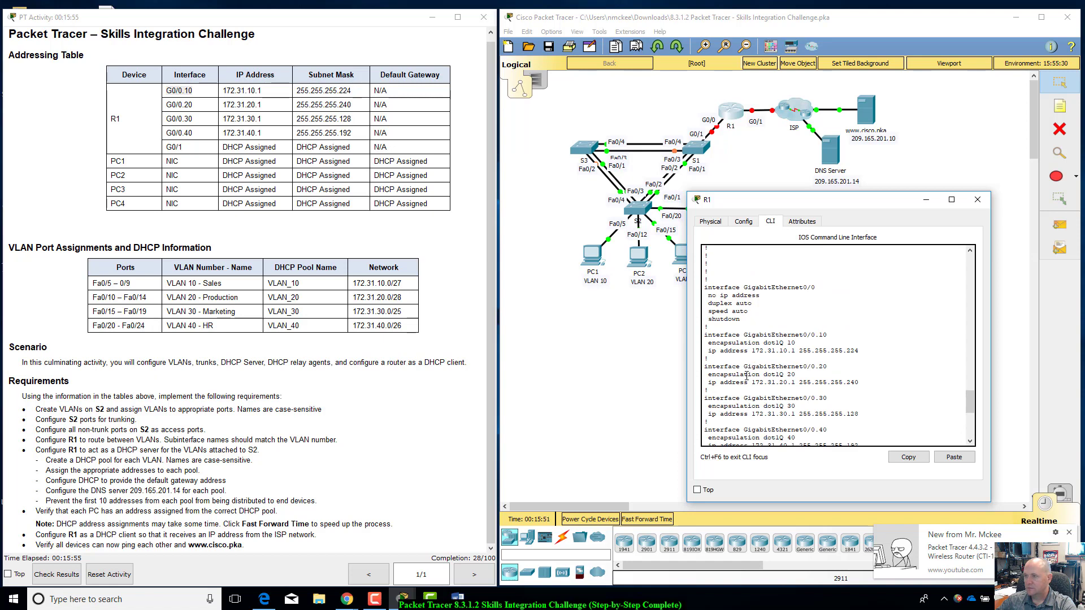
scroll(764, 303, down, 2)
scroll(763, 304, down, 6)
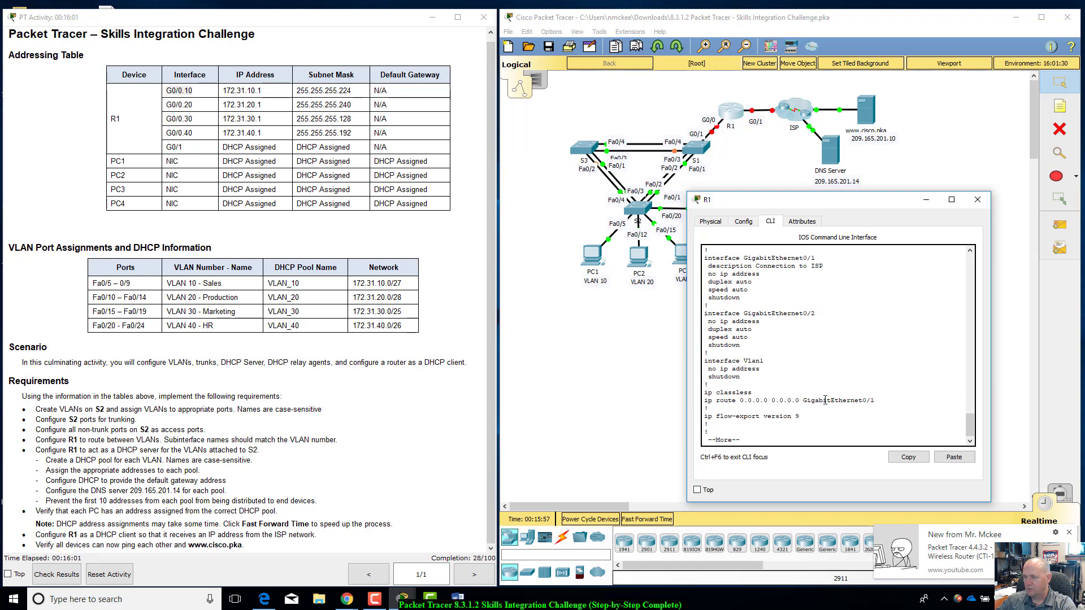
scroll(777, 318, up, 2)
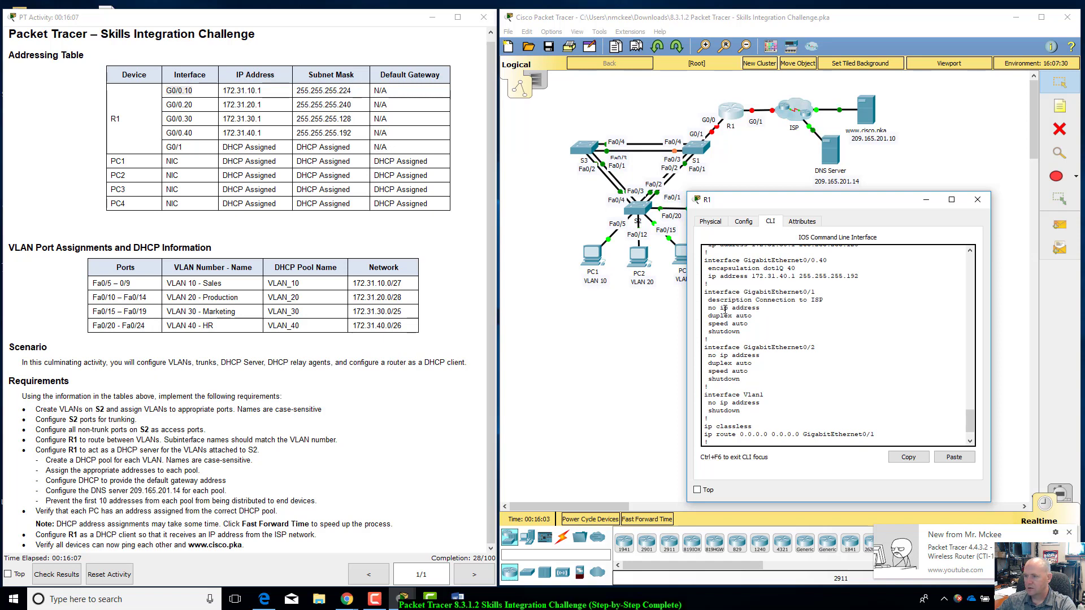
scroll(811, 329, up, 20)
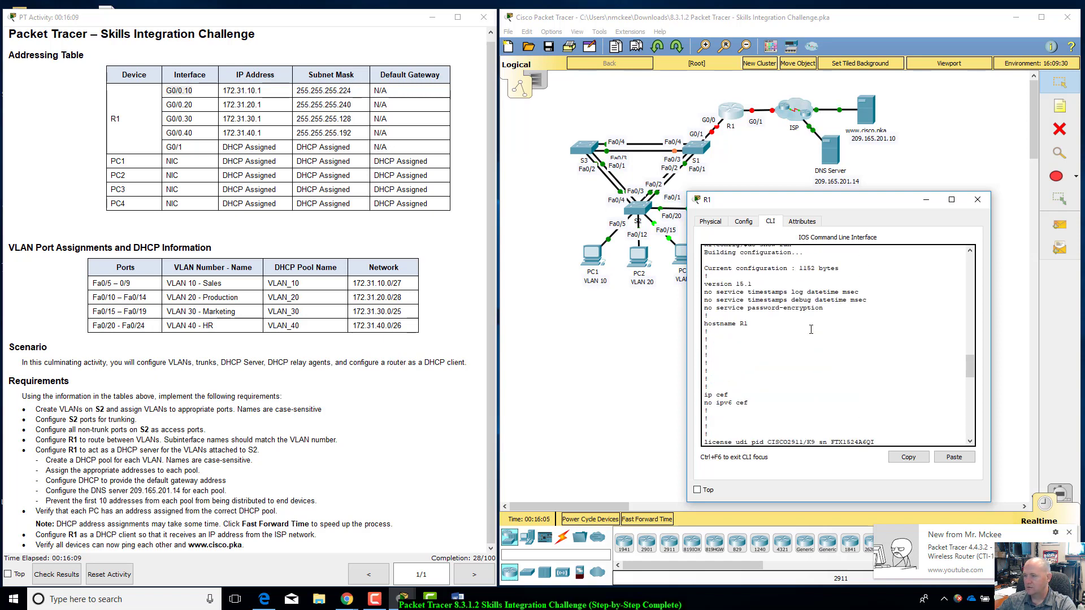
Bring R1's command line back up beside the visible topology and end the running configuration listing.
click(1032, 356)
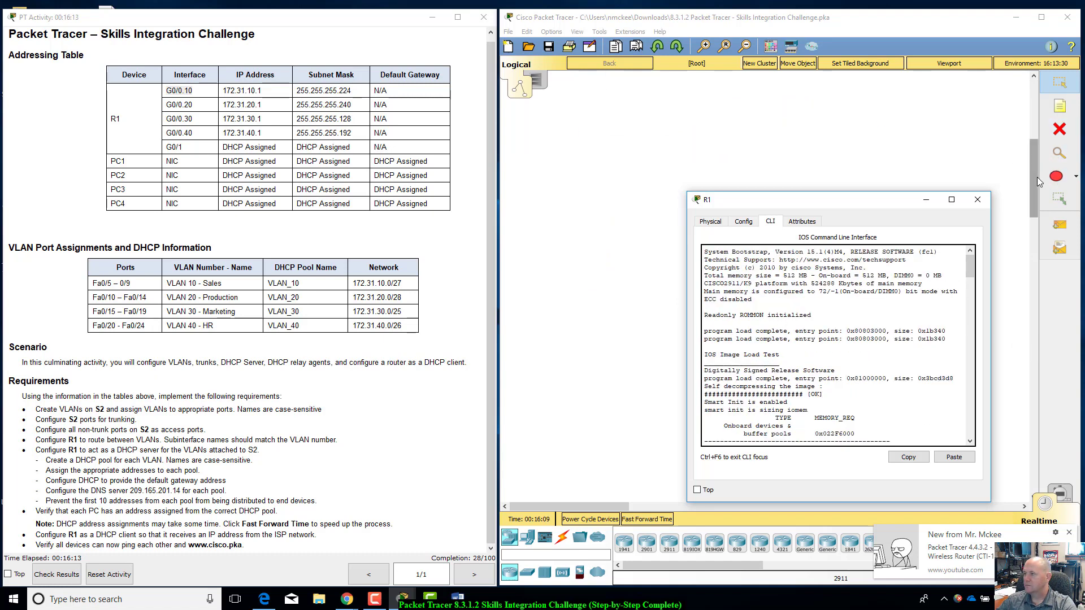
drag(1036, 177, 1040, 79)
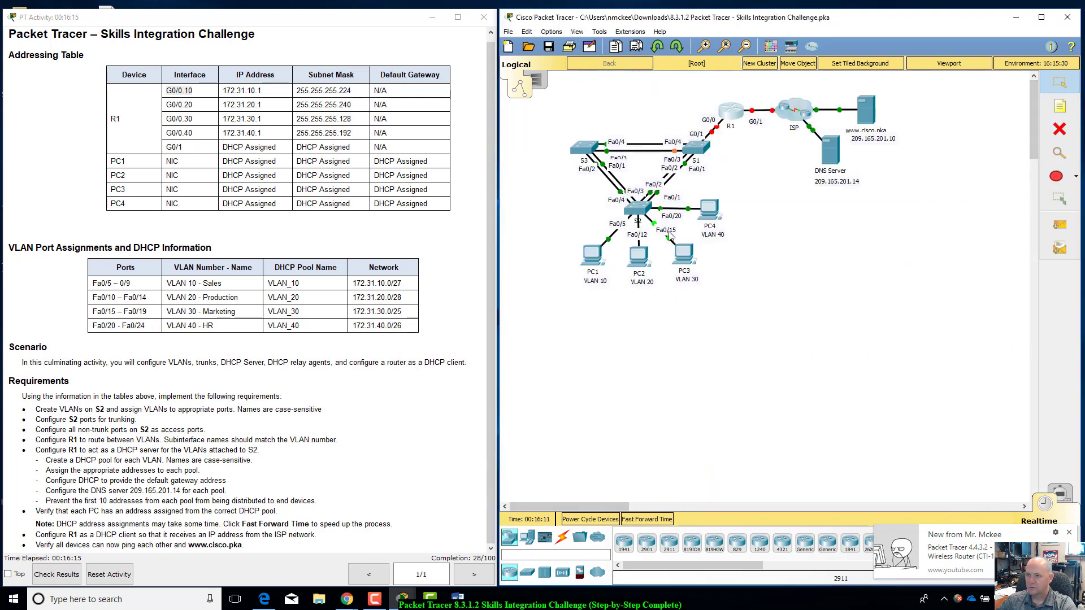
click(729, 113)
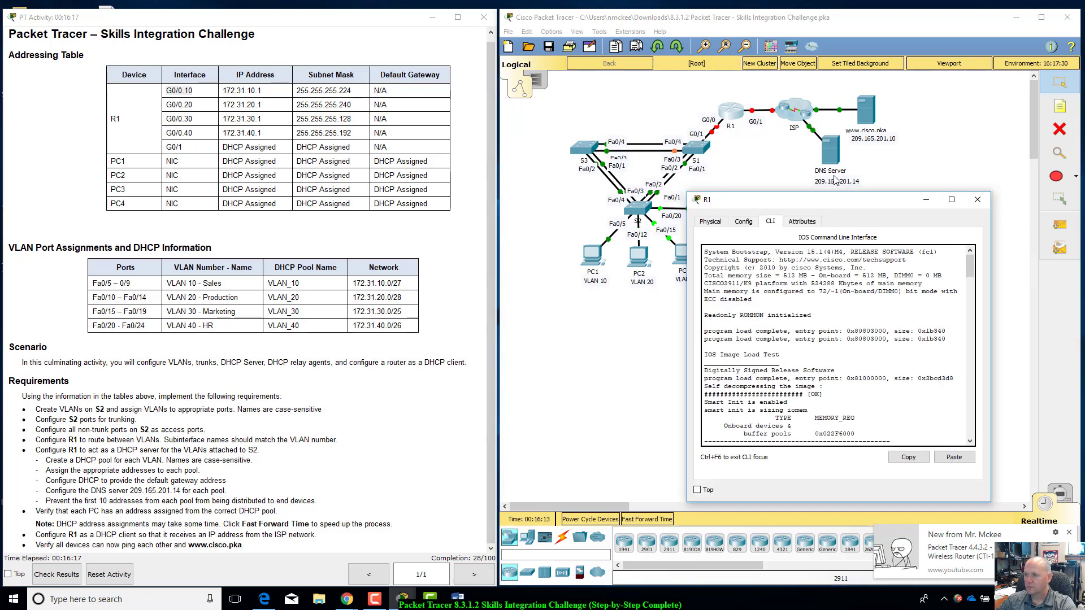
drag(823, 211, 770, 213)
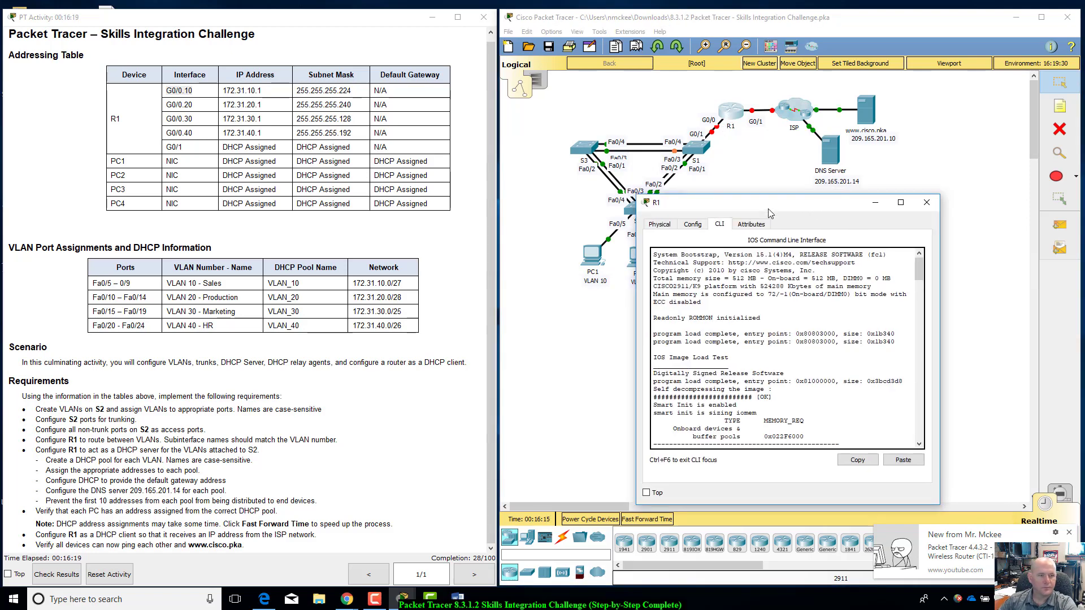
key(space)
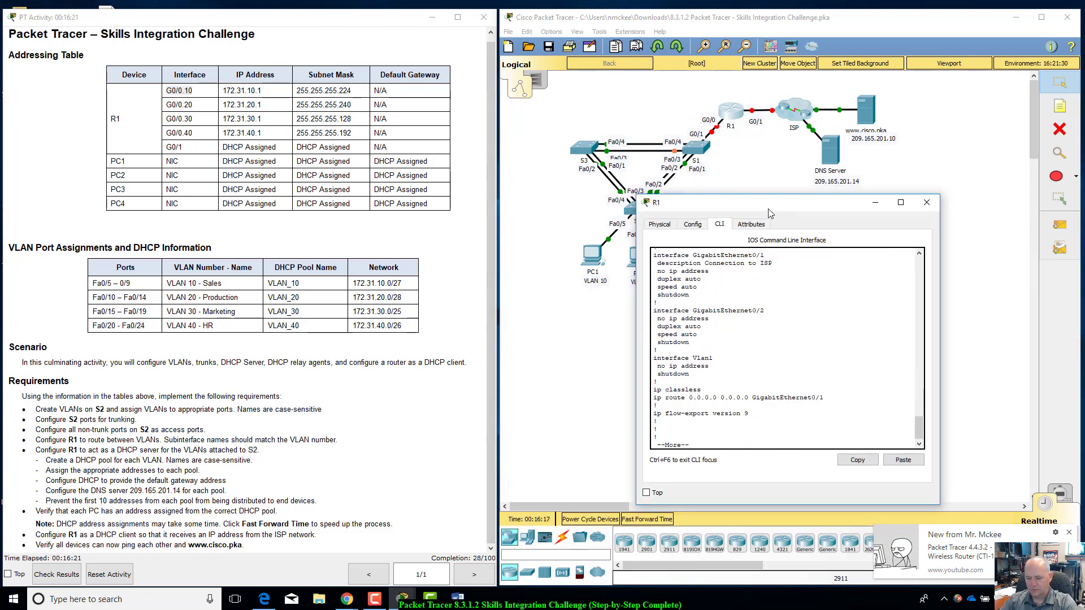
key(q)
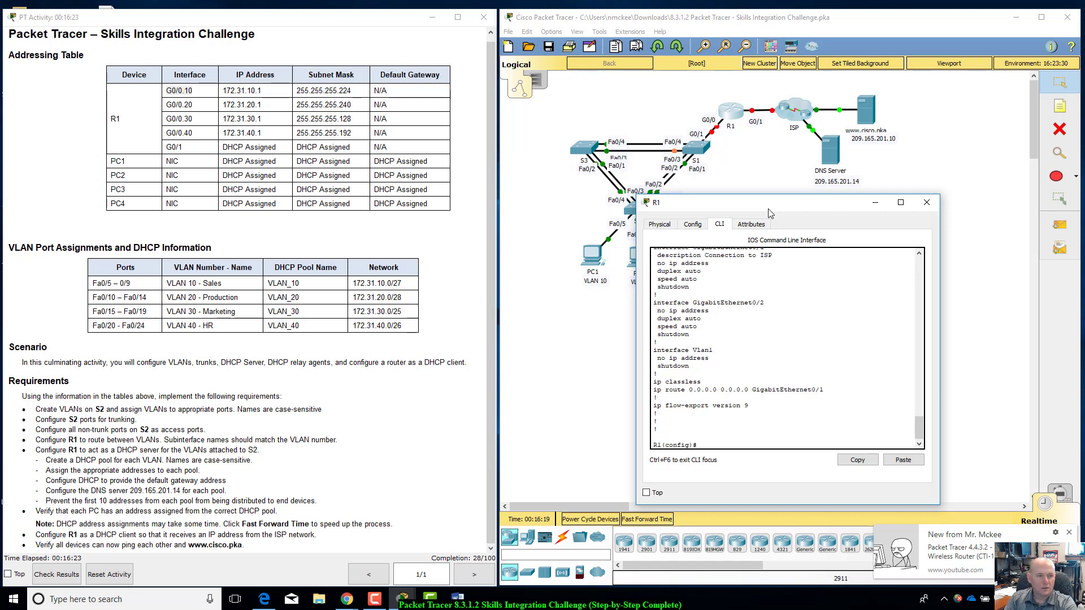
Create a DHCP pool named VLAN_10 on R1.
text(ip)
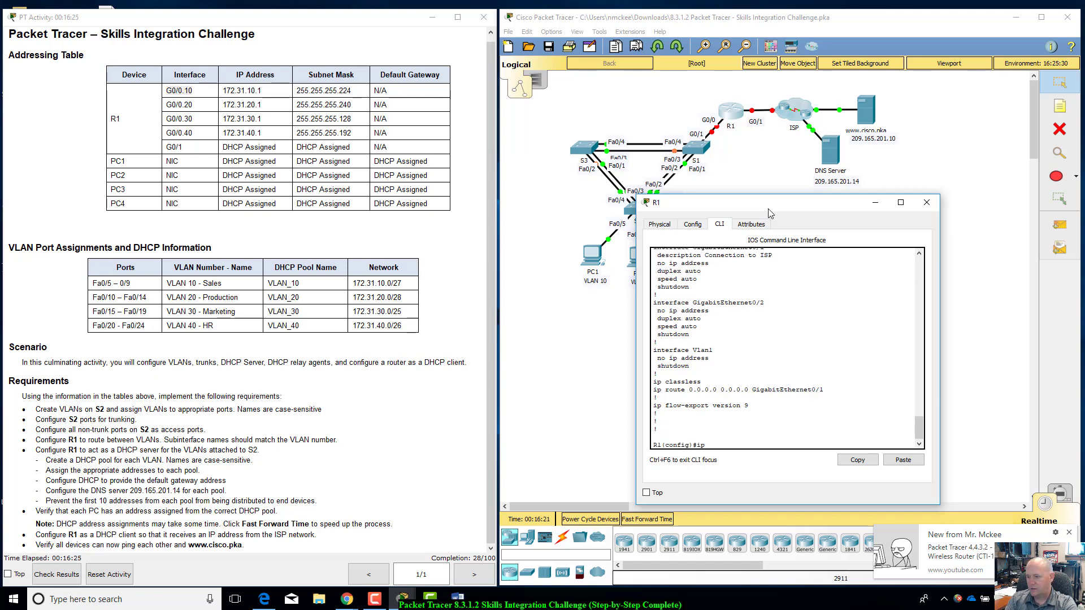
text( dhcp poo)
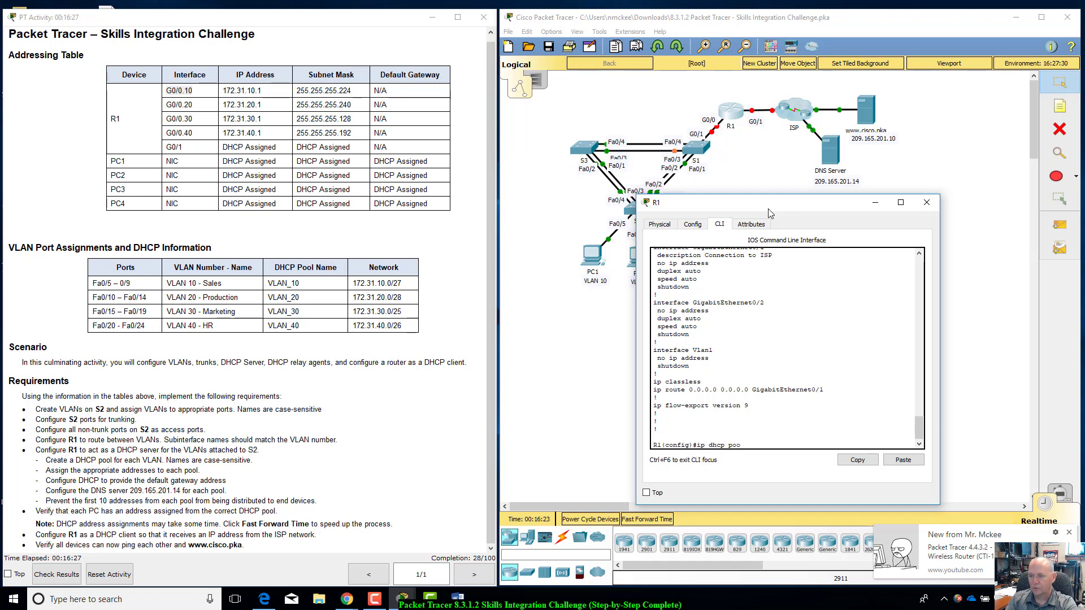
text(l VLAN)
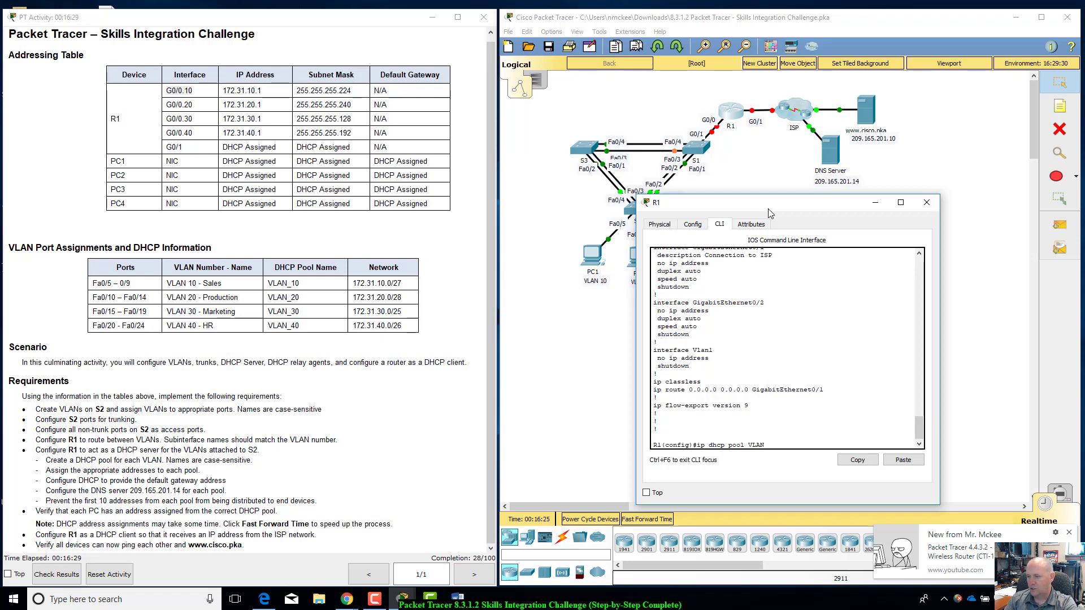
text(_10)
key(Return)
Assign network 172.31.10.0 with mask 255.255.255.224 to R1's VLAN_10 DHCP pool.
text(network)
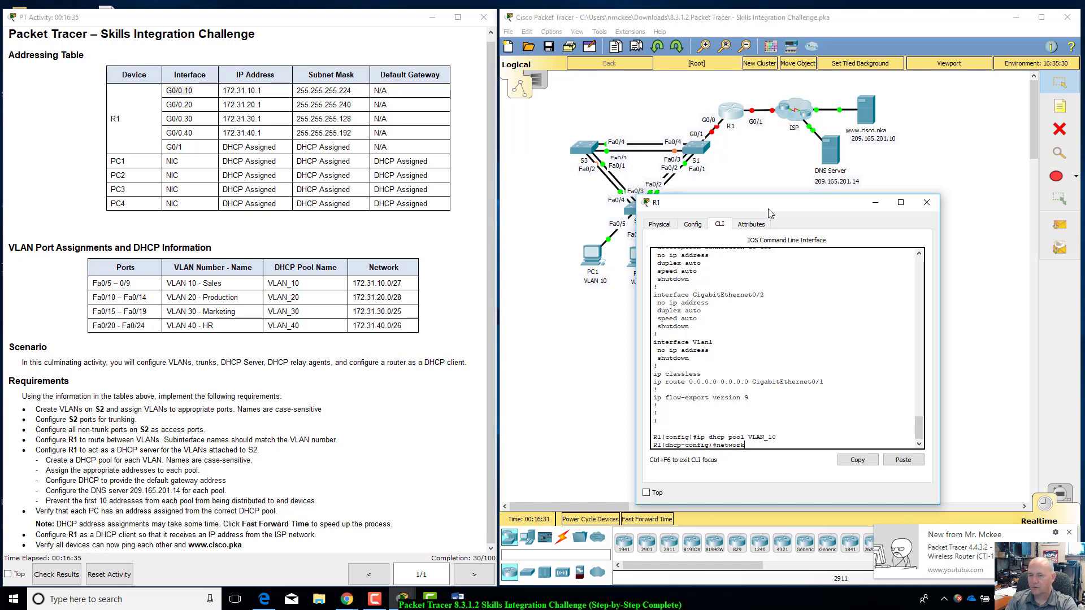
text( 172.)
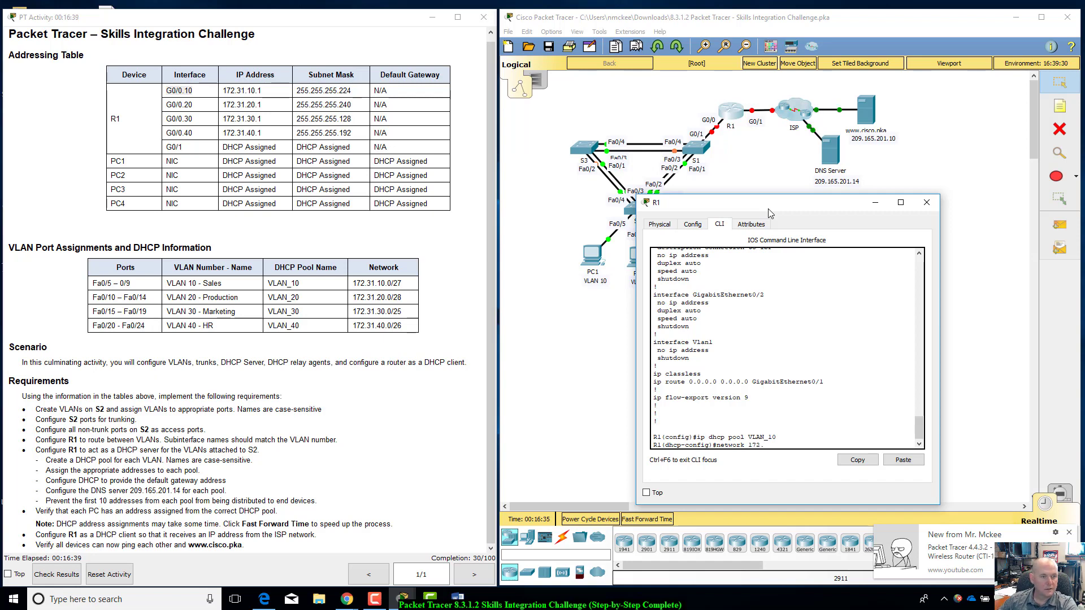
text(31.10.1)
key(BackSpace)
text(0)
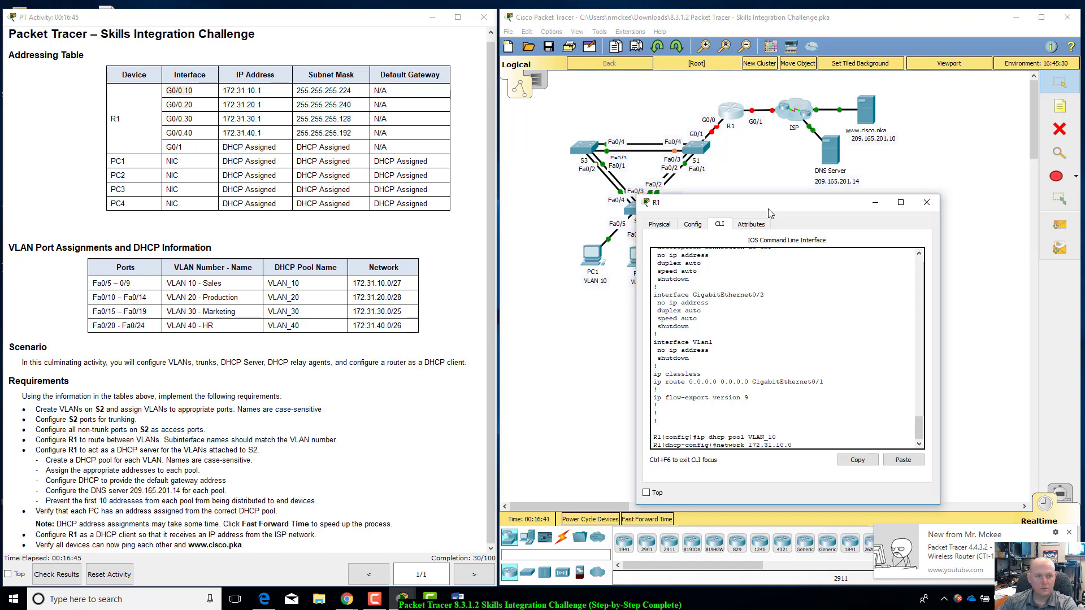
text( 255.)
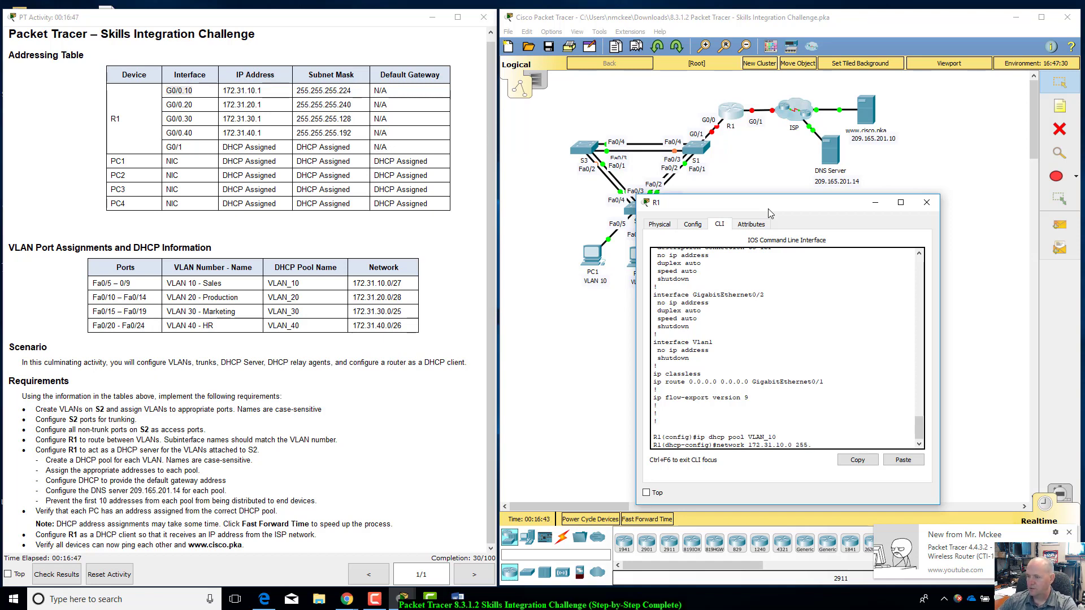
text(255.255.224)
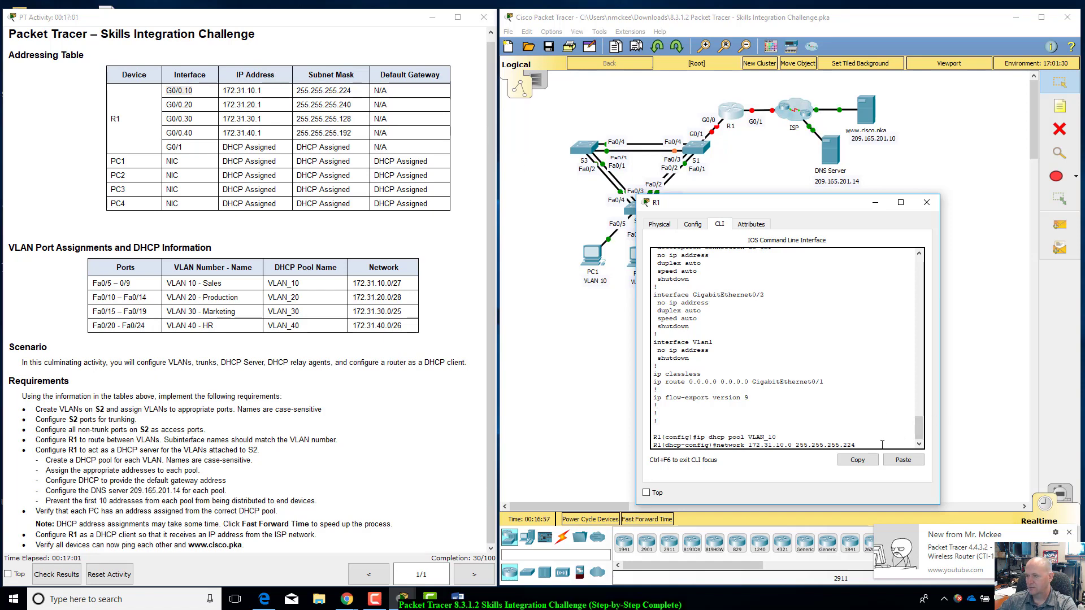
key(Return)
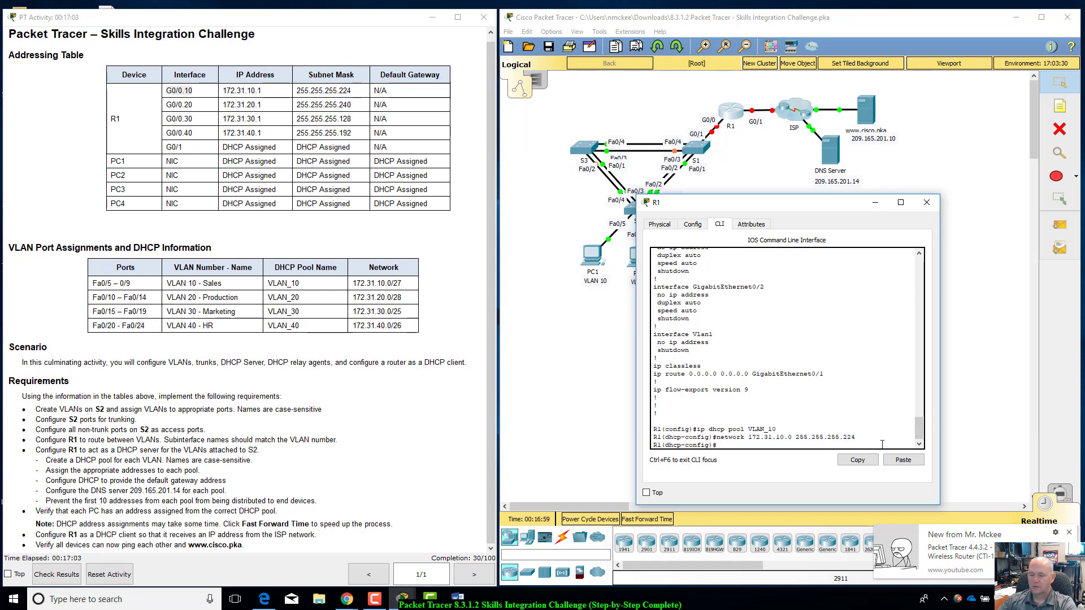
Set the default router of R1's VLAN_10 DHCP pool to 172.31.10.1.
text(de)
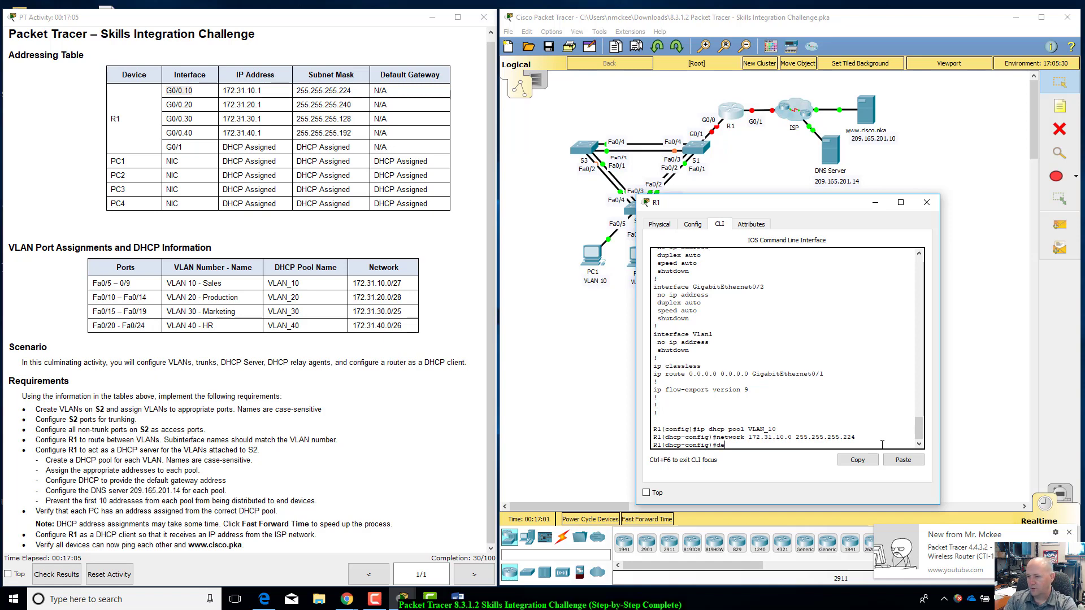
key(Tab)
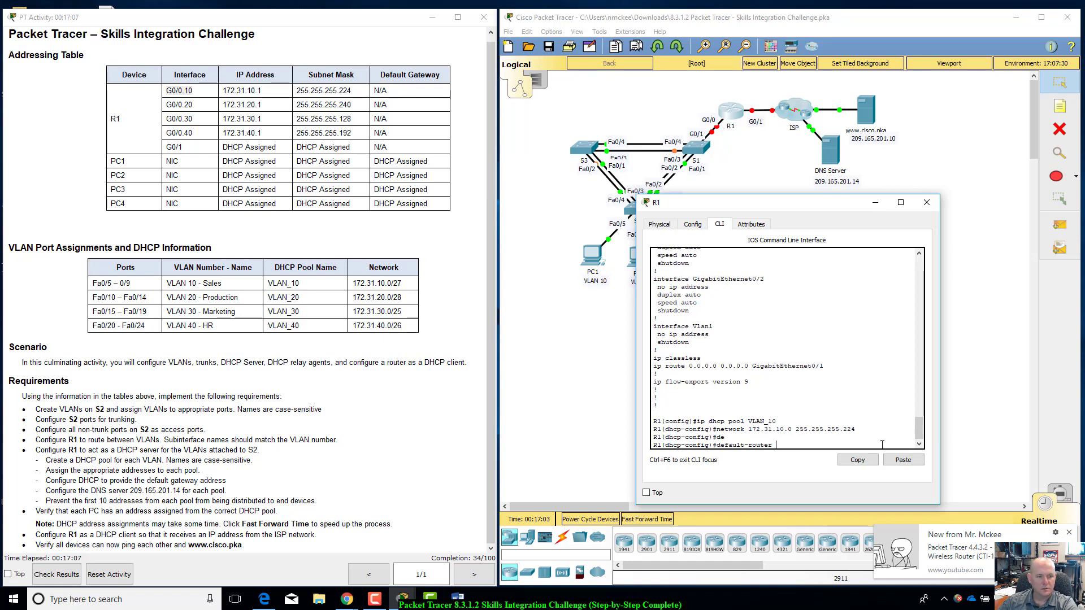
text(19)
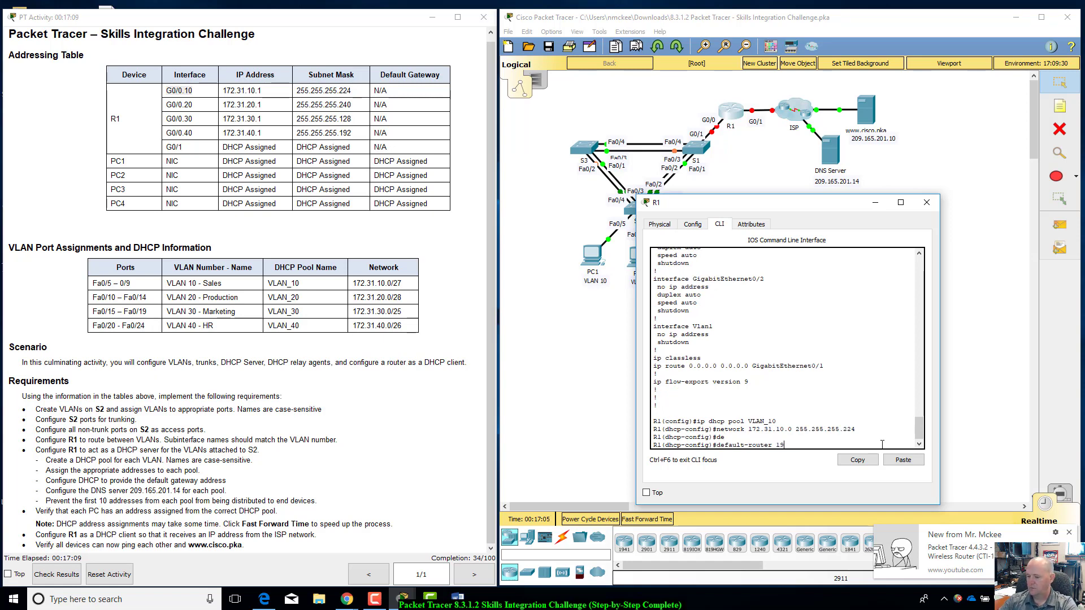
key(BackSpace)
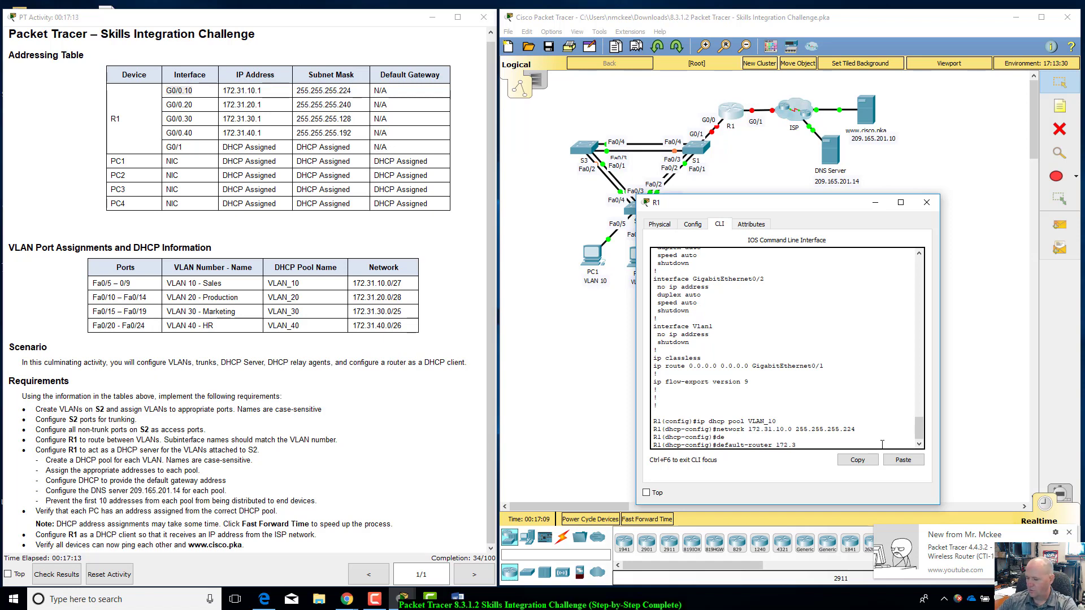
text(72.31.10.1)
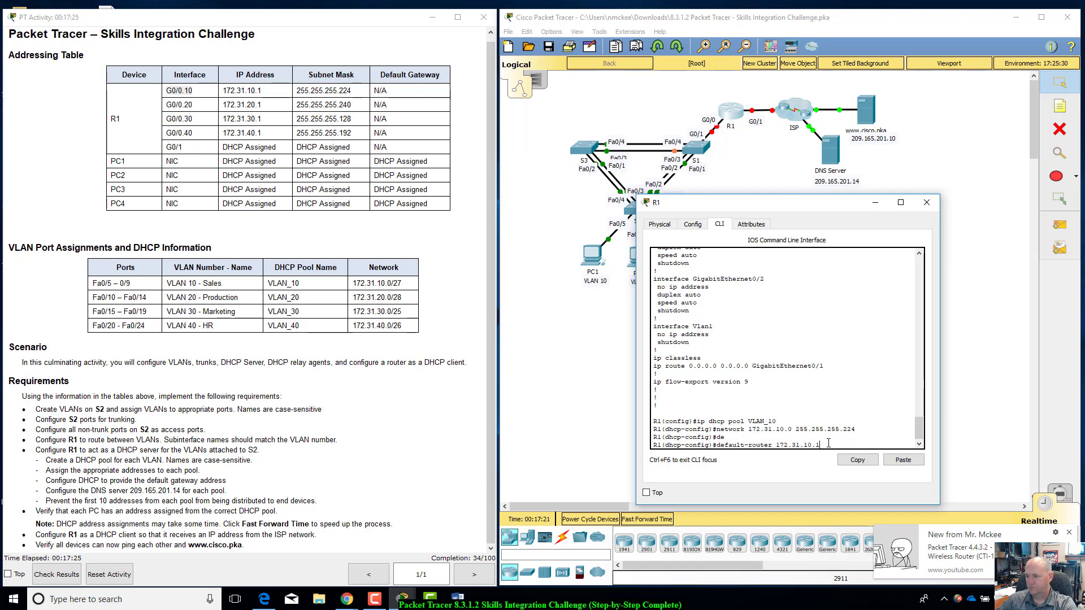
key(Return)
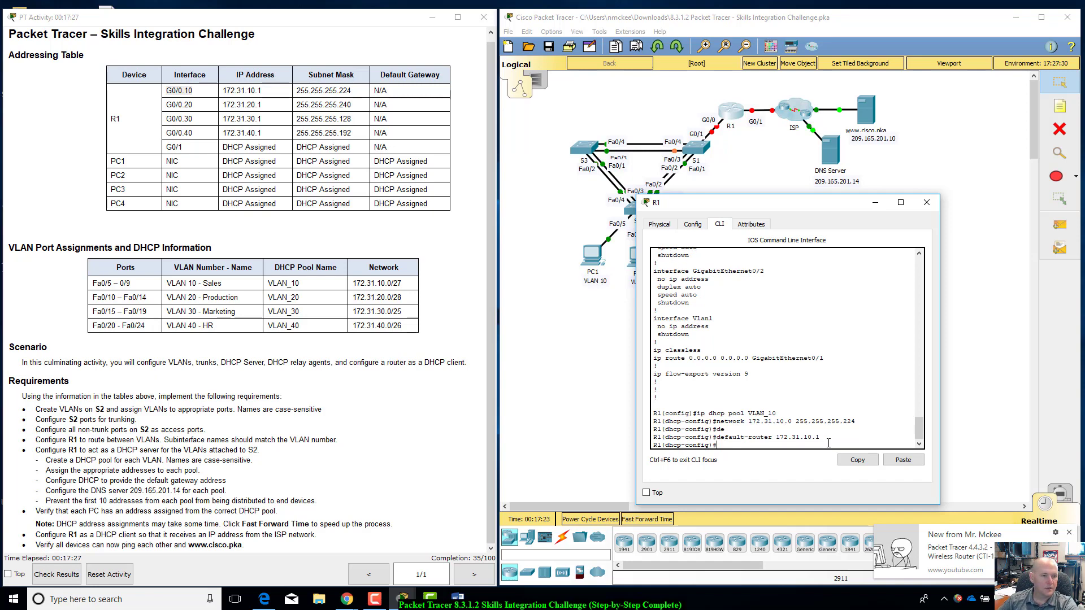
text(do show run)
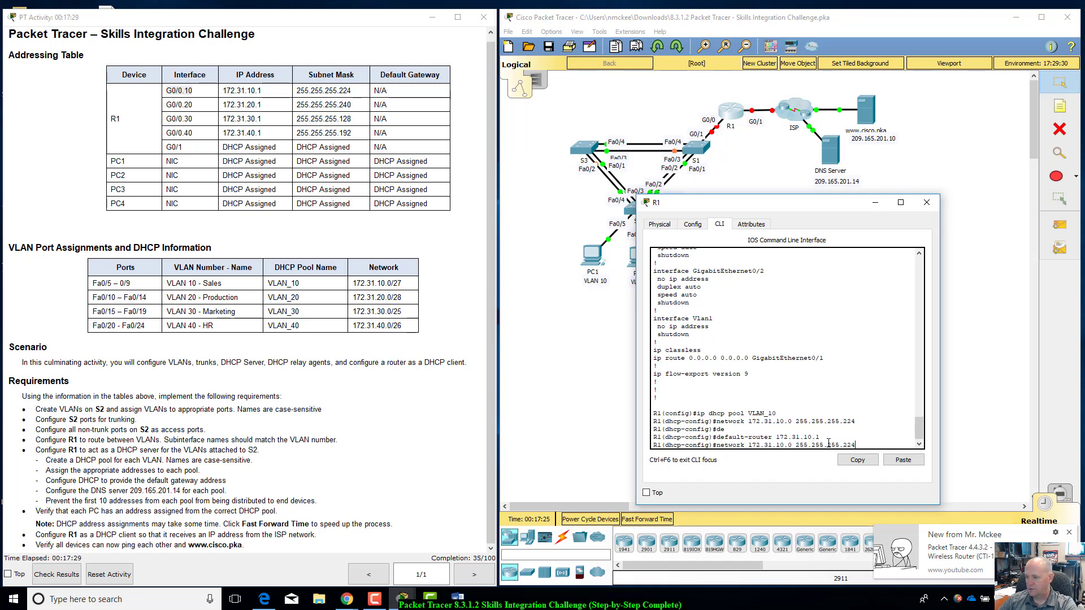
key(Up)
key(Down)
key(BackSpace)
key(BackSpace)
key(BackSpace)
key(BackSpace)
key(BackSpace)
key(BackSpace)
key(BackSpace)
key(BackSpace)
key(BackSpace)
key(BackSpace)
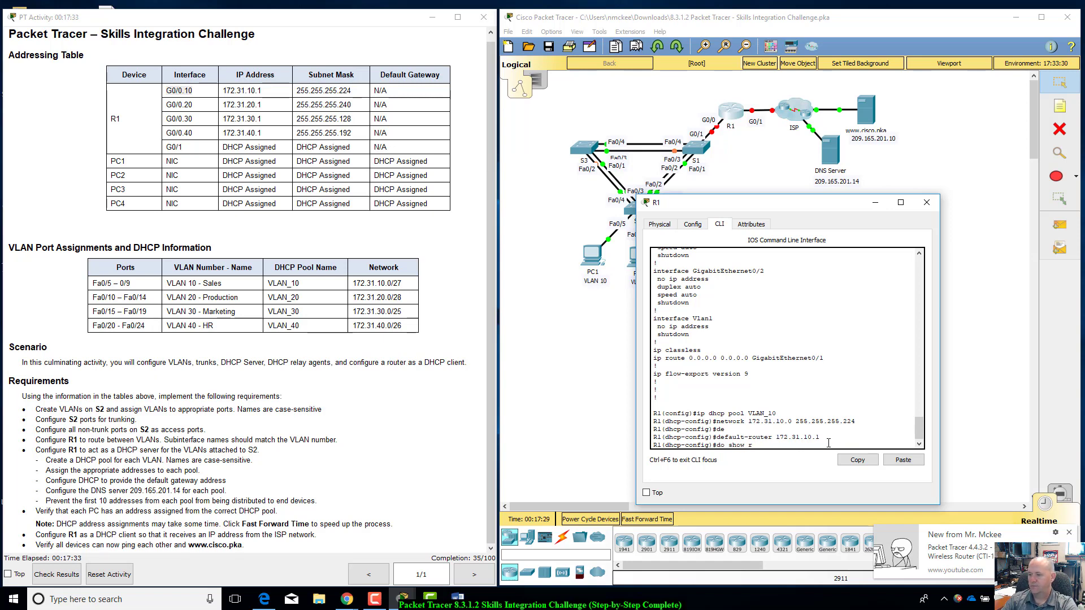
Set the DNS server of R1's VLAN_10 DHCP pool to 209.165.201.14.
text(n)
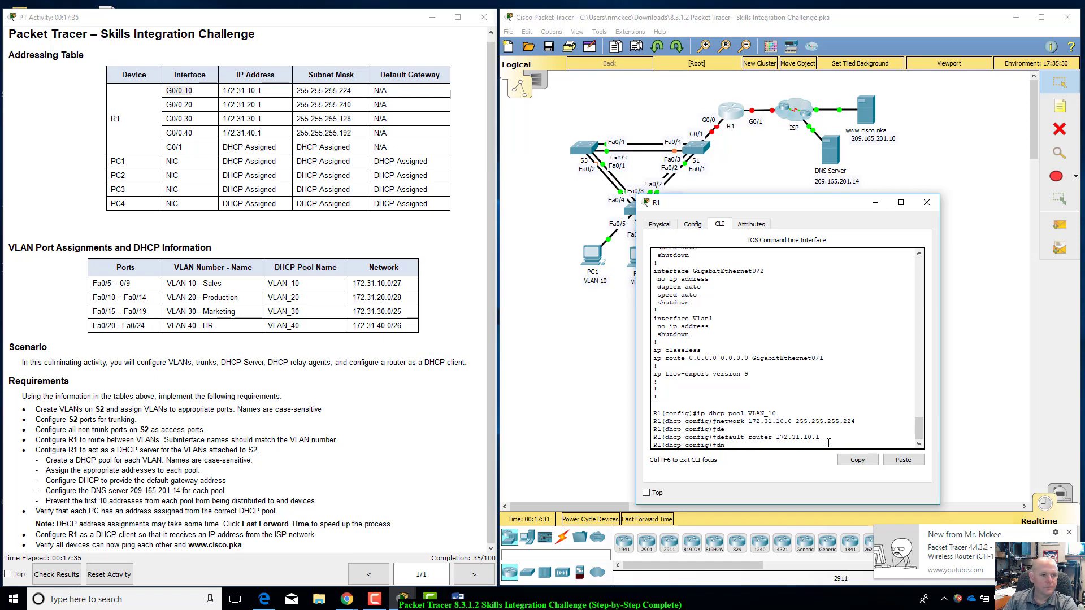
text(c)
key(Tab)
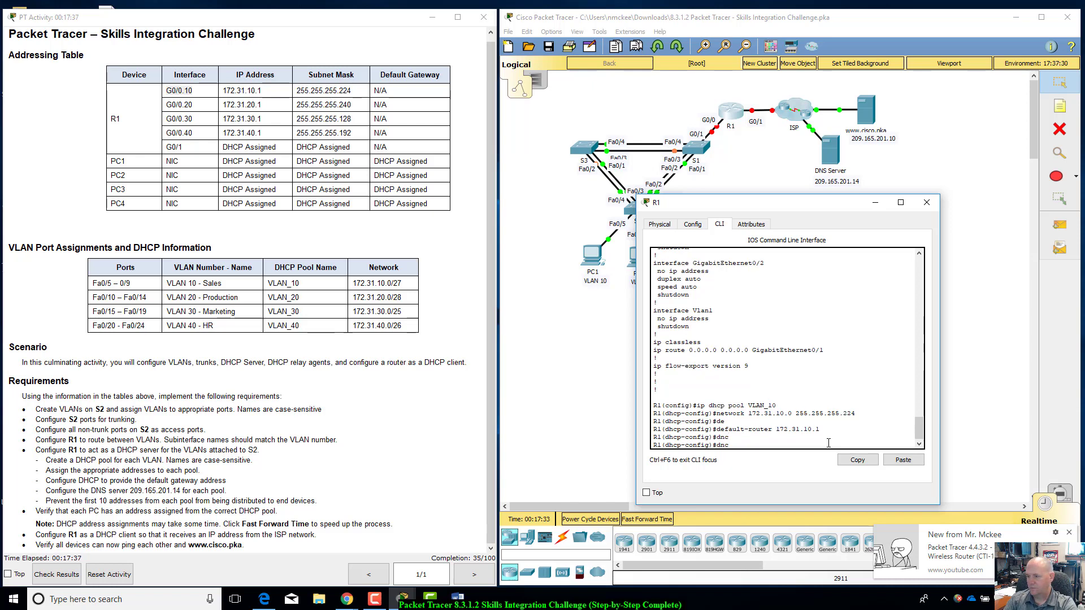
text(s)
key(Tab)
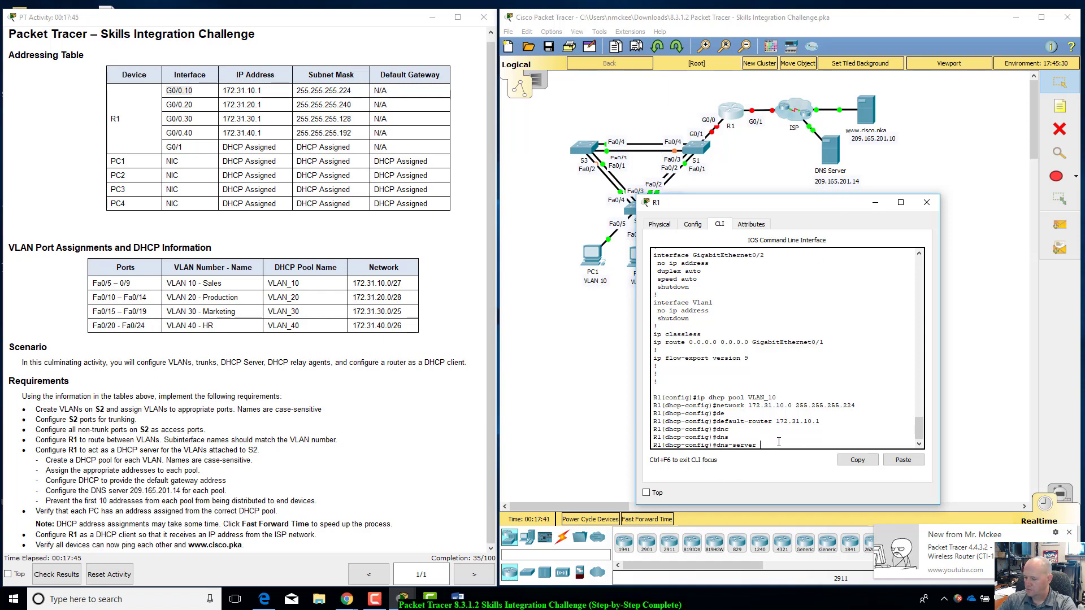
text(209.165.201.14)
key(Return)
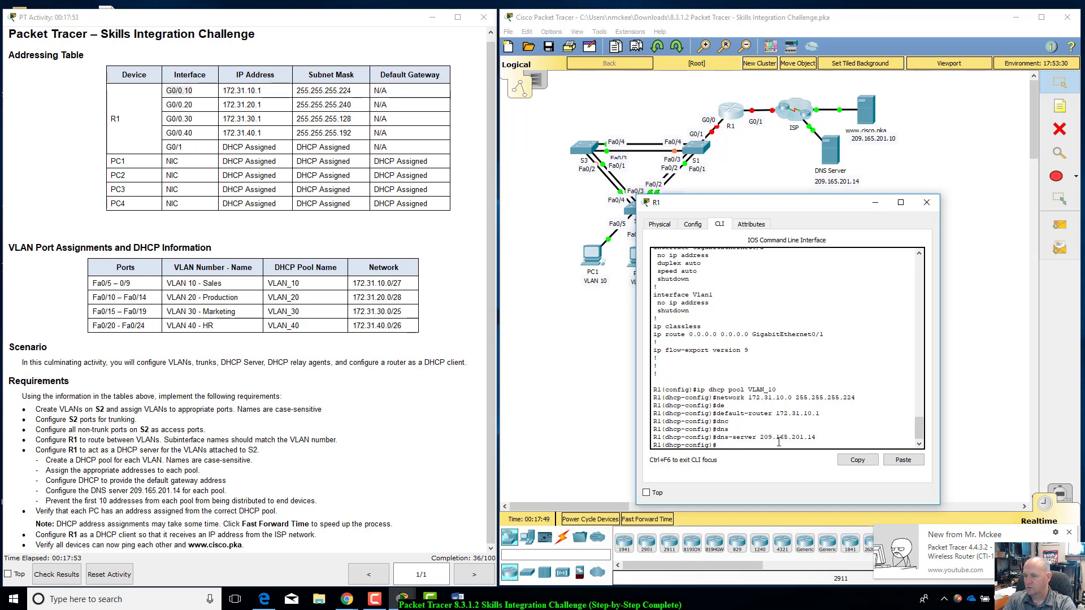
text(ip dhcp)
key(Tab)
text(p)
key(Tab)
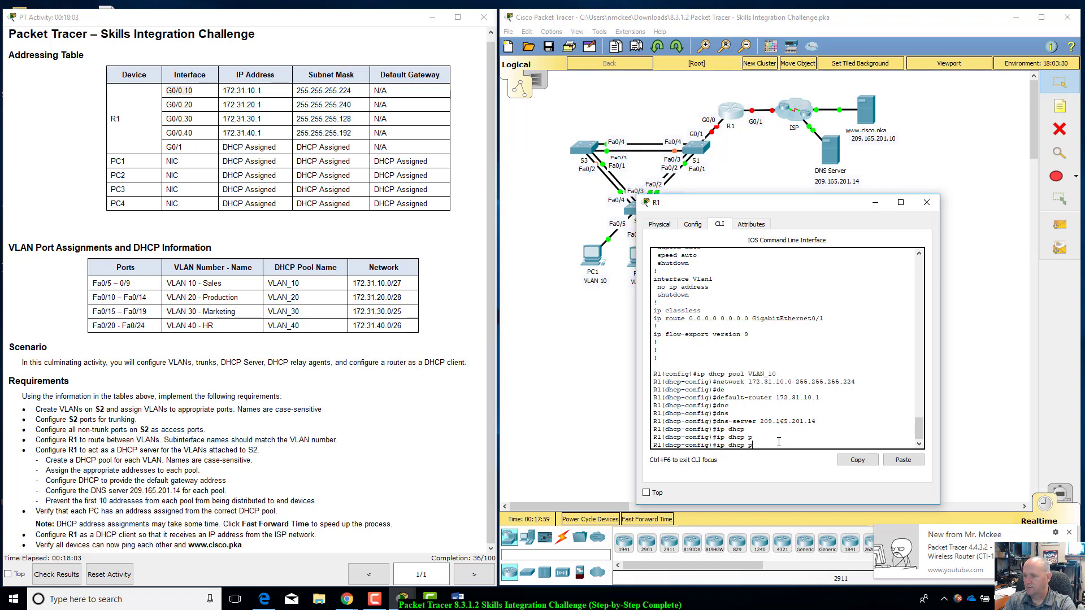
key(Tab)
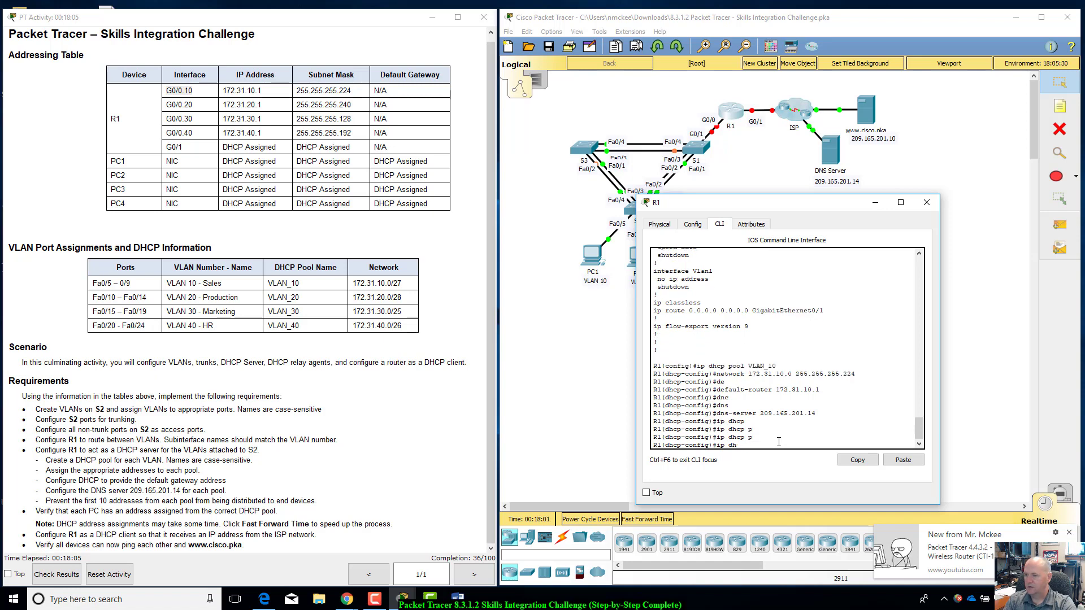
key(BackSpace)
key(BackSpace)
key(BackSpace)
key(BackSpace)
key(BackSpace)
Leave the VLAN_10 pool configuration and create a DHCP pool named VLAN_20 on R1.
text(exit)
key(Return)
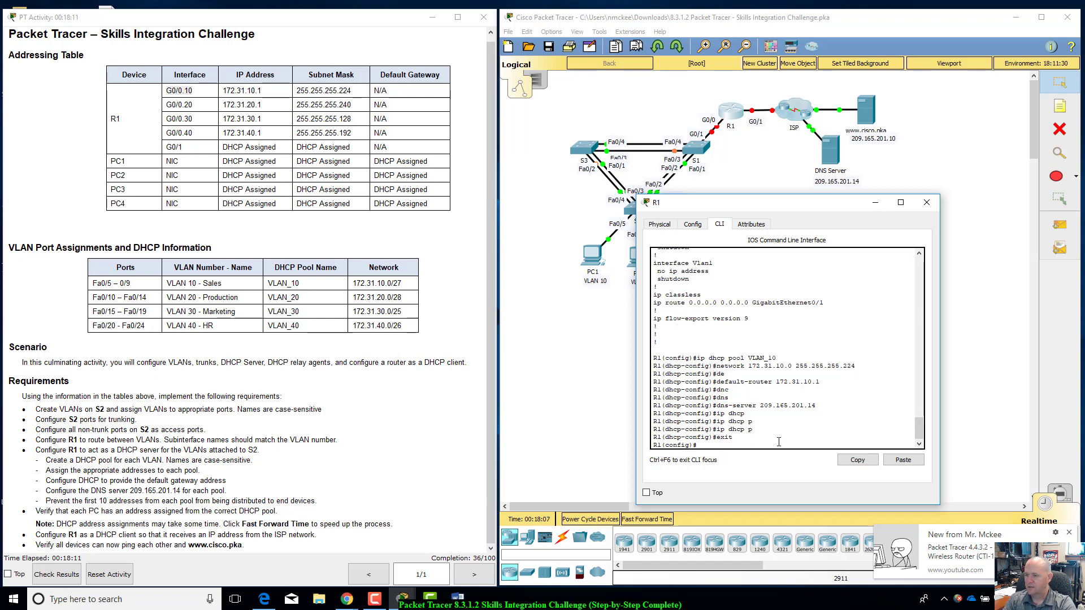
text(ip dhcp p)
key(Tab)
text(V)
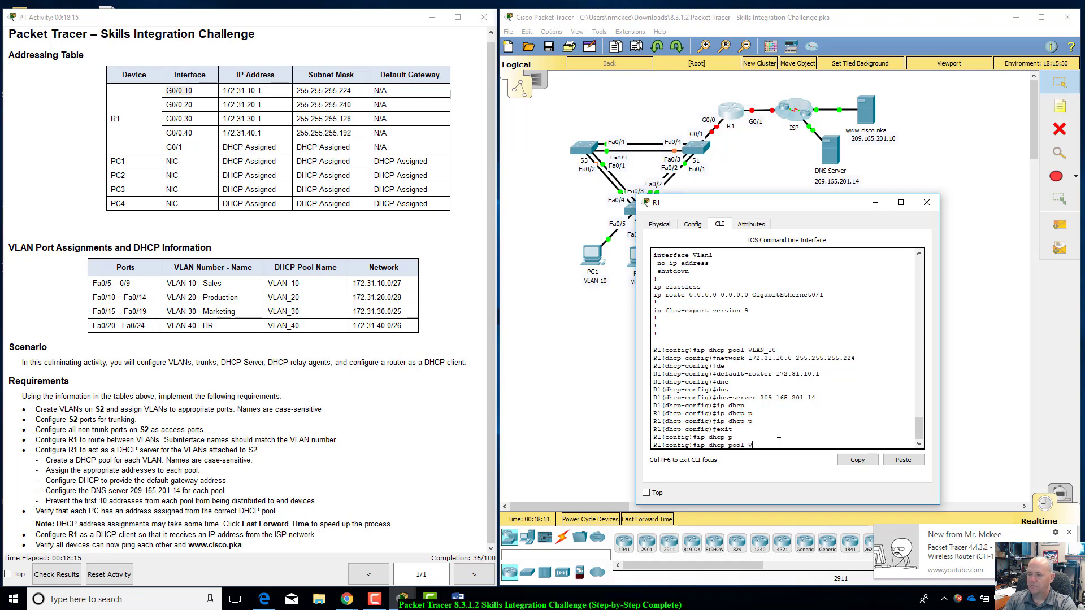
text(LAN_20)
key(Return)
Assign network 172.31.20.0 with mask 255.255.255.240 to R1's VLAN_20 DHCP pool.
key(Up)
key(Up)
key(Up)
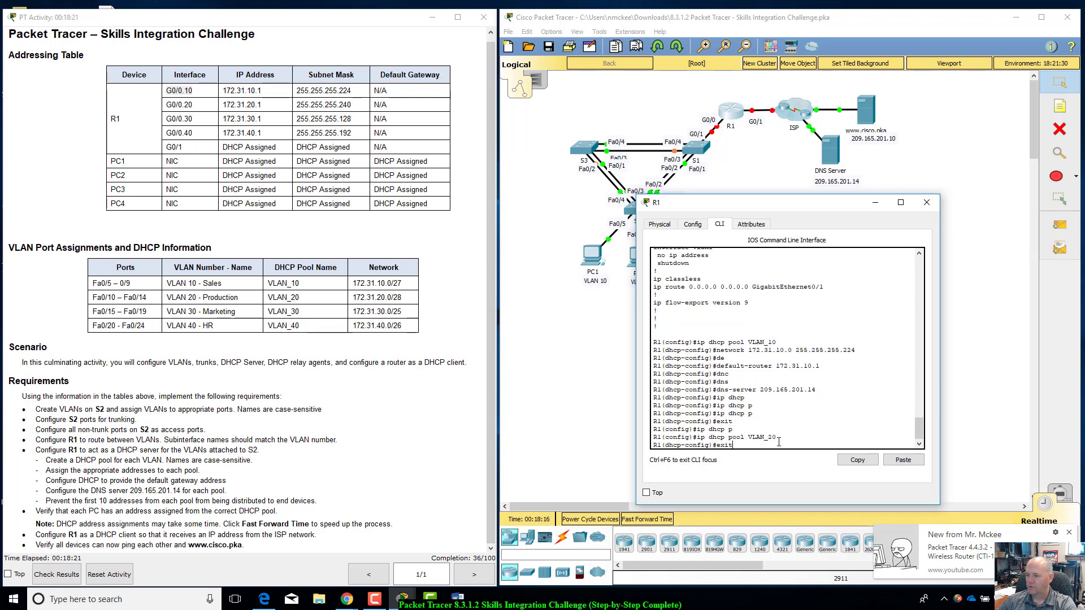
key(Up)
key(Up)
key(Left)
key(Left)
key(Left)
key(Left)
key(Left)
key(Left)
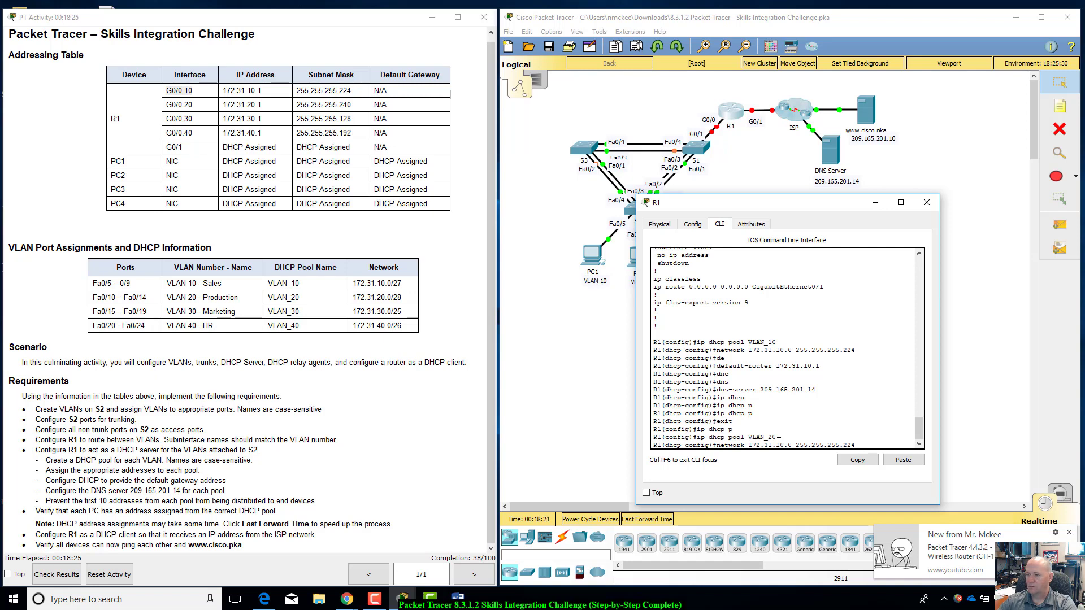
key(BackSpace)
key(BackSpace)
key(BackSpace)
key(Left)
key(Left)
key(BackSpace)
key(BackSpace)
key(BackSpace)
key(BackSpace)
key(BackSpace)
key(BackSpace)
key(BackSpace)
text(5.25)
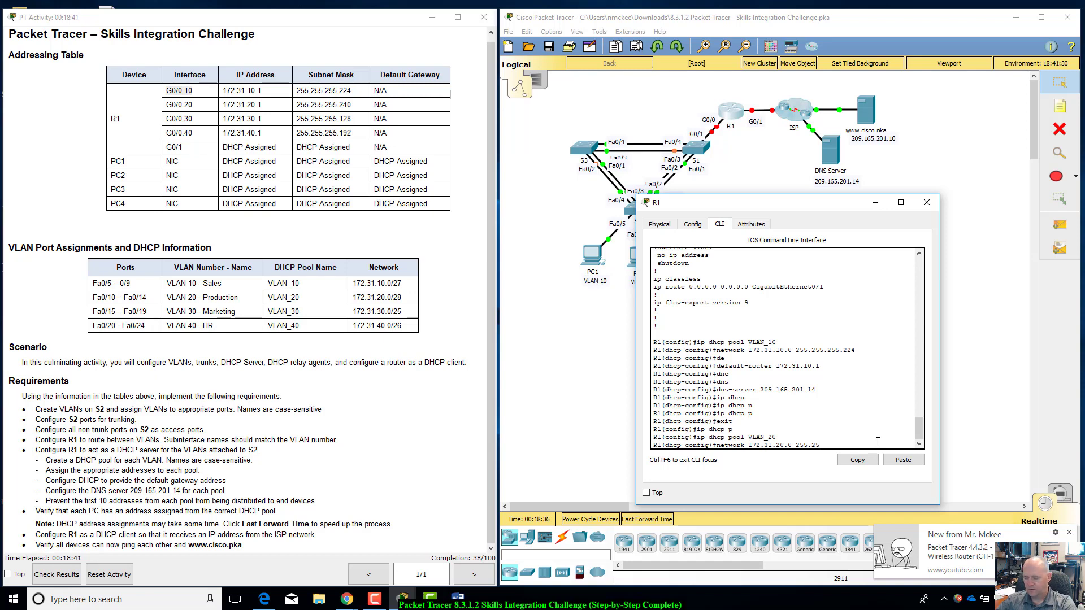
text(5.255.240)
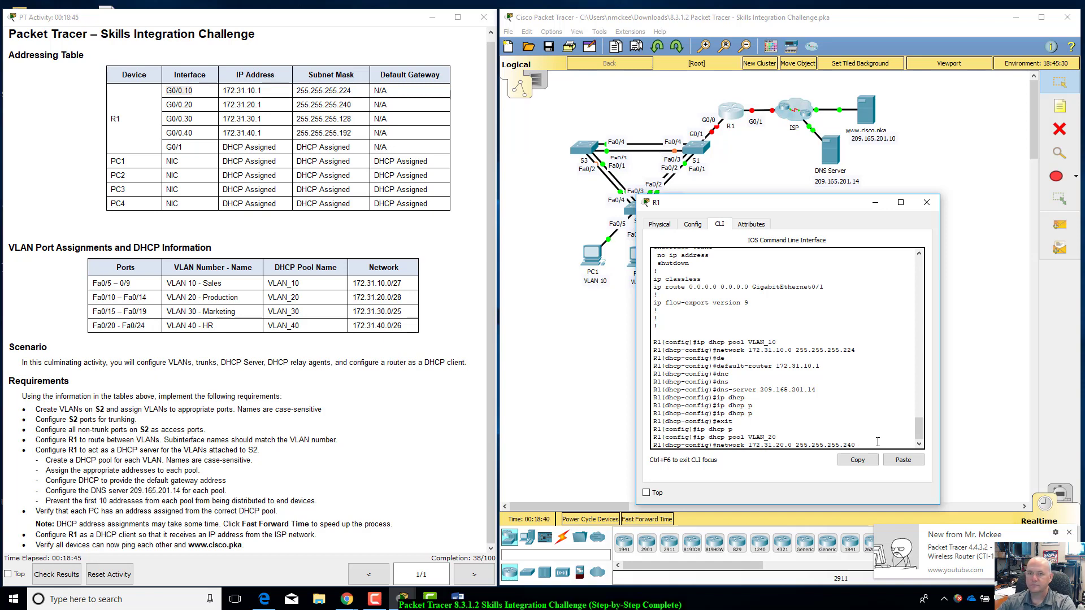
key(Return)
Set the default router of R1's VLAN_20 DHCP pool to 172.31.20.1.
text(dns-server 209.165.201.14)
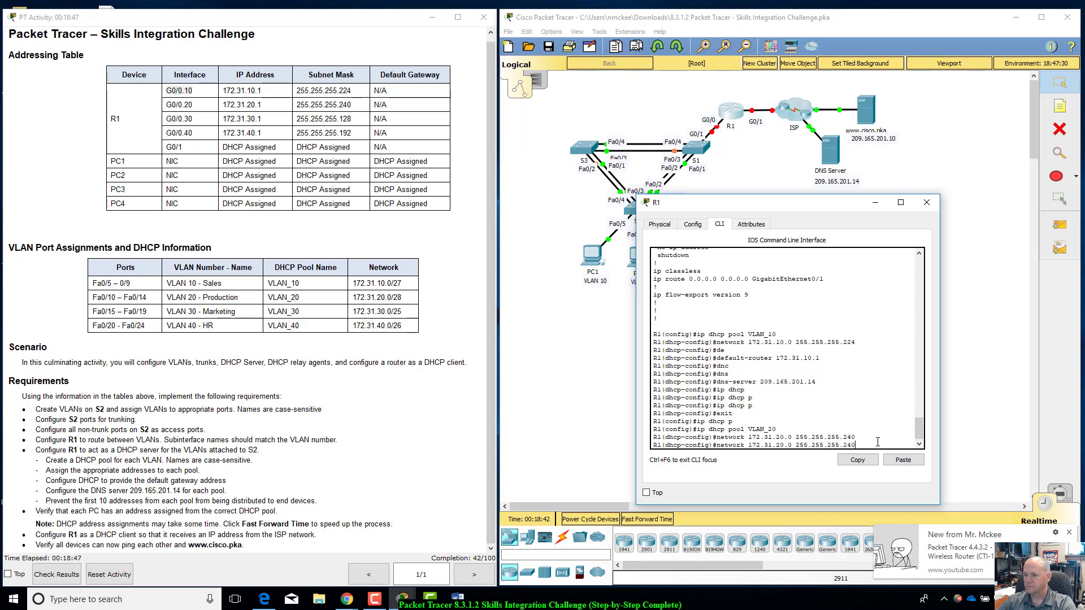
key(Up)
key(Up)
key(Up)
key(Left)
key(Left)
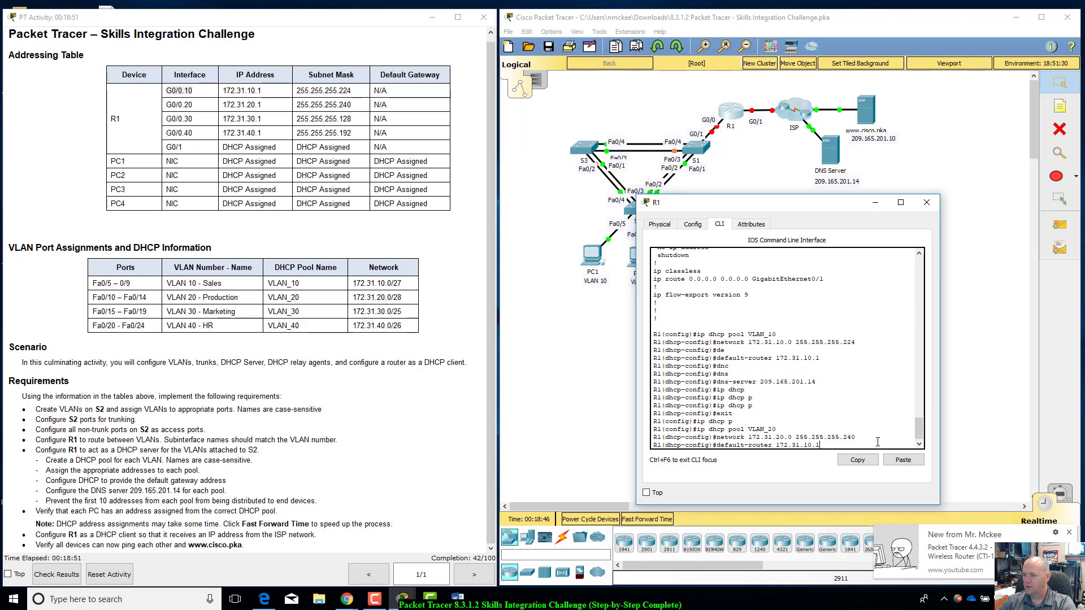
key(Left)
key(BackSpace)
text(2)
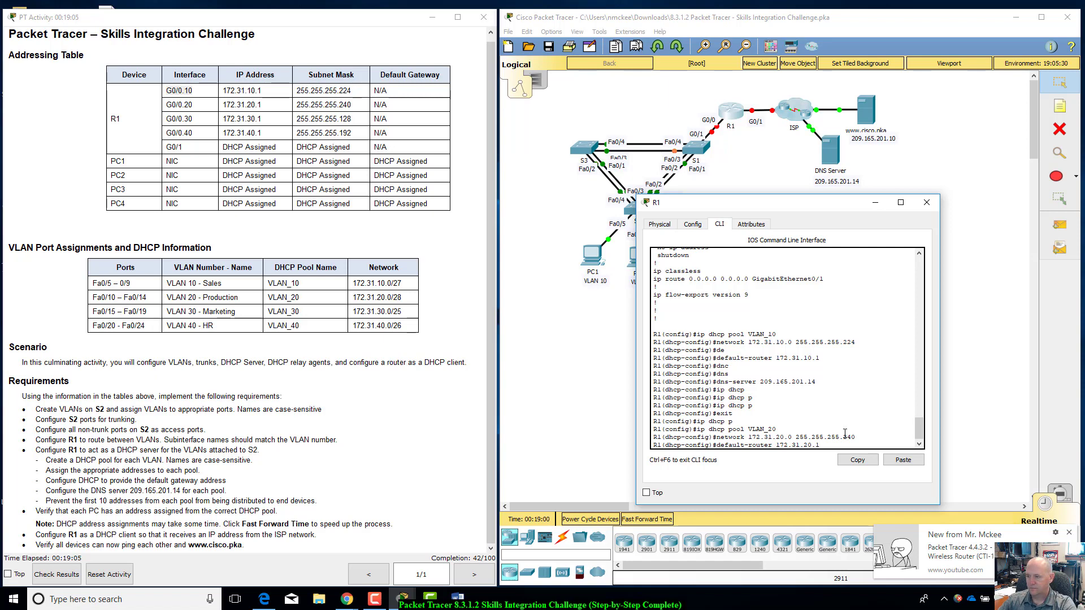
key(Return)
Set the DNS server of the VLAN_20 pool to 209.165.201.14 and return to global configuration mode.
text(dns-server 209.165.201.14)
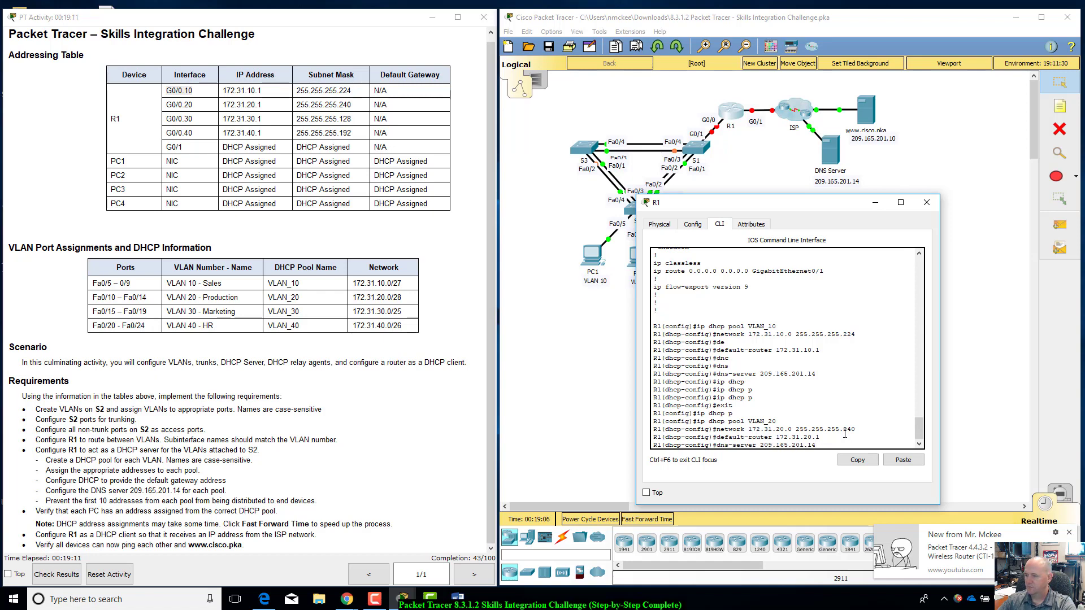
key(Return)
text(ex)
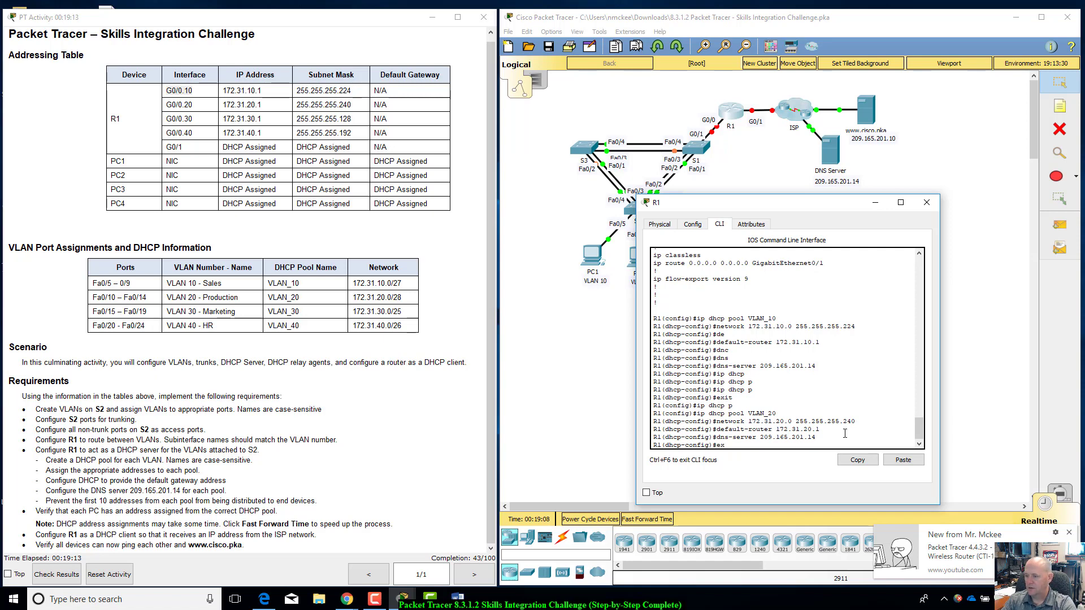
text(it)
key(Return)
Create a DHCP pool named VLAN_30 on R1.
text(ip)
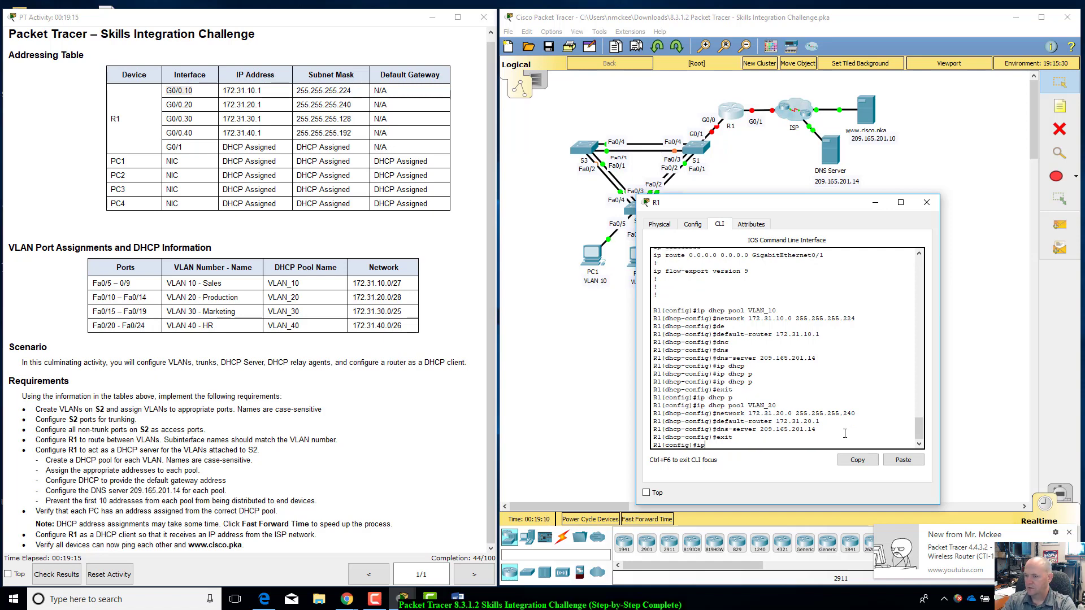
text( d)
key(Tab)
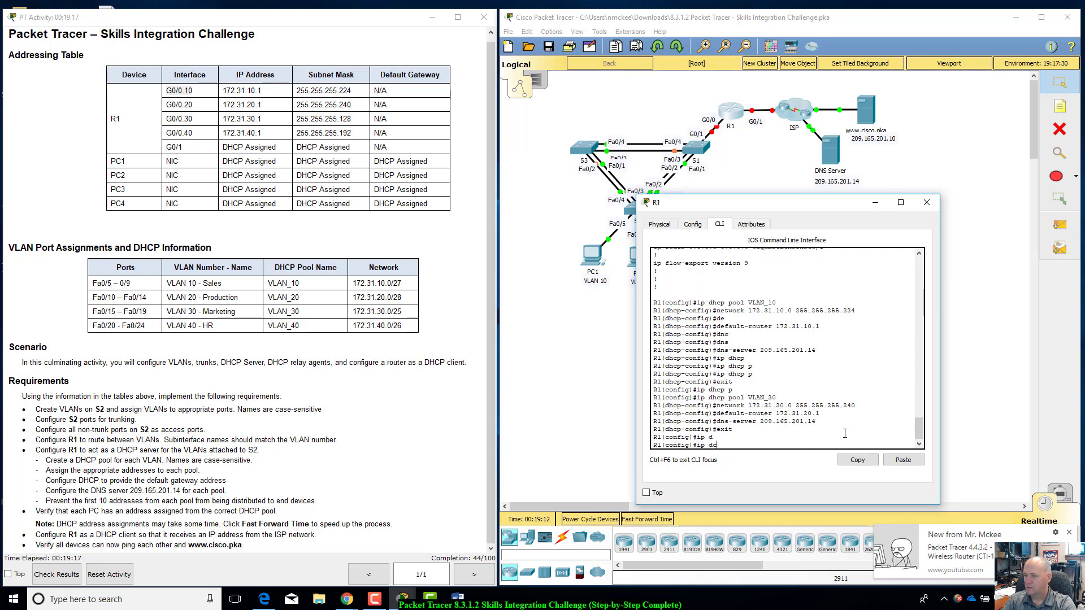
text(h)
key(Tab)
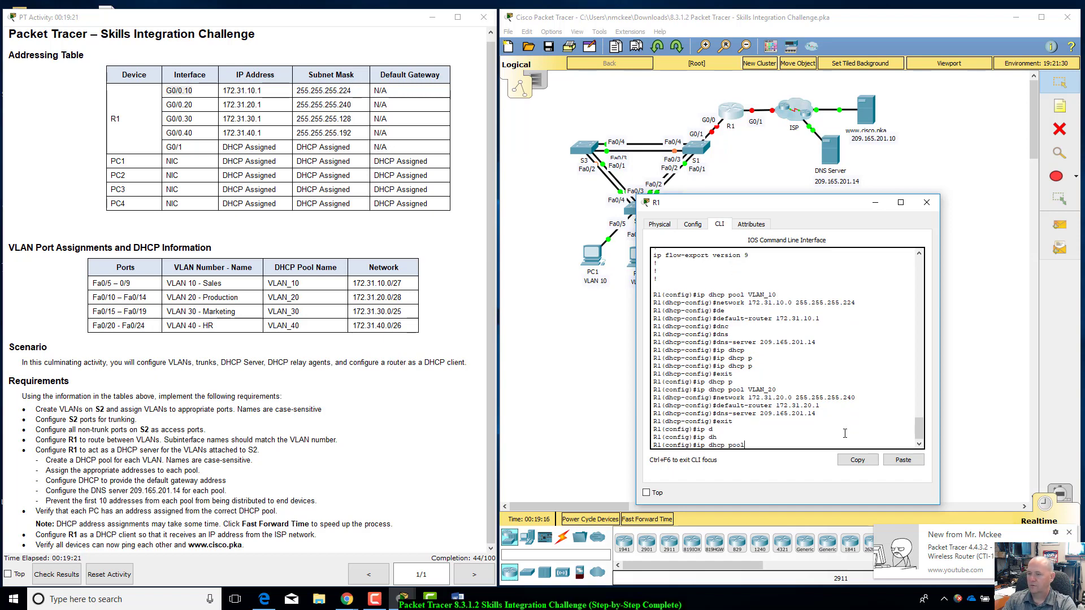
text(pool VLAN)
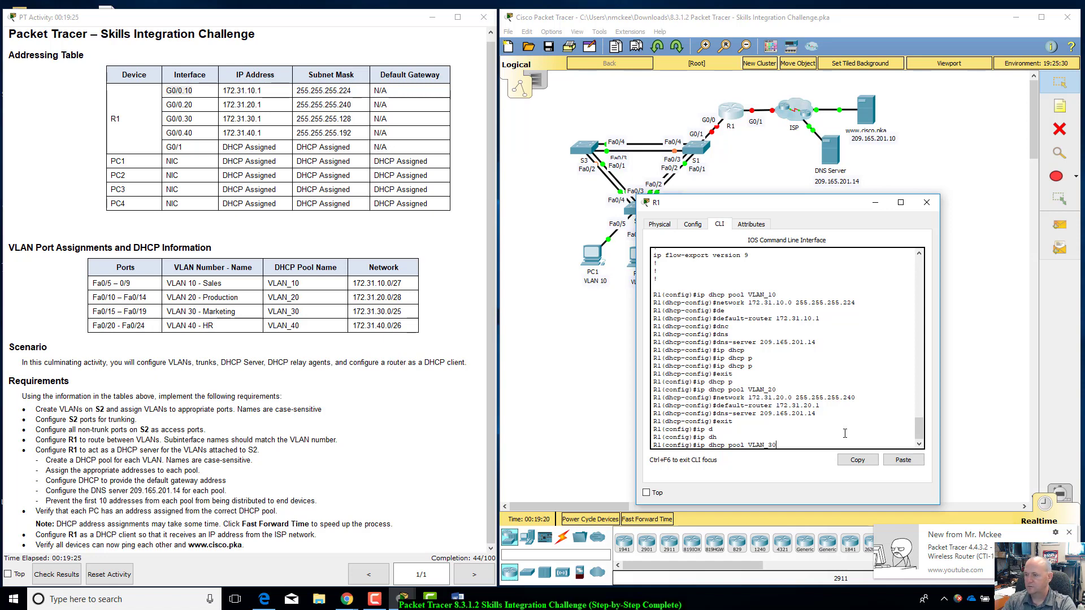
text(_30)
key(Return)
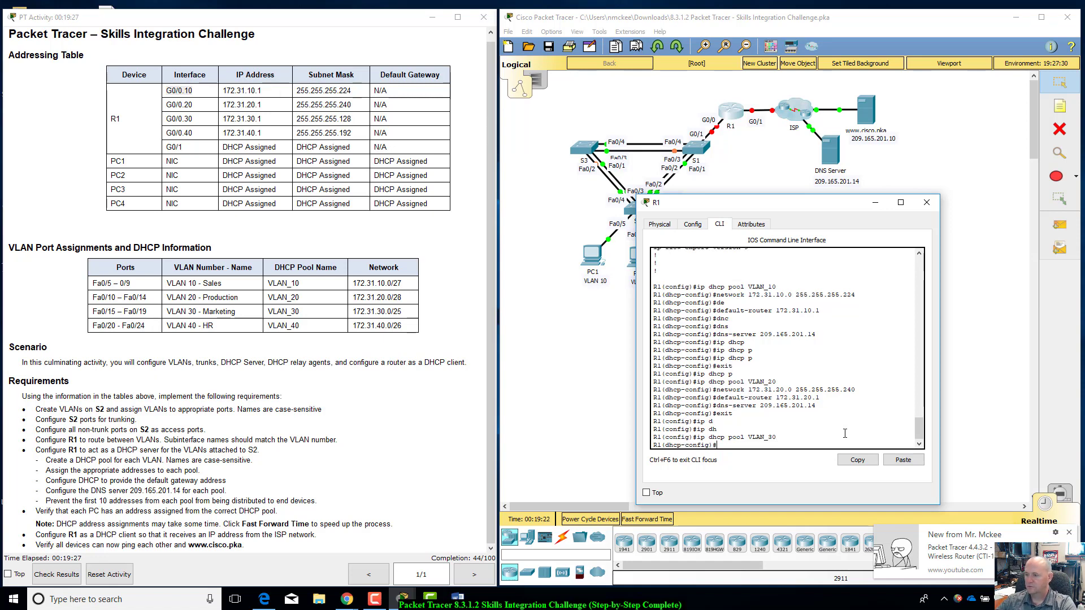
Assign network 172.31.30.0 with mask 255.255.255.128 to R1's VLAN_30 DHCP pool.
key(Up)
key(Up)
key(Up)
key(Up)
key(Left)
key(Left)
key(Left)
key(Left)
key(Left)
key(Left)
key(Left)
key(Left)
key(BackSpace)
text(3)
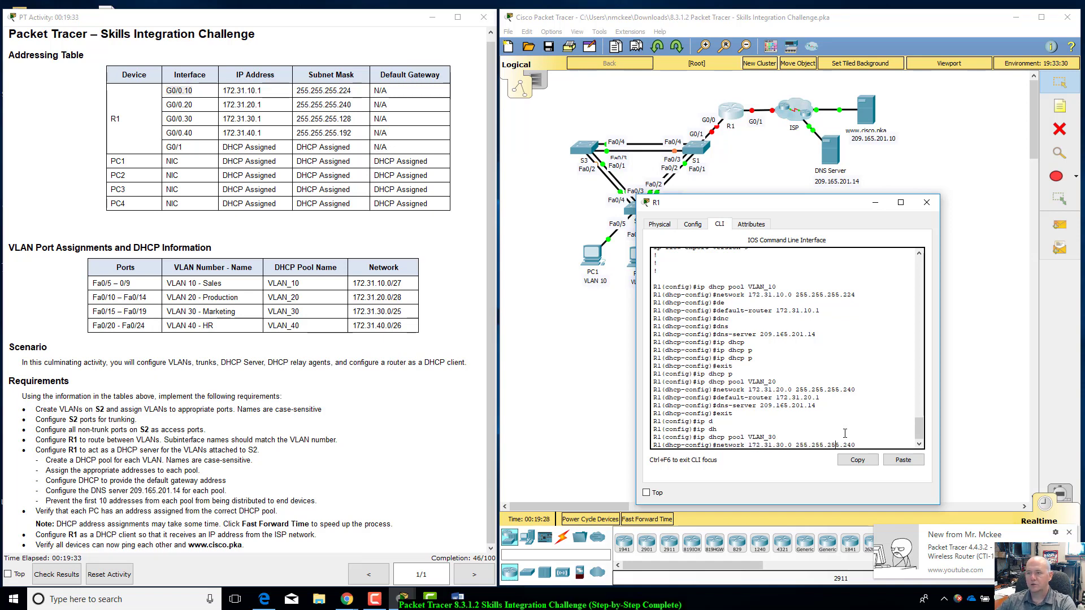
key(Right)
key(Right)
key(Right)
key(Right)
key(Right)
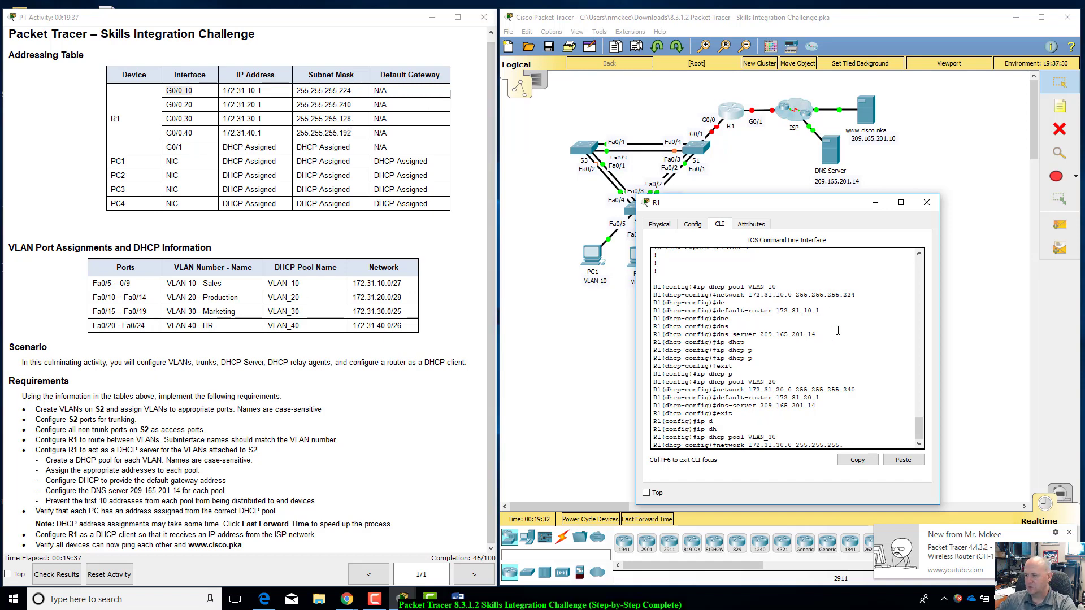
text(1)
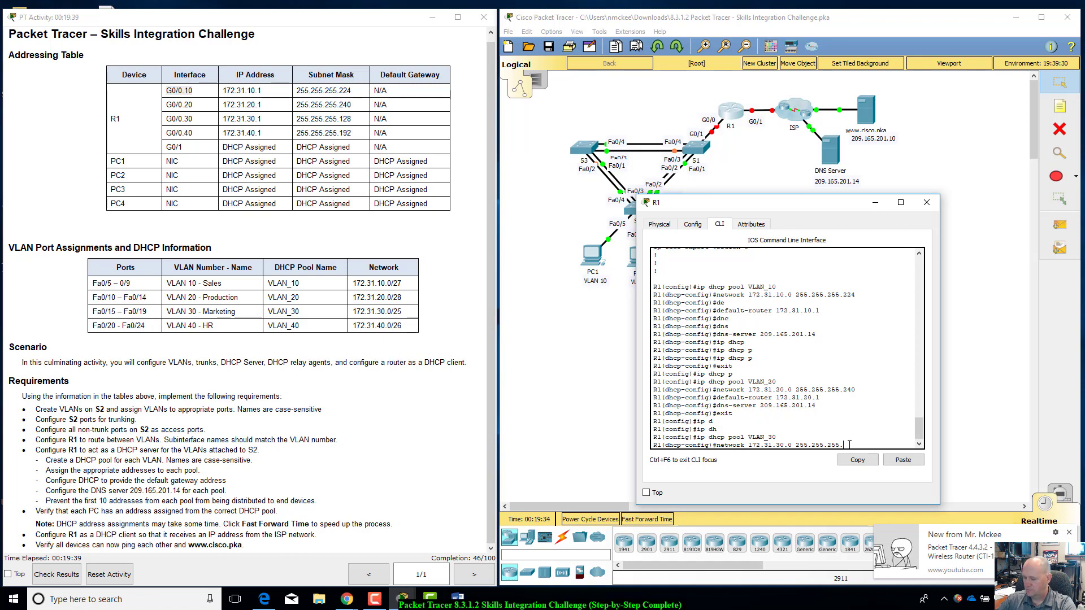
text(28)
key(Return)
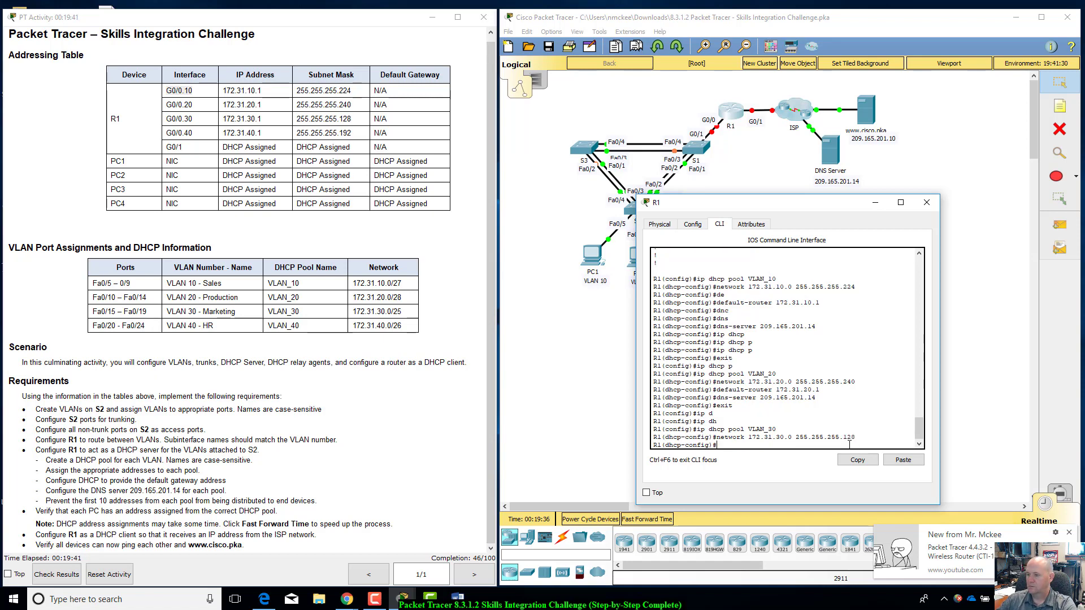
Set the default router of R1's VLAN_30 DHCP pool to 172.31.30.1.
key(Up)
key(Up)
key(Up)
key(Up)
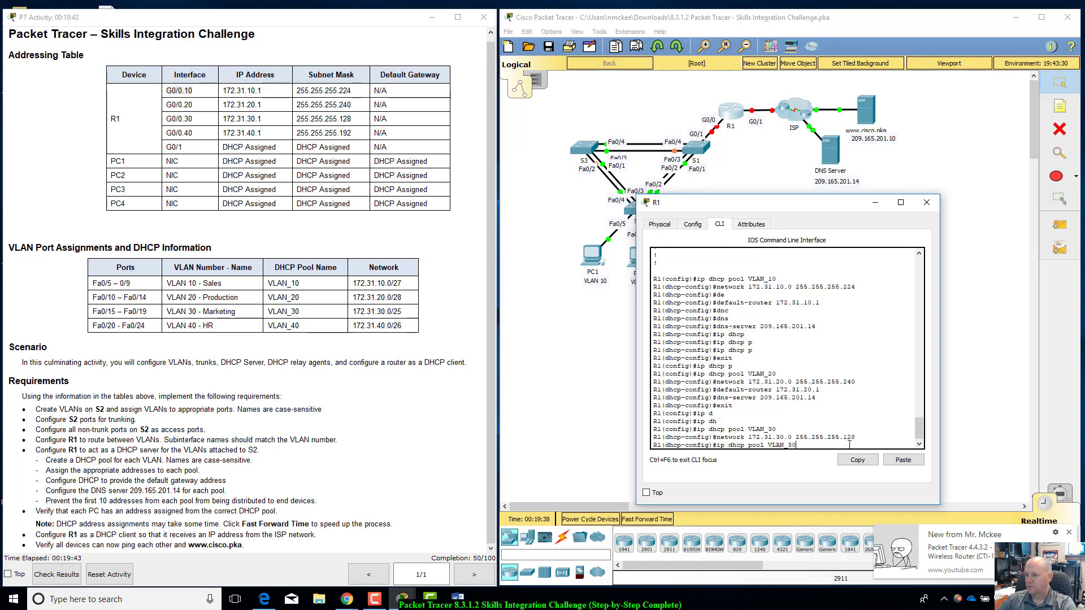
key(Up)
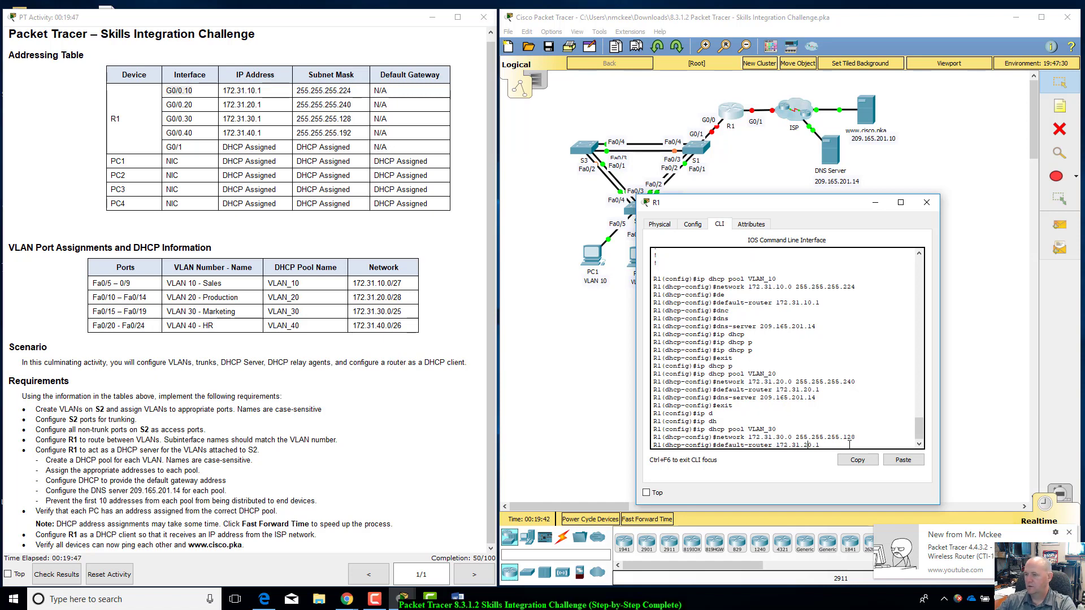
key(BackSpace)
text(3)
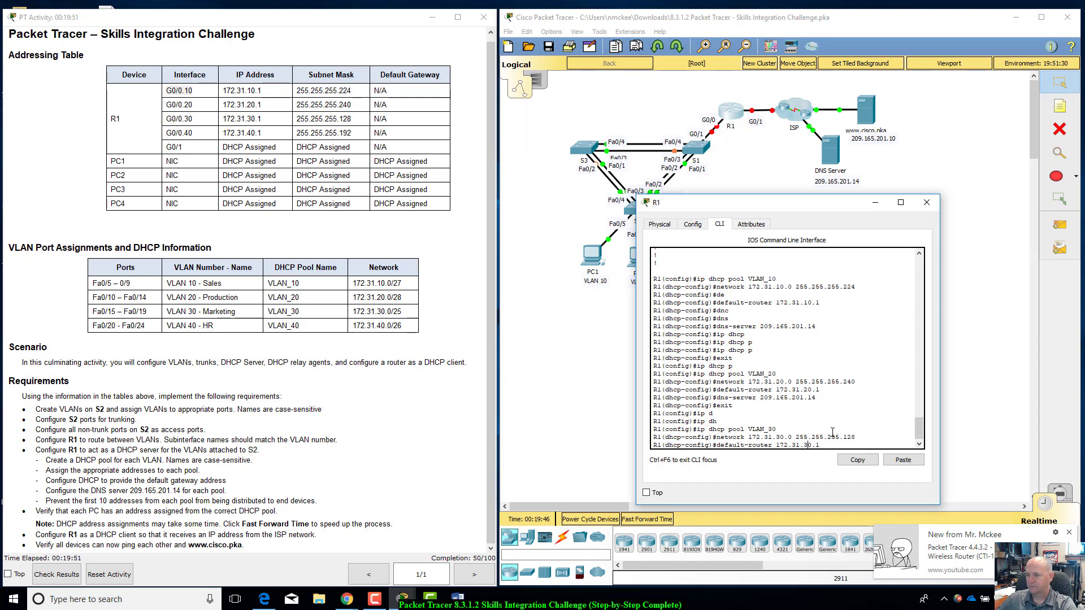
key(Return)
Set the DNS server of the VLAN_30 pool to 209.165.201.14 and return to global configuration mode.
key(Up)
key(Up)
key(Up)
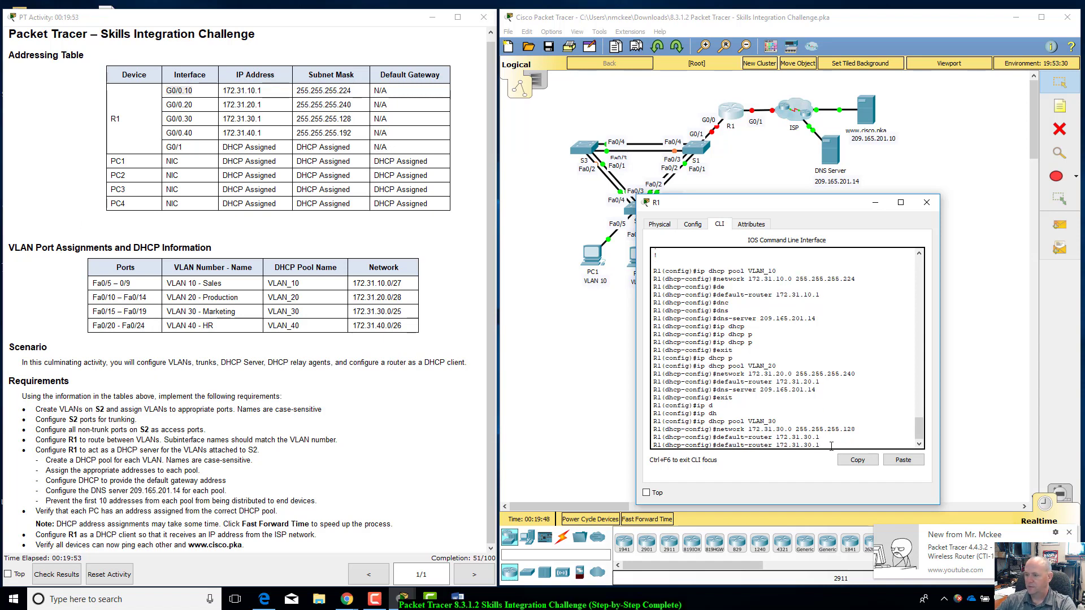
key(Up)
key(Up)
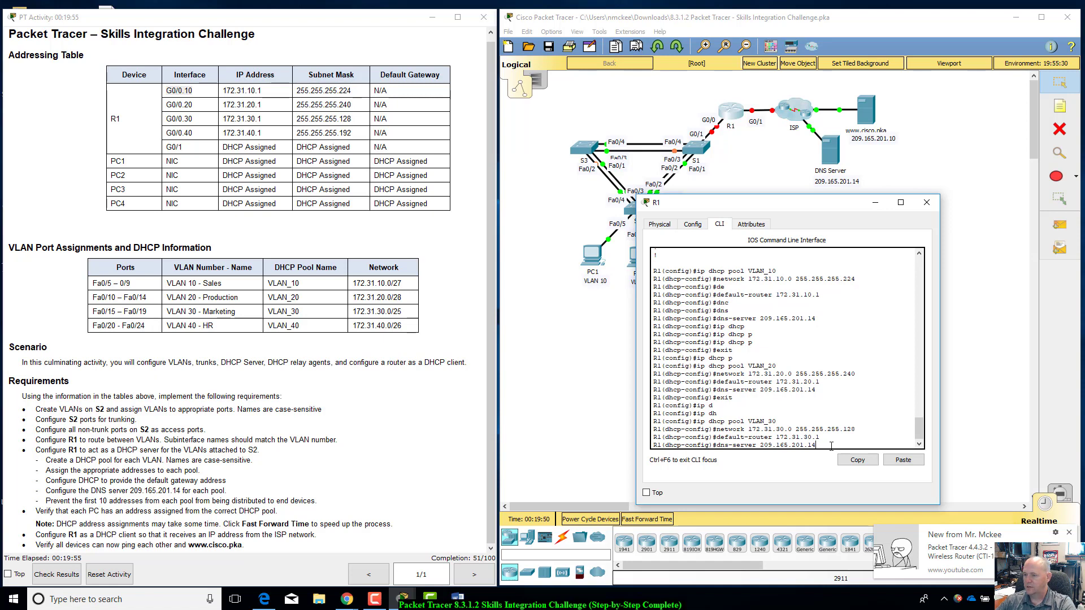
key(Return)
text(exit)
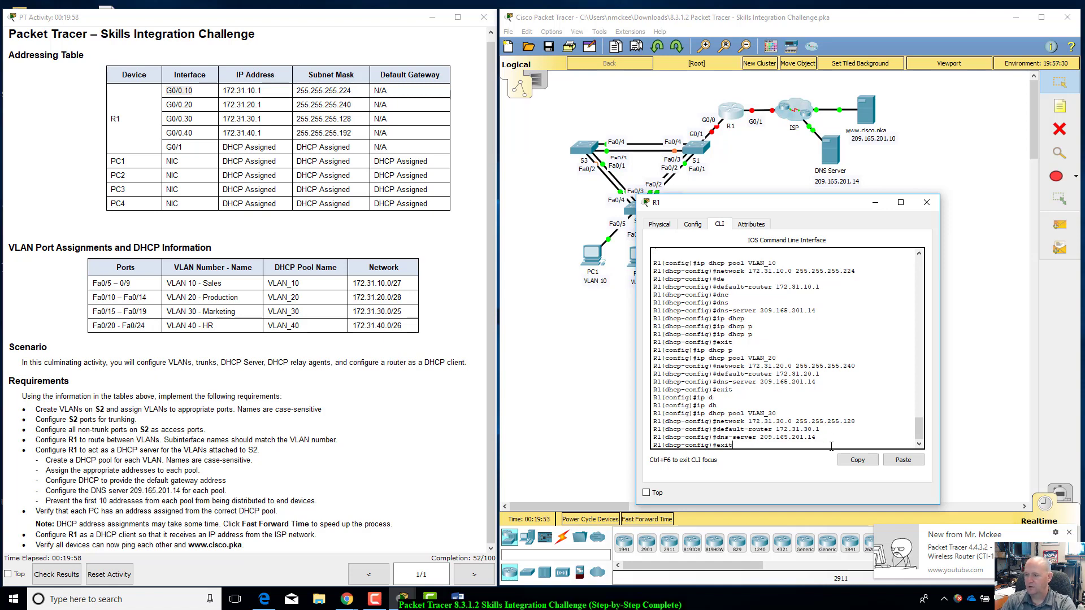
key(Return)
Create a DHCP pool named VLAN_40 on R1.
text(ig)#i)
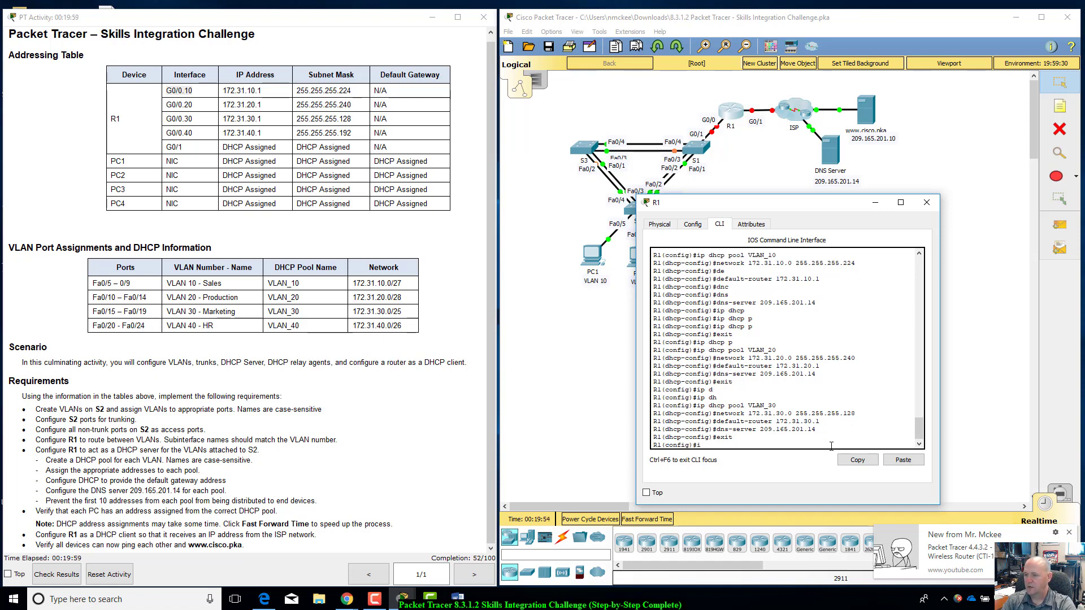
text(p d)
text(ch)
key(BackSpace)
key(BackSpace)
text(h)
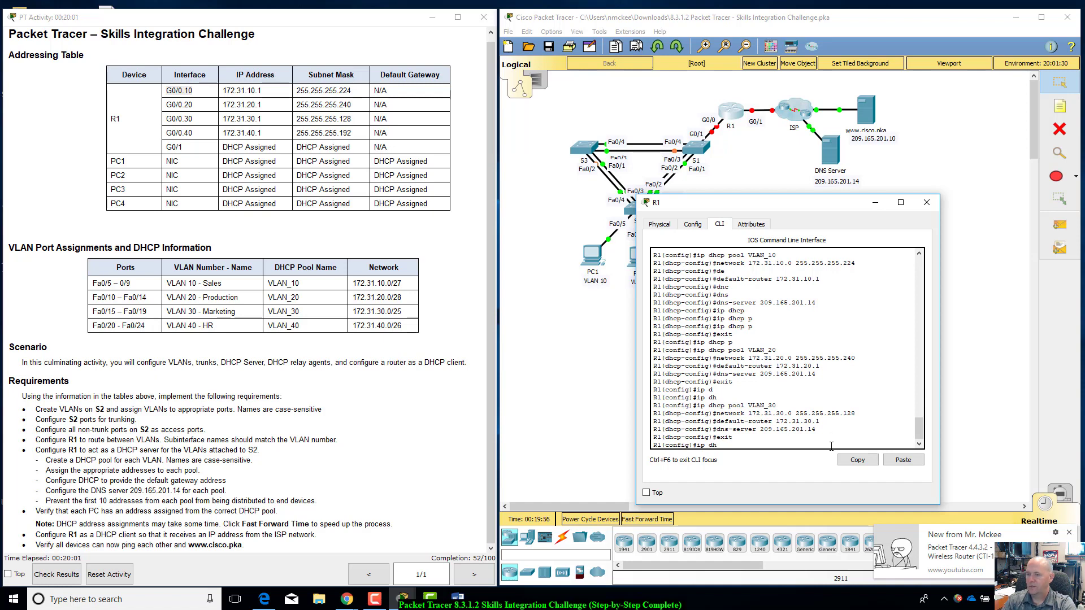
text(cp)
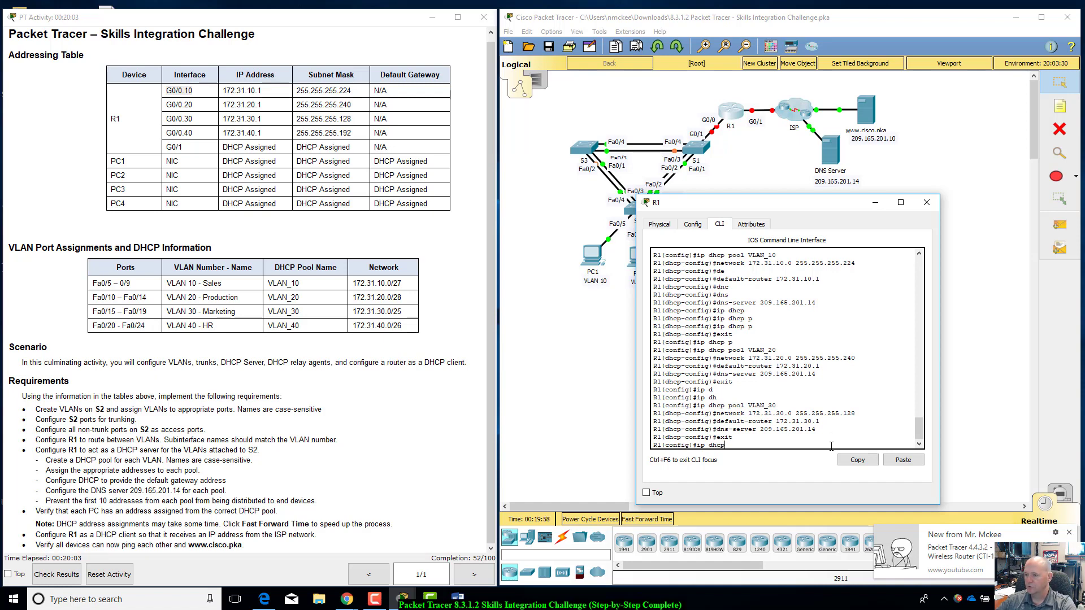
key(Tab)
text(p)
key(Tab)
text(ool)
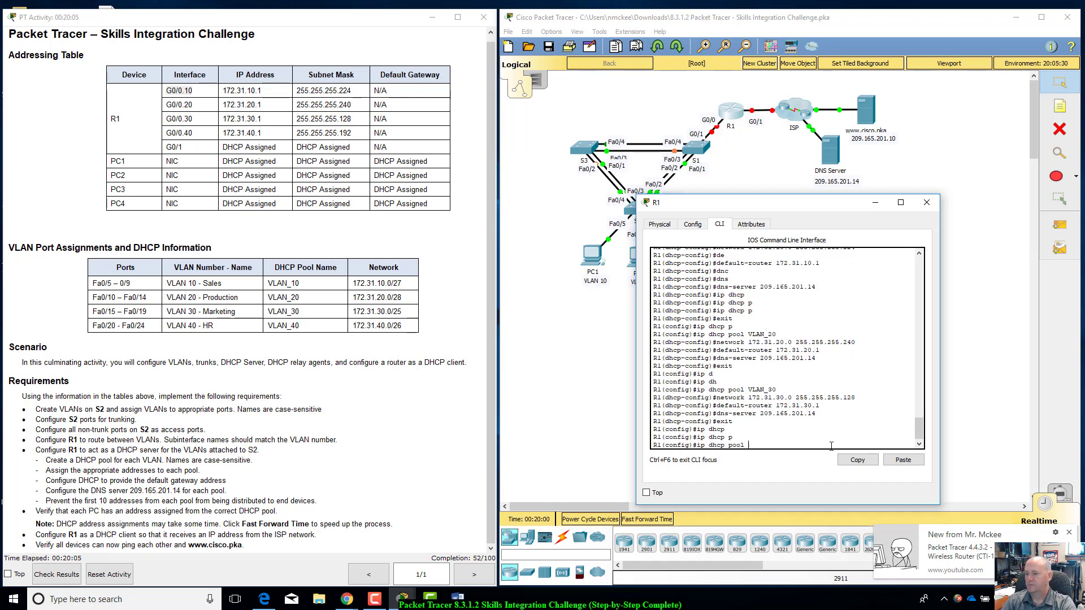
text( VLA)
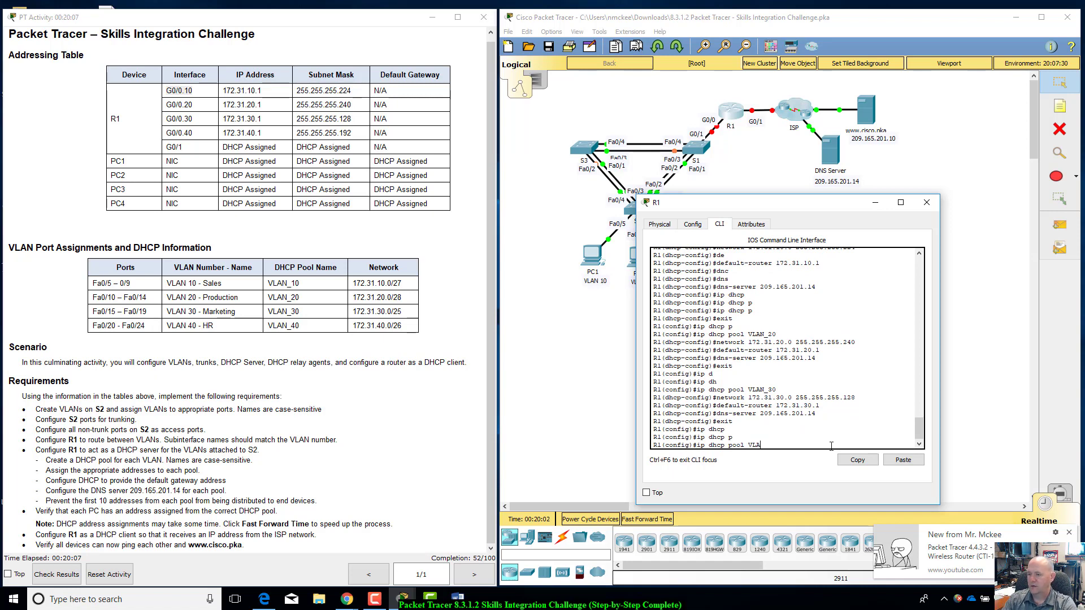
text(N_40)
key(Return)
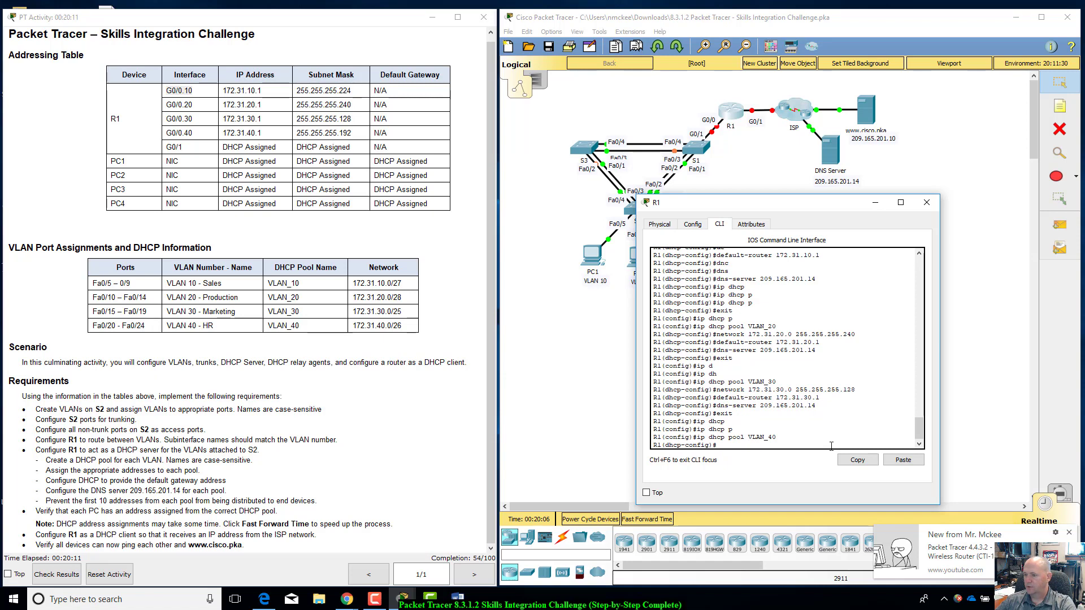
Assign network 172.31.40.0 with mask 255.255.255.192 to R1's VLAN_40 DHCP pool and return to global configuration mode.
key(Up)
key(Up)
key(Up)
key(Up)
key(Up)
key(Left)
key(Left)
key(BackSpace)
text(4)
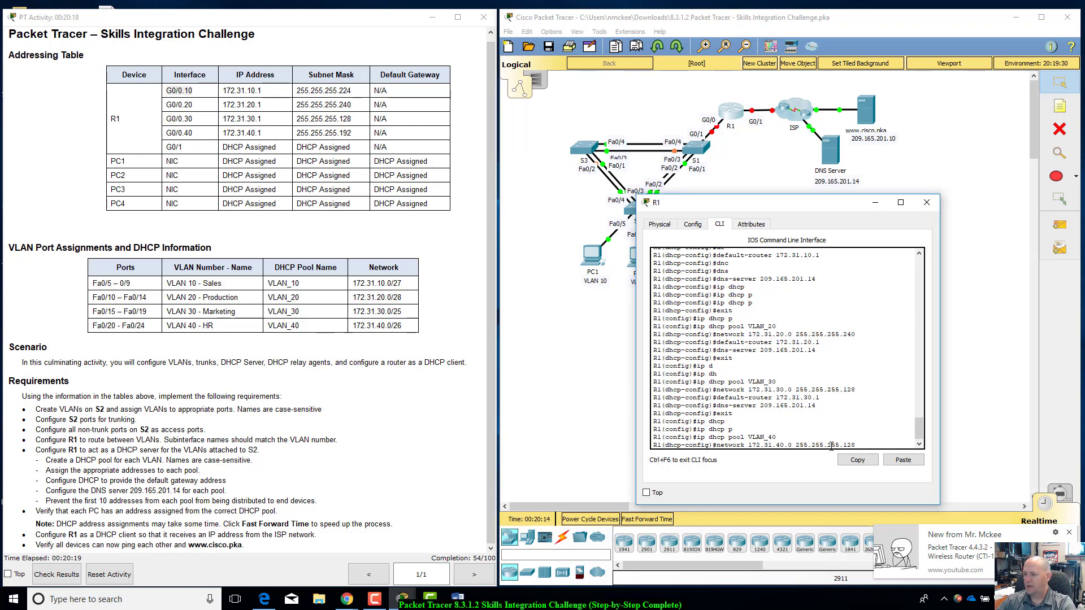
key(BackSpace)
key(BackSpace)
key(BackSpace)
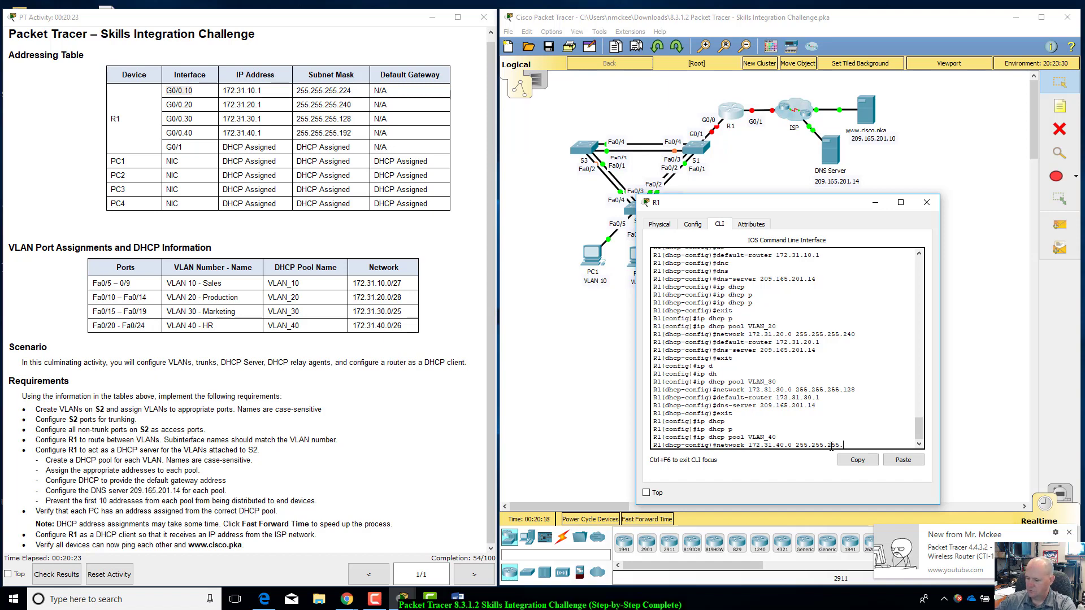
text(192)
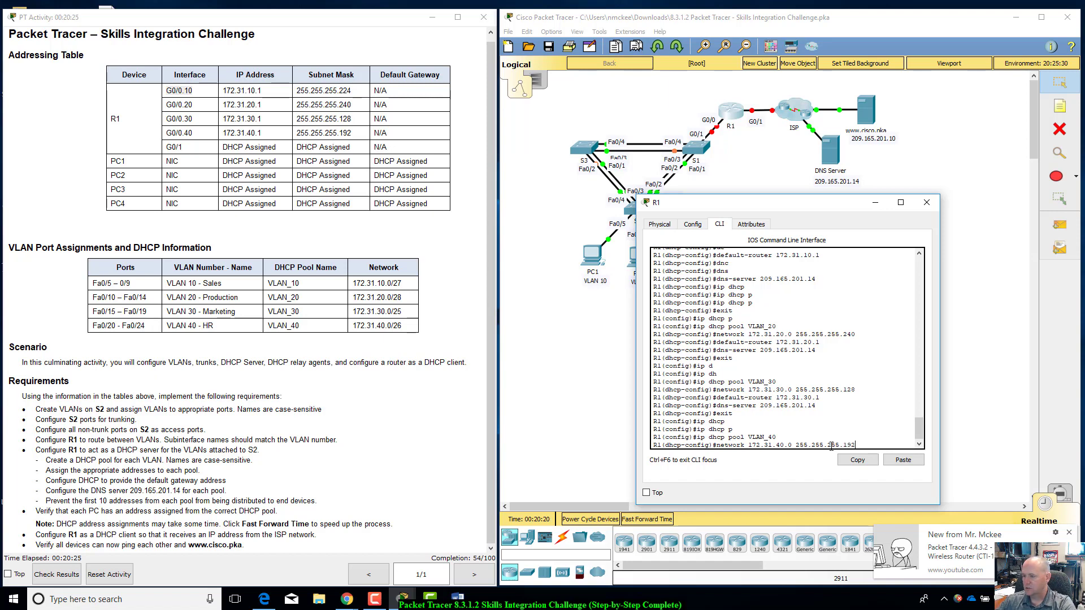
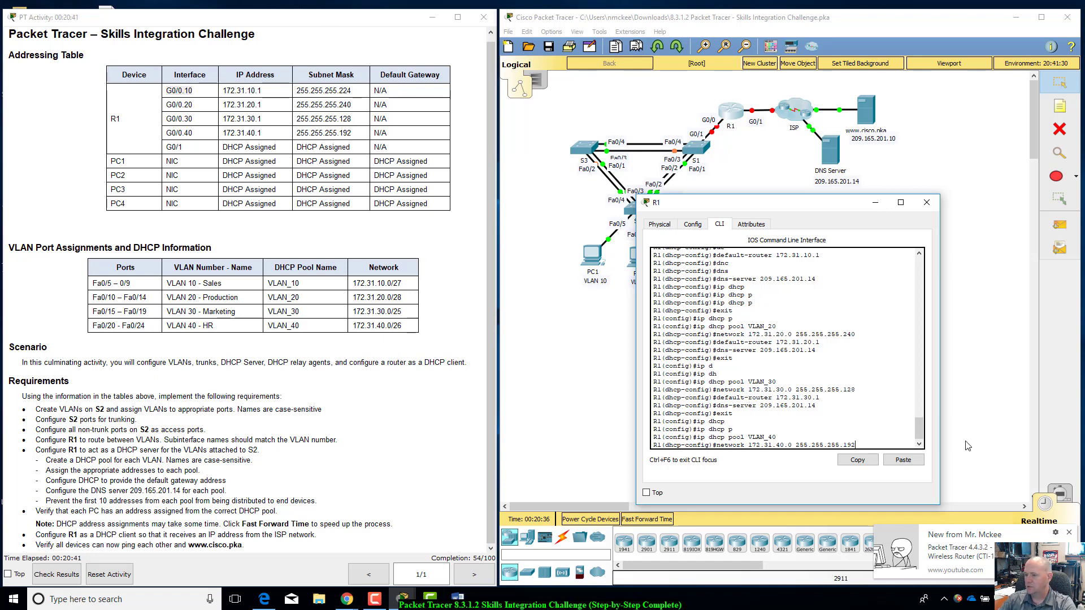
key(Return)
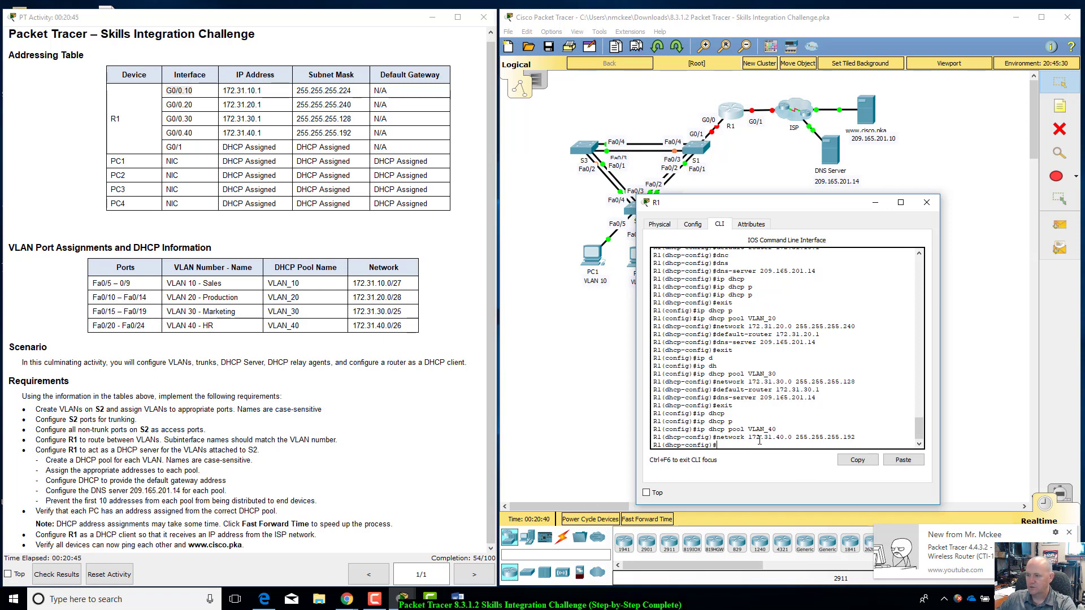
text(exit)
key(Return)
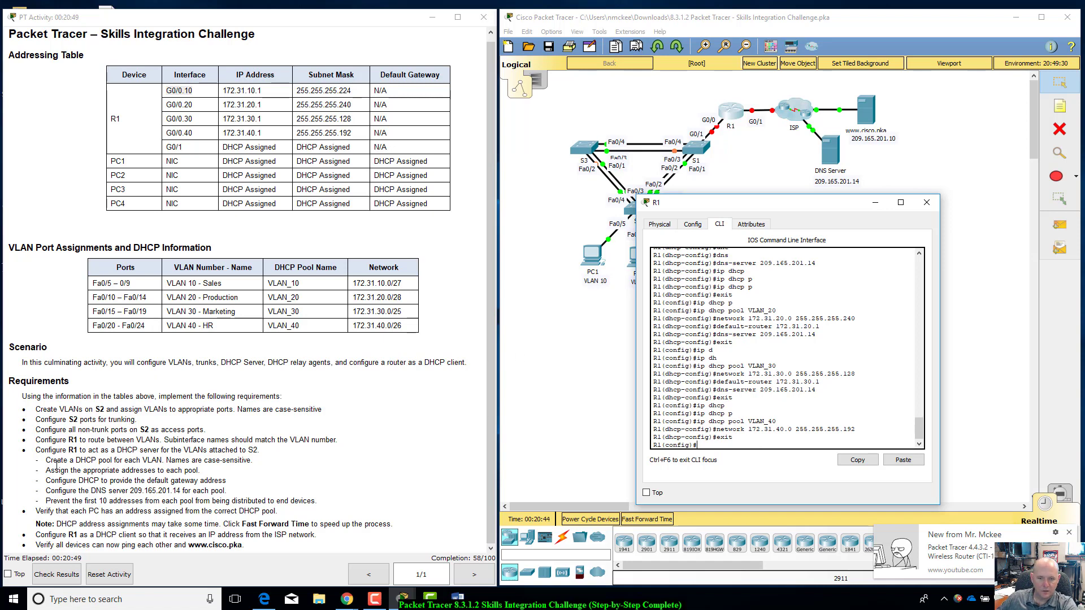
Exclude the first ten VLAN 10 addresses, 172.31.10.1 through 172.31.10.10, from DHCP assignment on R1.
drag(51, 461, 328, 501)
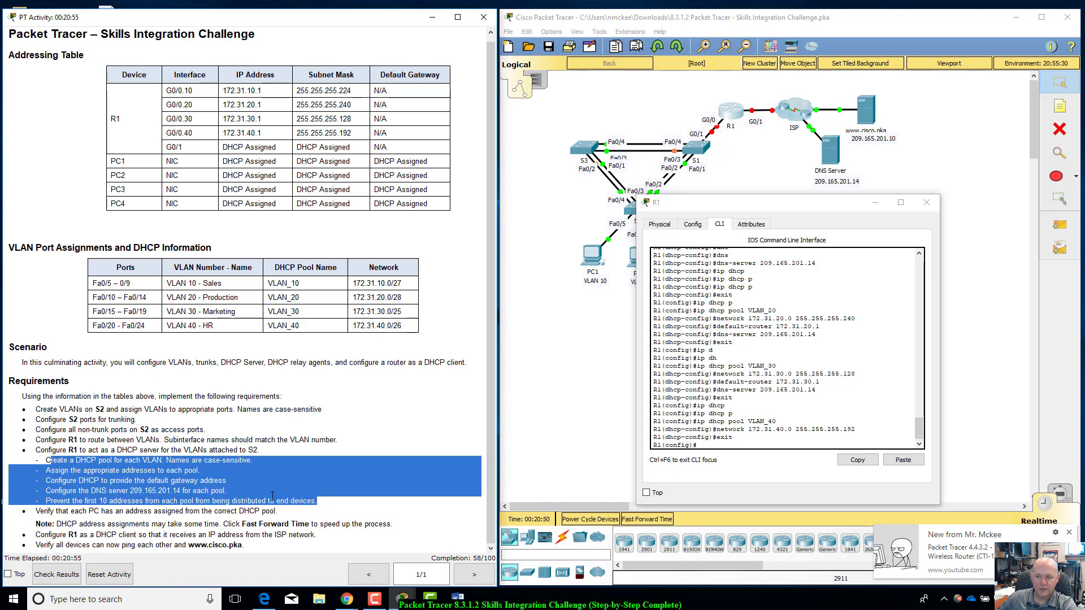
click(737, 444)
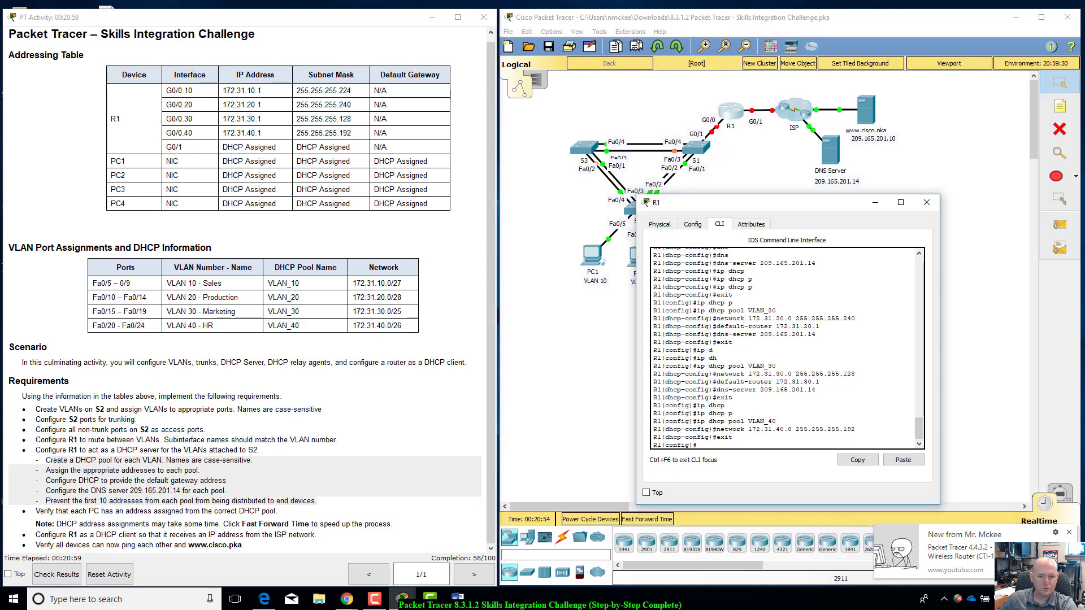
click(189, 481)
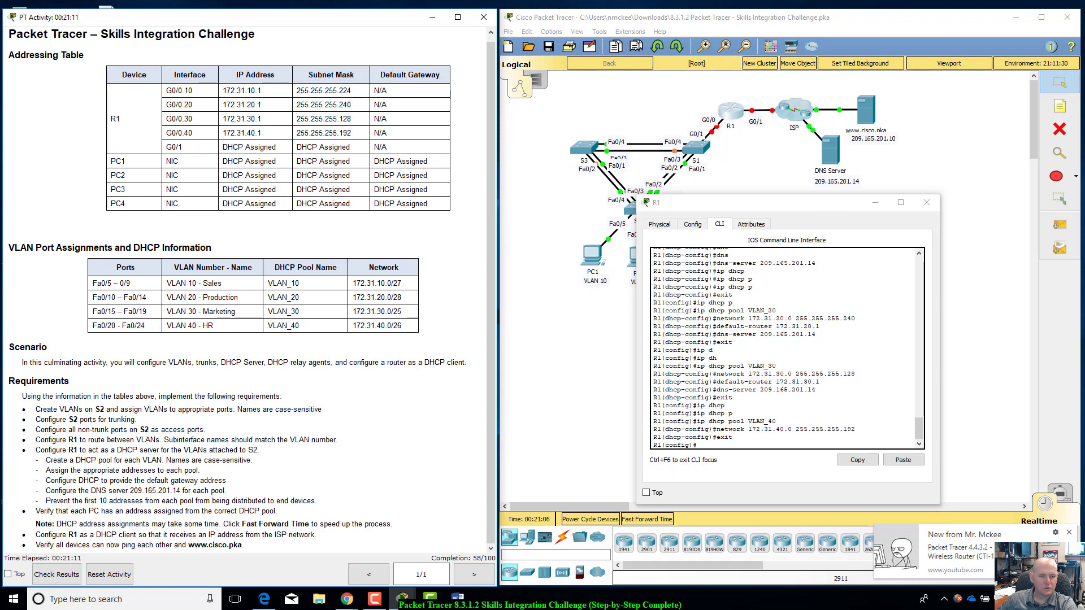
click(727, 444)
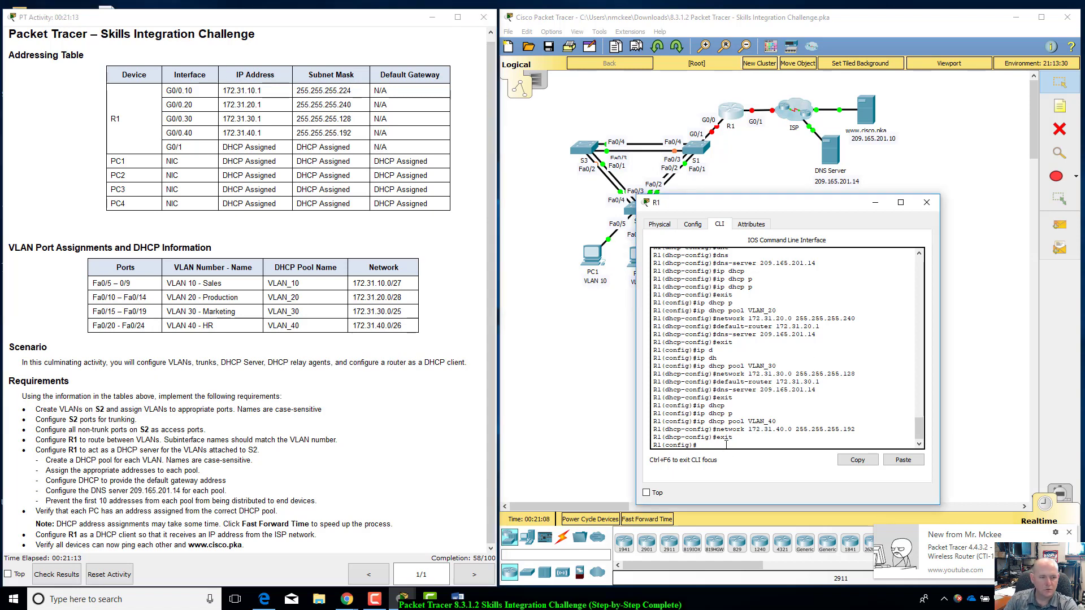
text(ip)
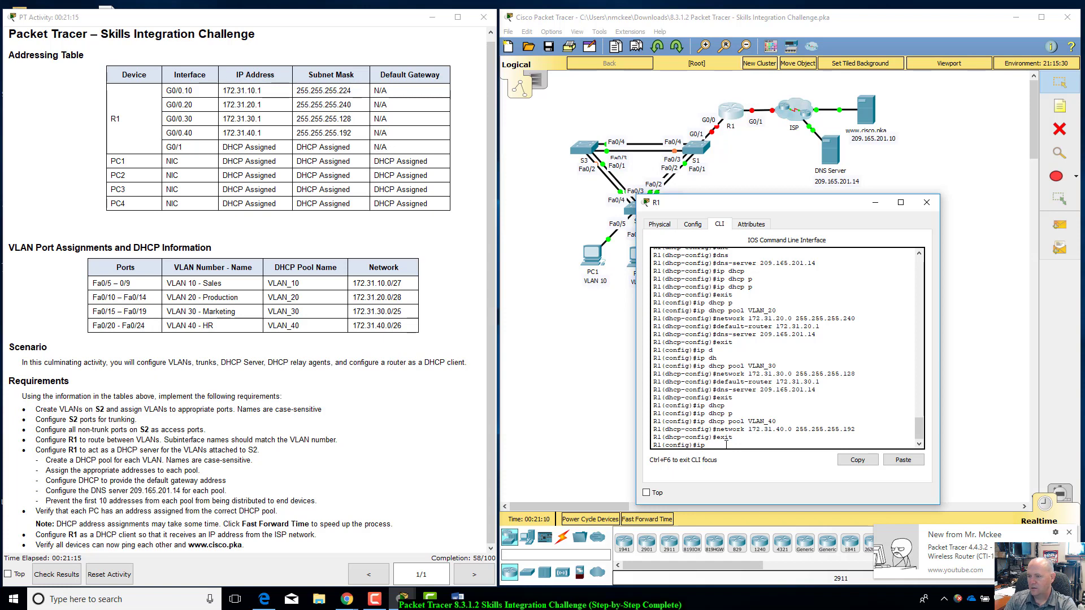
text( dh)
key(Tab)
text(e)
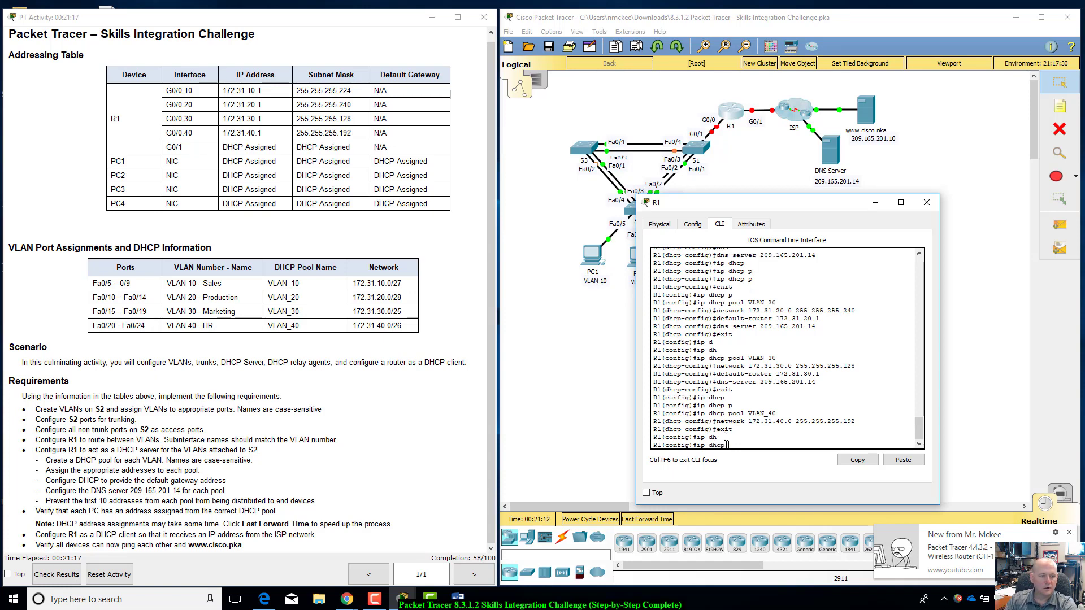
text(x)
key(Tab)
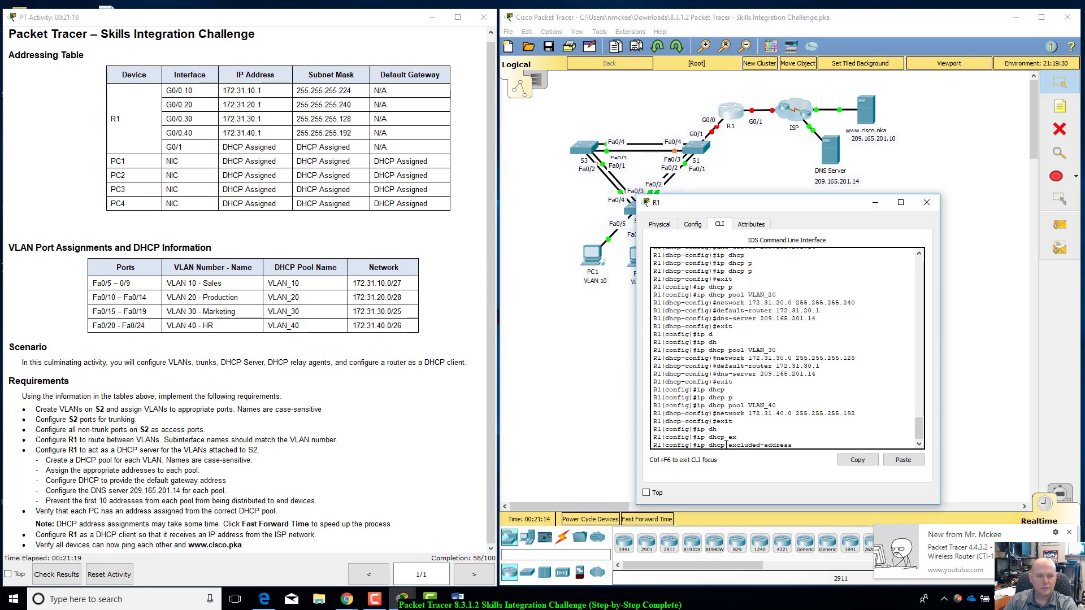
text(172.)
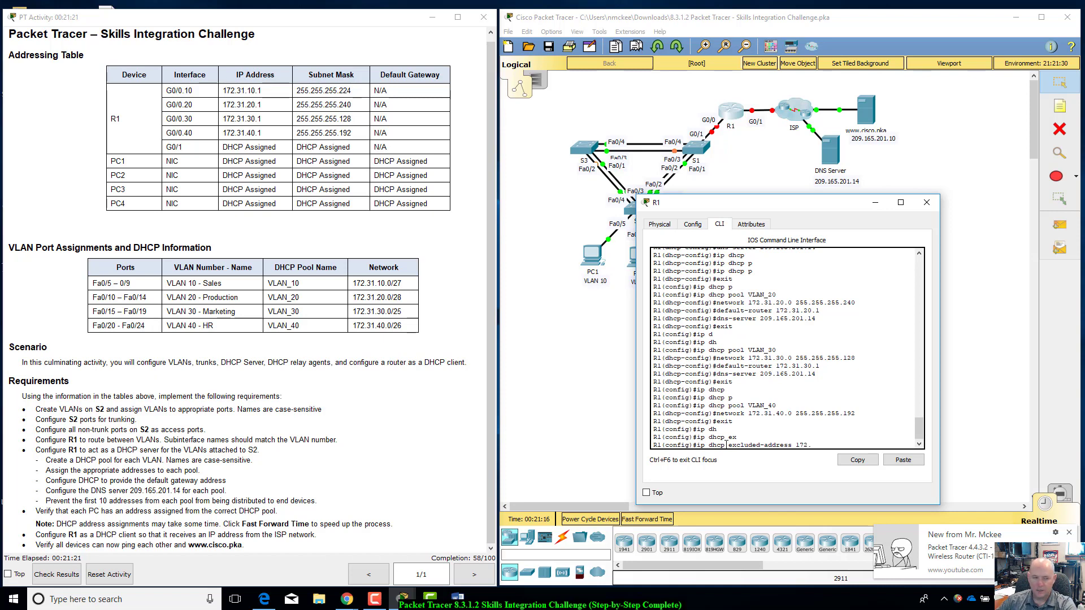
text(31)
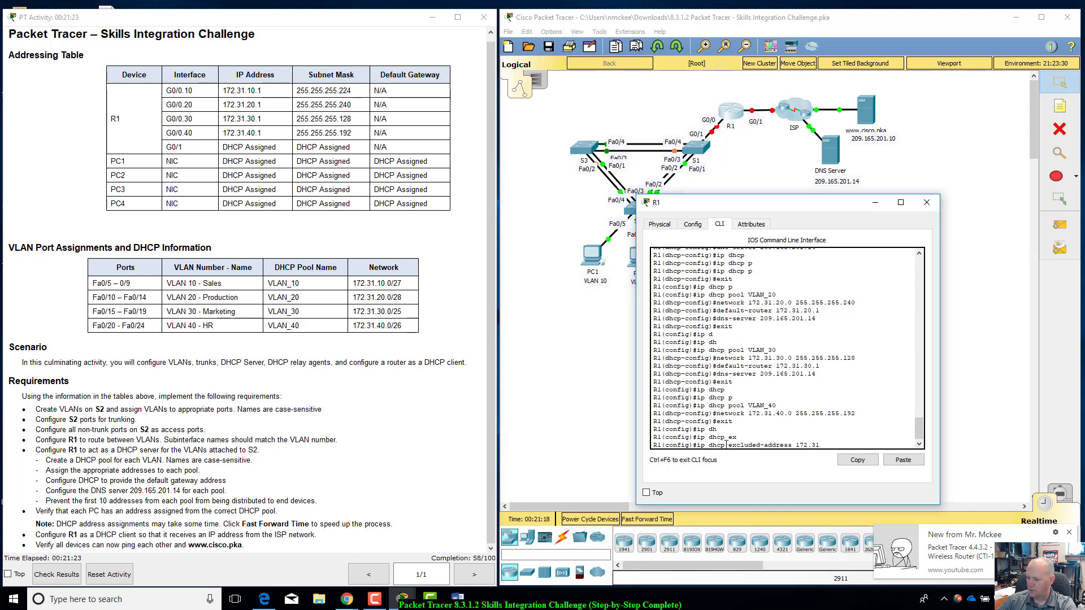
text(.10.1 172.31.10)
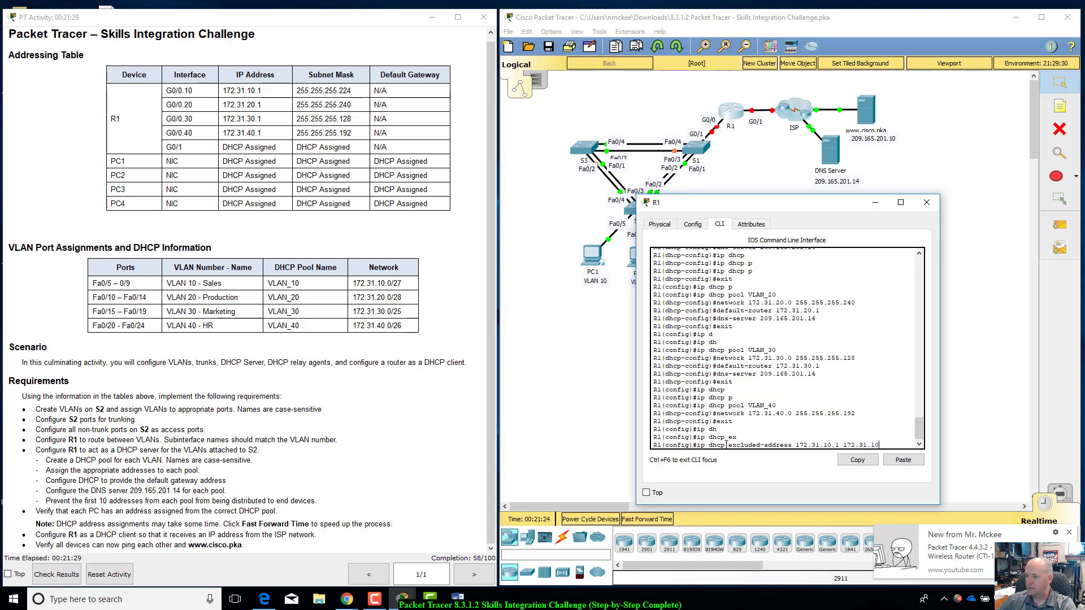
text(.10)
key(Return)
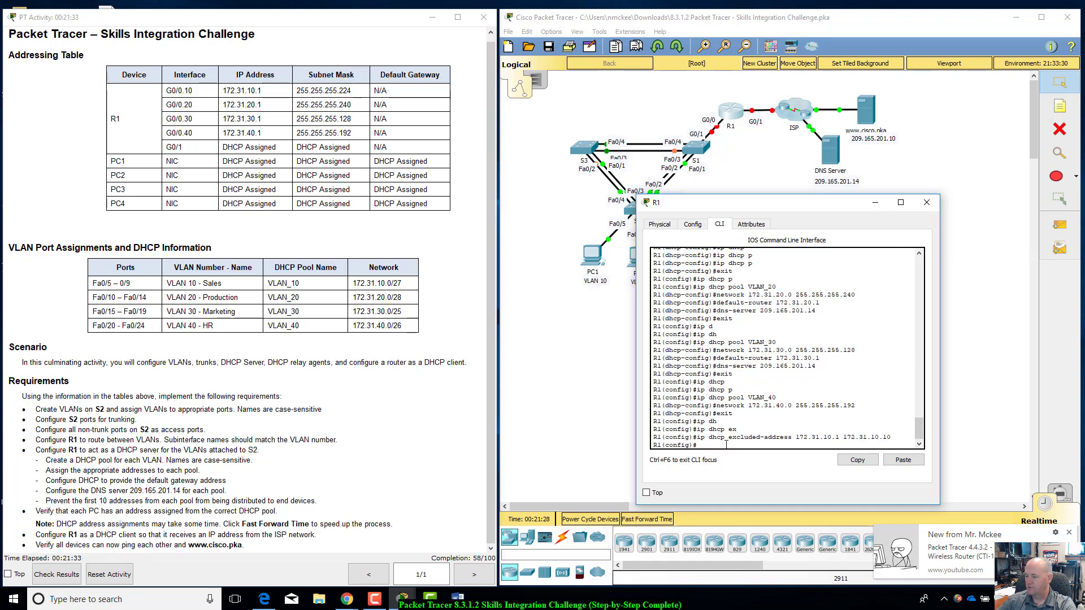
Exclude the VLAN 20 addresses 172.31.20.1 through 172.31.20.10 from DHCP assignment on R1.
key(Up)
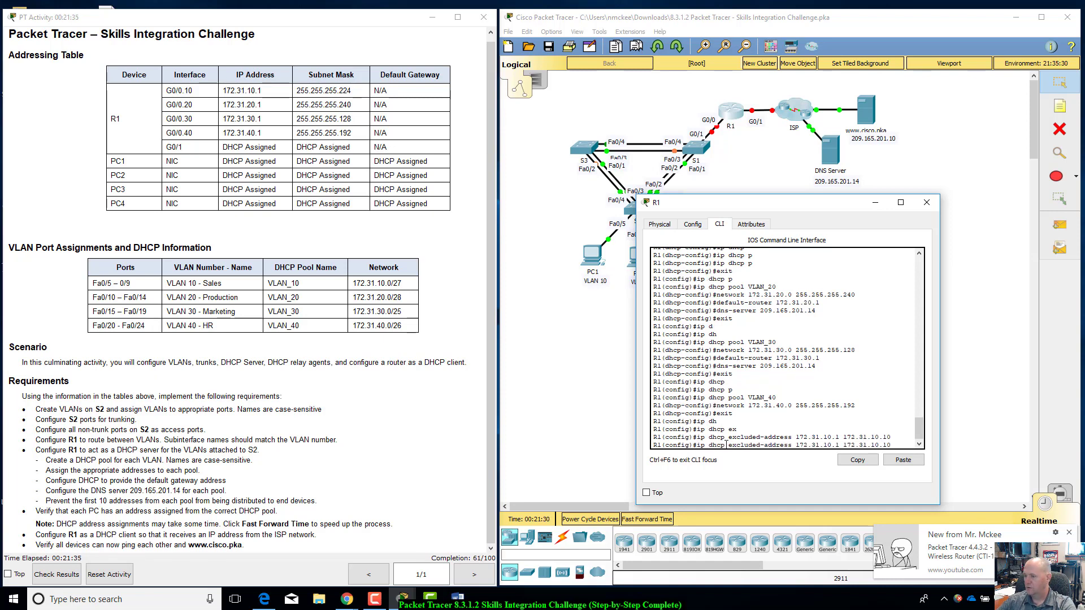
key(BackSpace)
text(2)
key(Right)
key(Right)
key(Right)
key(Right)
key(Right)
key(Right)
key(Right)
key(Right)
key(Right)
key(Right)
key(Right)
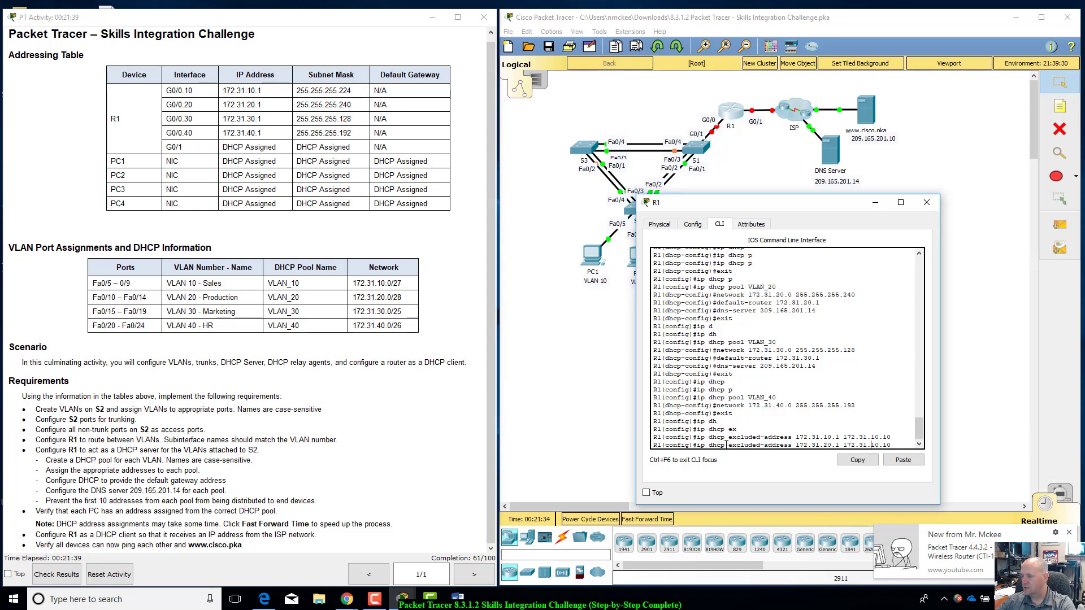
key(Delete)
text(2)
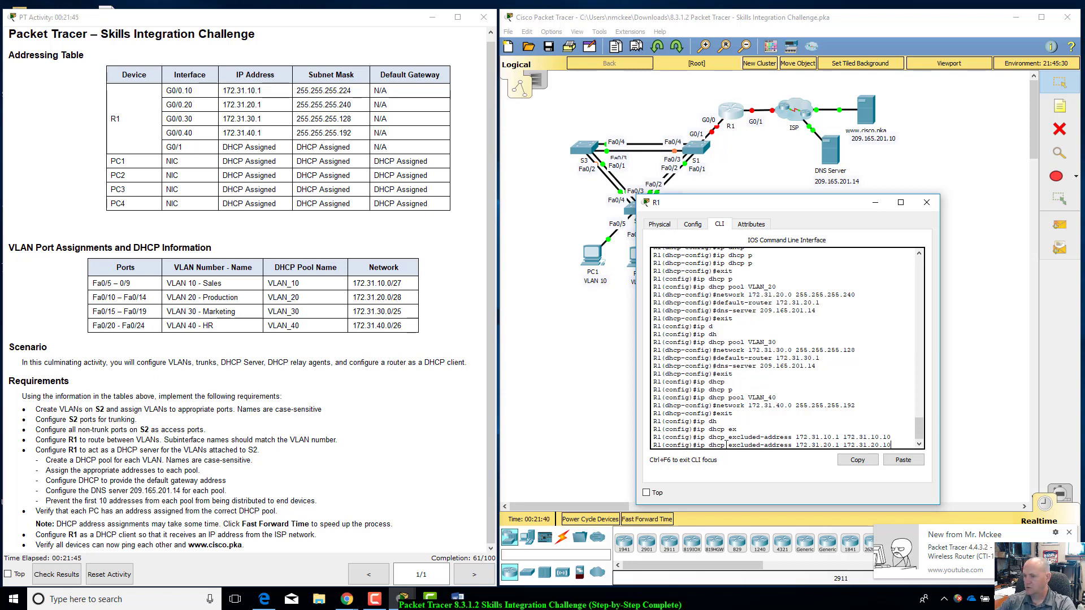
key(Return)
Exclude the VLAN 30 addresses 172.31.30.1 through 172.31.30.10 from DHCP assignment on R1.
key(Up)
key(Left)
key(Left)
key(Left)
key(Left)
key(Left)
key(Left)
key(Left)
key(Left)
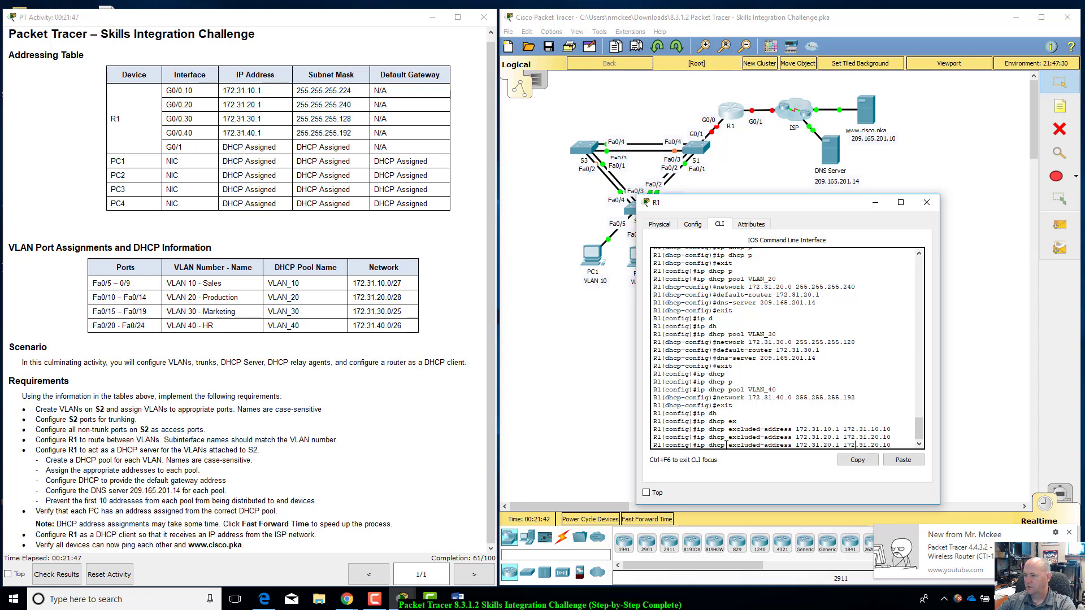
key(BackSpace)
text(3)
key(Left)
key(BackSpace)
text(3)
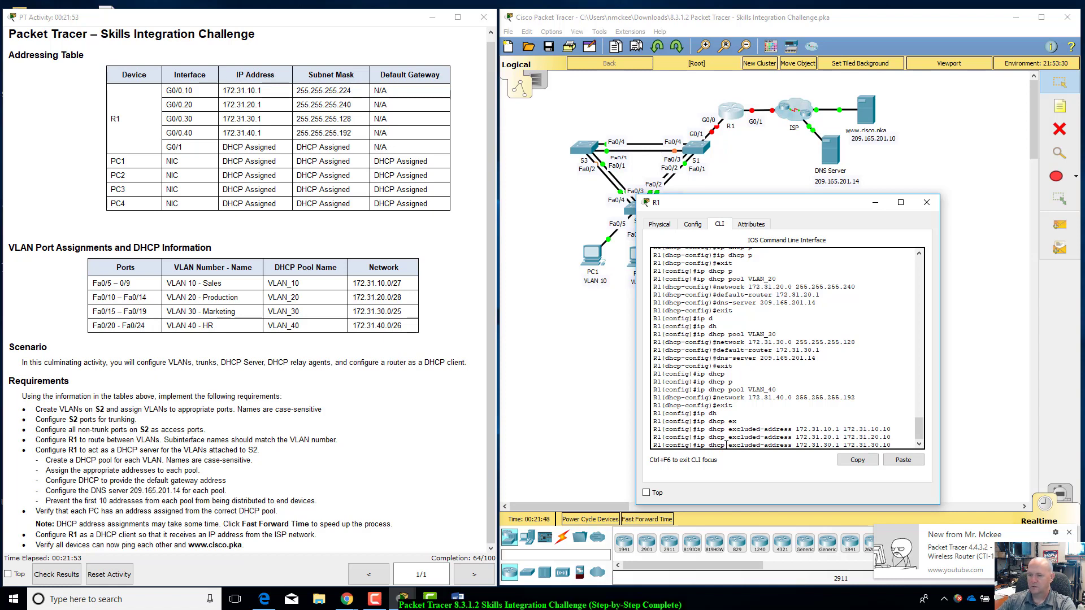
key(Return)
Exclude the VLAN 40 addresses 172.31.40.1 through 172.31.40.10 from DHCP assignment on R1.
key(Up)
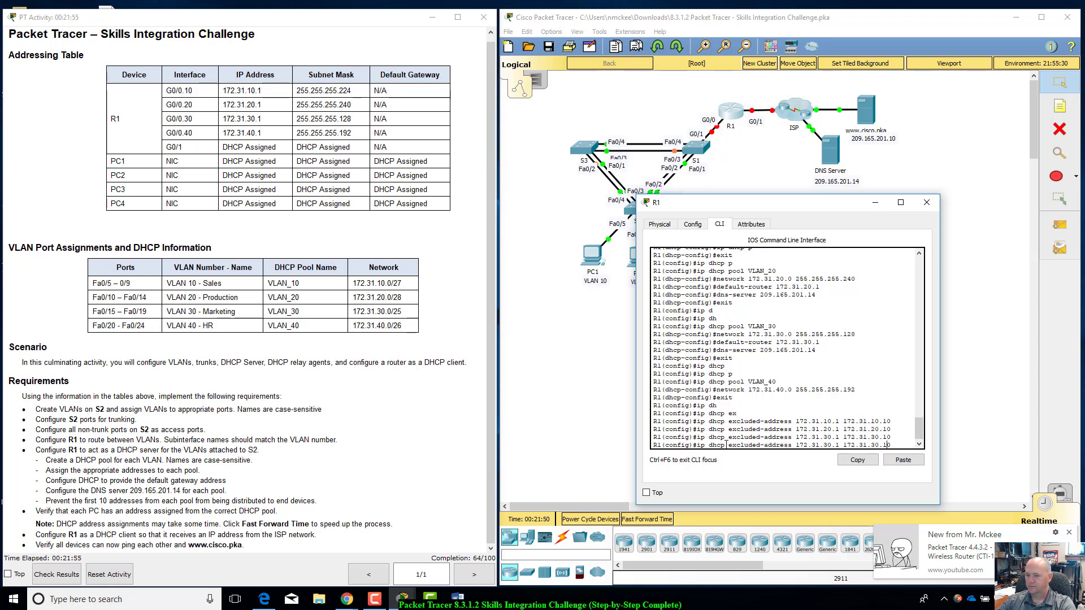
key(Left)
key(Left)
key(Left)
key(Left)
key(Left)
key(Left)
key(Left)
key(Left)
key(Left)
key(Left)
key(Left)
key(Left)
key(Right)
key(BackSpace)
text(4)
key(Right)
key(Right)
key(Right)
key(Right)
key(Right)
key(Right)
key(Right)
key(Right)
key(Right)
key(Right)
key(Right)
key(Right)
key(BackSpace)
text(4)
key(Return)
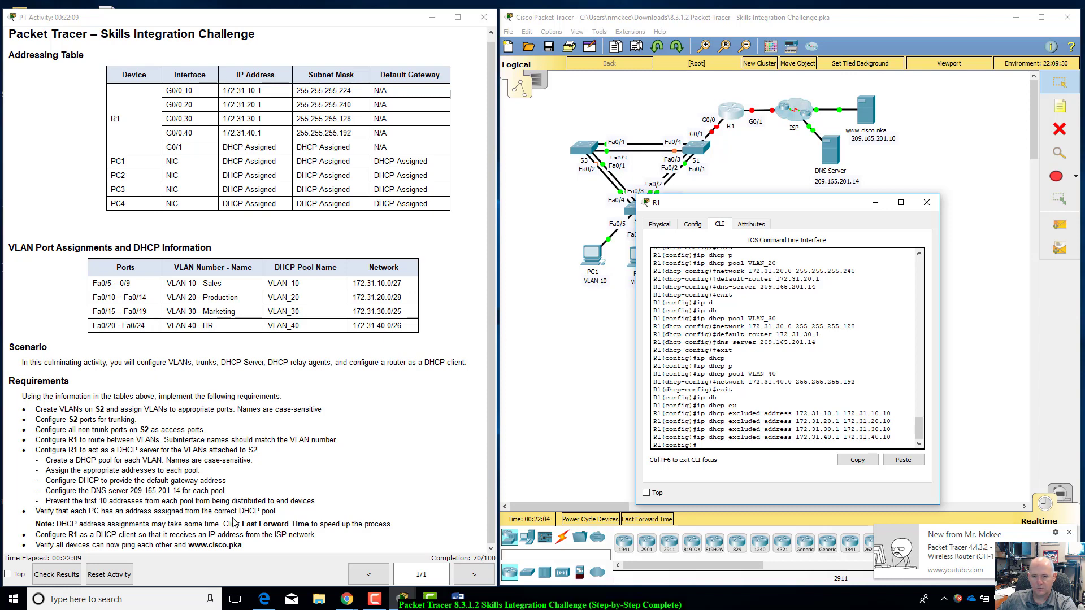
Leave global configuration mode and display R1's running configuration to check the DHCP exclusions and pools.
click(739, 420)
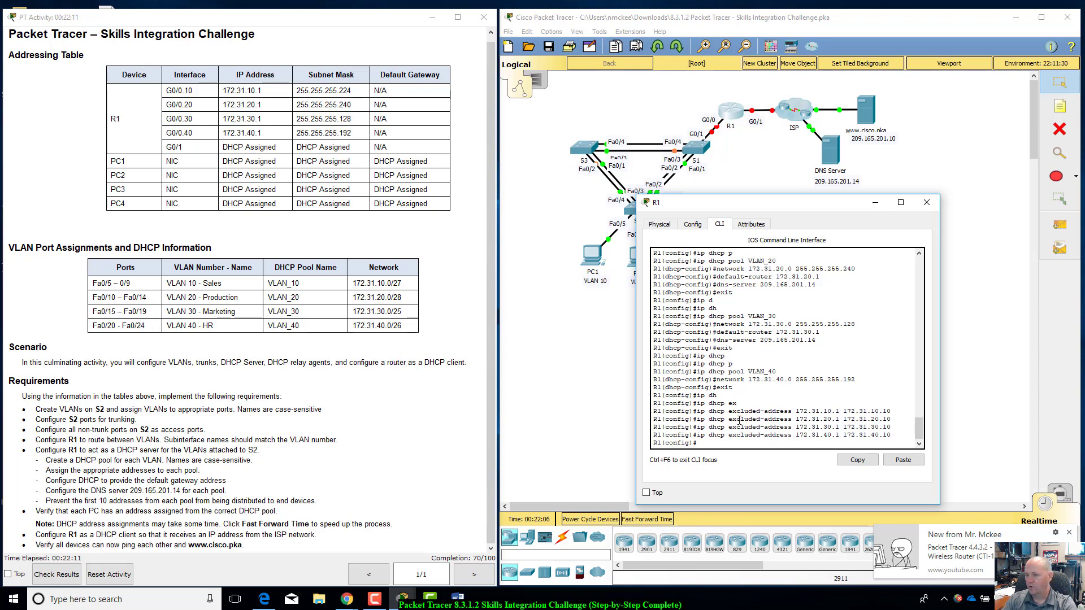
text(e)
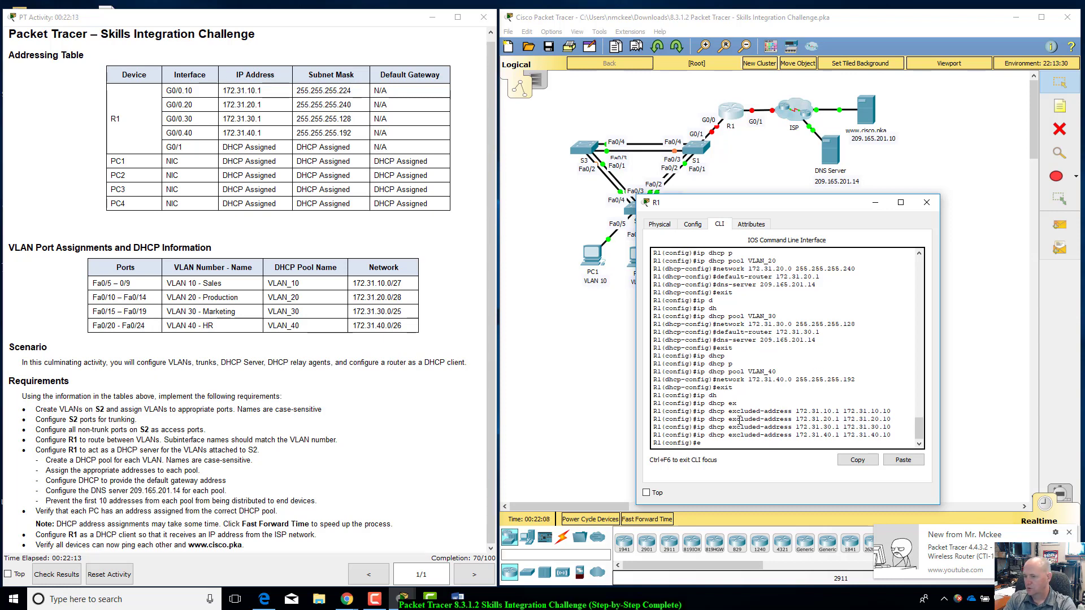
text(xit)
key(Return)
key(Return)
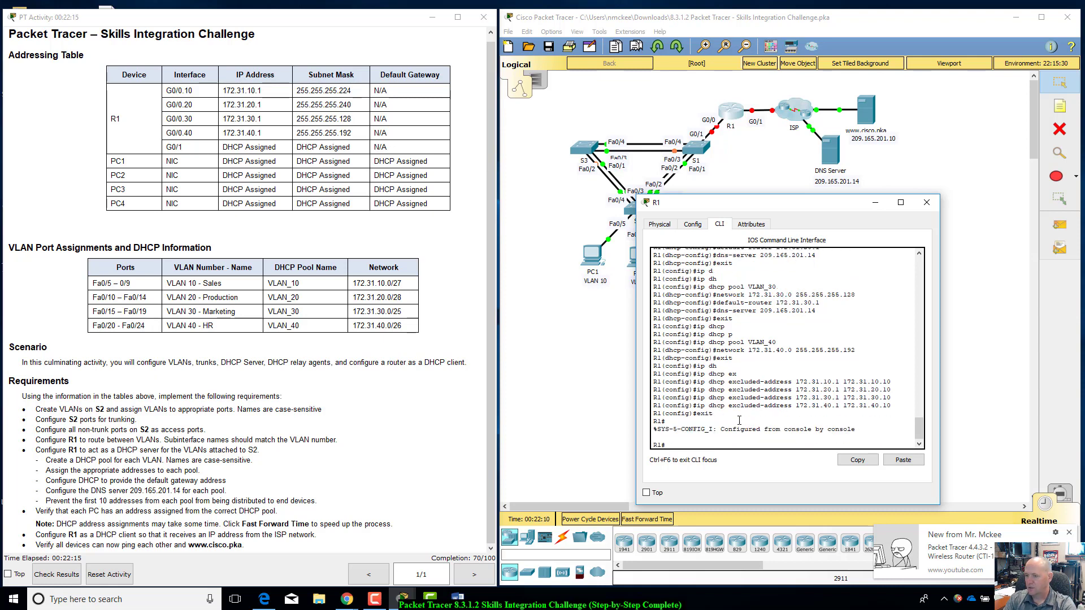
text(show run)
key(Return)
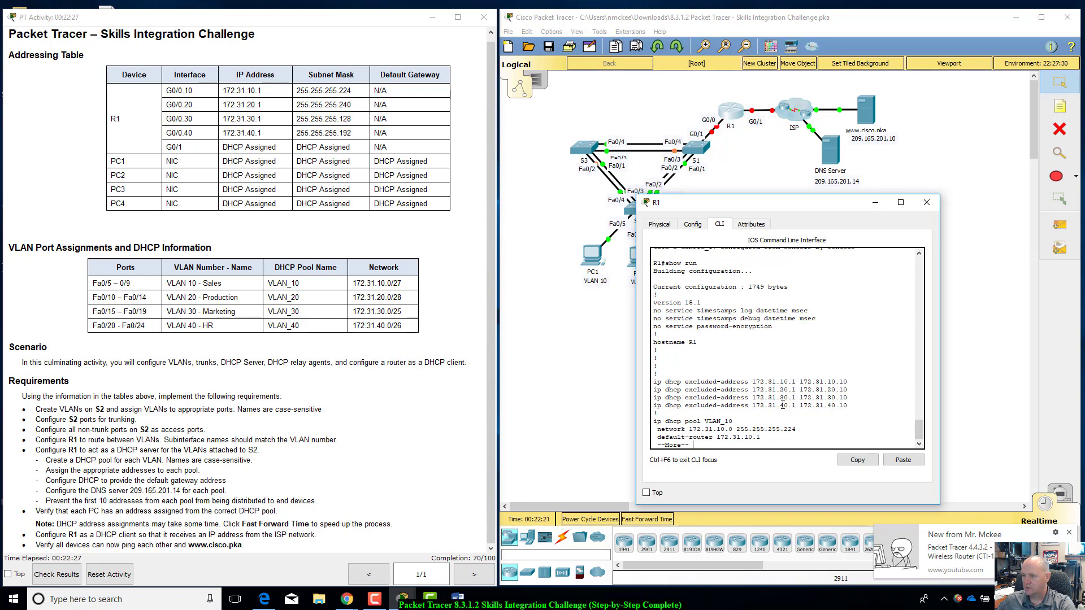
scroll(782, 405, down, 1)
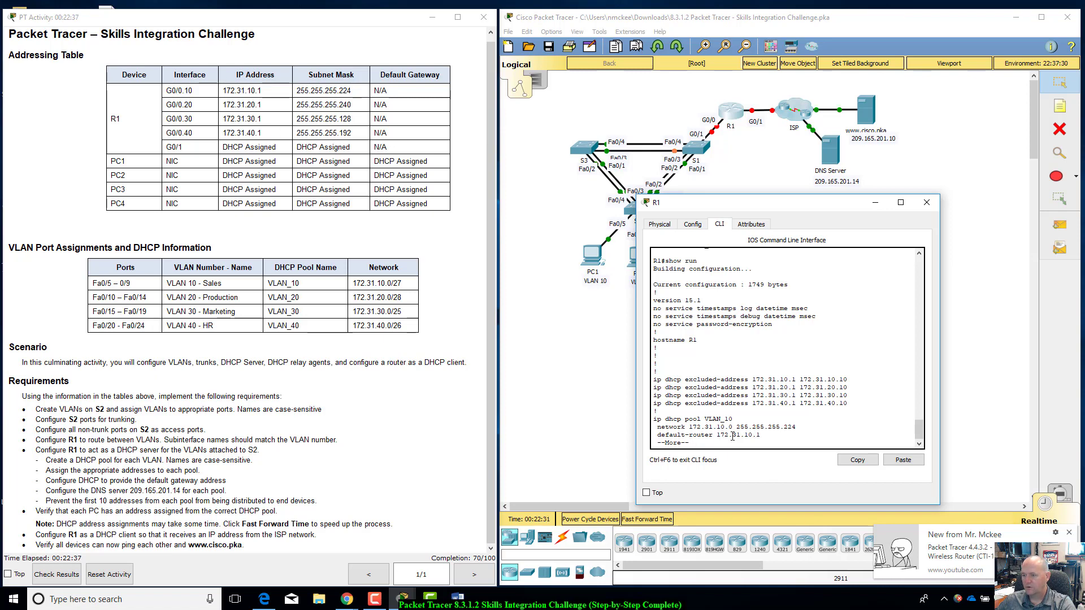
Page through the rest of R1's running configuration, examining the DHCP pools, the GigabitEthernet interfaces with their subinterfaces, and the default route.
key(space)
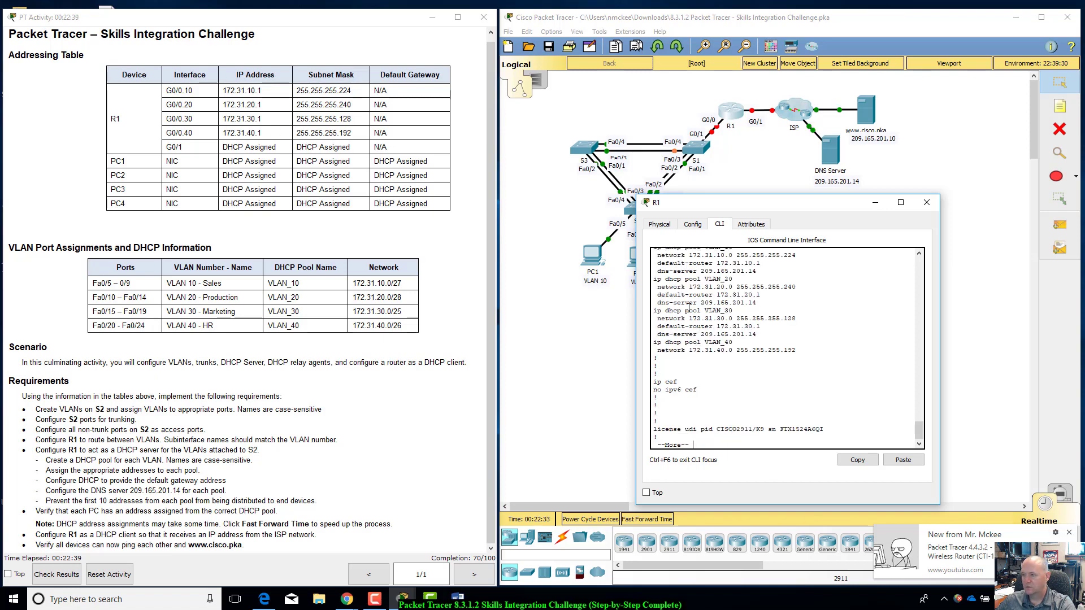
scroll(685, 297, up, 2)
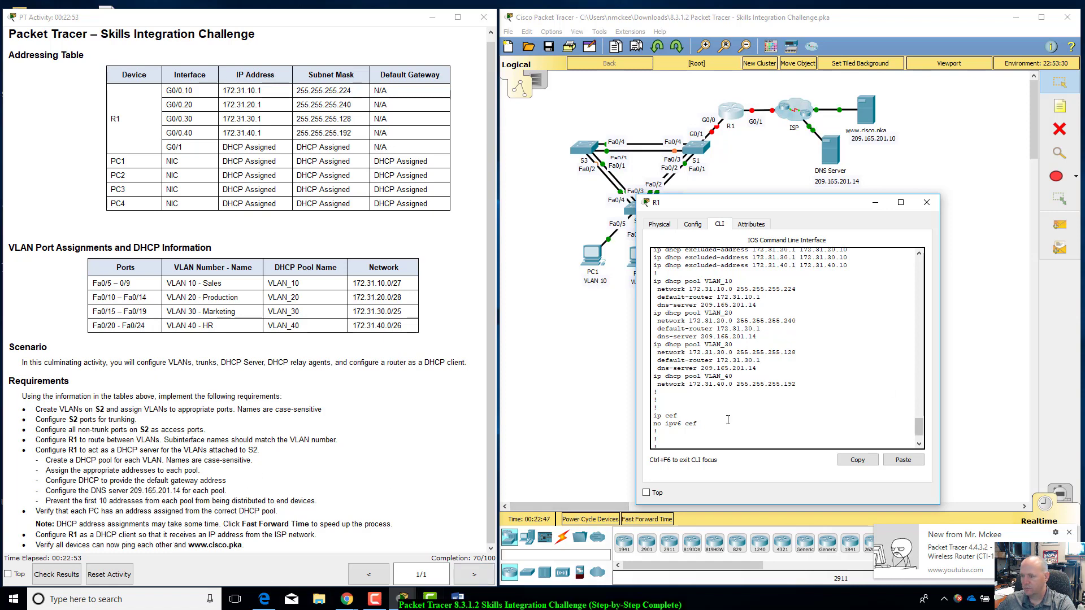
scroll(751, 395, down, 2)
key(space)
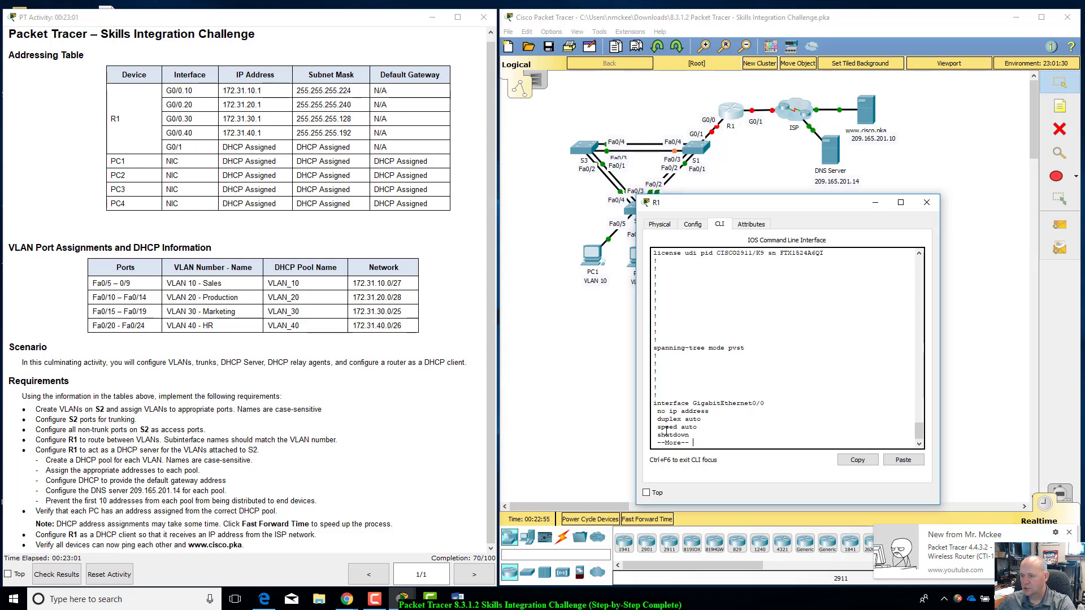
key(space)
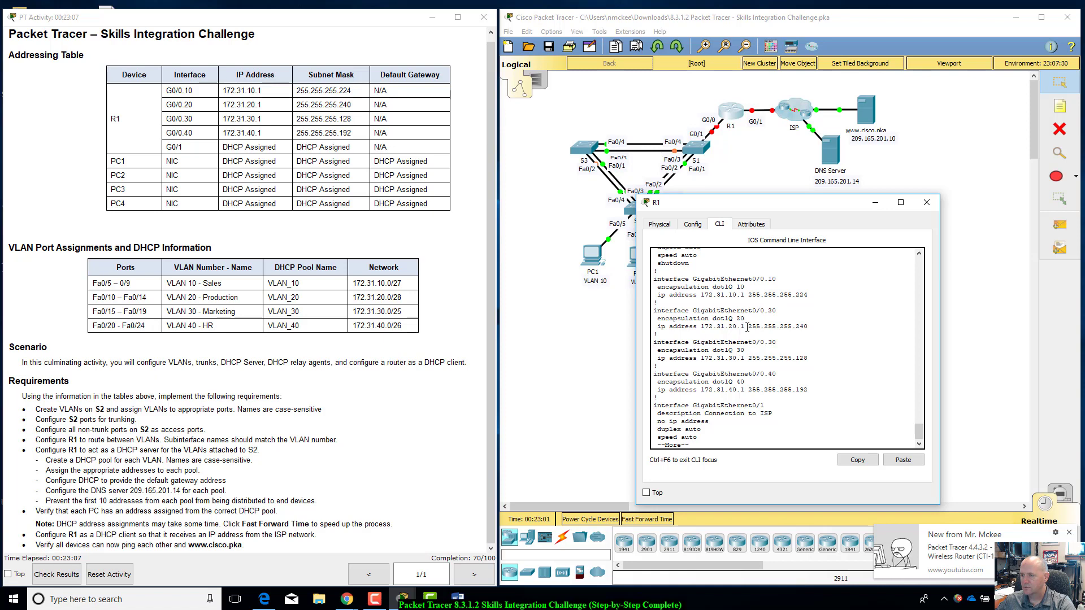
key(space)
key(space)
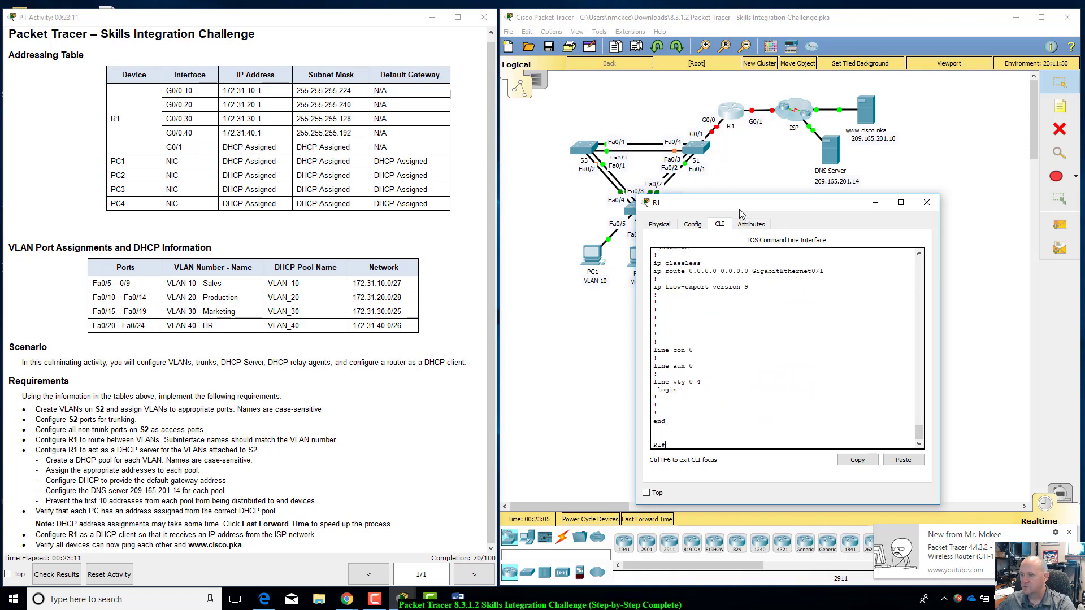
Enter global configuration mode on R1 and open interface g0/0 for configuration.
drag(743, 205, 737, 181)
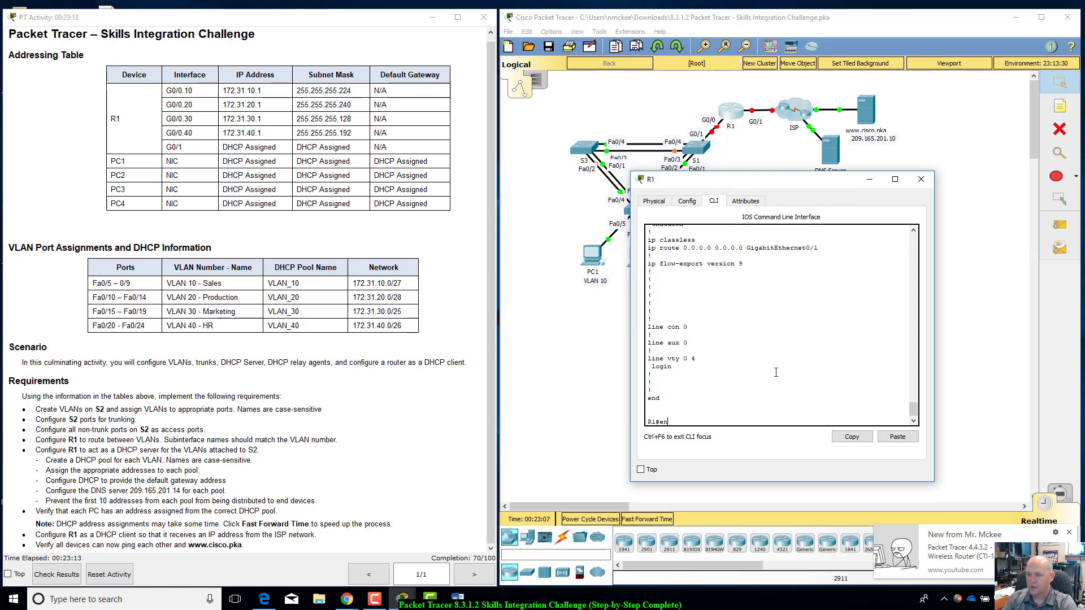
text(enable)
key(Return)
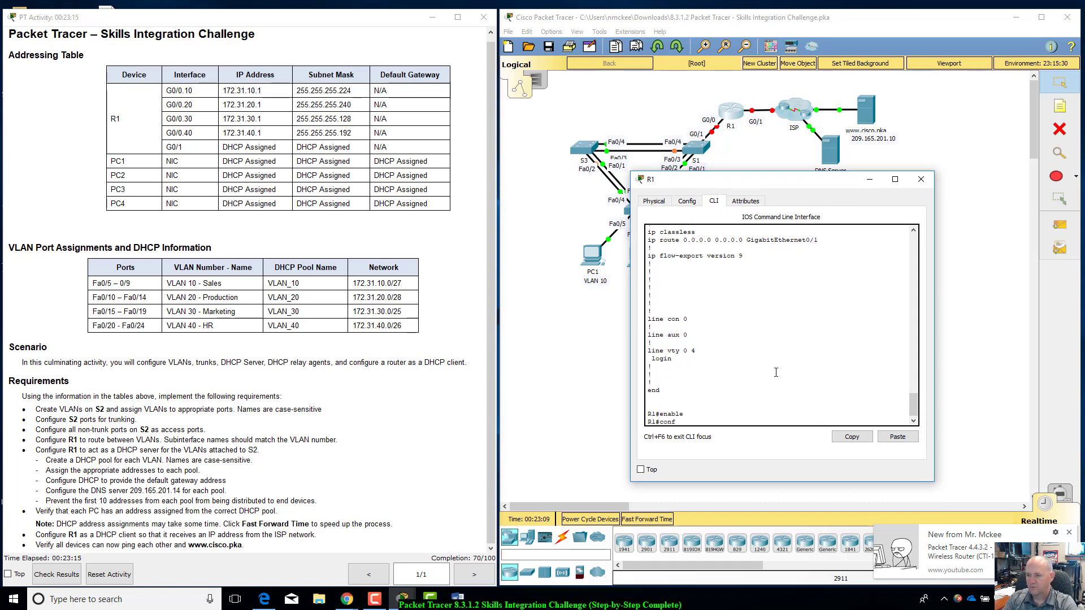
text(config t)
key(Return)
text(ig)#i)
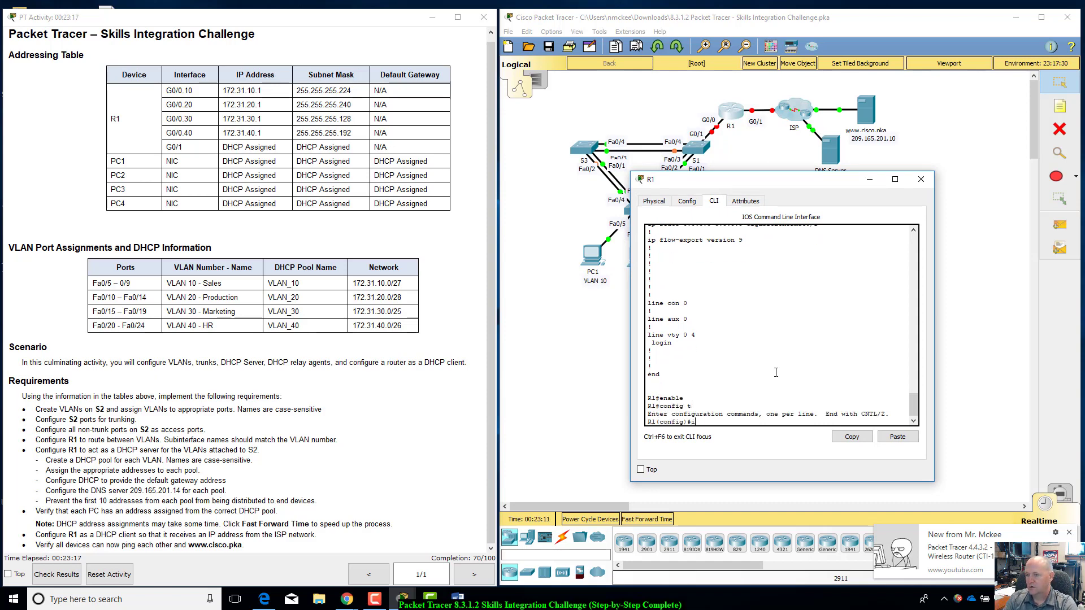
text(nt g0/0)
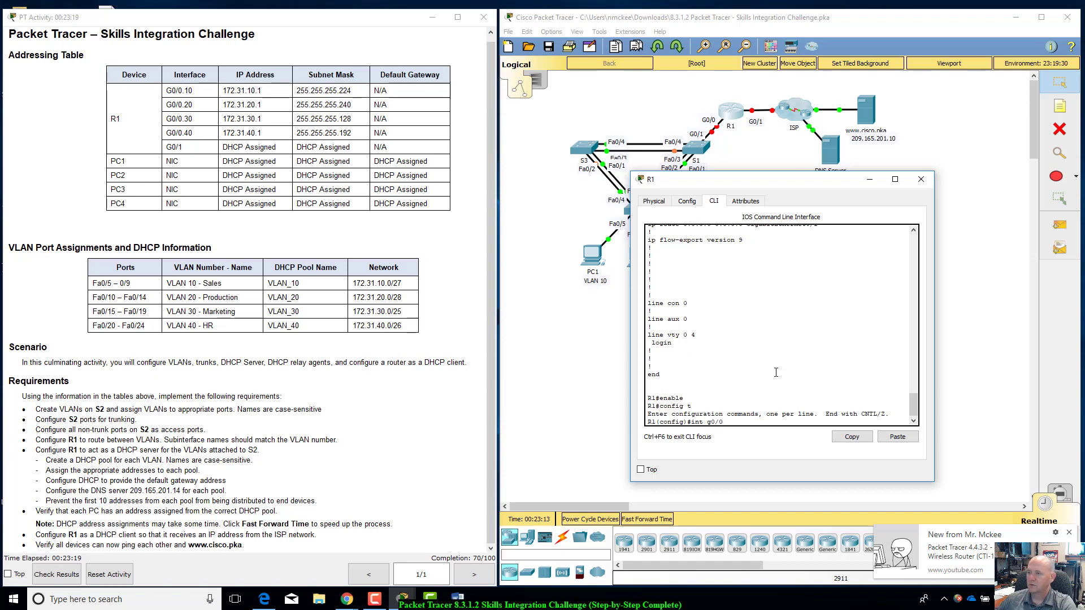
drag(831, 180, 787, 213)
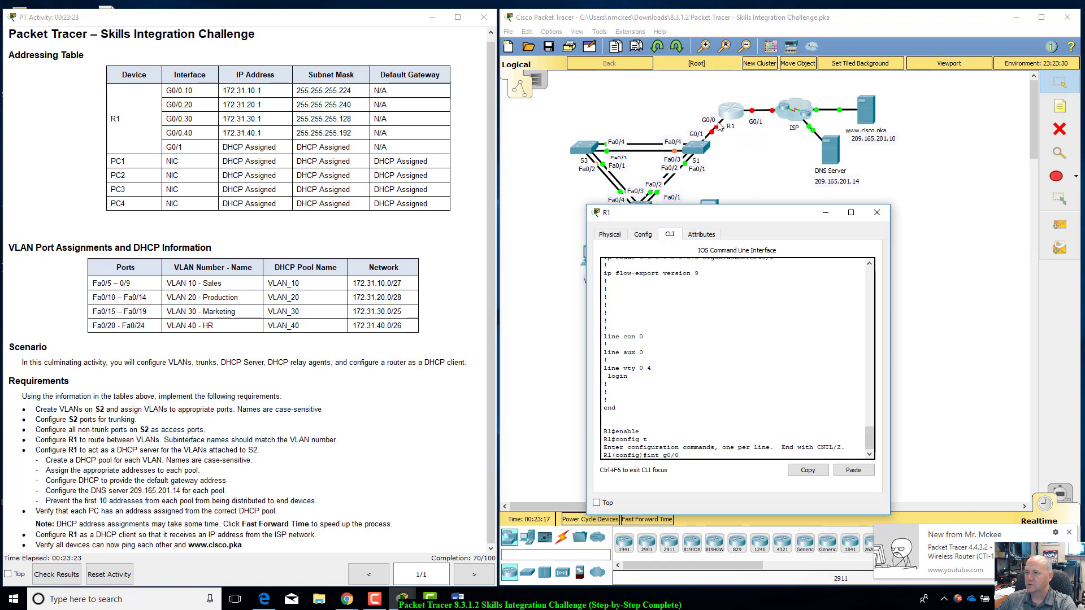
key(Return)
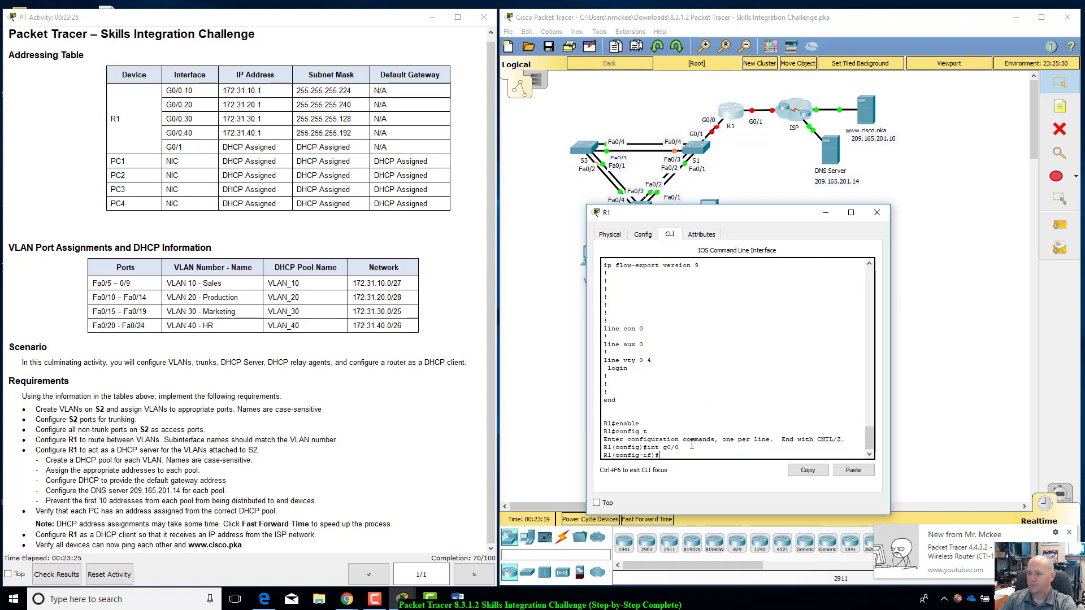
Shut down R1's interface g0/0, re-enable it with no shutdown, and review the link state messages.
key(Return)
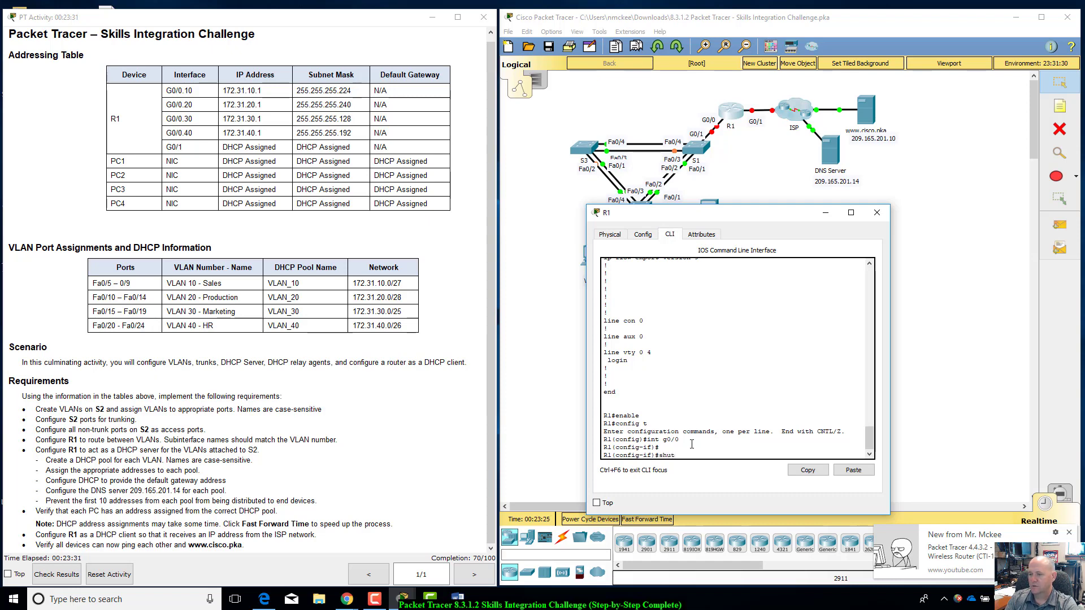
text(shut)
key(Return)
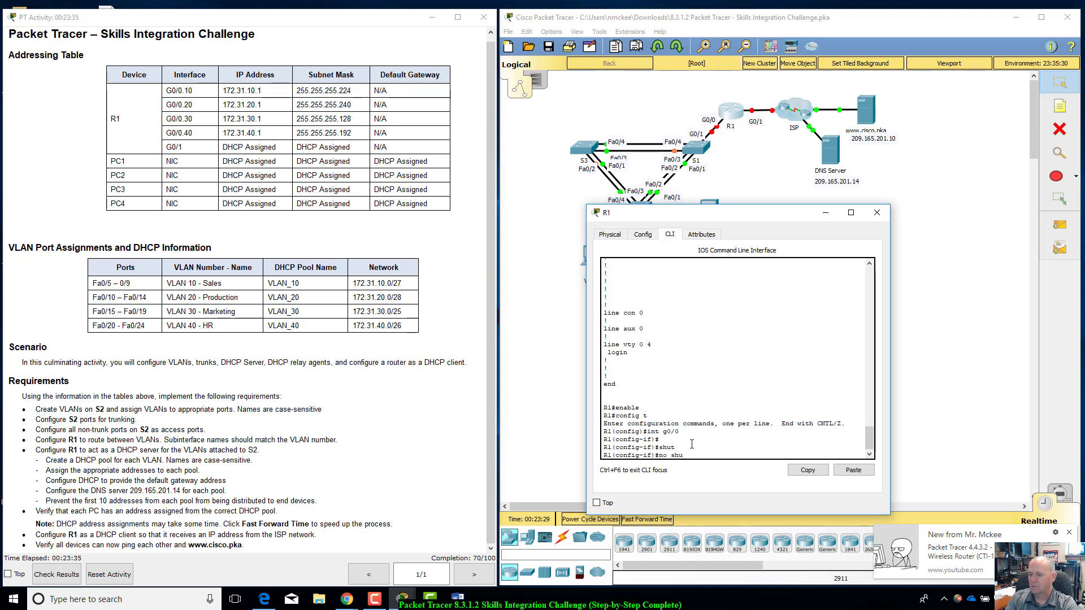
text(no shu)
key(Return)
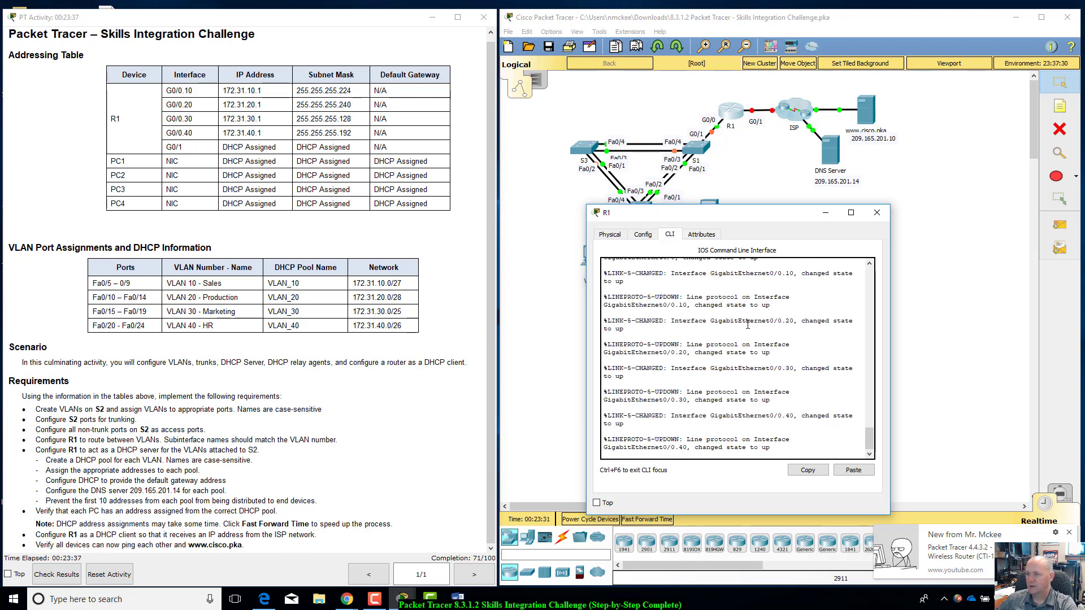
scroll(748, 324, up, 5)
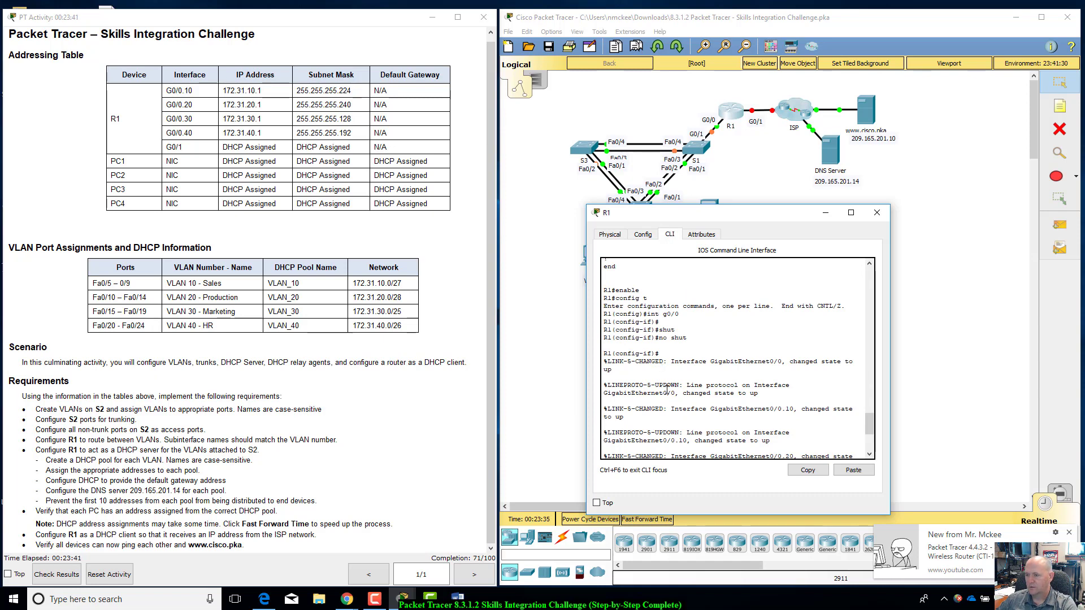
scroll(678, 390, down, 5)
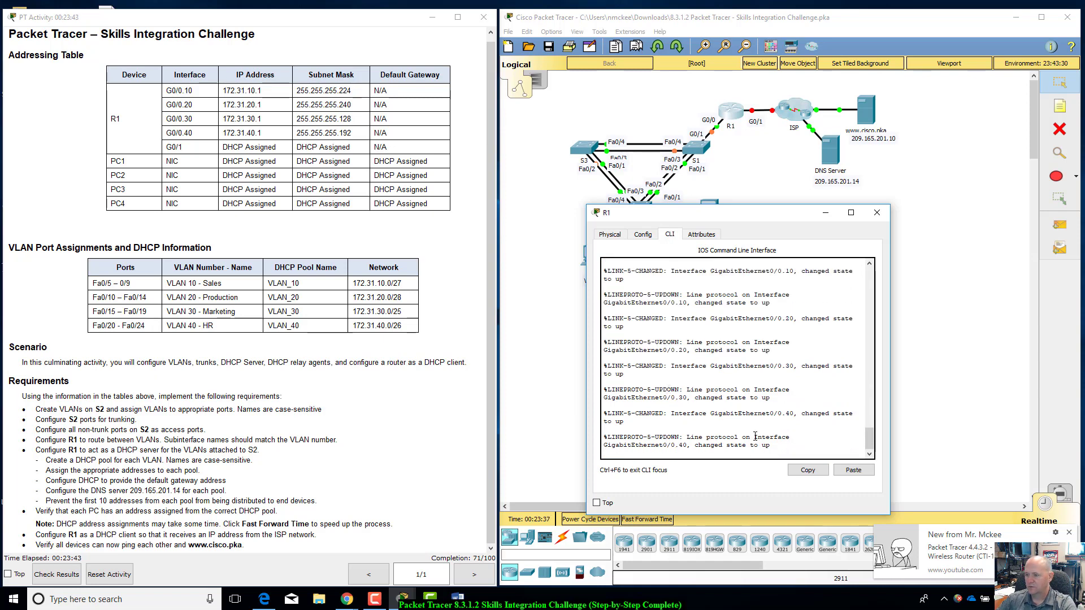
key(Return)
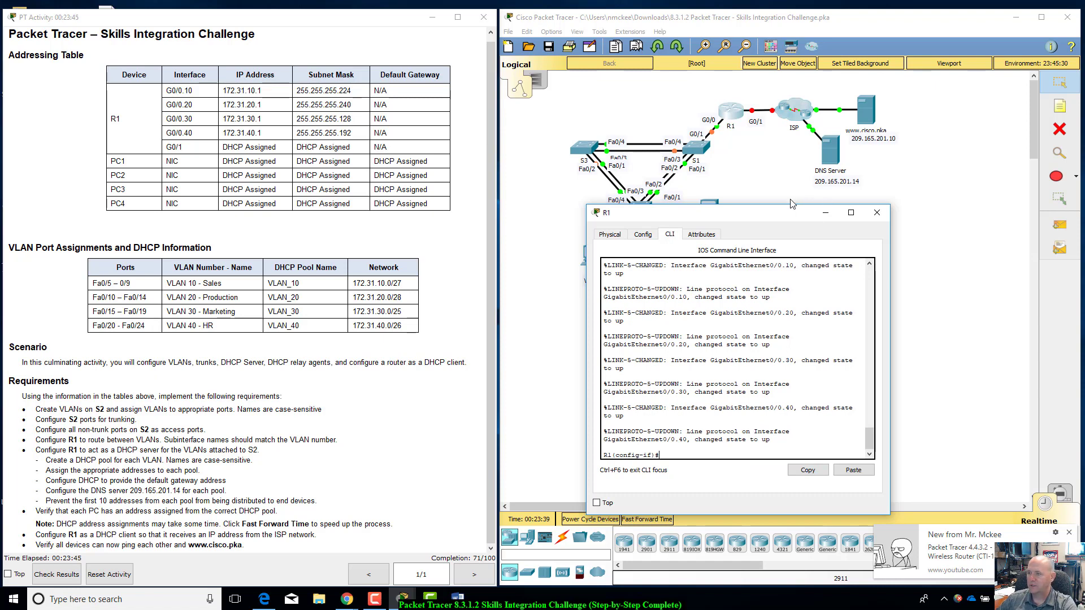
Return to the topology workspace and fast-forward the simulation time.
drag(773, 224, 903, 236)
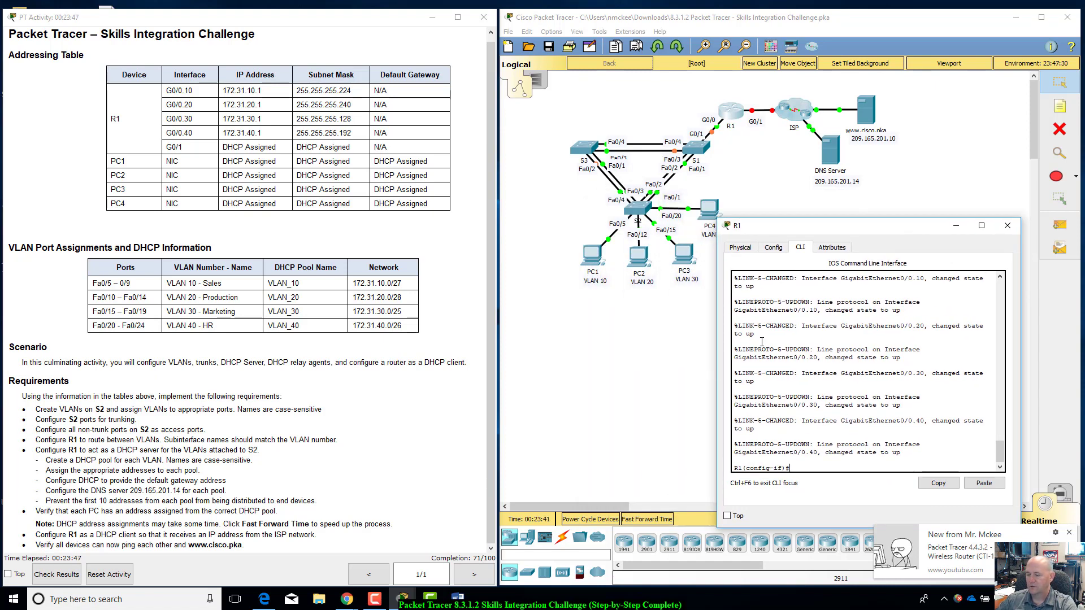
click(519, 489)
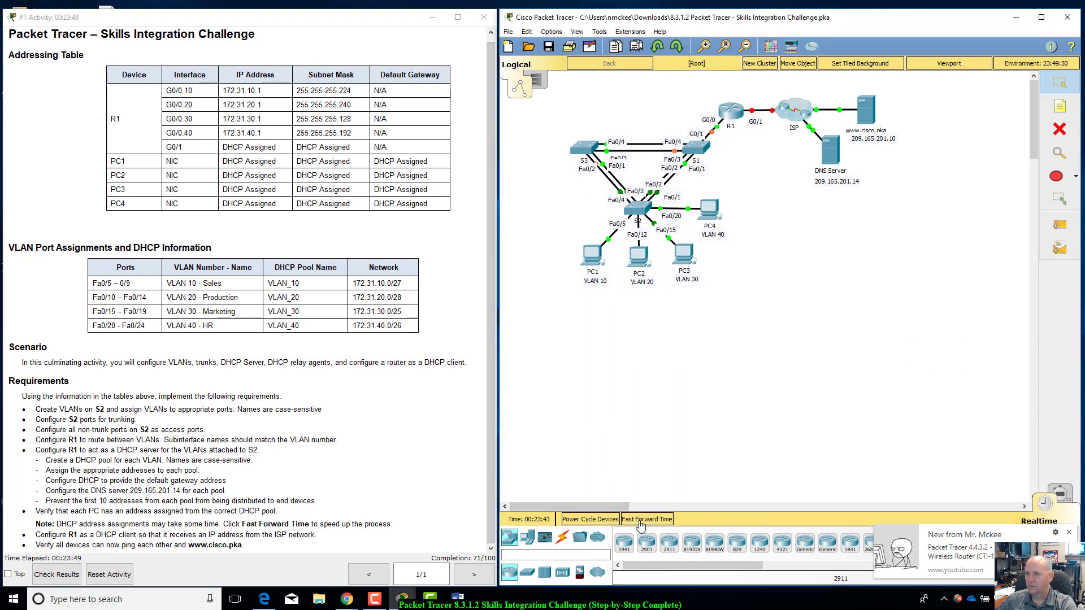
click(640, 520)
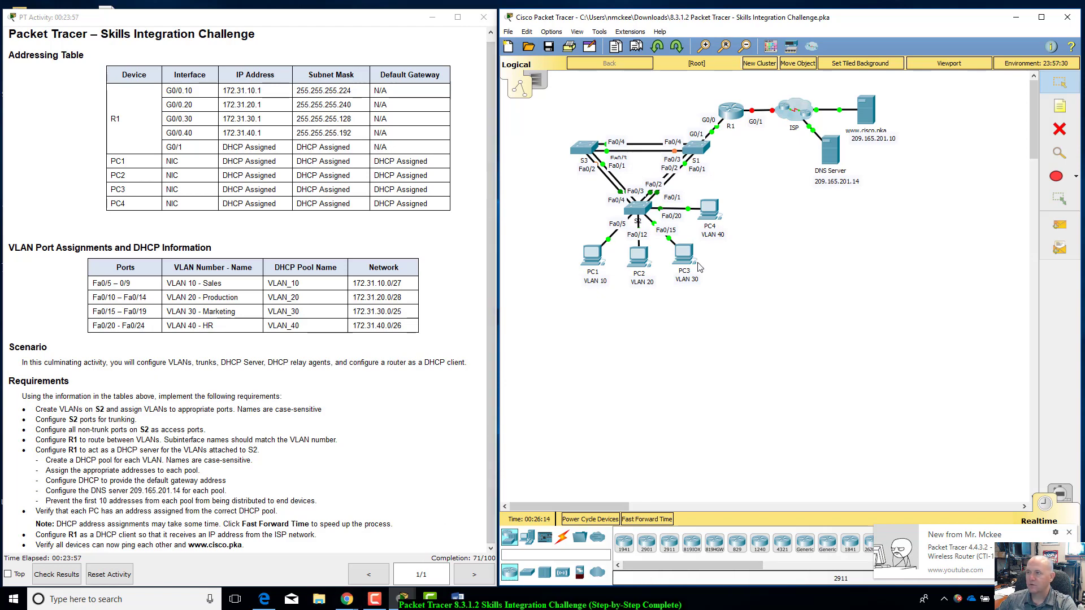
click(734, 113)
drag(796, 228, 773, 222)
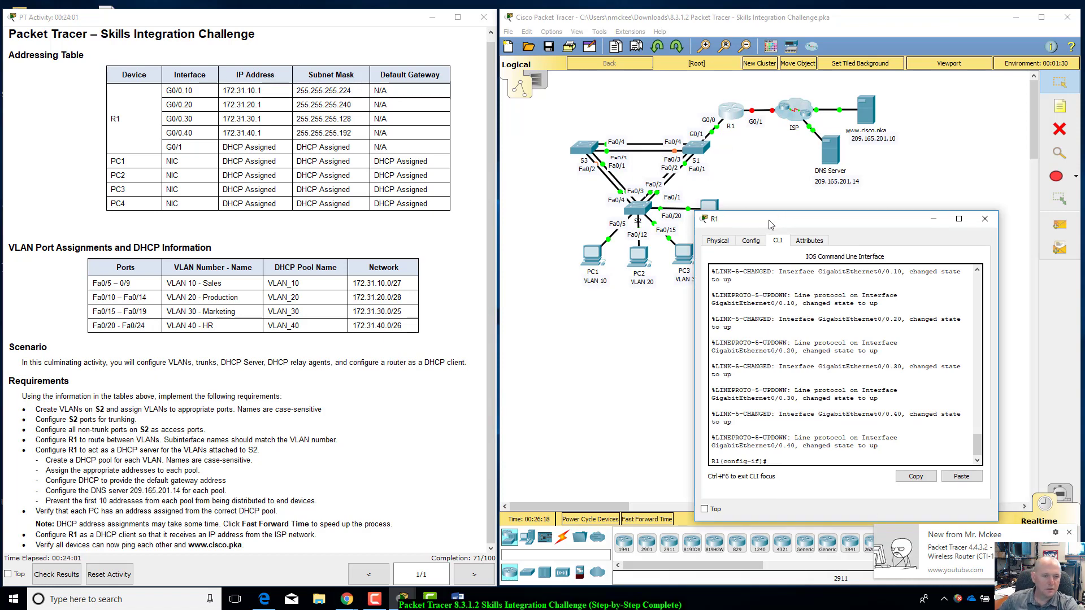
key(alt+Tab)
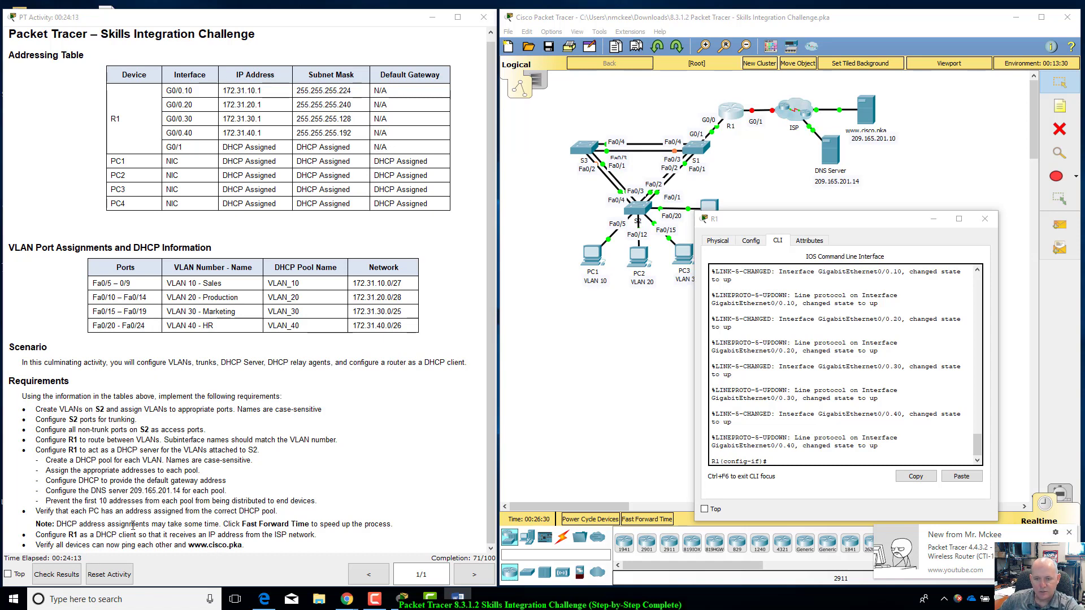
click(770, 198)
Switch PC1's IPv4 configuration to DHCP, check the address it is assigned, and close the PC1 window.
click(591, 257)
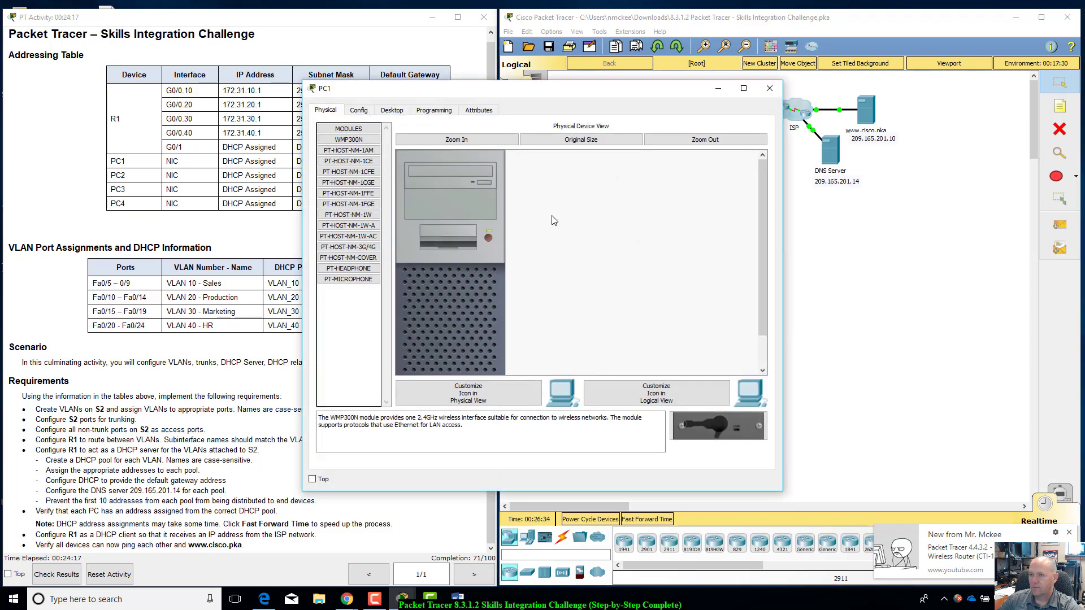
drag(512, 92, 741, 130)
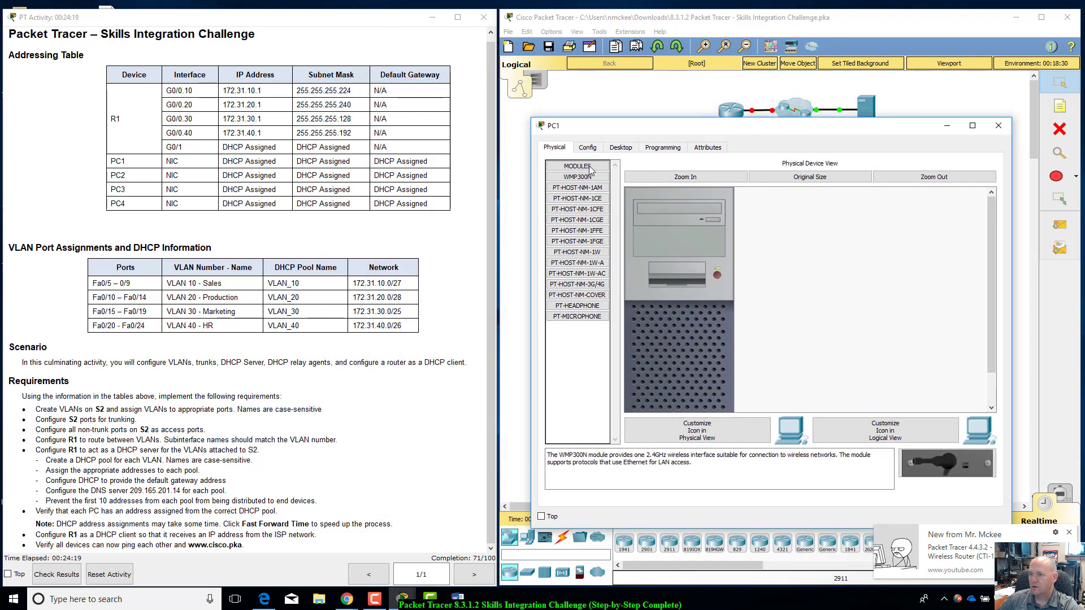
click(617, 148)
click(591, 181)
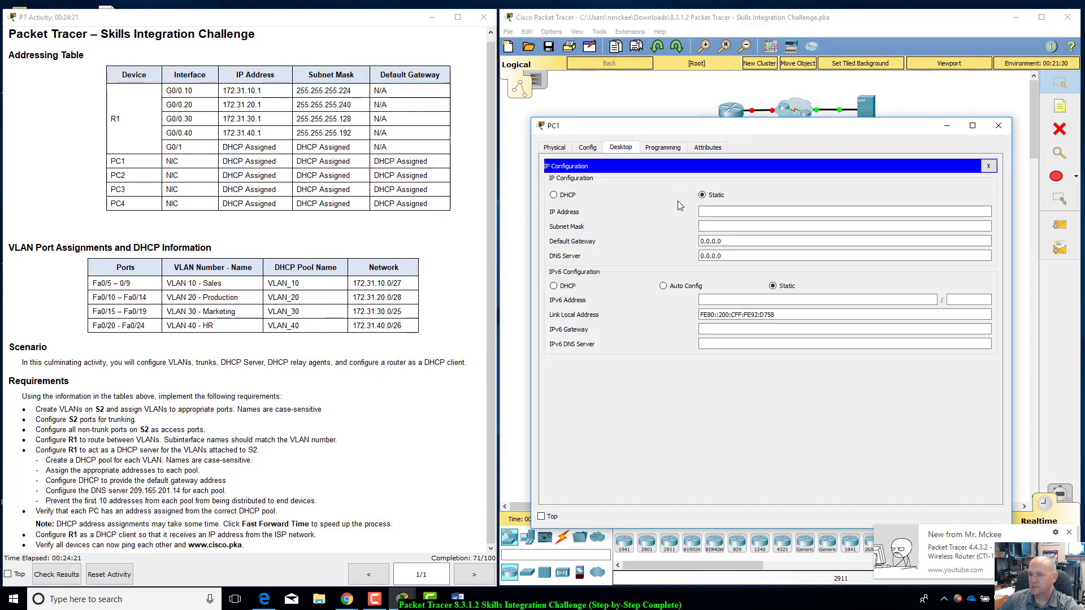
click(567, 197)
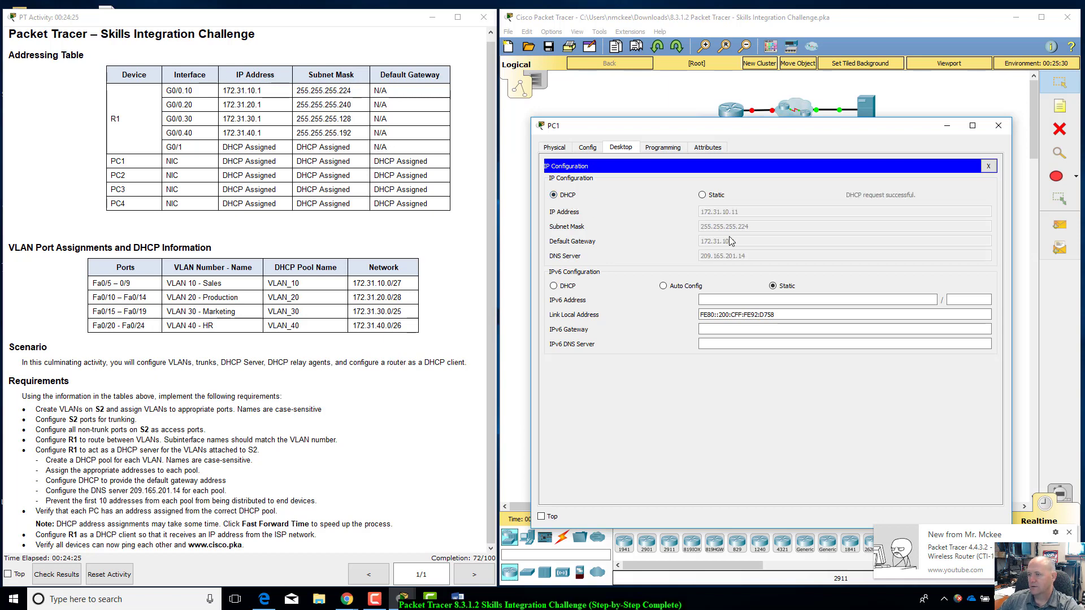
drag(760, 128, 812, 217)
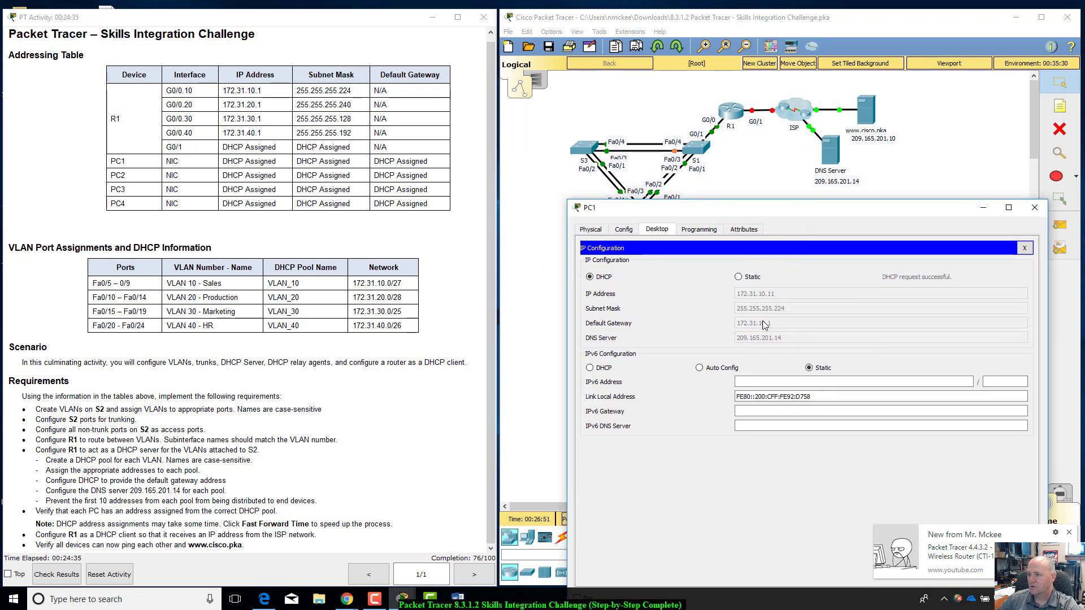
click(1035, 207)
Switch PC2's IPv4 configuration to DHCP, check the address it is assigned, and close the PC2 window.
click(642, 263)
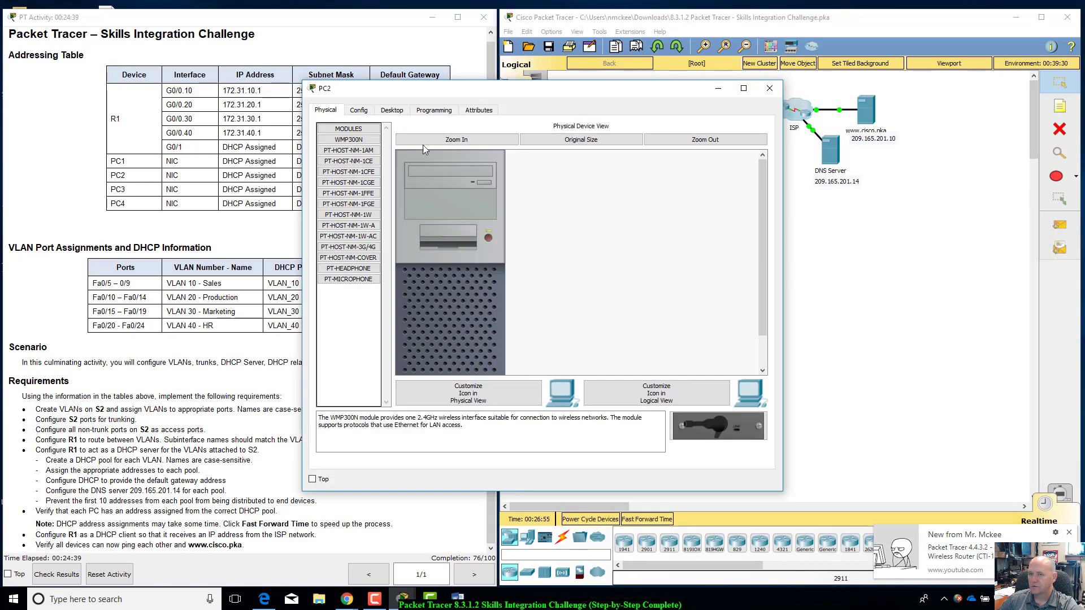
click(391, 110)
click(357, 159)
click(341, 159)
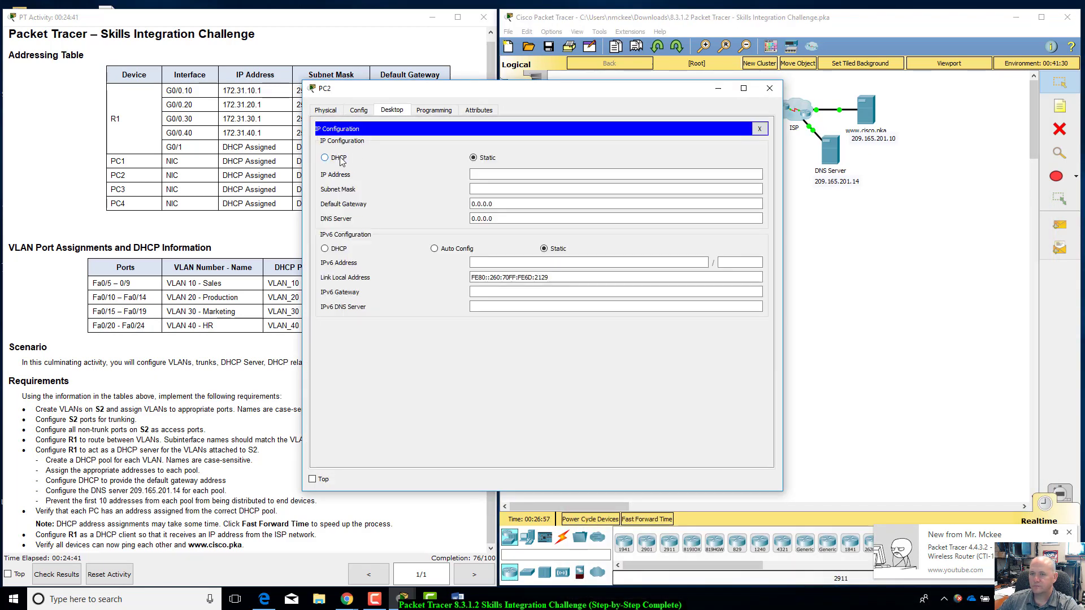
drag(454, 94, 640, 300)
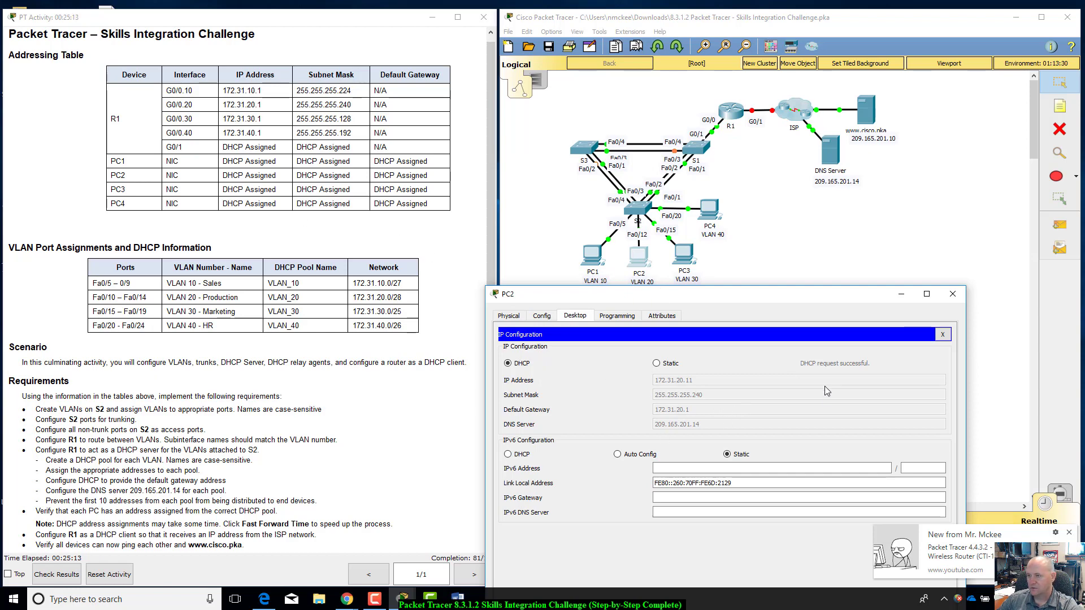
click(951, 293)
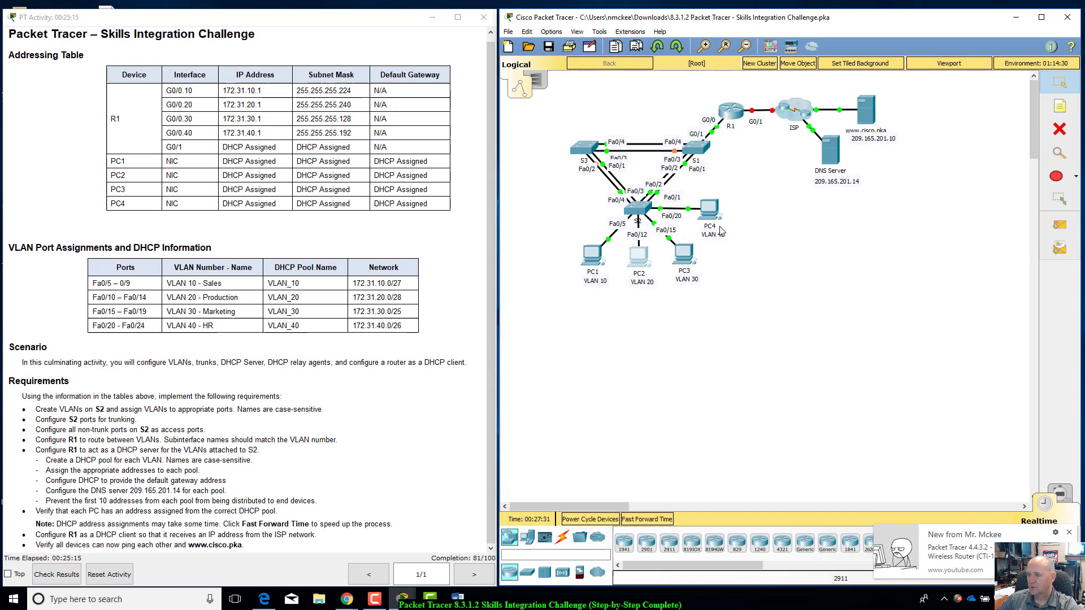
Switch PC3's IPv4 configuration to DHCP, check the address it is assigned, and close the PC3 window.
click(684, 257)
drag(548, 88, 748, 130)
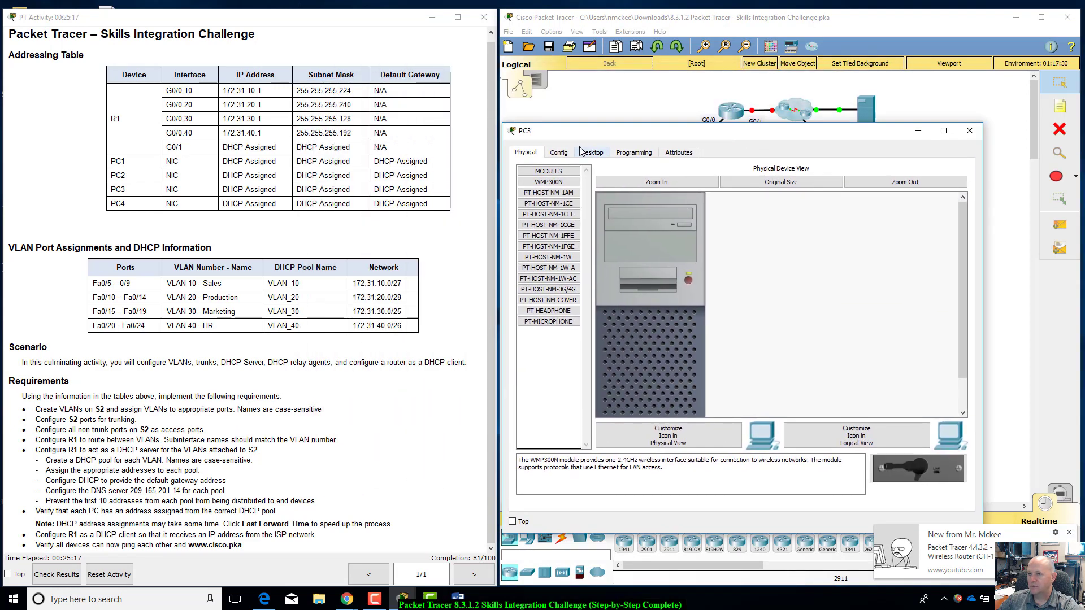
click(587, 152)
click(543, 195)
click(533, 201)
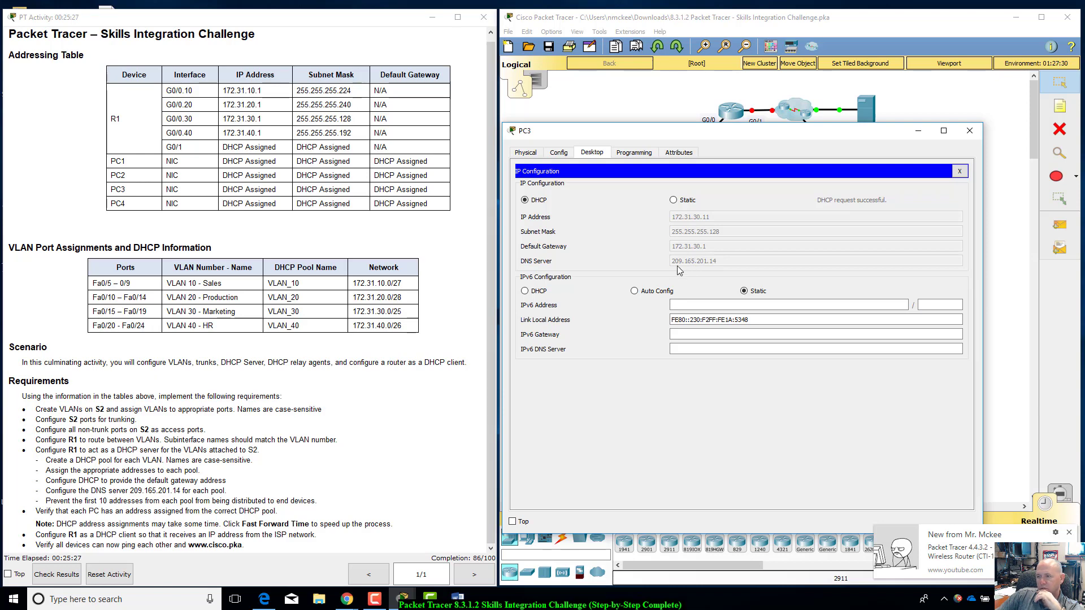
drag(949, 130, 915, 226)
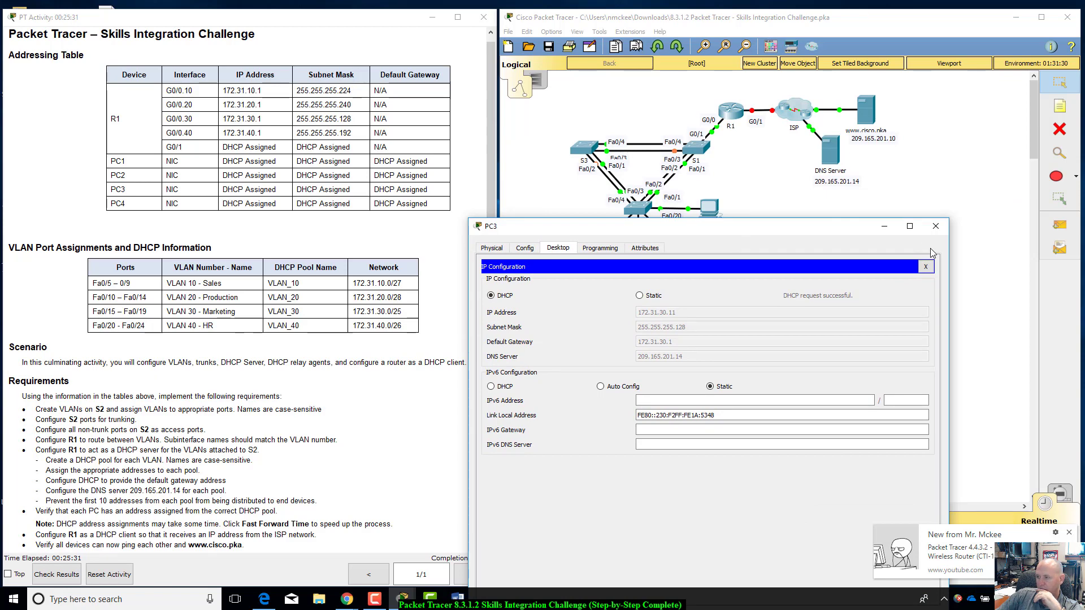
click(935, 226)
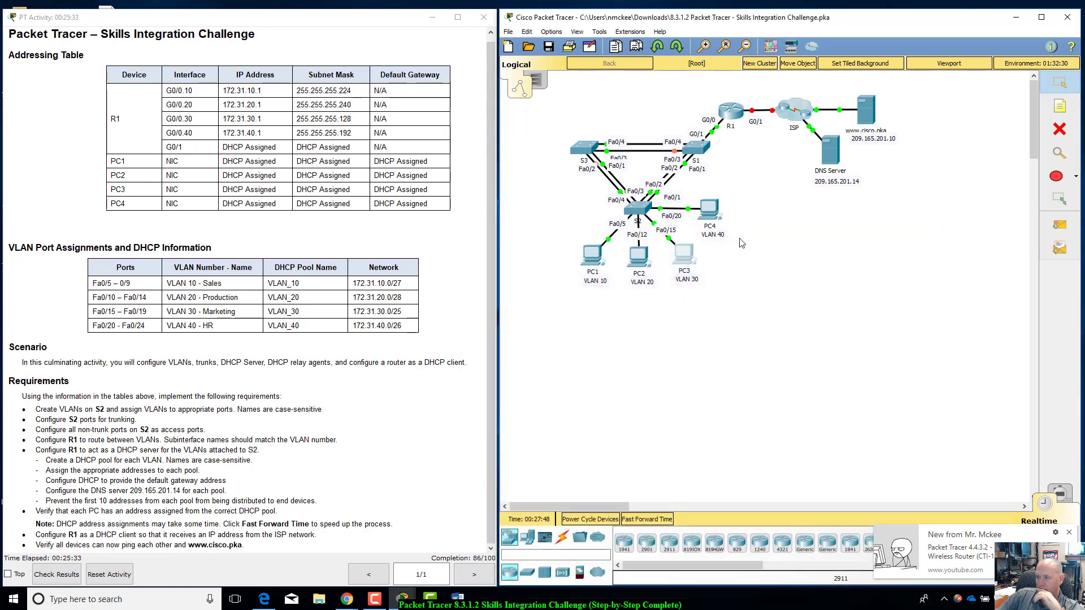
Switch PC4's IPv4 configuration to DHCP and check the address settings it is assigned.
click(715, 218)
drag(624, 98, 853, 129)
click(622, 141)
click(590, 184)
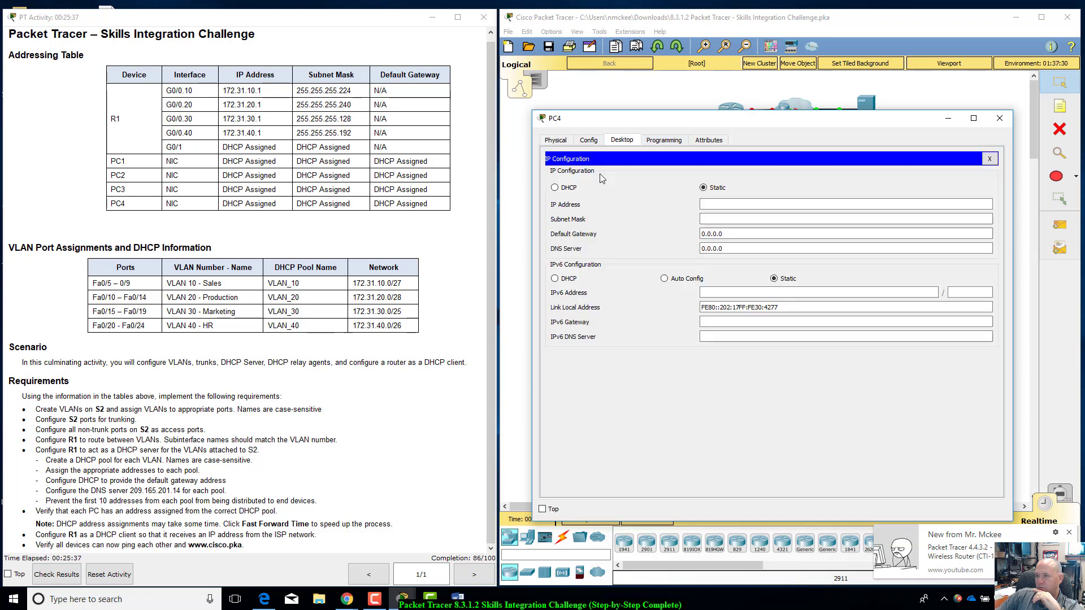
click(568, 187)
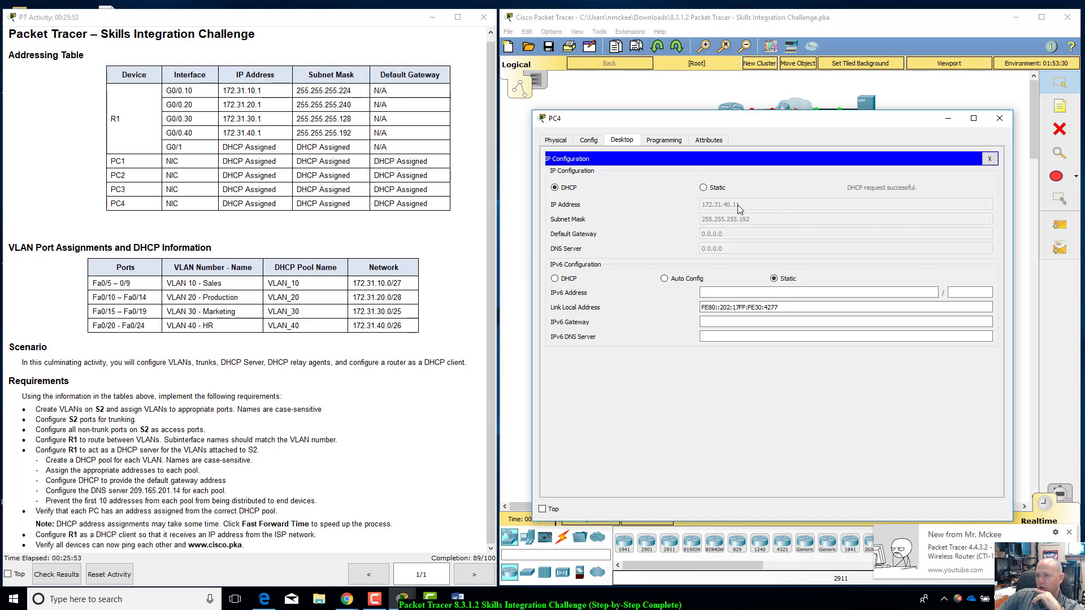
Renew PC4's DHCP request by switching it to static and back to DHCP, and close the PC4 window.
click(702, 190)
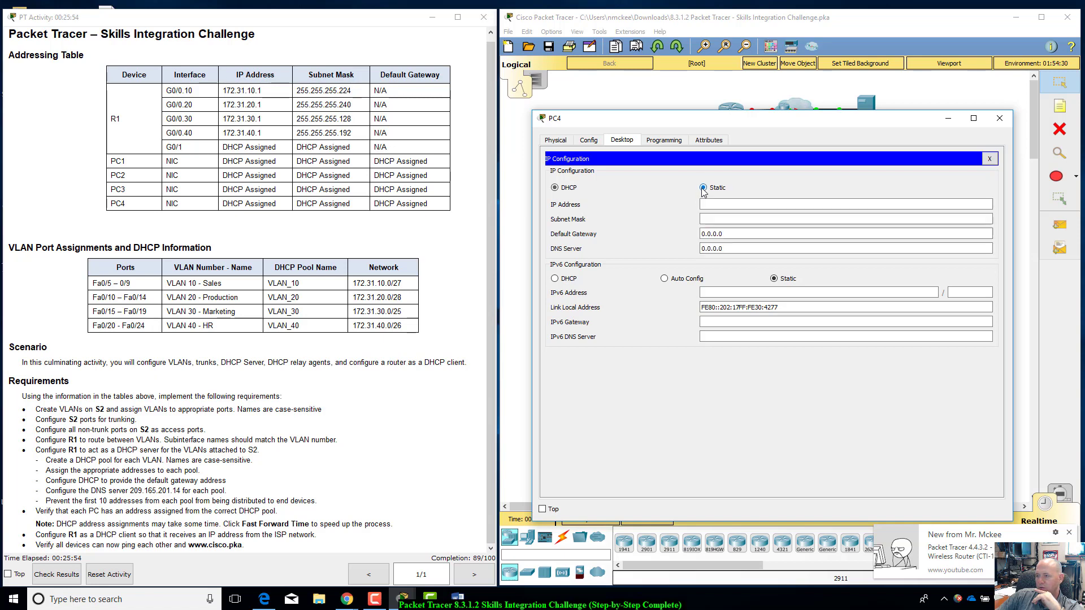
click(555, 189)
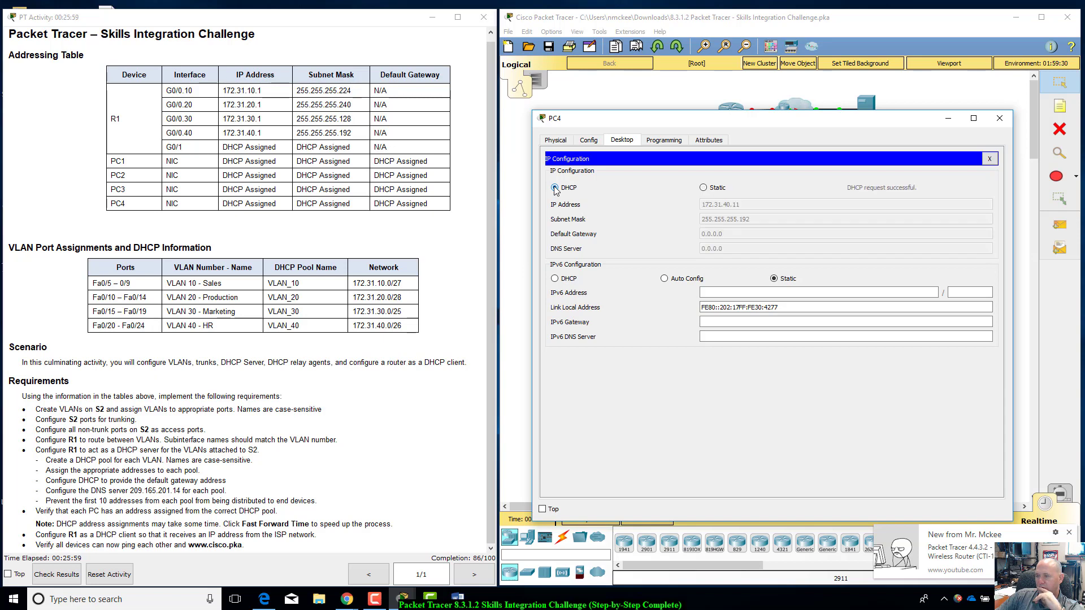
drag(823, 121, 768, 240)
click(971, 280)
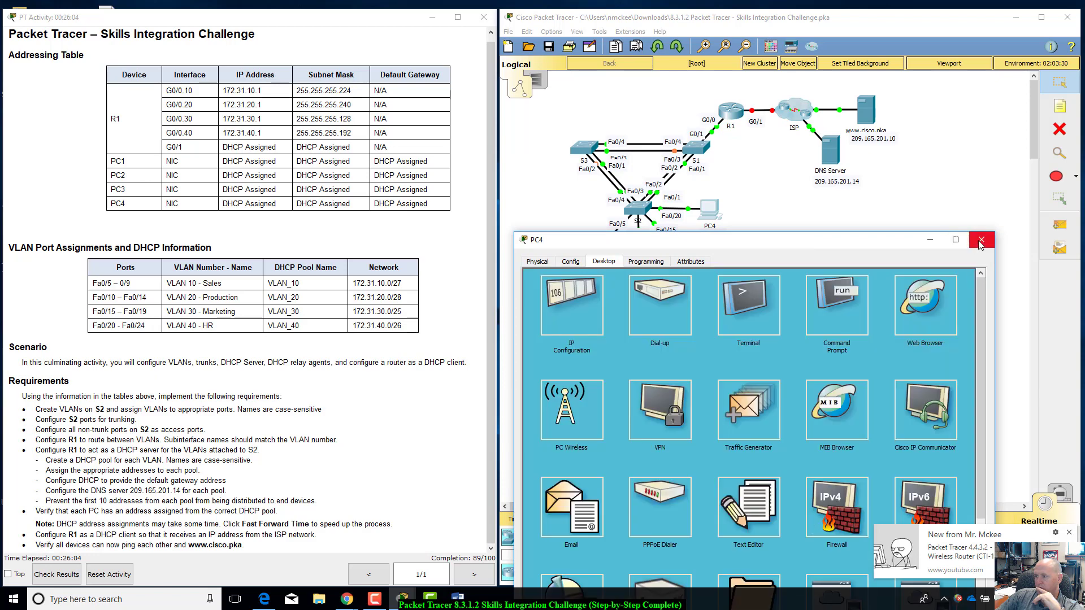
click(981, 239)
Fast-forward the simulation time and recheck PC4's default gateway and DNS server in its IP configuration.
click(642, 519)
click(642, 520)
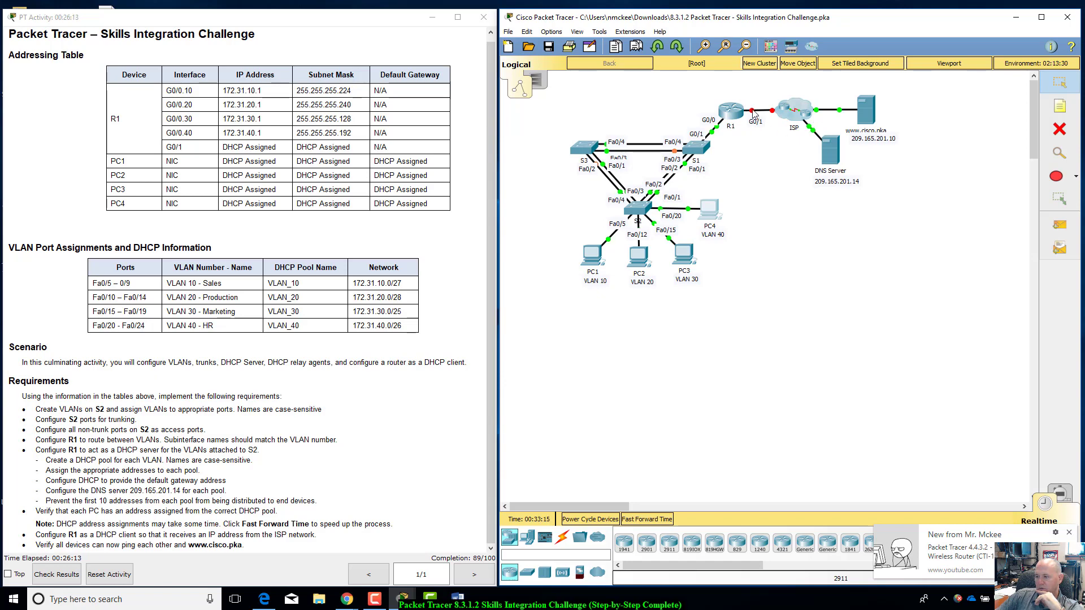
mouse_move(729, 129)
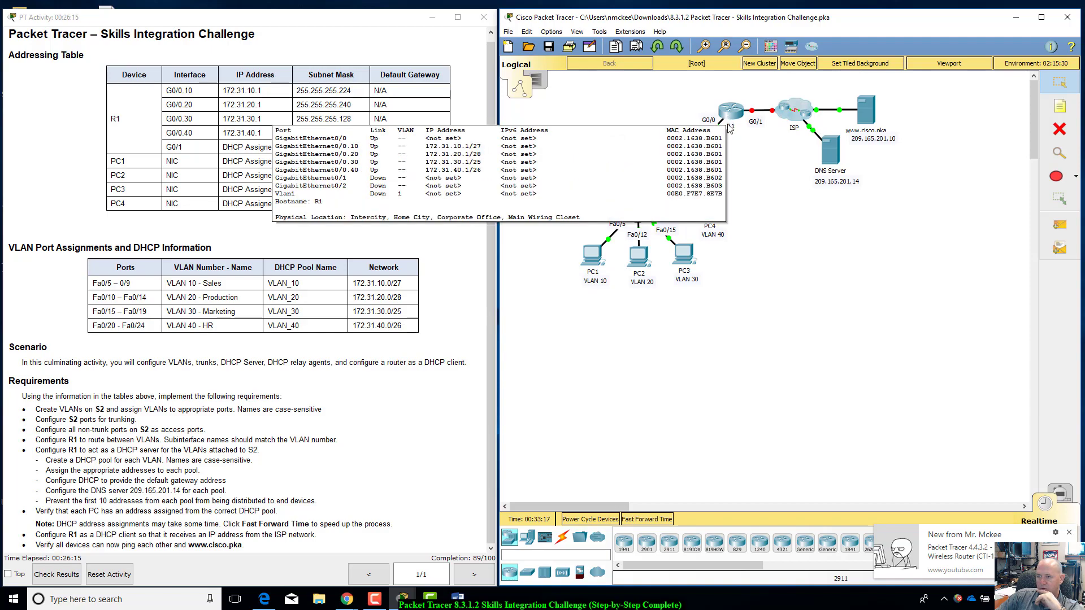
click(716, 213)
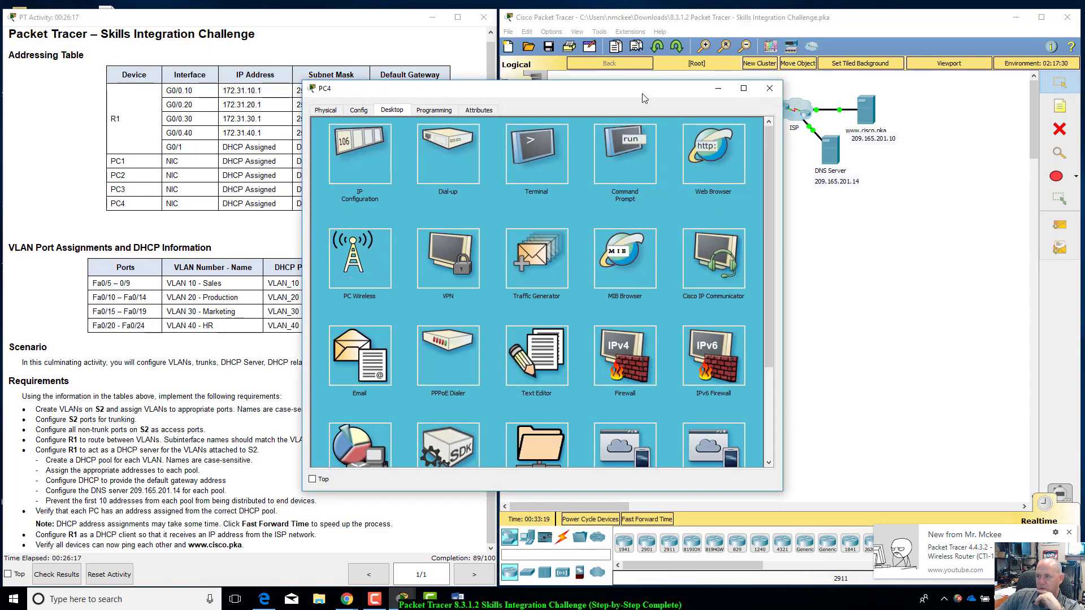
drag(644, 97, 867, 242)
click(588, 303)
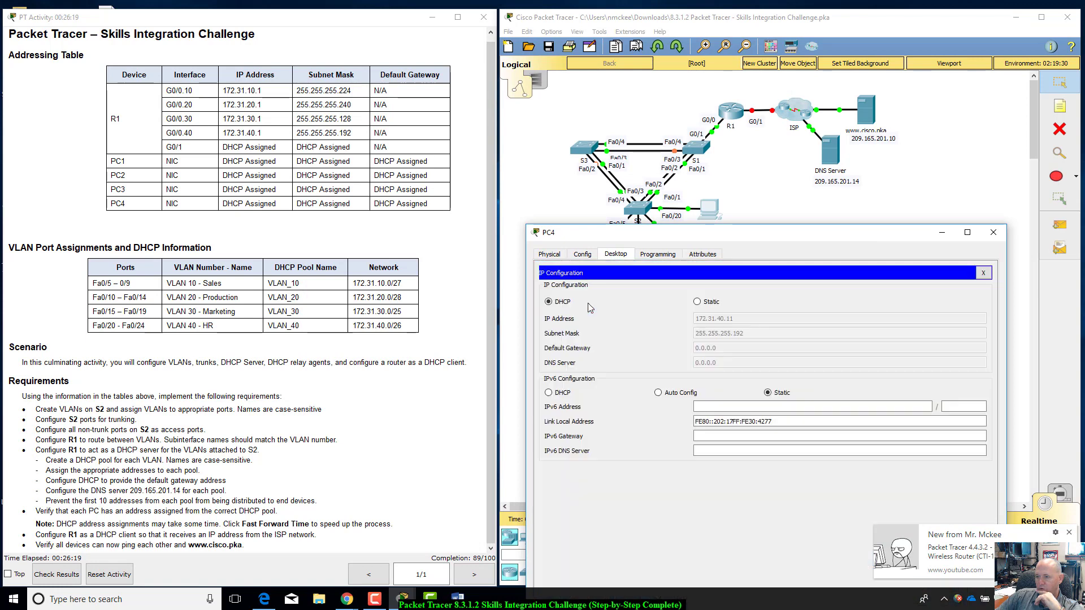
drag(756, 233, 753, 287)
click(757, 215)
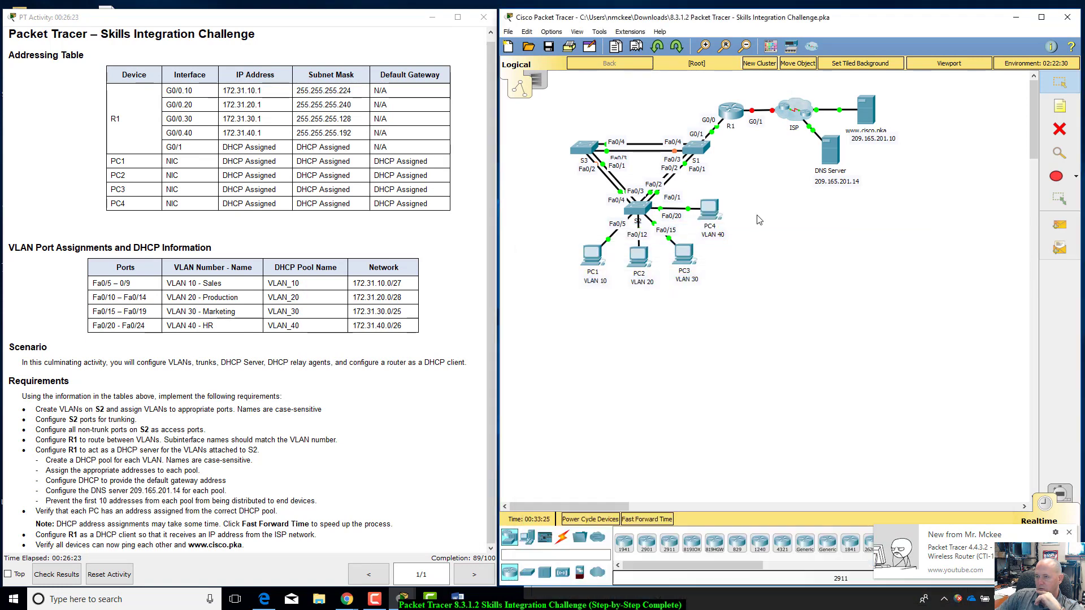
Open switch S2's command line and enter privileged EXEC mode with enable.
click(639, 208)
drag(678, 227, 728, 181)
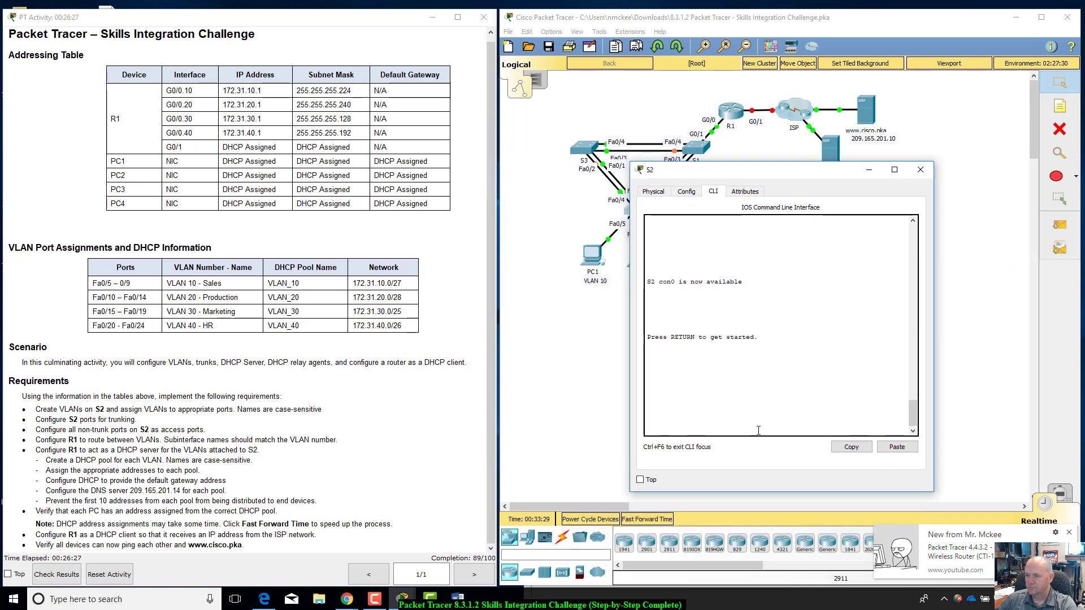
key(Return)
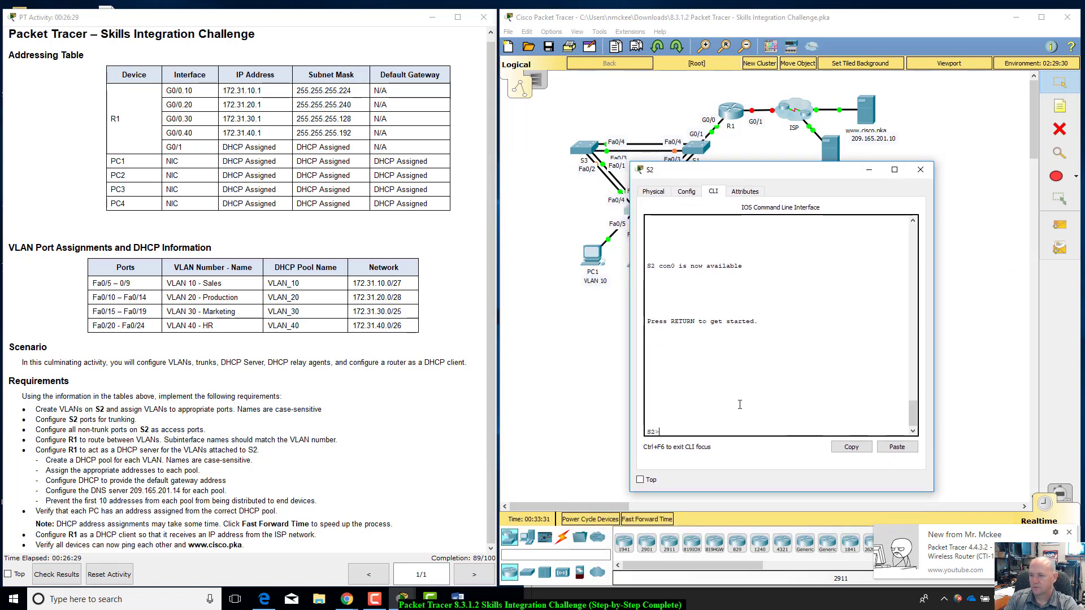
text(enable)
key(Return)
text(config)
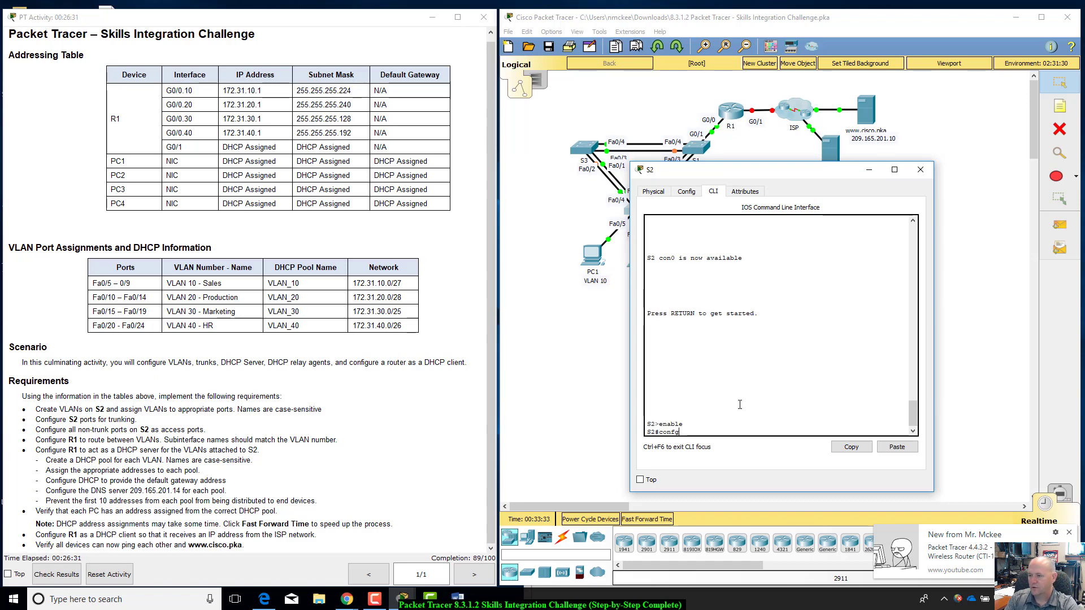
text( t)
key(Return)
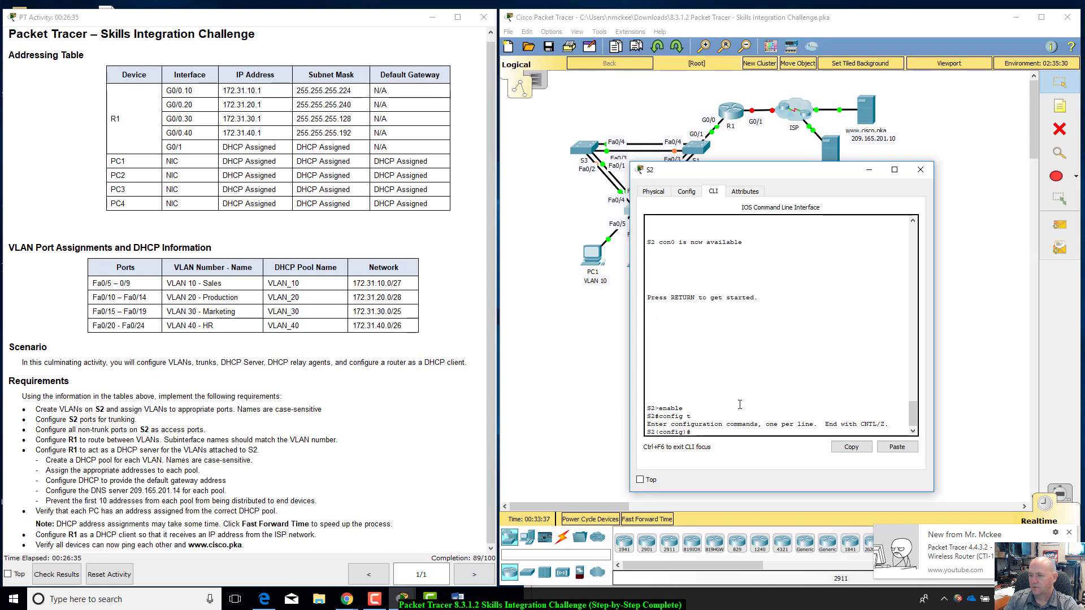
text(exi)
key(Return)
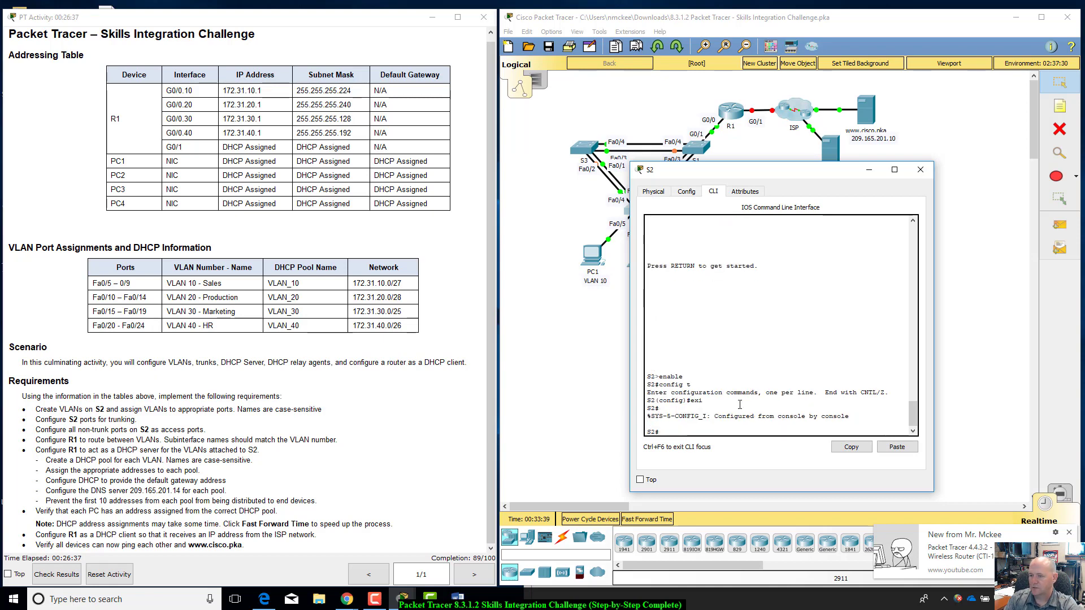
Run show run on S2, review the trunk and VLAN access settings of all its ports, and close the S2 window.
text(shwo)
key(BackSpace)
key(BackSpace)
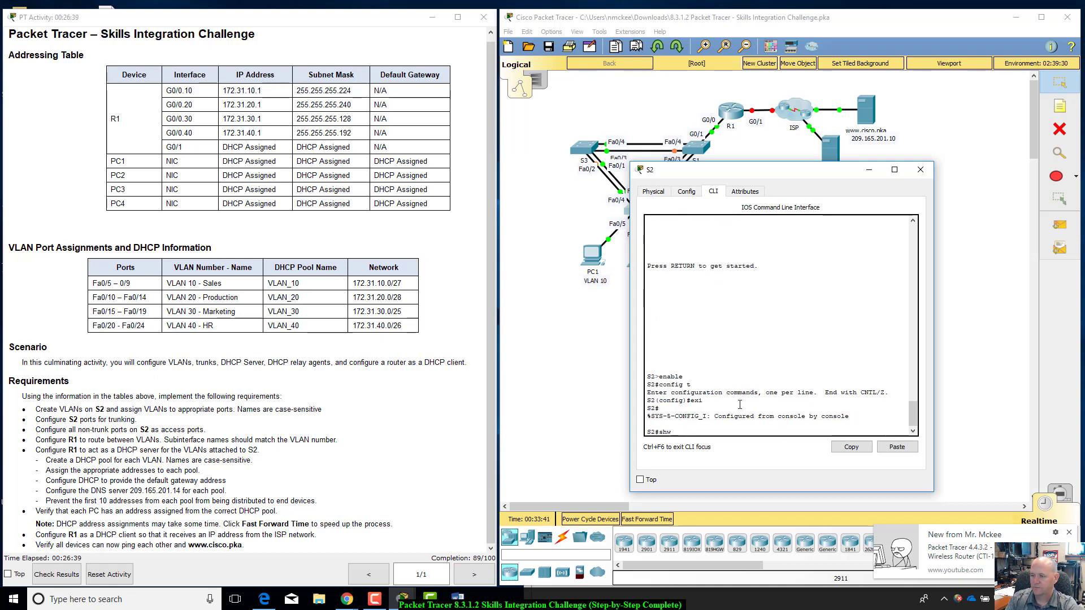
key(BackSpace)
text(ow run)
key(Return)
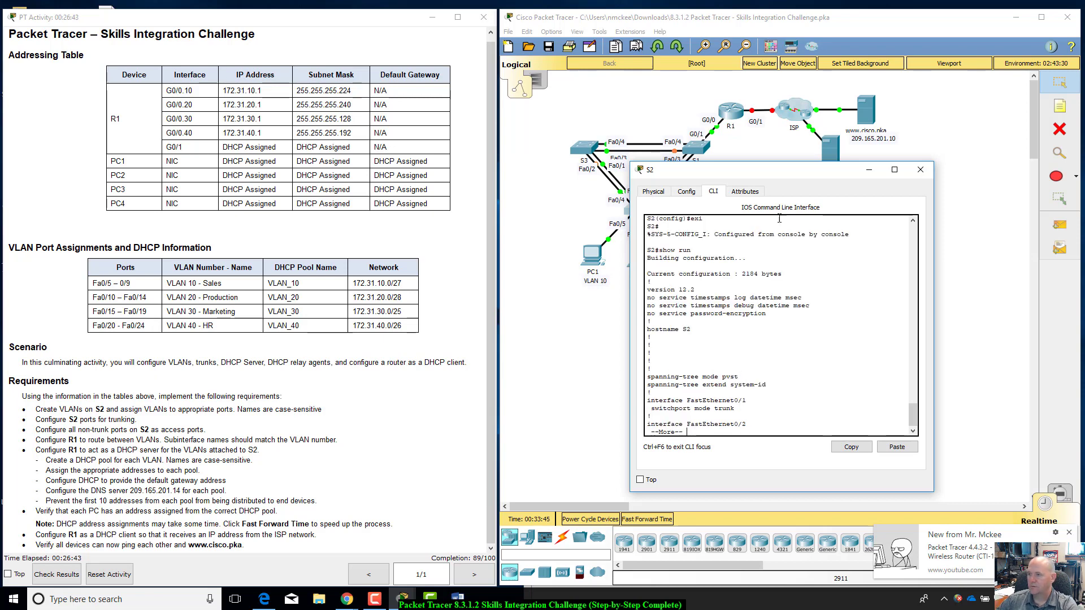
drag(782, 179, 867, 192)
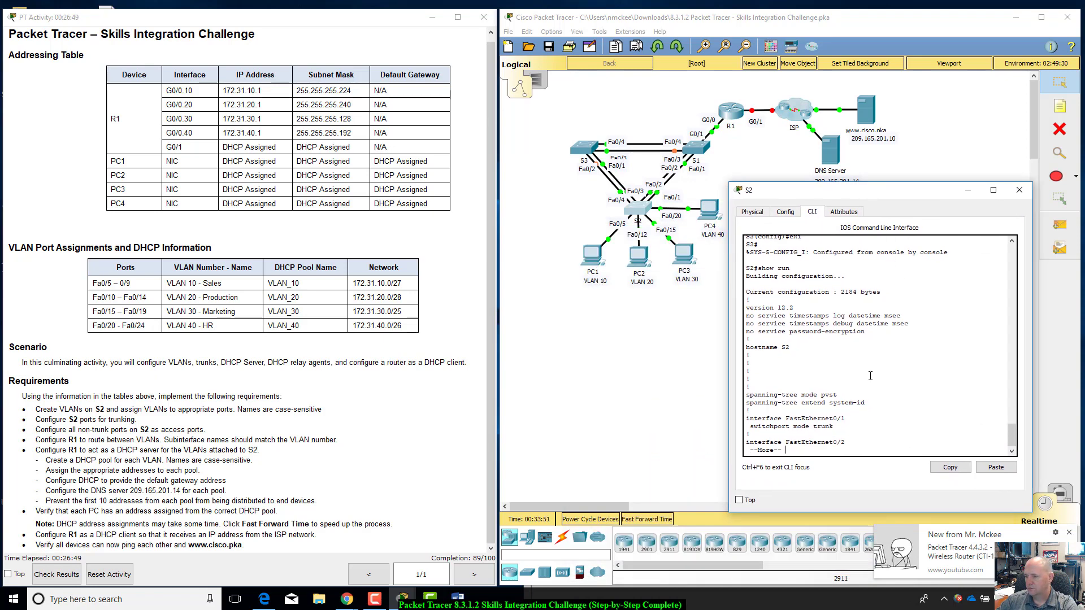
key(space)
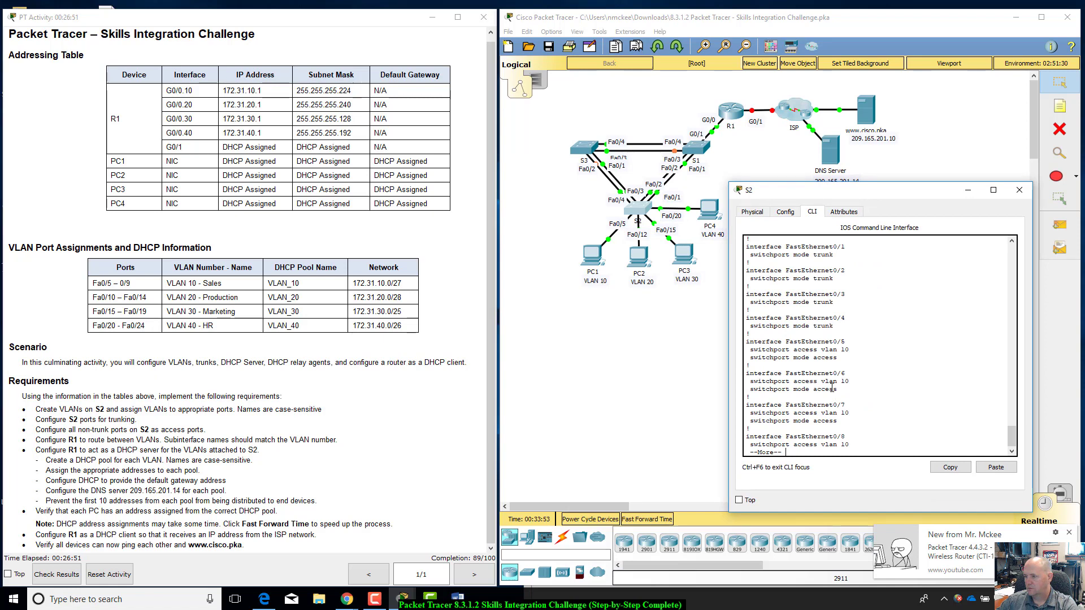
key(space)
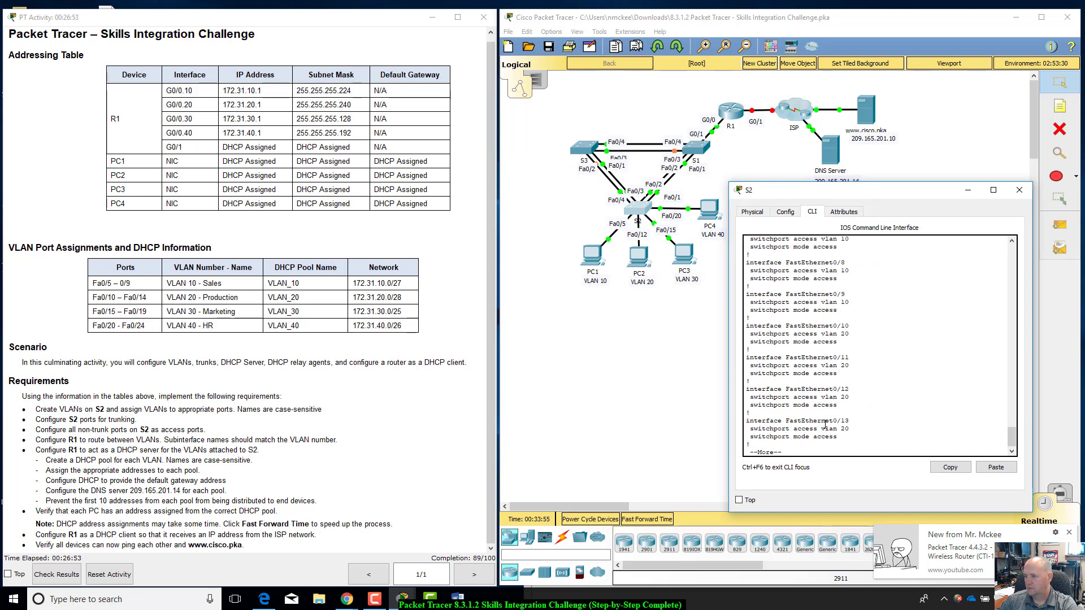
key(space)
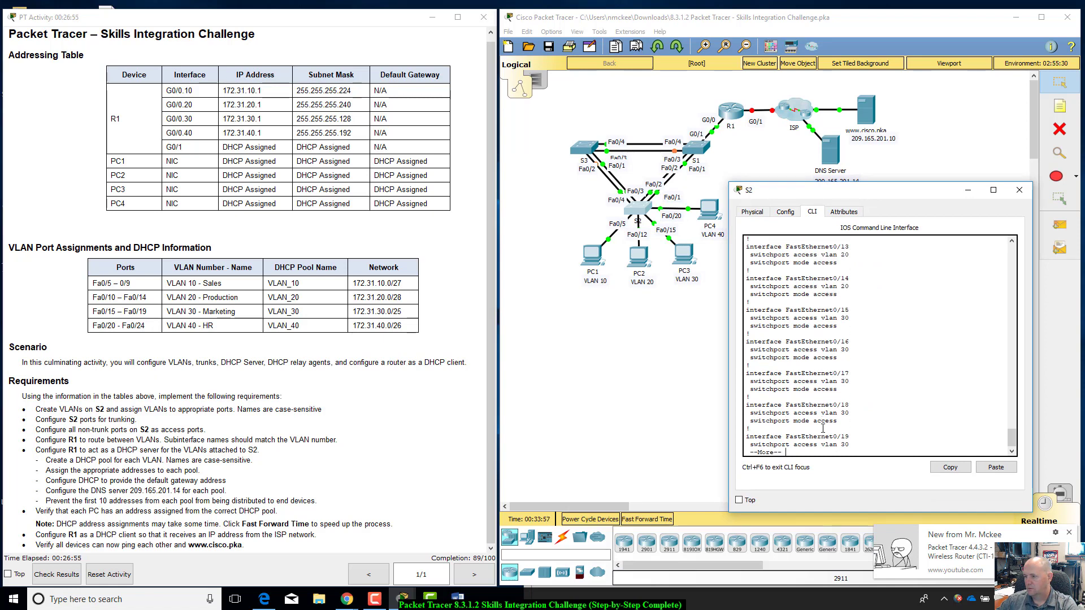
key(space)
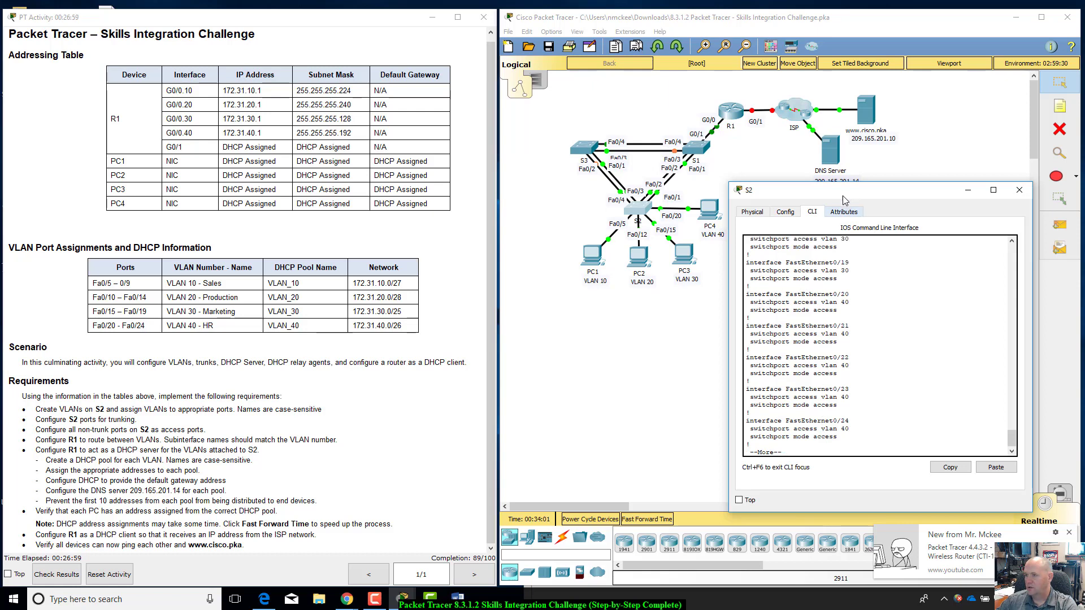
drag(844, 195, 855, 212)
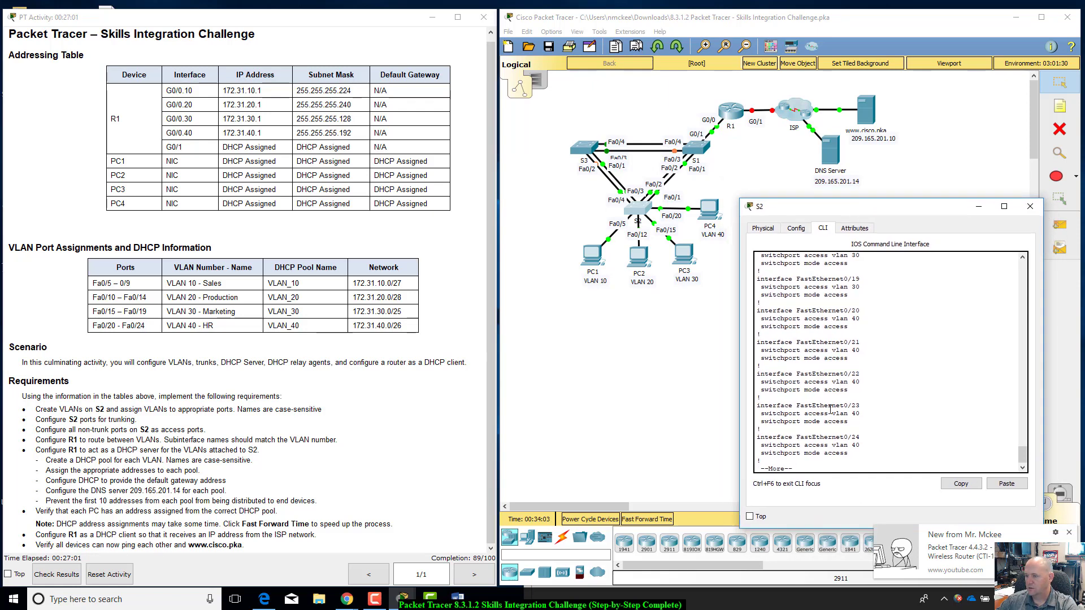
key(space)
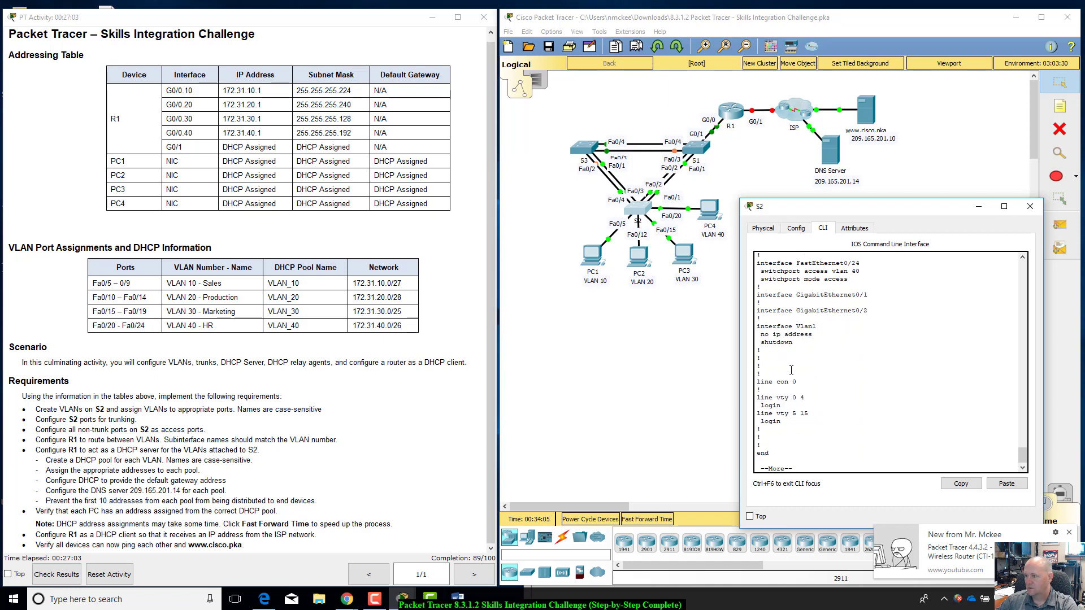
key(space)
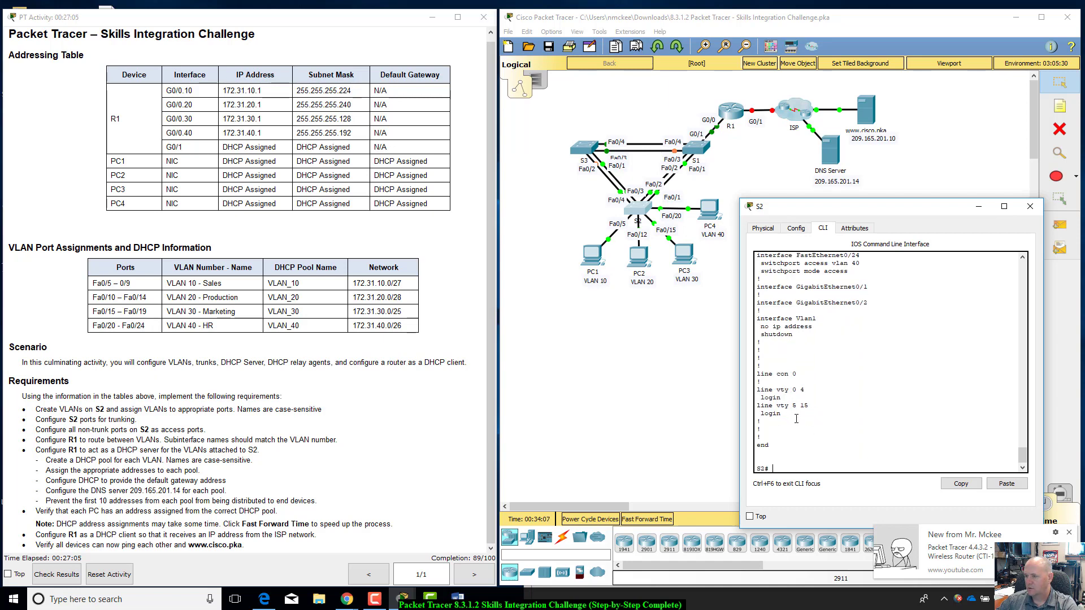
drag(898, 205, 838, 274)
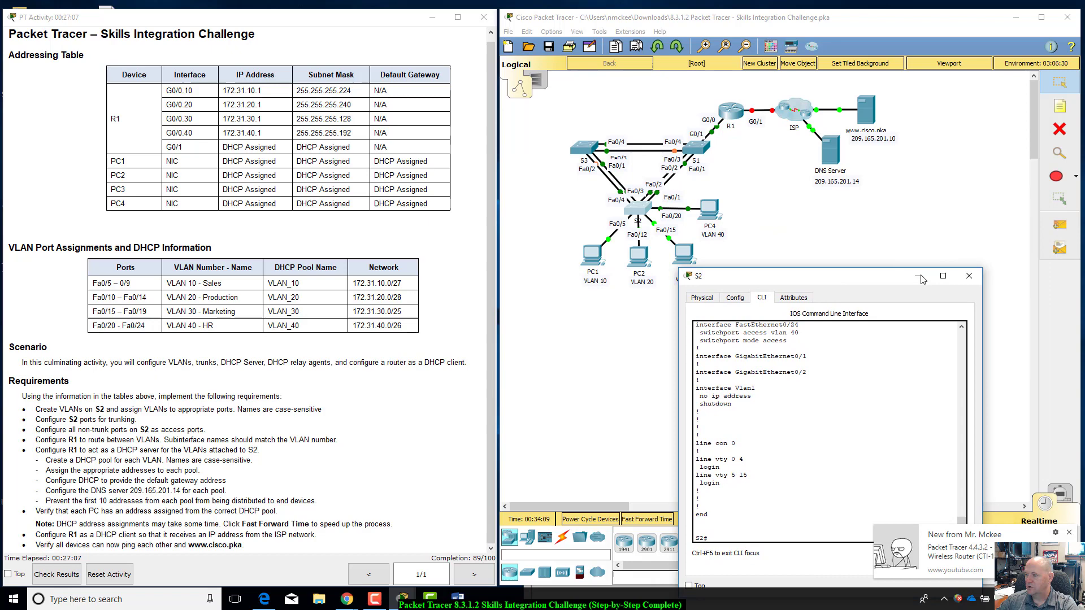
click(969, 276)
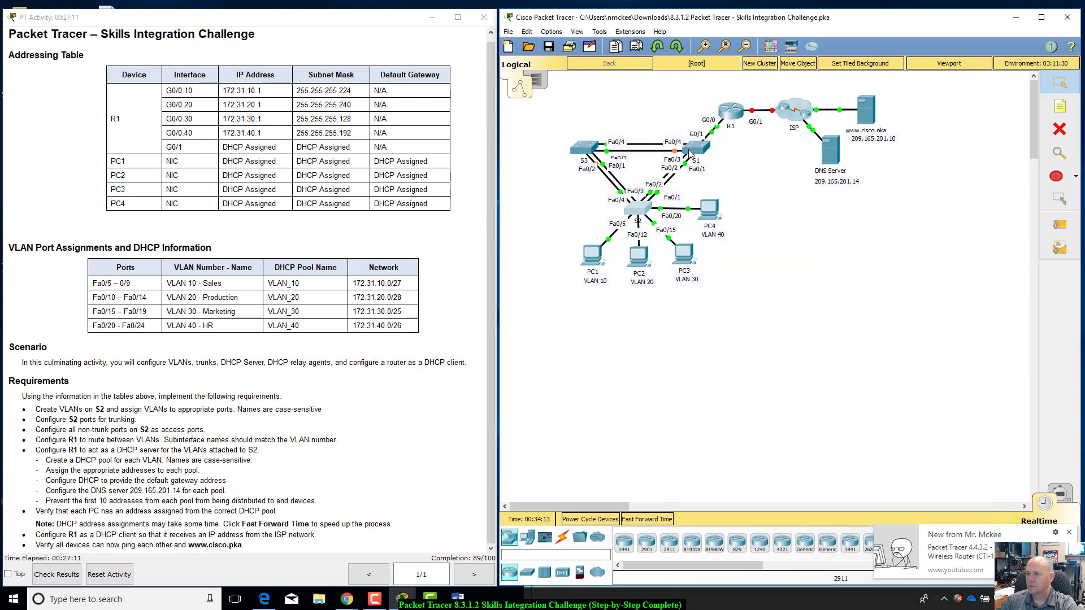
Open router R1's command line and enter privileged EXEC mode with enable.
click(691, 150)
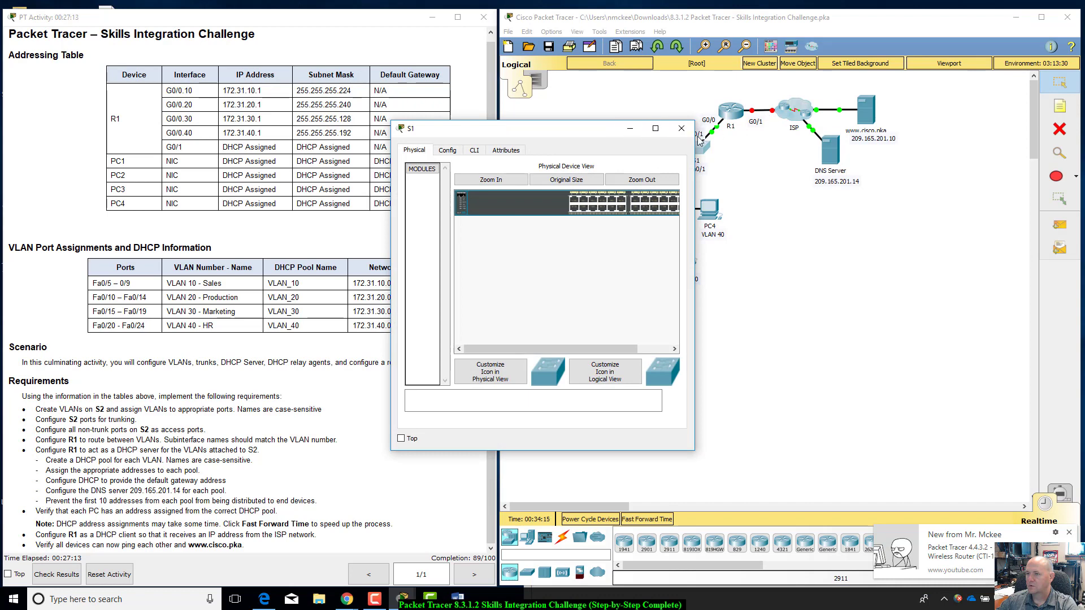
click(690, 131)
click(731, 110)
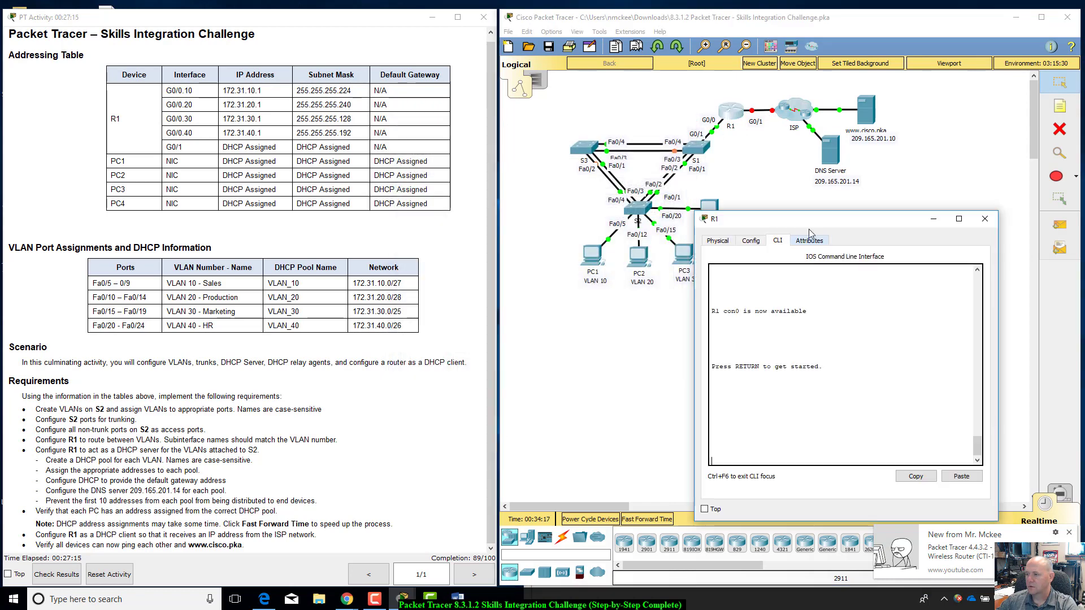
drag(816, 224, 821, 202)
key(Return)
text(e)
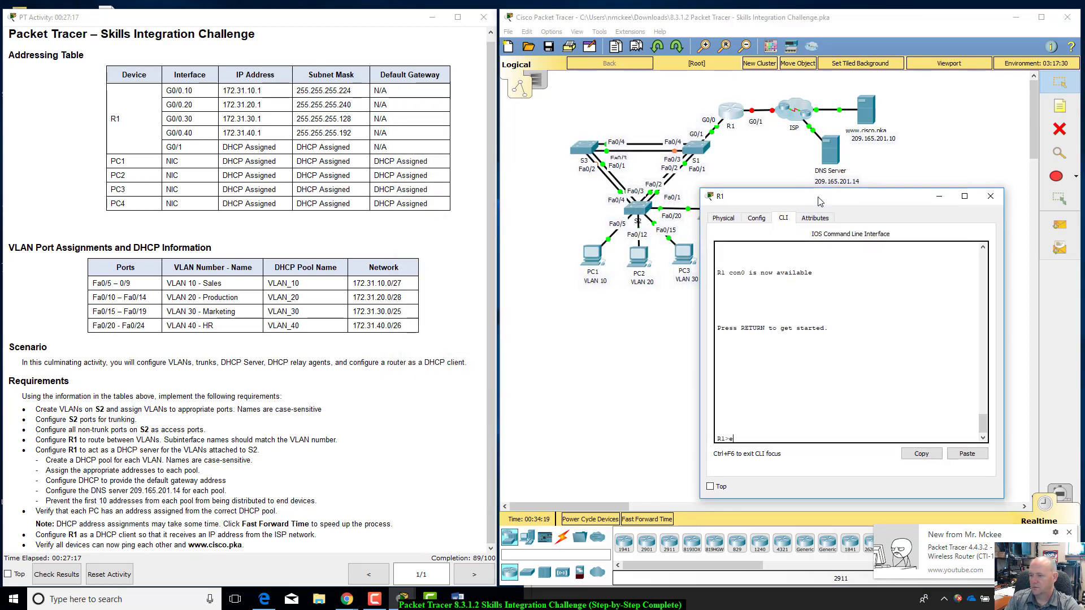
text(nable)
key(Return)
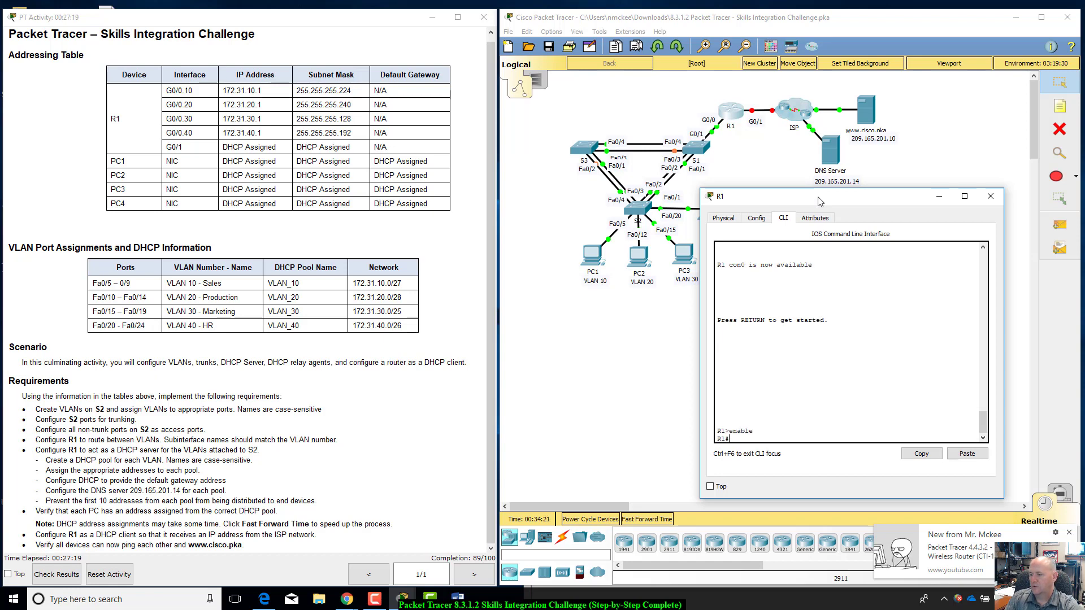
Run show run on R1 and compare the VLAN_40 DHCP pool's entries with those of the other pools.
text(show run)
key(Return)
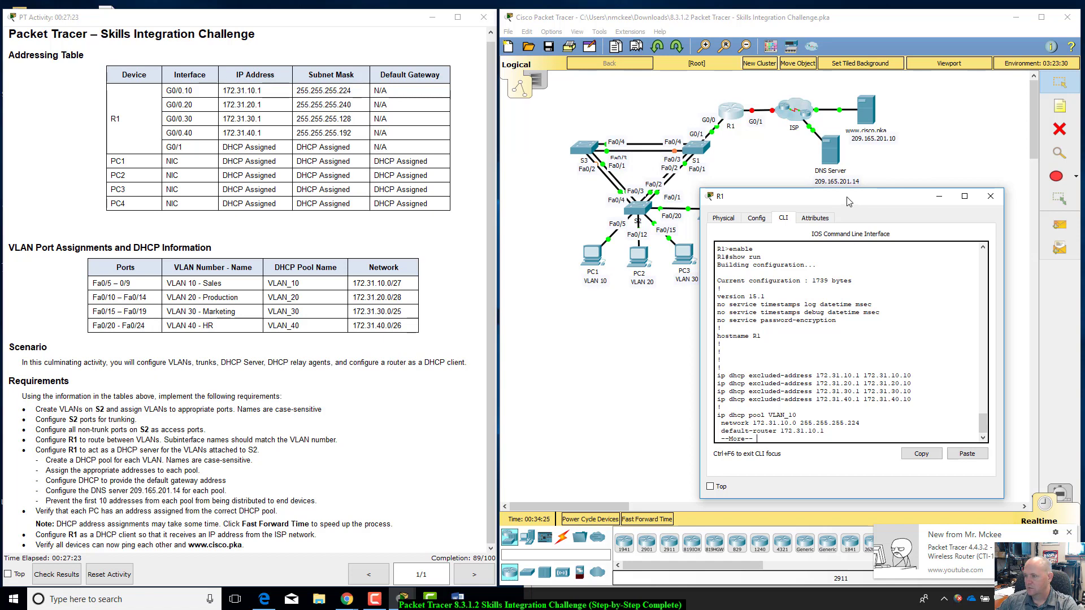
drag(849, 203, 870, 204)
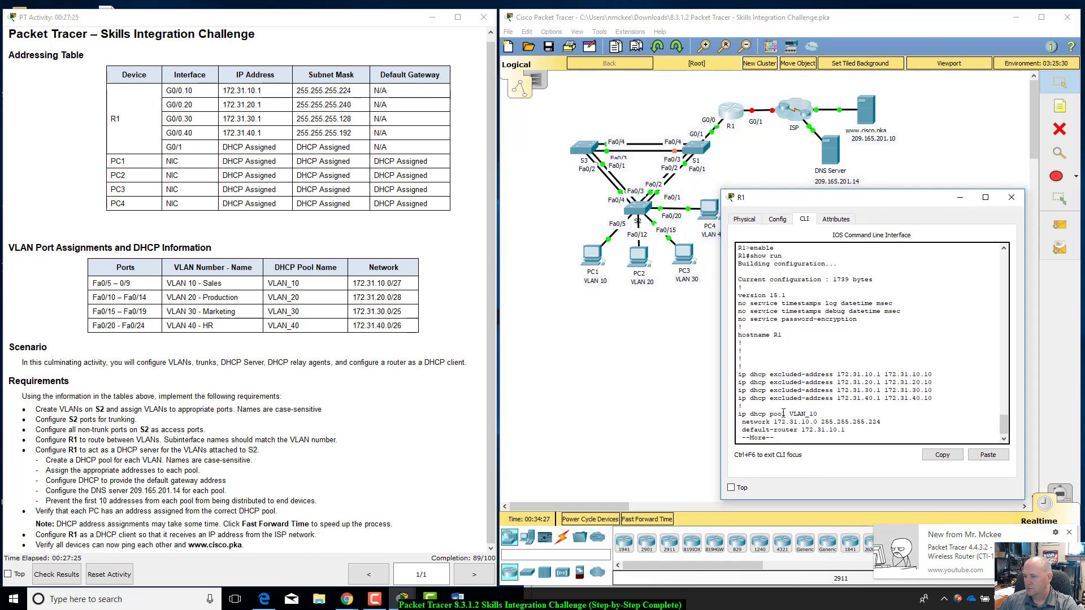
key(space)
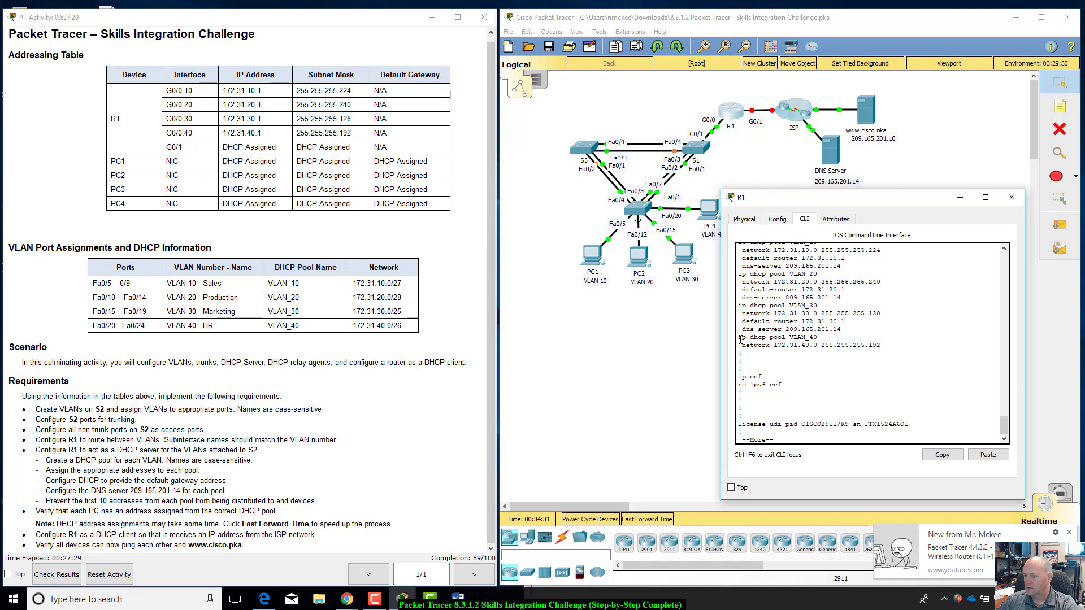
drag(740, 338, 895, 345)
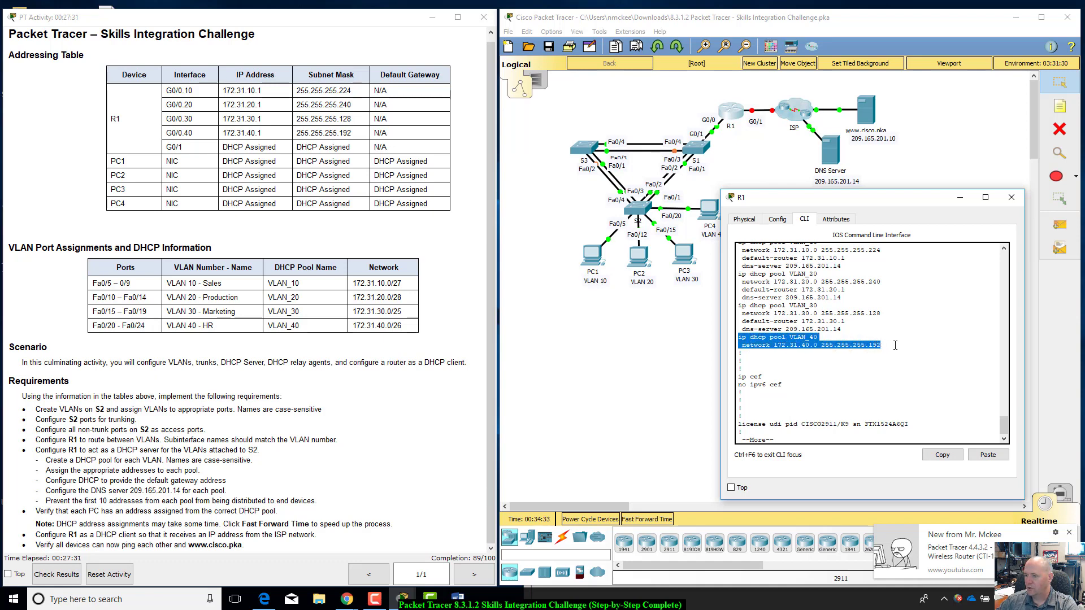
Enlarge the R1 window, compare the VLAN_40 DHCP pool with the VLAN_30 pool in the running configuration, and end the listing.
click(789, 349)
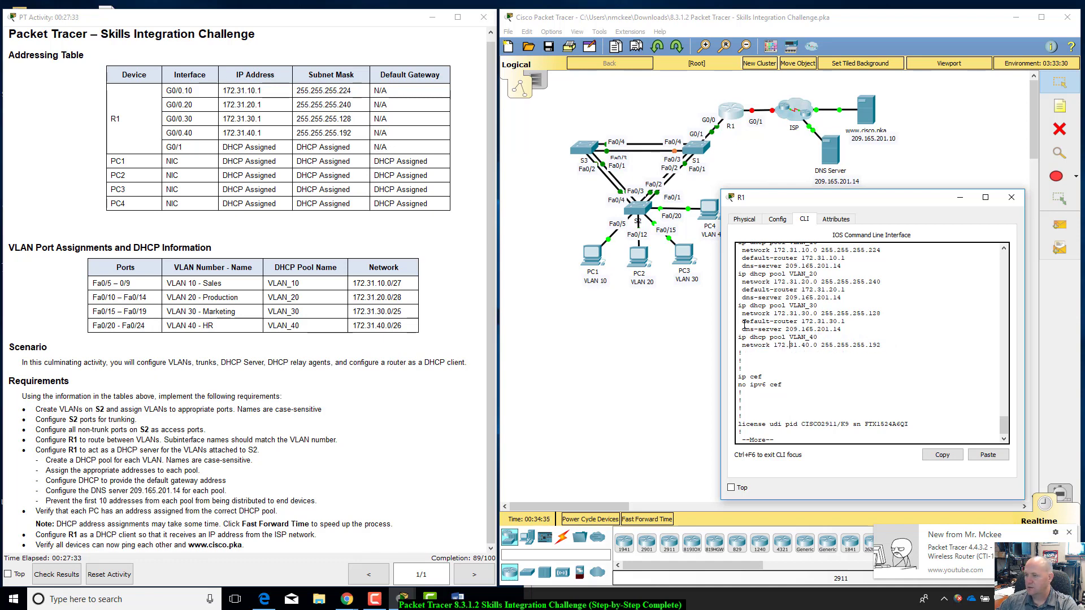
mouse_move(741, 321)
mouse_down()
mouse_move(840, 328)
mouse_move(873, 315)
mouse_move(745, 333)
mouse_up()
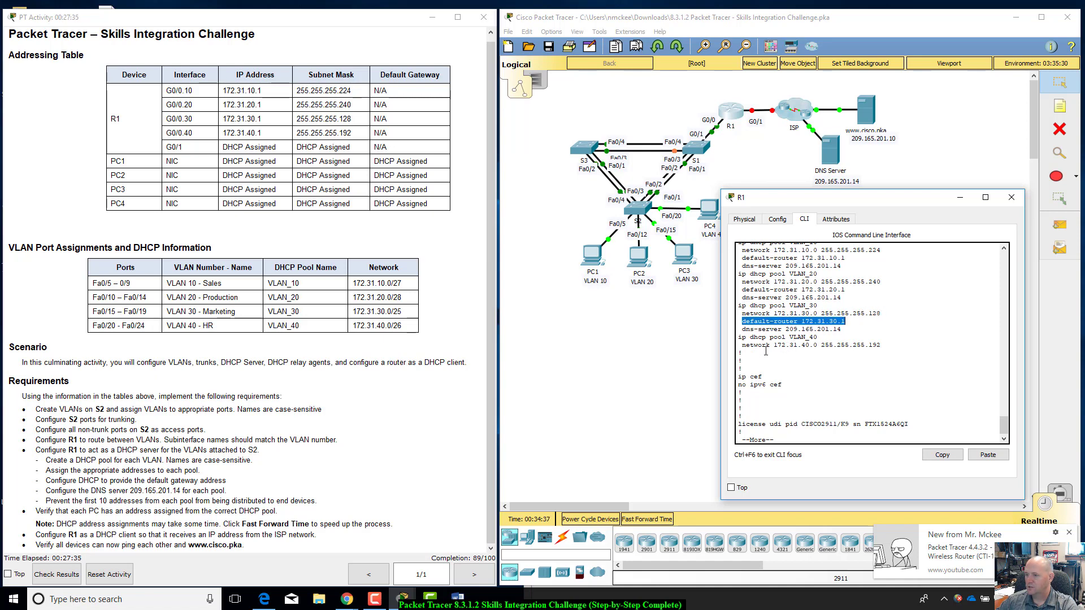
click(819, 376)
drag(810, 200, 760, 155)
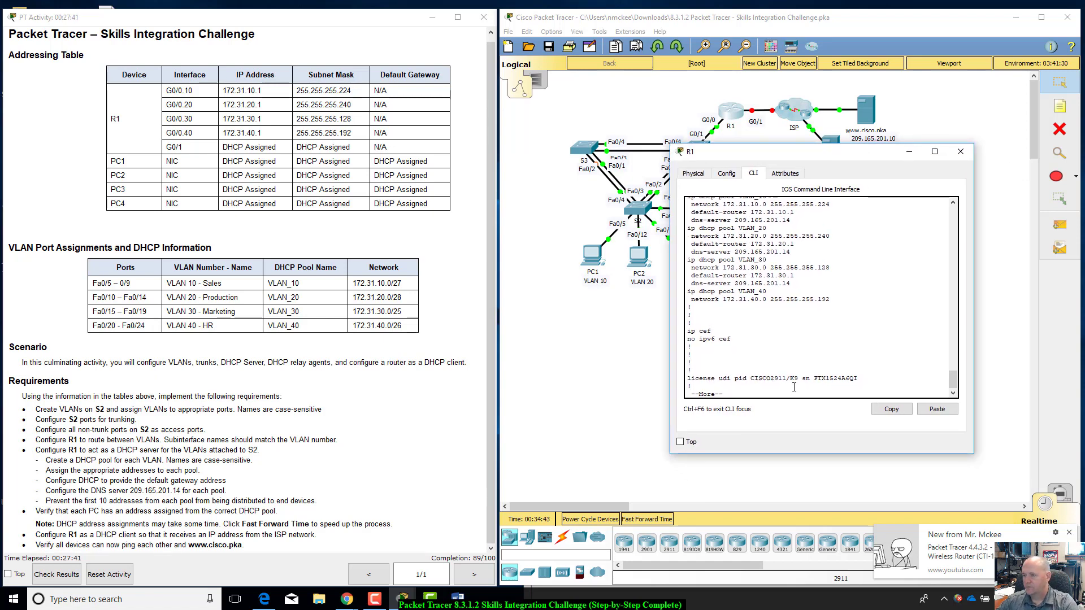
drag(870, 145, 816, 95)
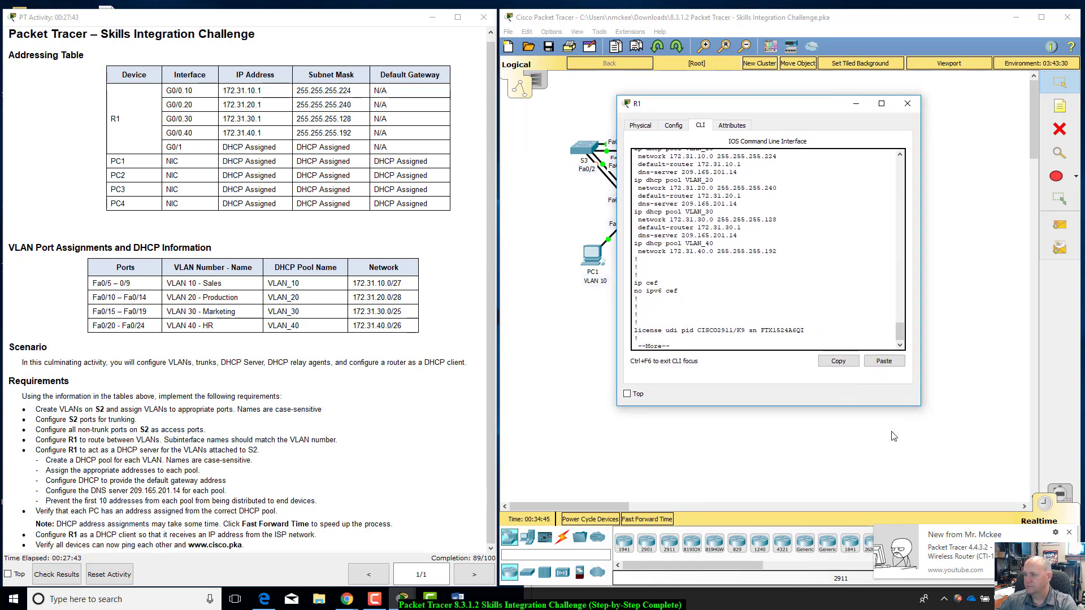
drag(918, 406, 1012, 511)
scroll(803, 428, up, 1)
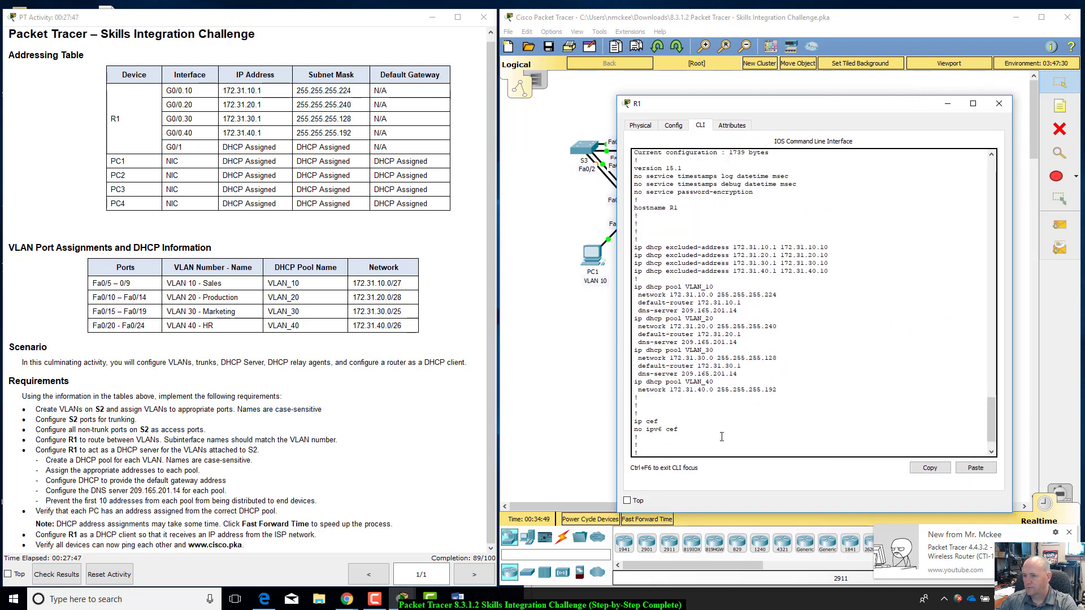
scroll(722, 437, down, 1)
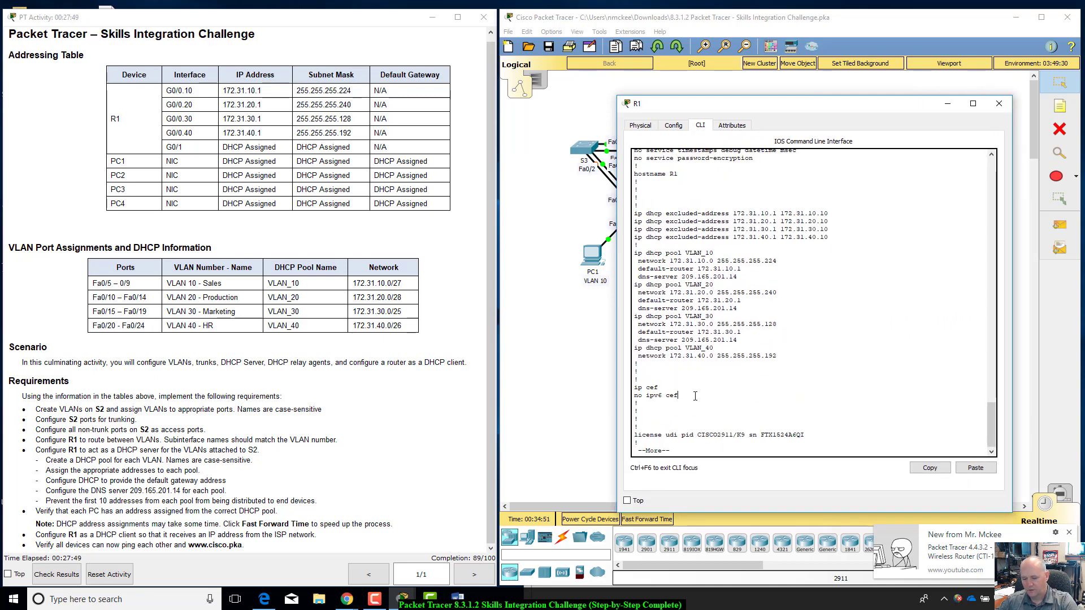
key(q)
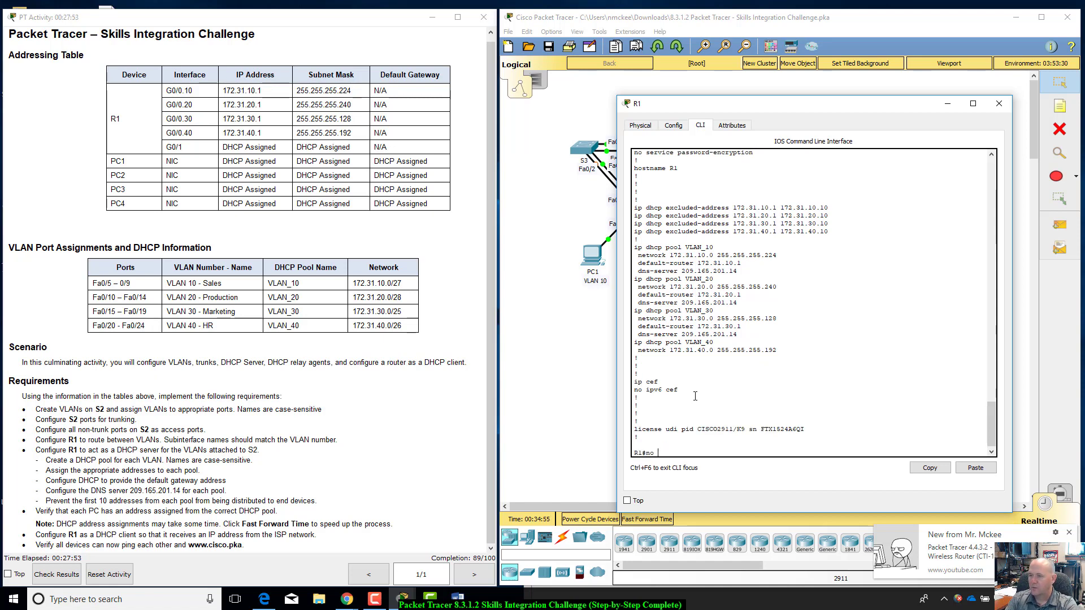
Try to remove the VLAN_40 DHCP pool on R1 from privileged EXEC mode.
text(no ip dhcp pool VLAN_40)
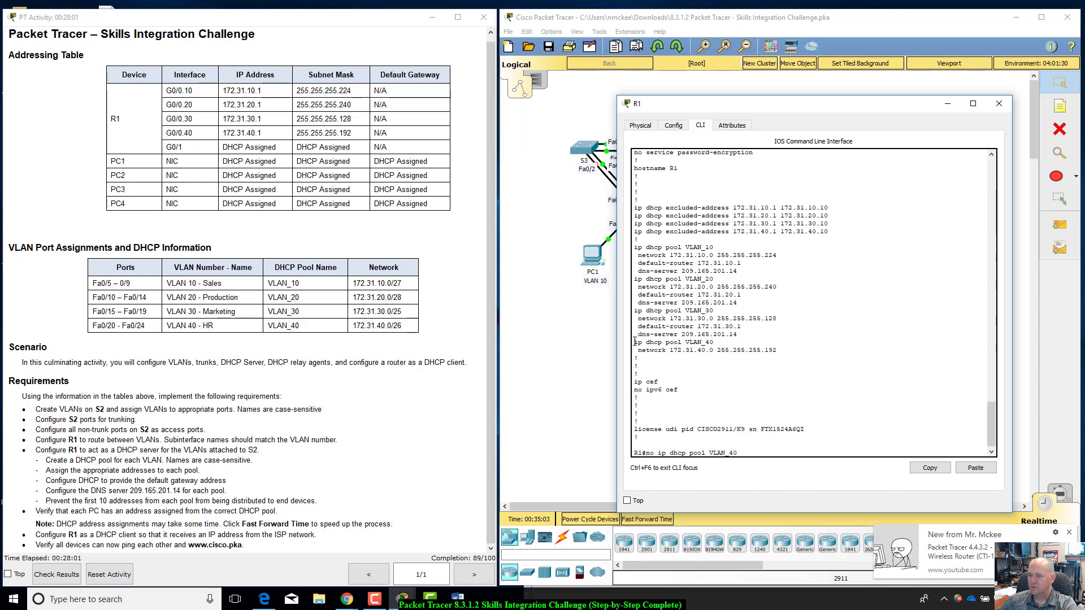
drag(635, 342, 788, 352)
click(788, 352)
key(Return)
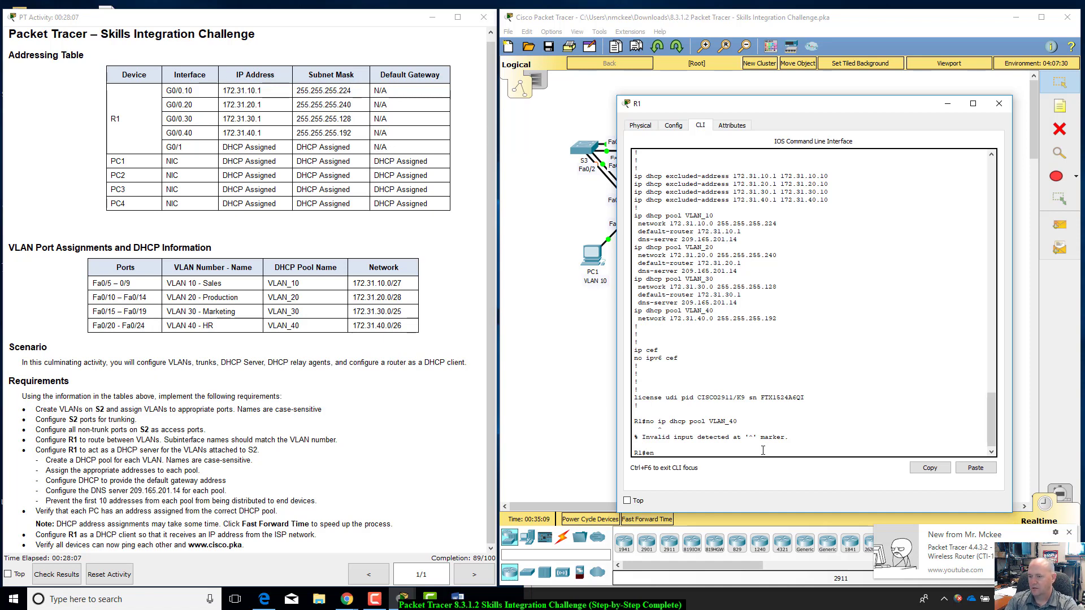
Enter global configuration mode on R1 and remove the DHCP pool VLAN_40.
text(config t)
key(Return)
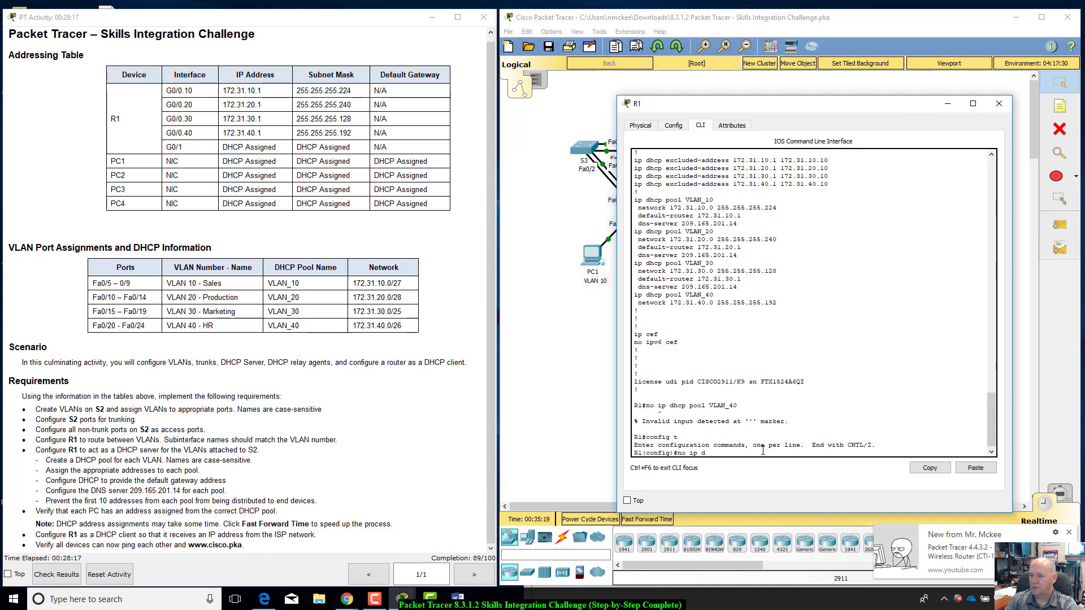
key(Tab)
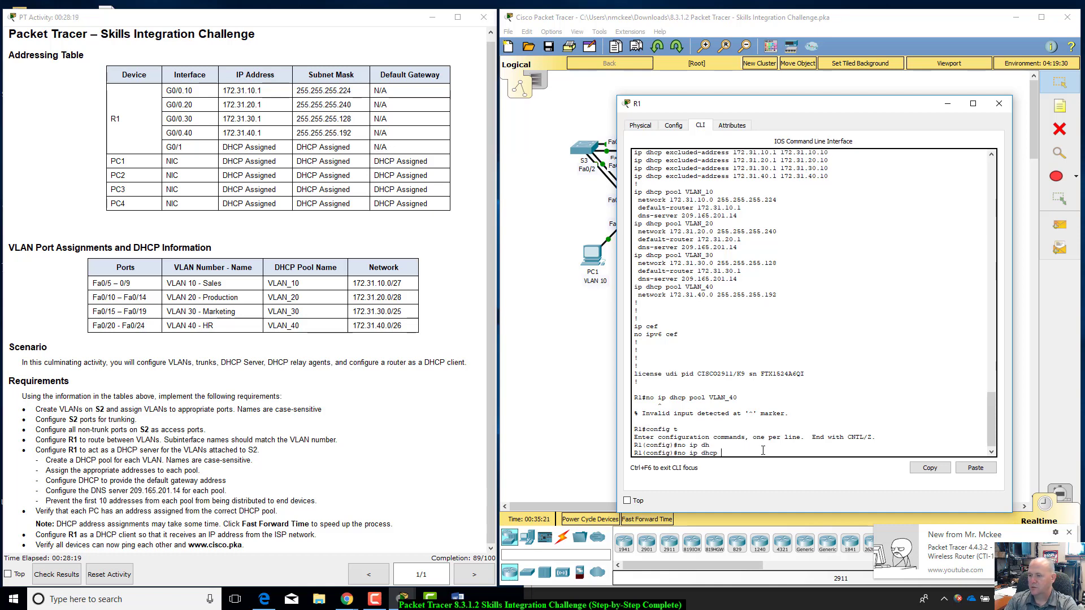
text(pool VLAN_40)
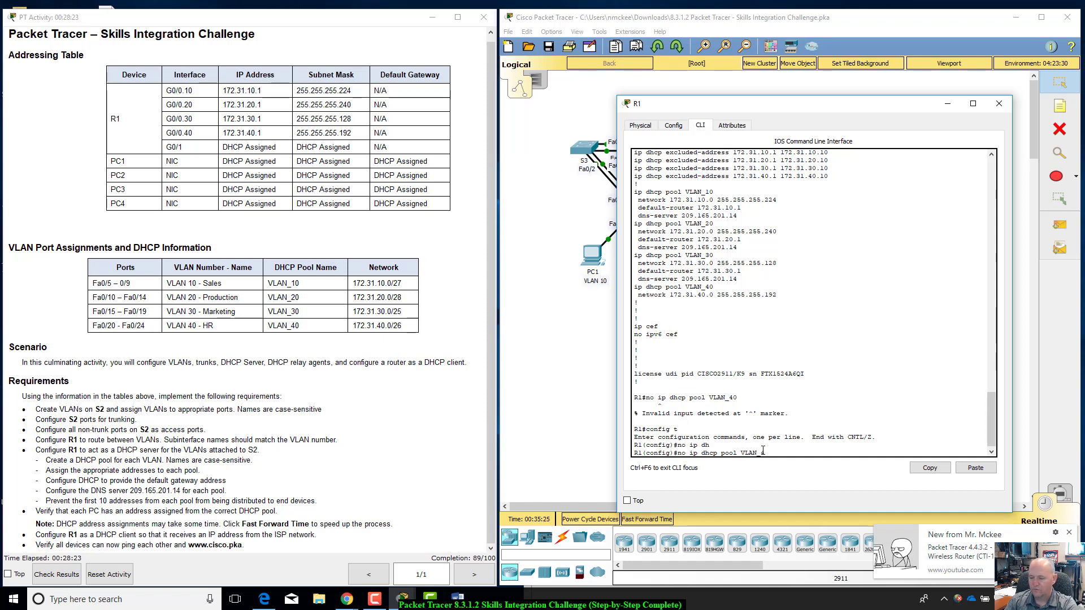
key(Return)
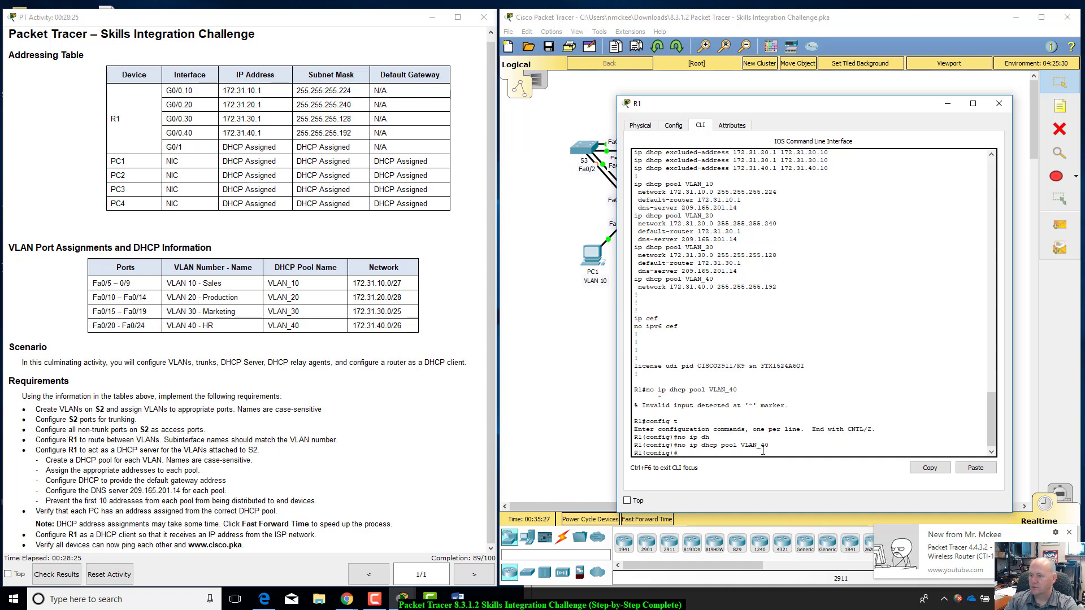
Run do show run on R1 to check the remaining DHCP pools, and end the listing.
text(do show run)
key(Return)
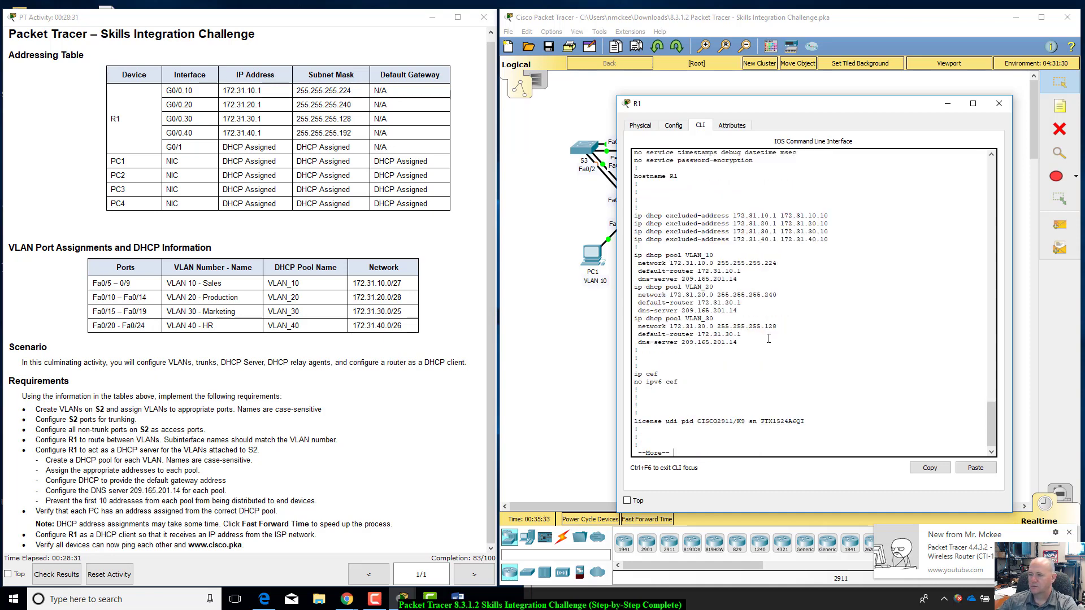
key(q)
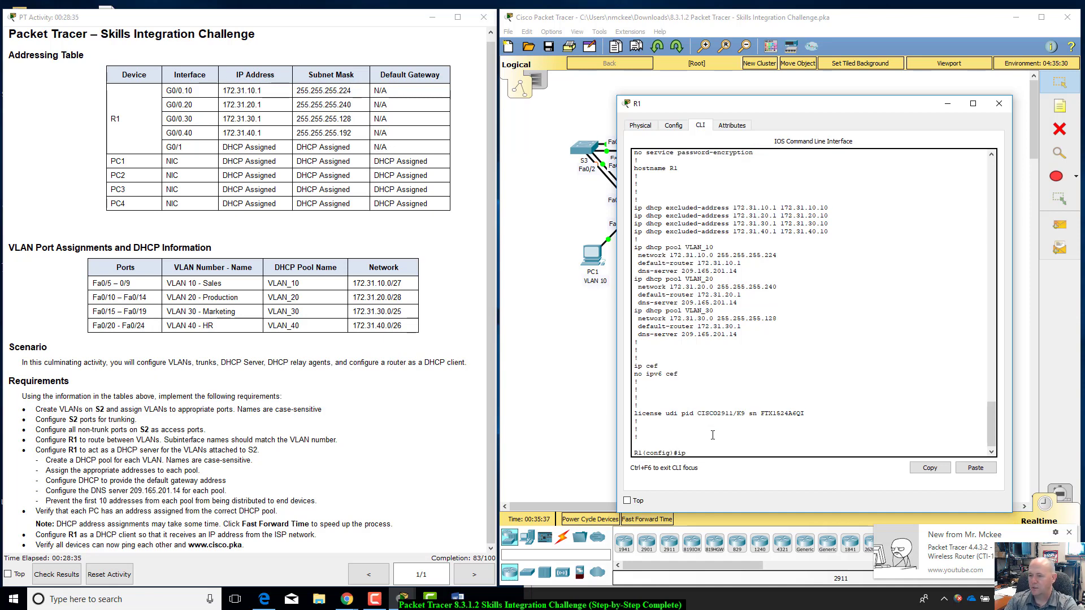
Create the DHCP pool VLAN_40 on R1 with network 172.31.40.0 and mask 255.255.255.192.
text(ip dhcp pool VLAN_40)
key(Return)
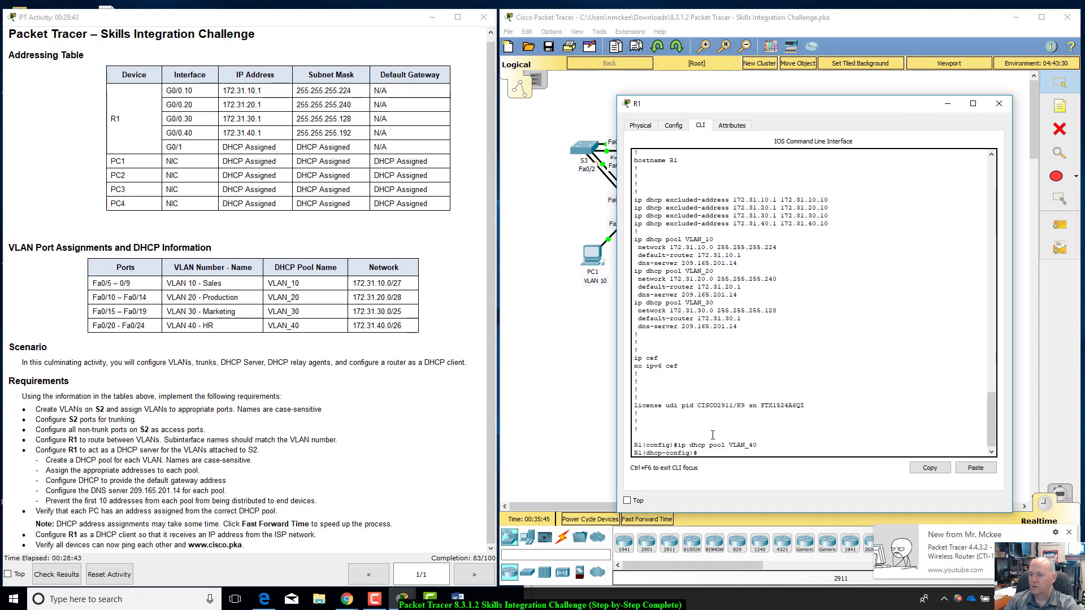
text(network 172.)
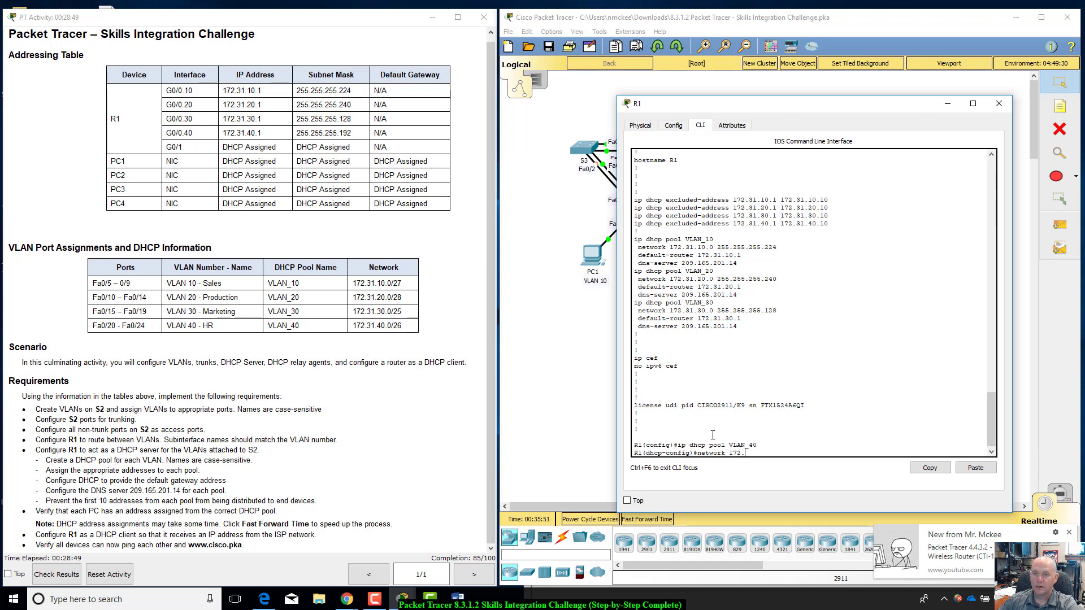
text(31)
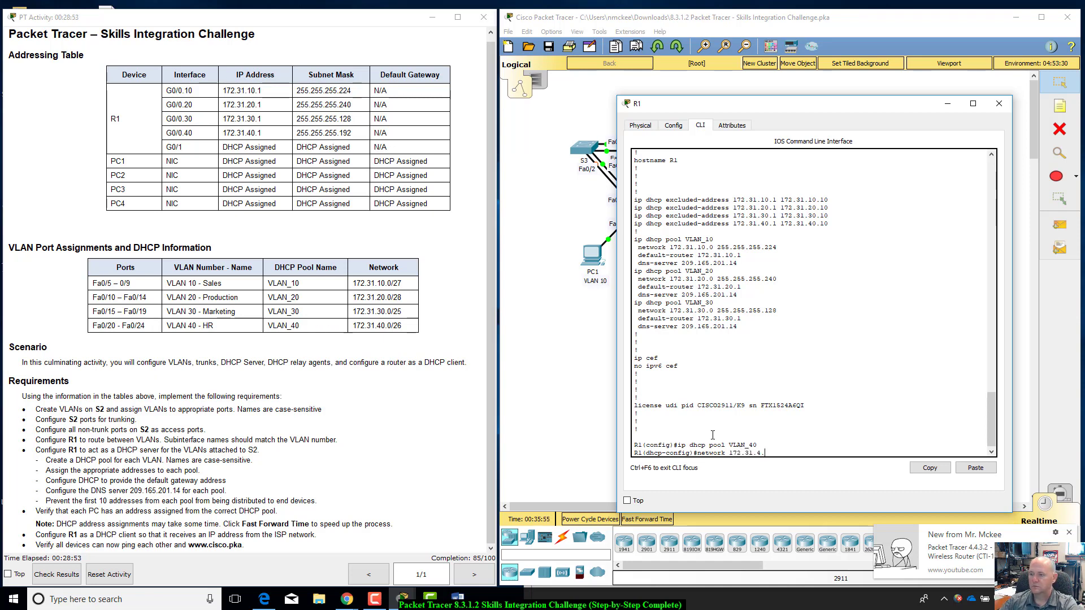
text(.4.)
key(BackSpace)
text(0.0)
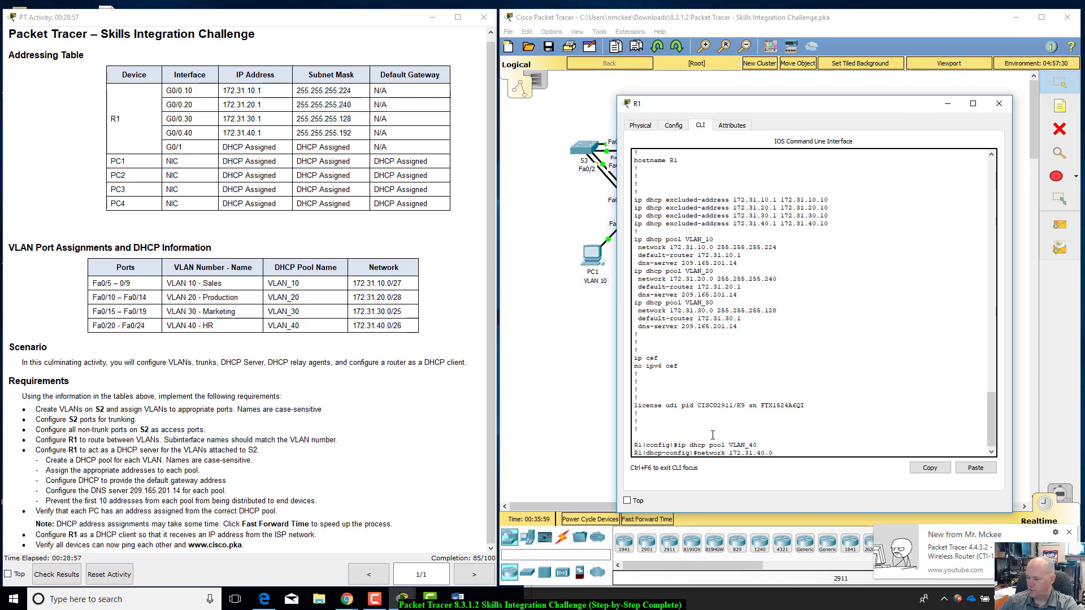
text( 255.255.25)
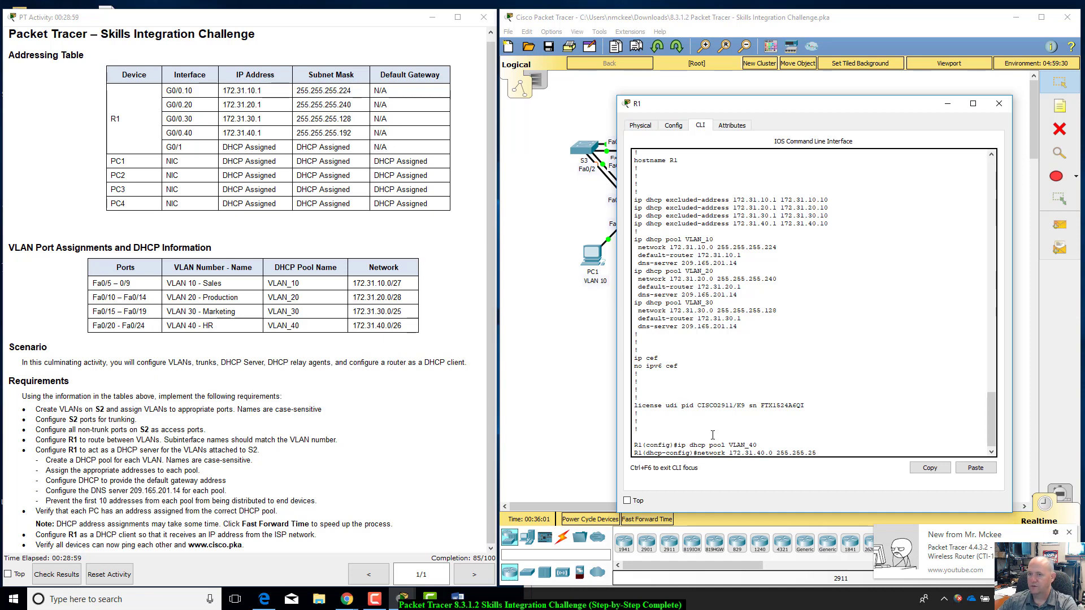
text(5.192)
key(Return)
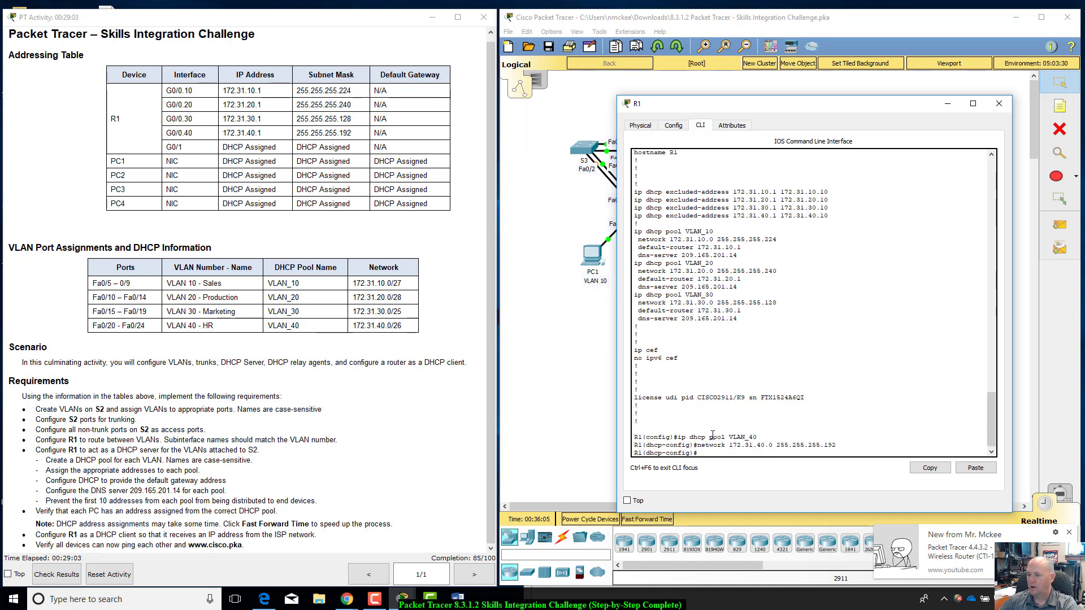
Set the VLAN_40 pool's default router to 172.31.40.1.
text(defu)
key(Tab)
key(BackSpace)
key(Tab)
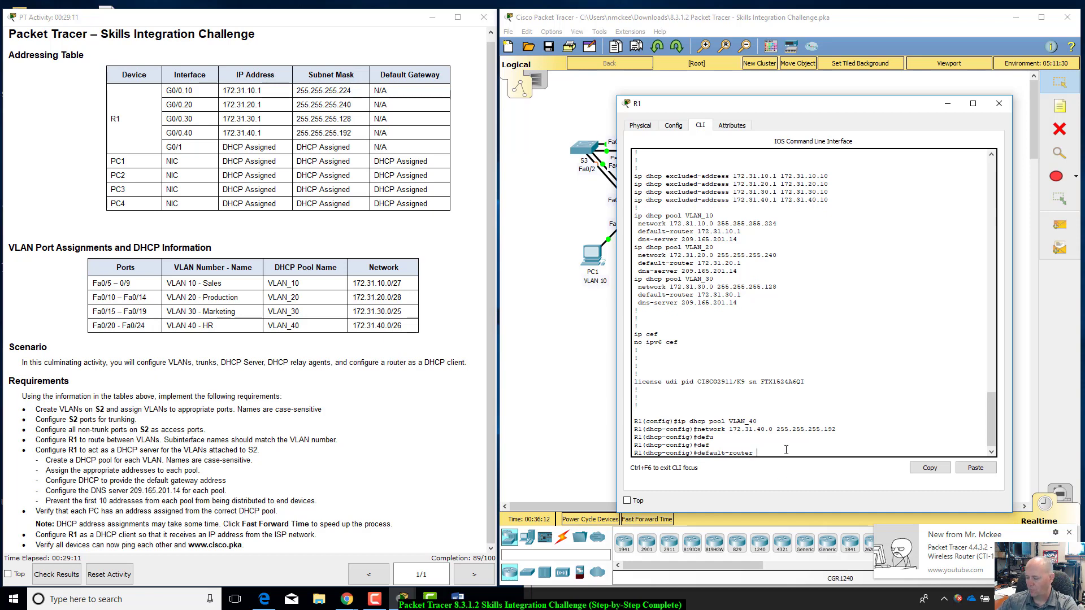
text(172)
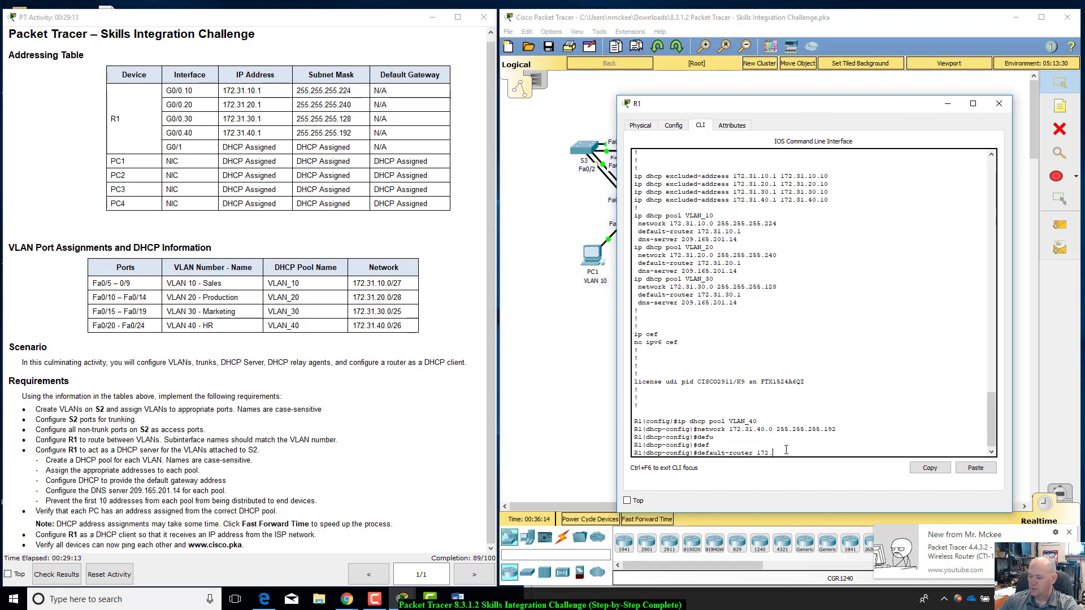
text(.31.40.1)
key(Return)
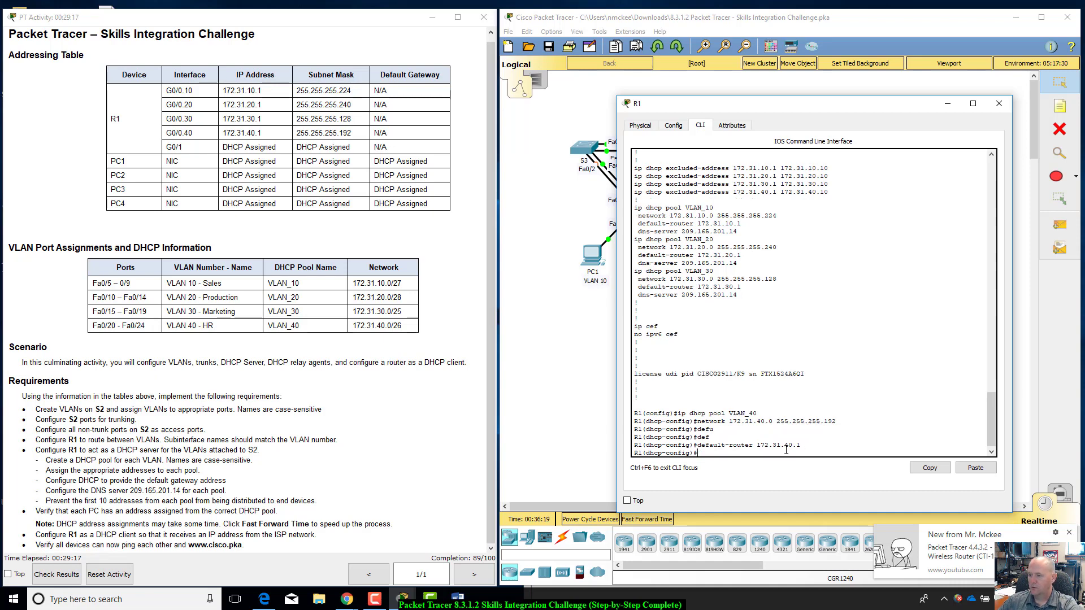
Set the VLAN_40 pool's DNS server to 209.165.201.14.
text(do show run)
key(Up)
key(Up)
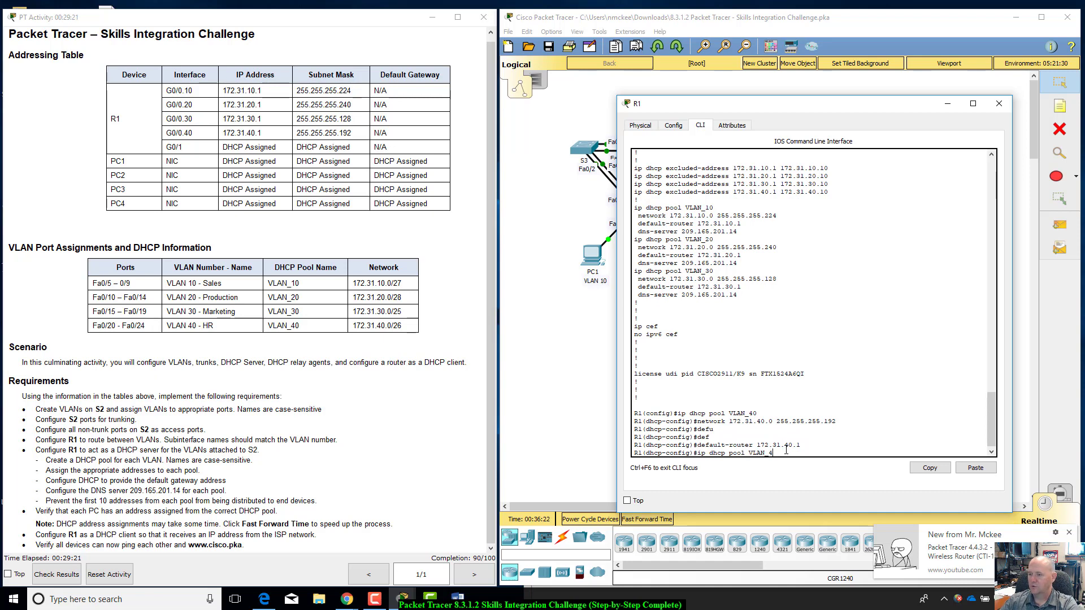
key(BackSpace)
key(BackSpace)
key(BackSpace)
key(BackSpace)
key(BackSpace)
key(BackSpace)
key(BackSpace)
key(BackSpace)
key(BackSpace)
key(BackSpace)
key(BackSpace)
key(BackSpace)
key(BackSpace)
key(BackSpace)
key(BackSpace)
key(BackSpace)
key(BackSpace)
key(BackSpace)
text(dns)
key(Tab)
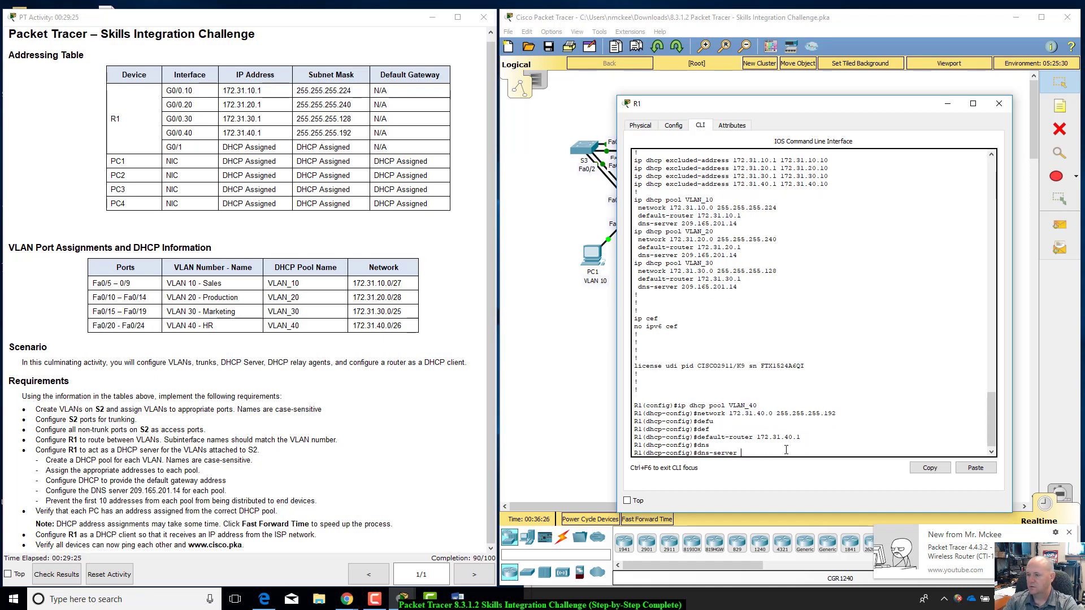
text(209.165.201.14)
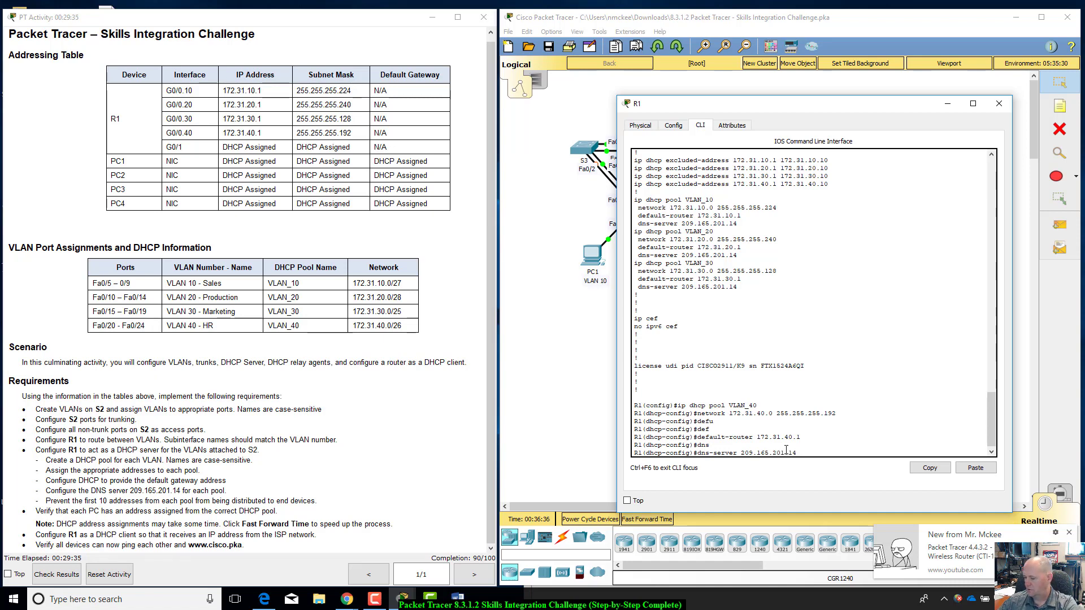
key(Return)
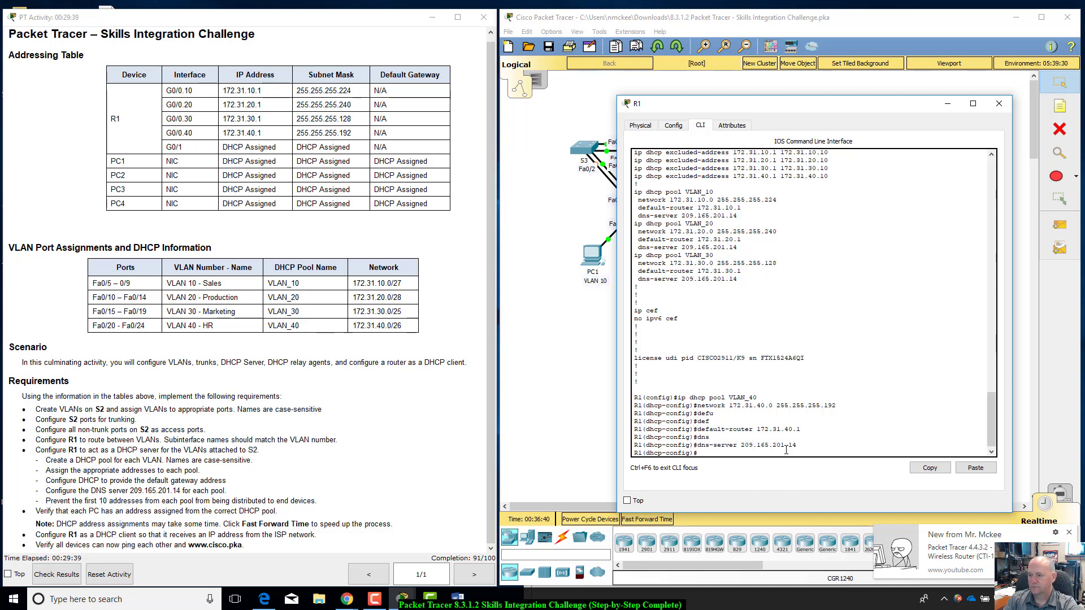
Exit configuration mode on R1, review all DHCP pools with show run, and close the R1 window.
text(exit)
key(Return)
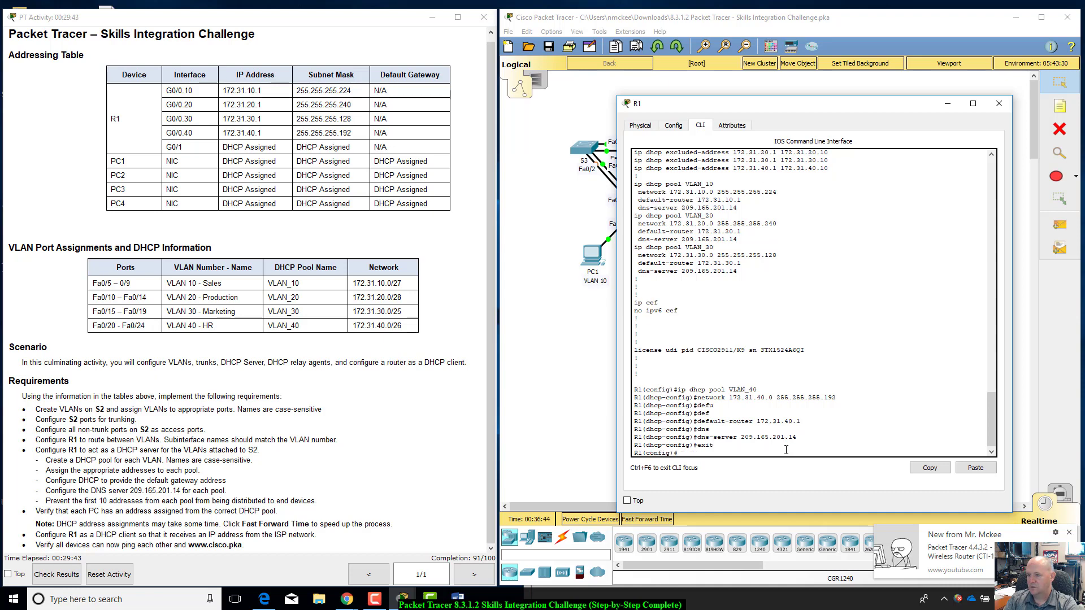
text(e)
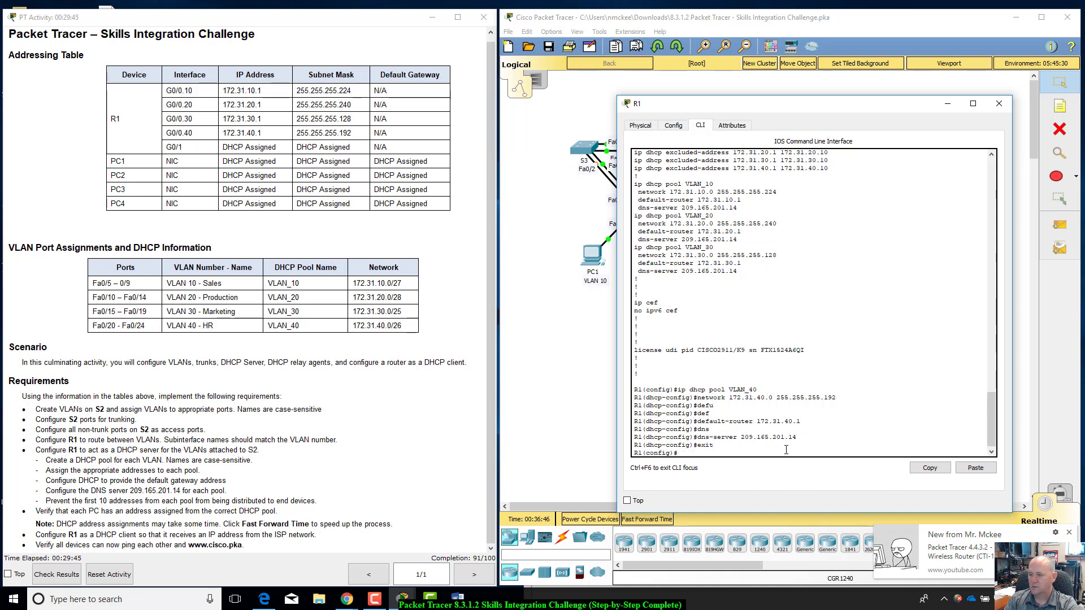
text(xit)
key(Return)
text(show)
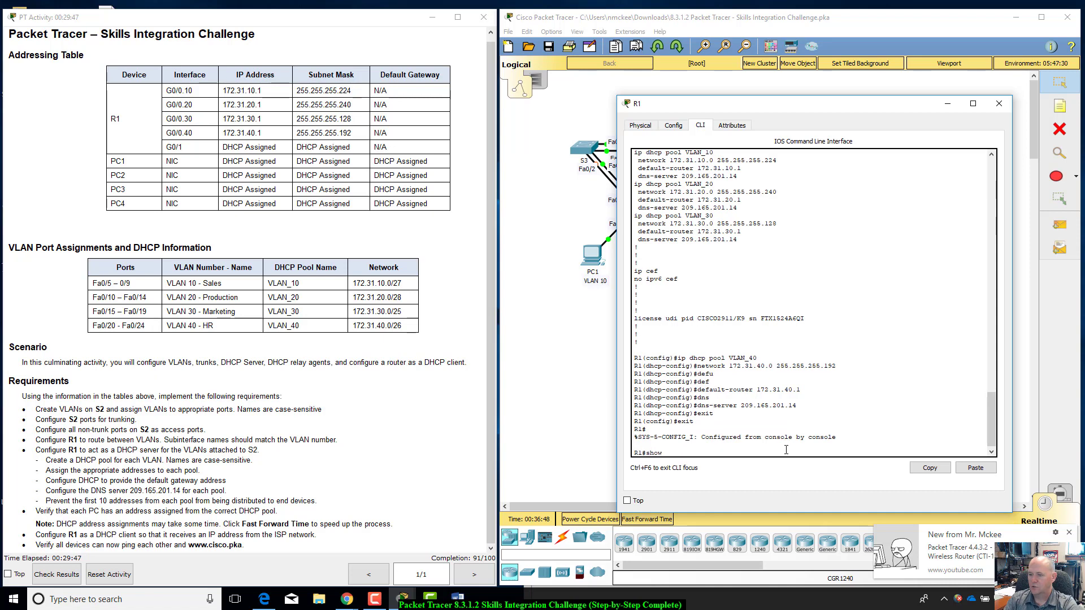
text( run)
key(Return)
key(space)
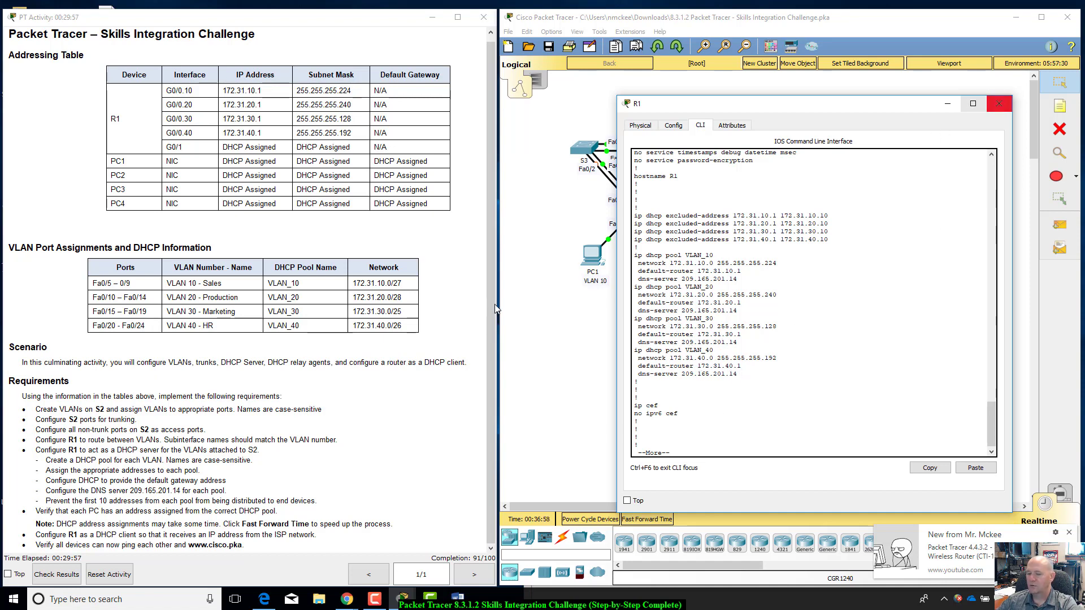
click(1008, 105)
Renew PC4's DHCP lease by switching its IP configuration to Static and back to DHCP.
click(718, 213)
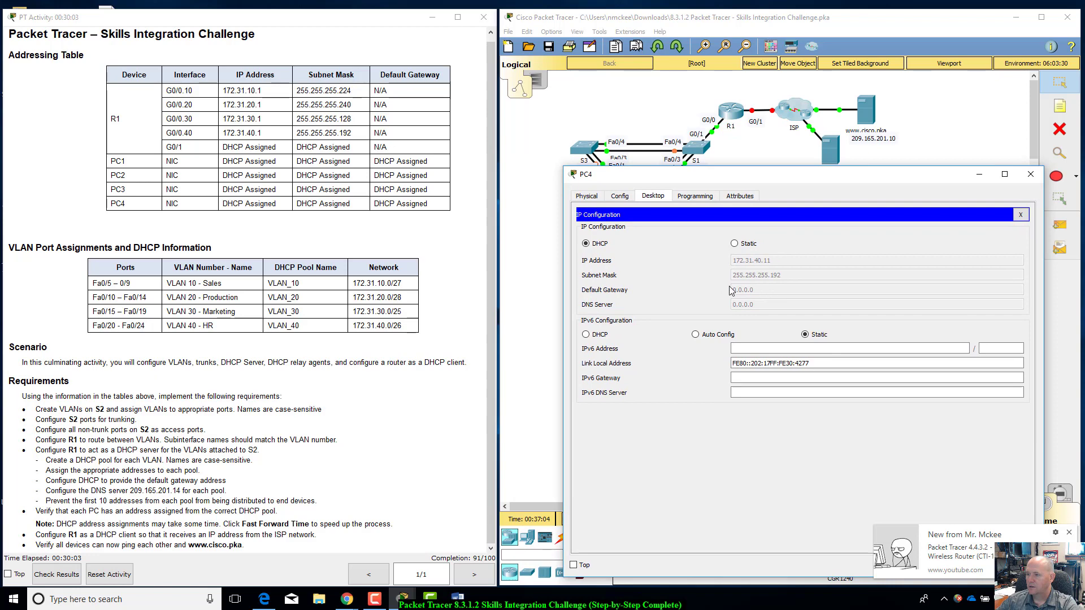
click(733, 244)
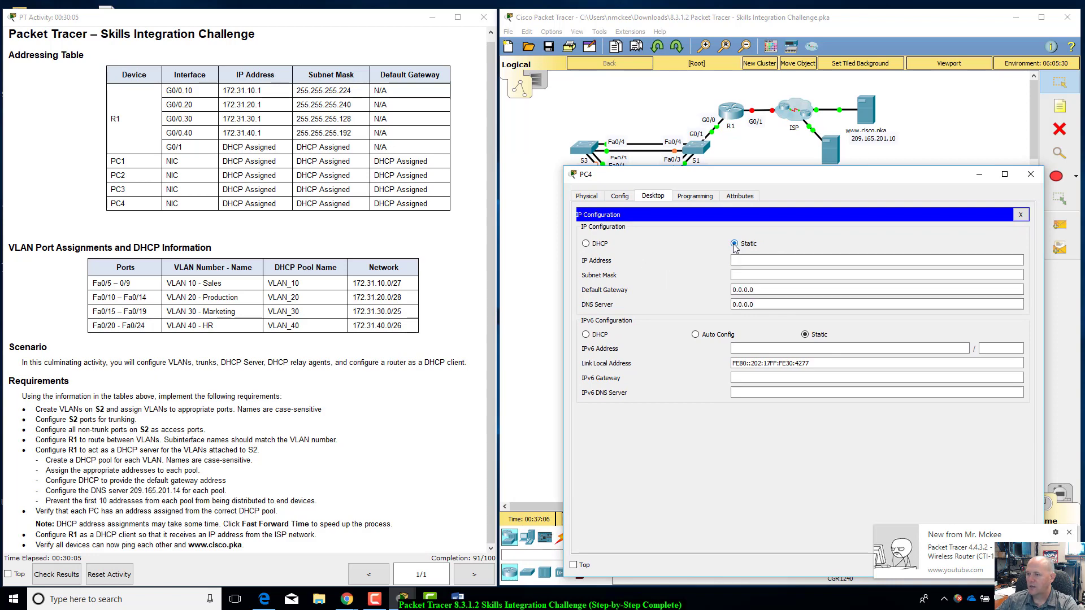
click(595, 248)
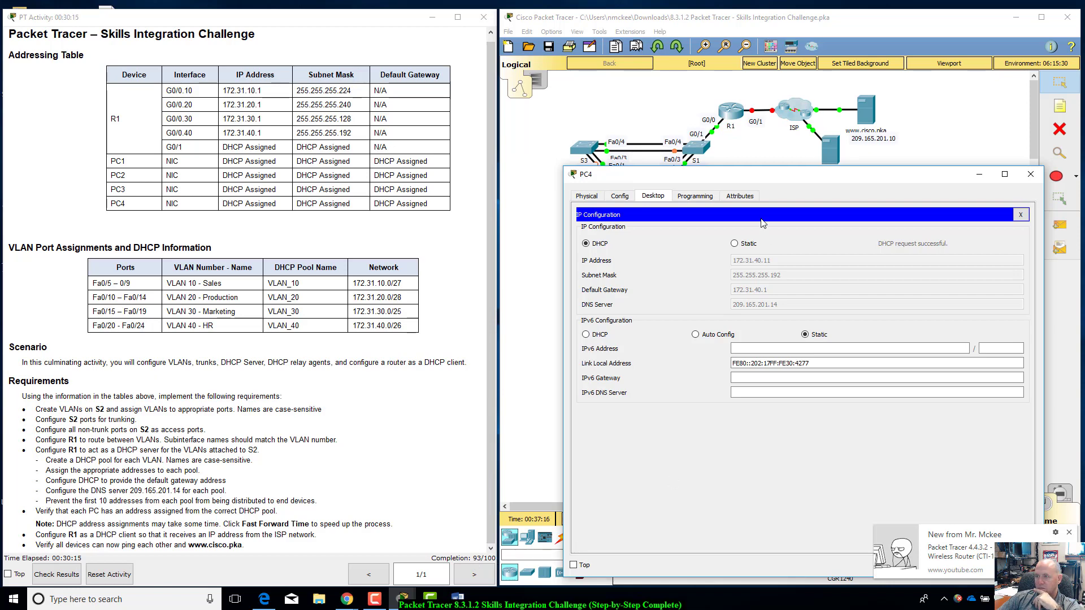
Close PC4's IP configuration and the PC4 window.
drag(765, 179, 749, 191)
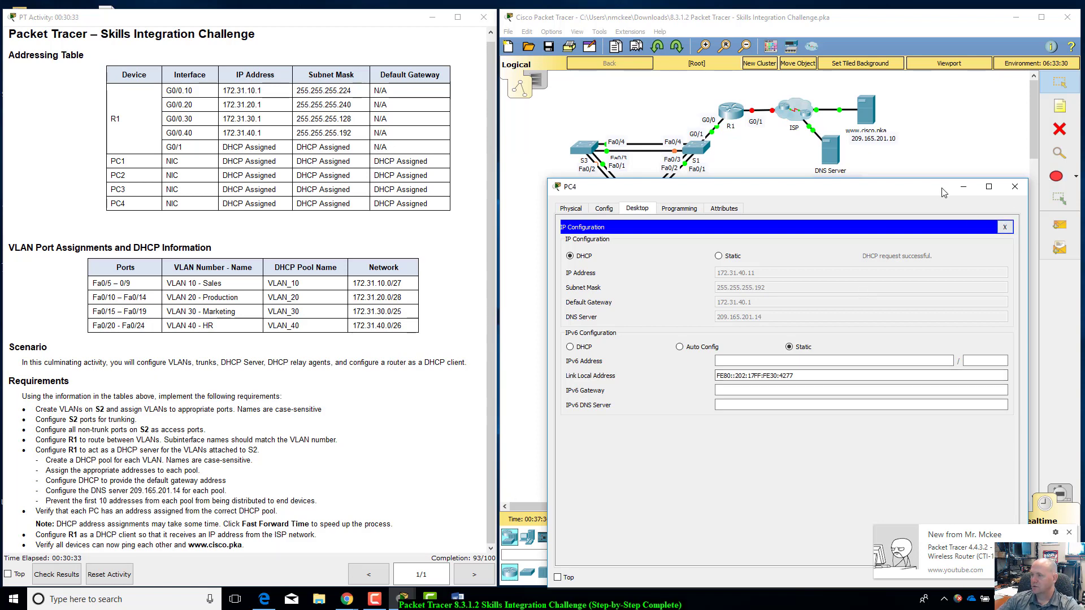
mouse_move(937, 191)
mouse_down()
mouse_move(935, 179)
mouse_move(931, 196)
mouse_up()
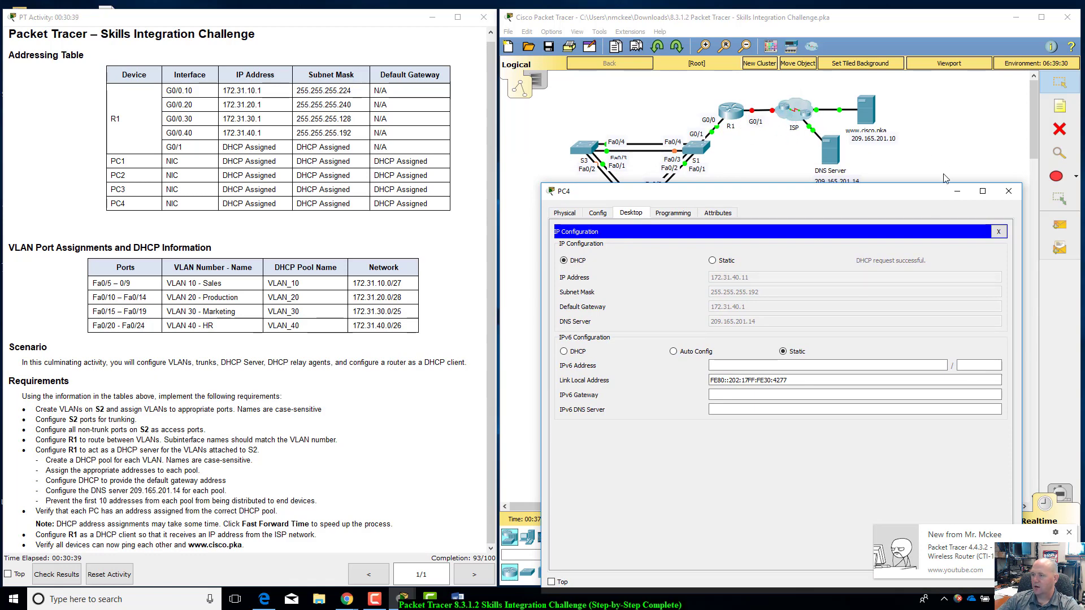
click(1000, 232)
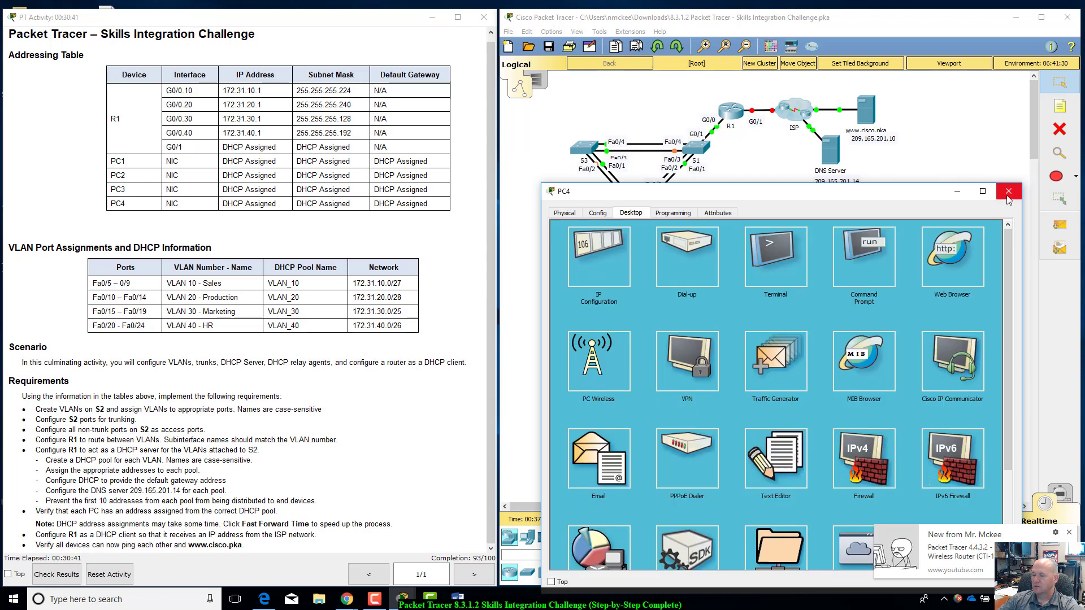
click(1008, 191)
Open R1's CLI, finish the paged show run output, and enter interface configuration mode for G0/1.
click(730, 110)
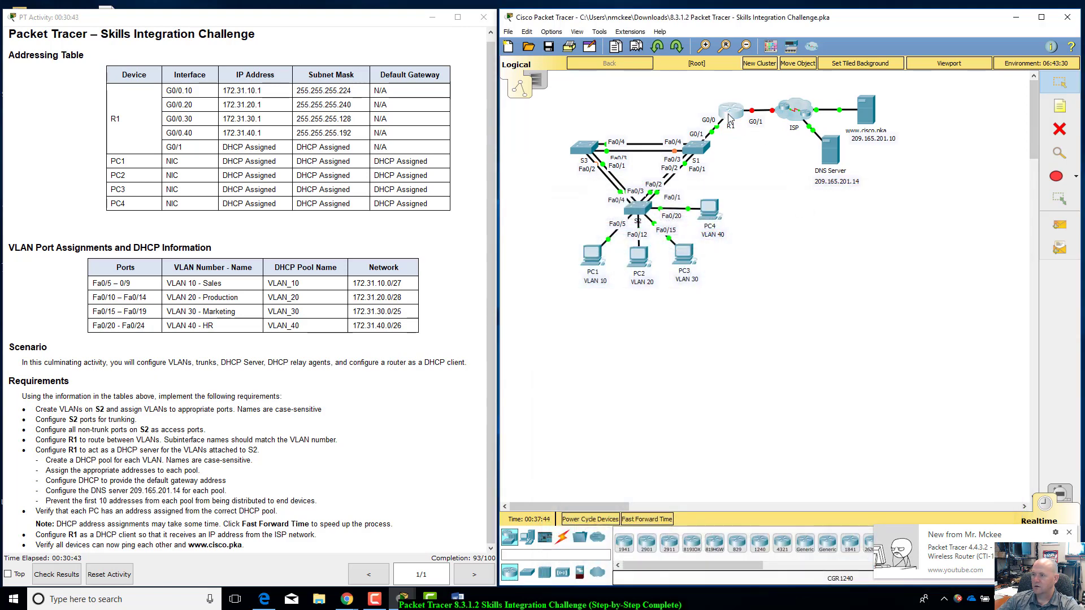
drag(601, 131, 854, 225)
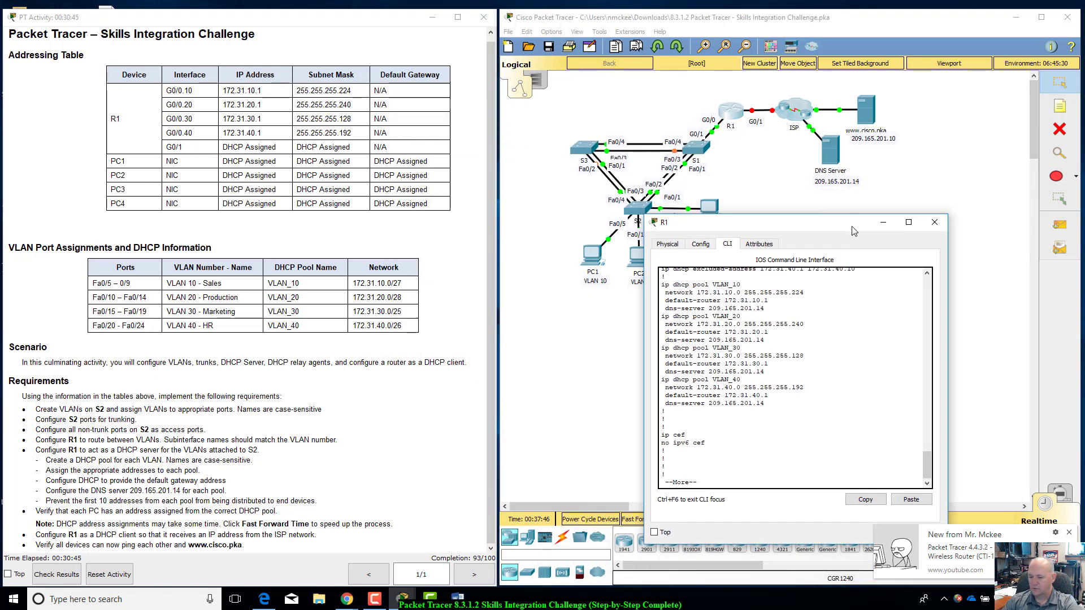
key(Return)
key(Return)
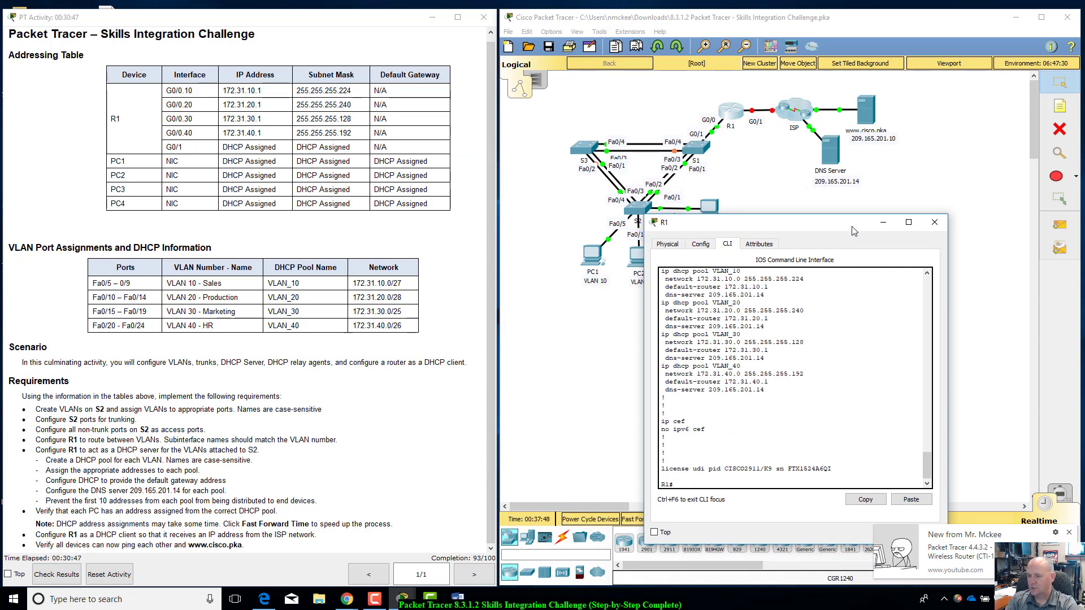
text(config t)
key(Return)
text(int)
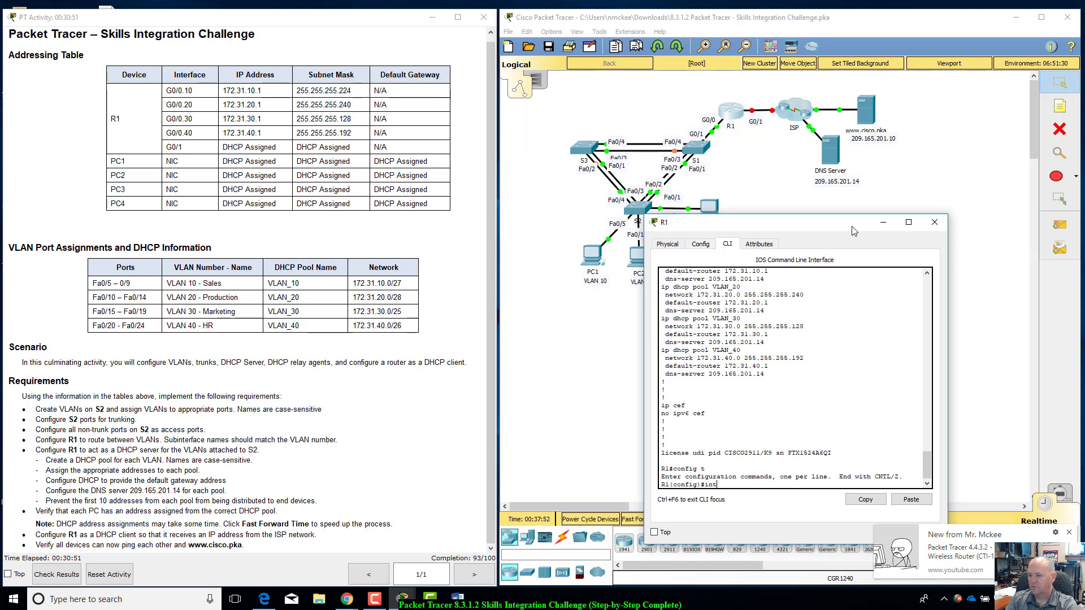
text( g0/1)
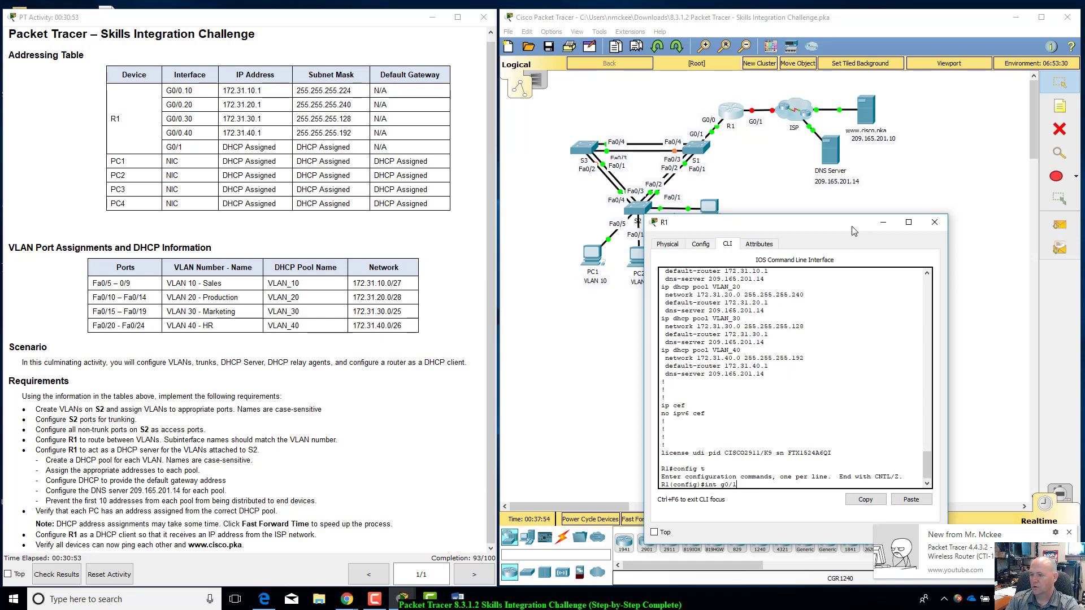
key(Return)
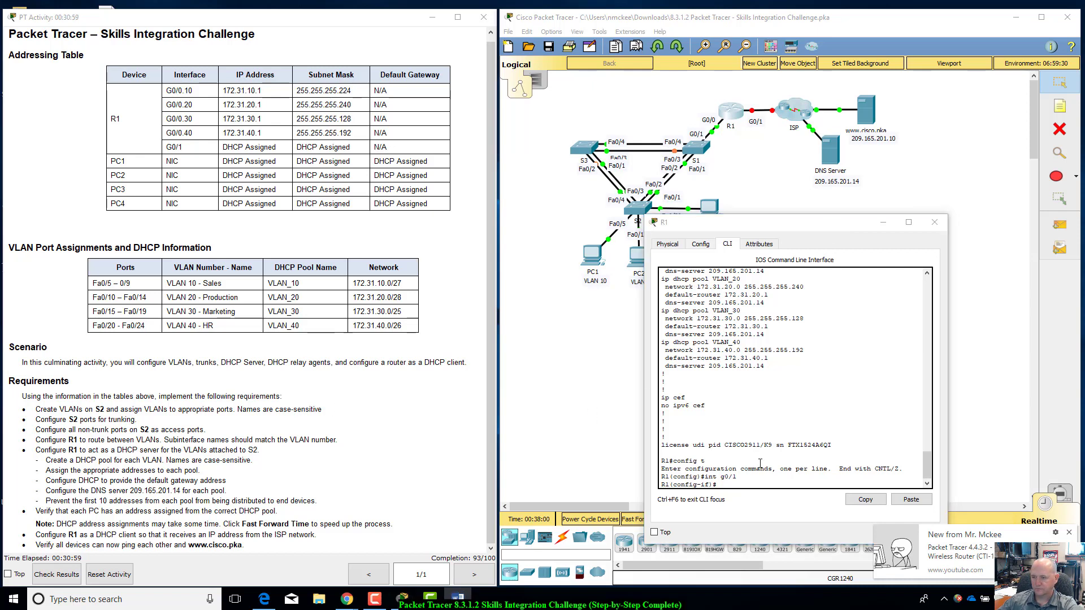
Look up the ip address options and configure R1's G0/1 as a DHCP client with ip address dhcp.
click(747, 487)
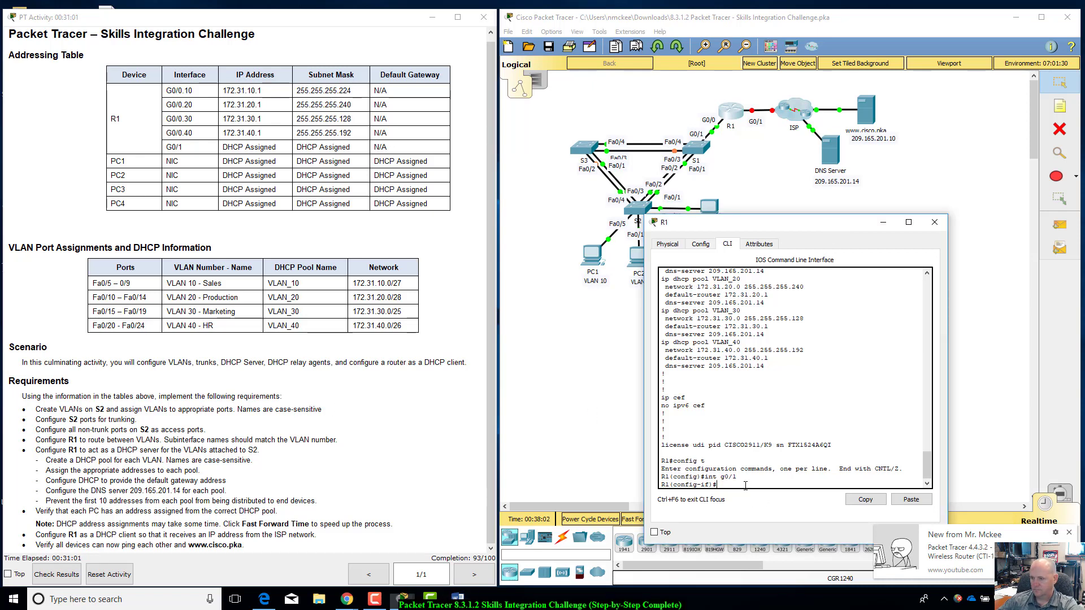
key(Tab)
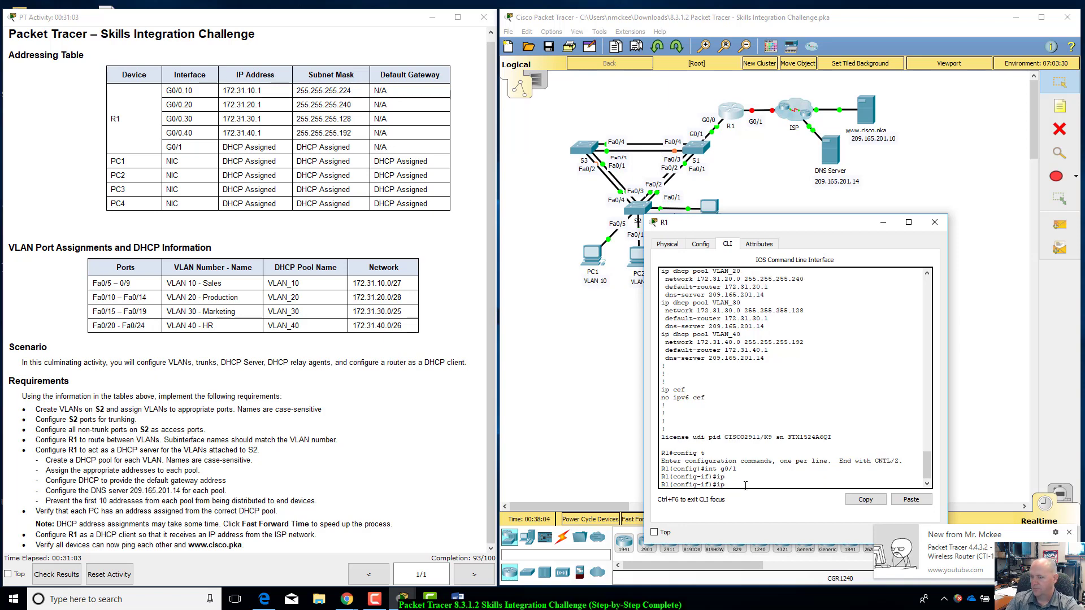
text(d)
key(Tab)
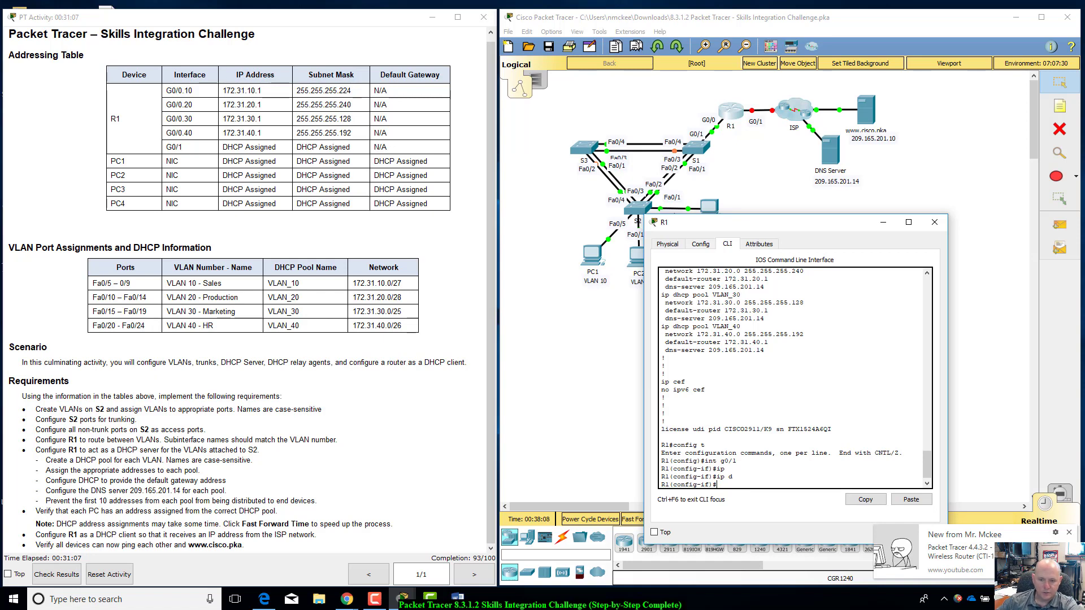
key(alt+Tab)
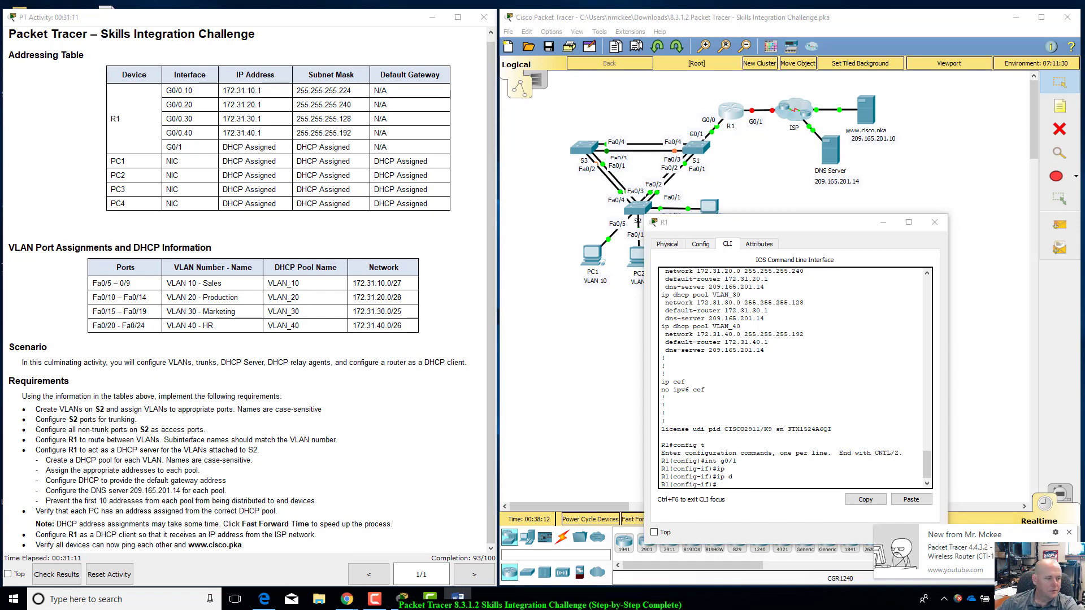
key(alt+Tab)
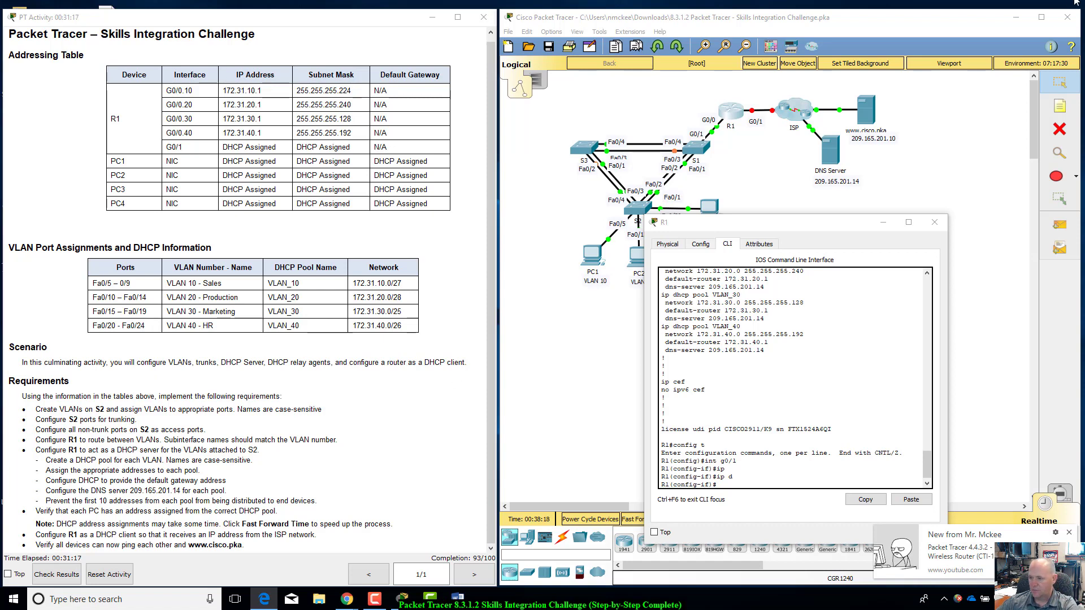
text(ip a)
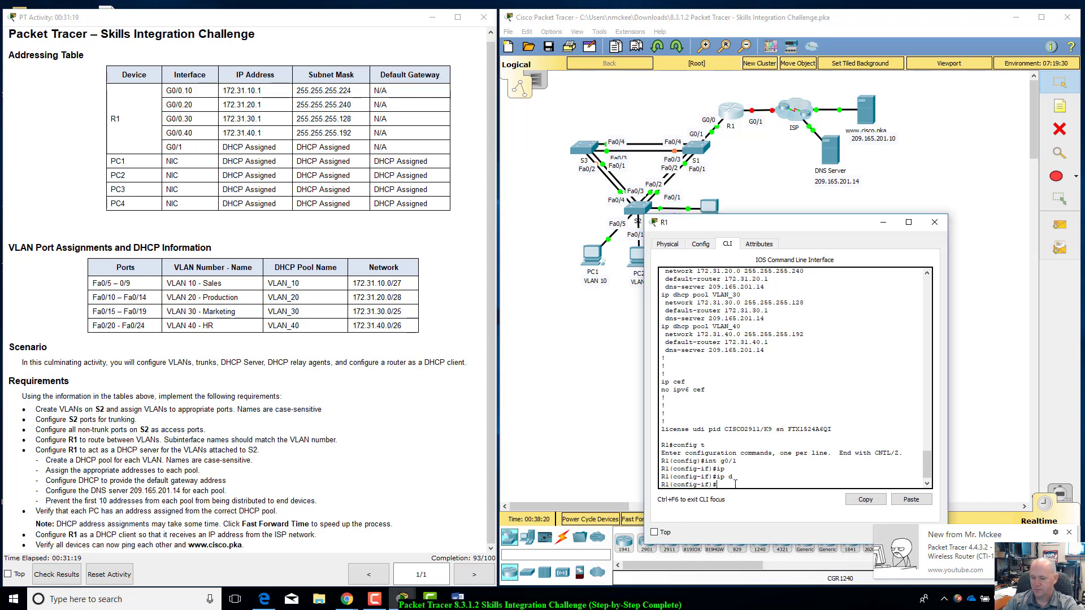
text(d)
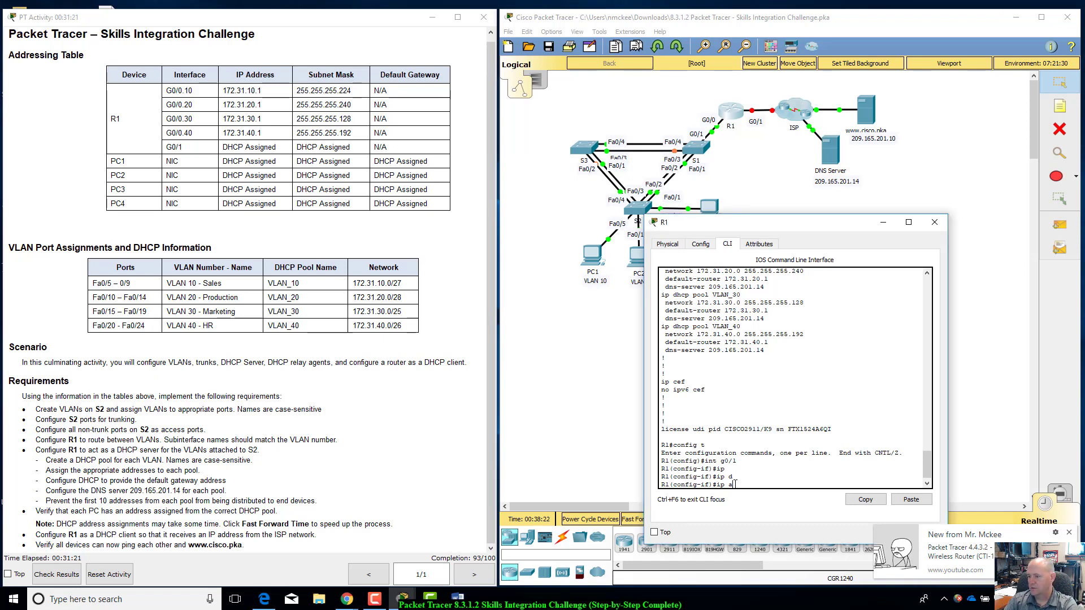
key(Tab)
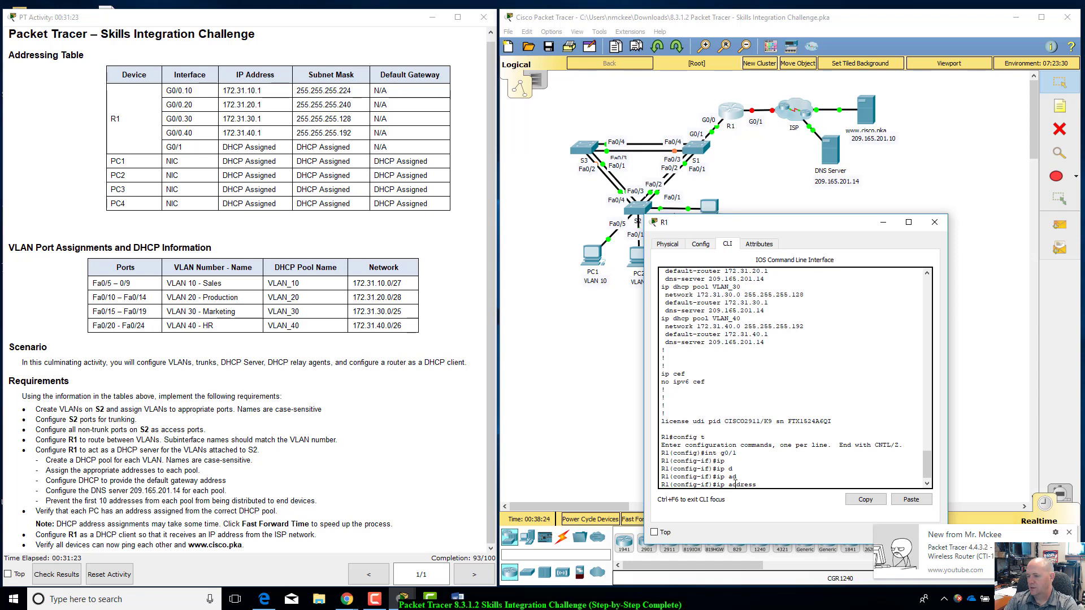
text(?)
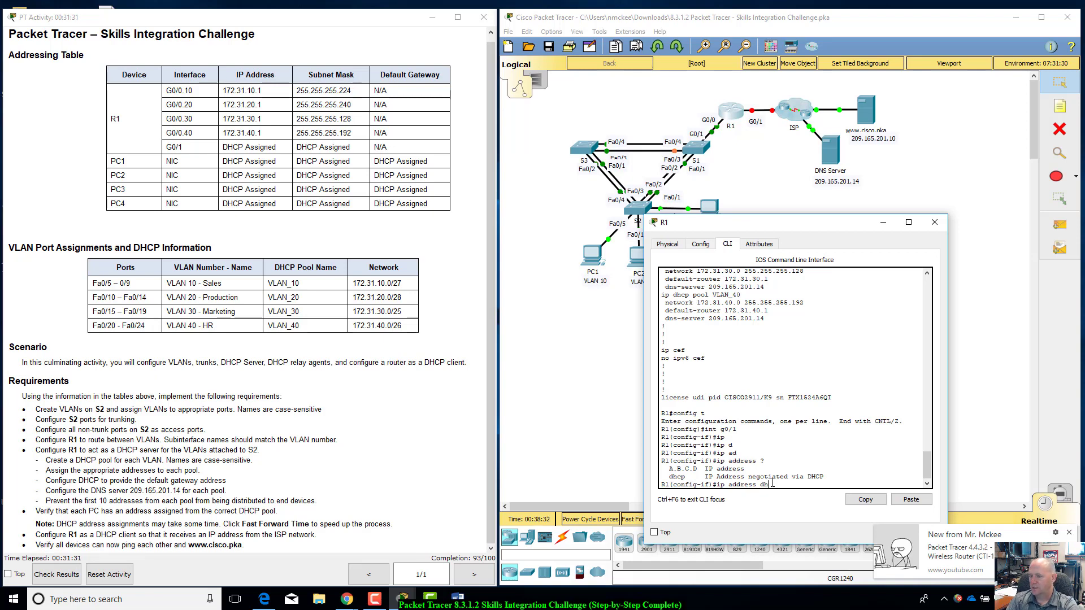
text(cp)
key(Return)
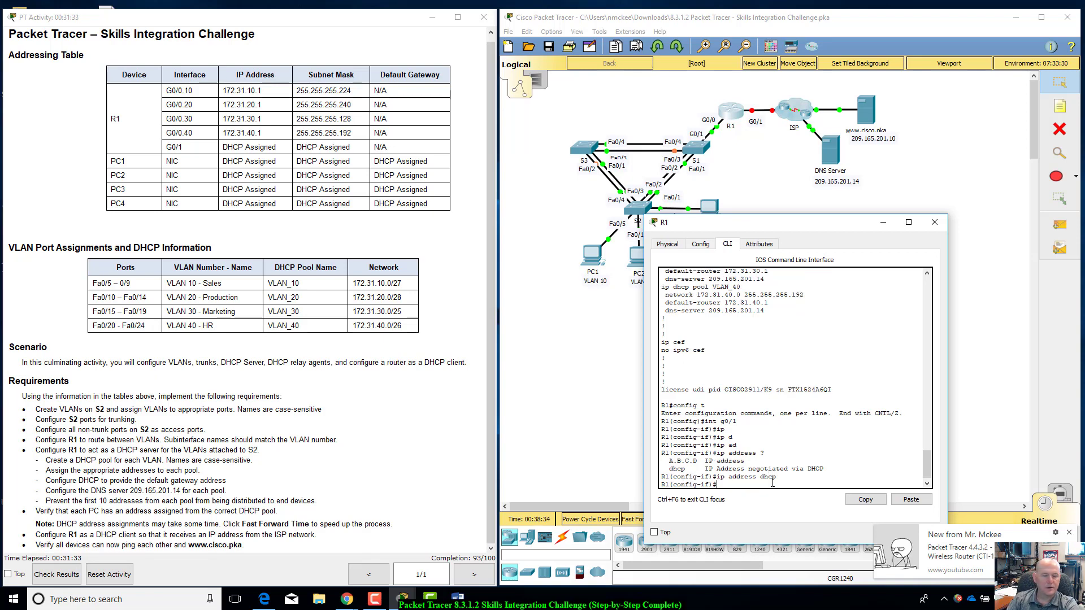
Enable R1's G0/1 with no shut and fast-forward the simulation time.
text(no)
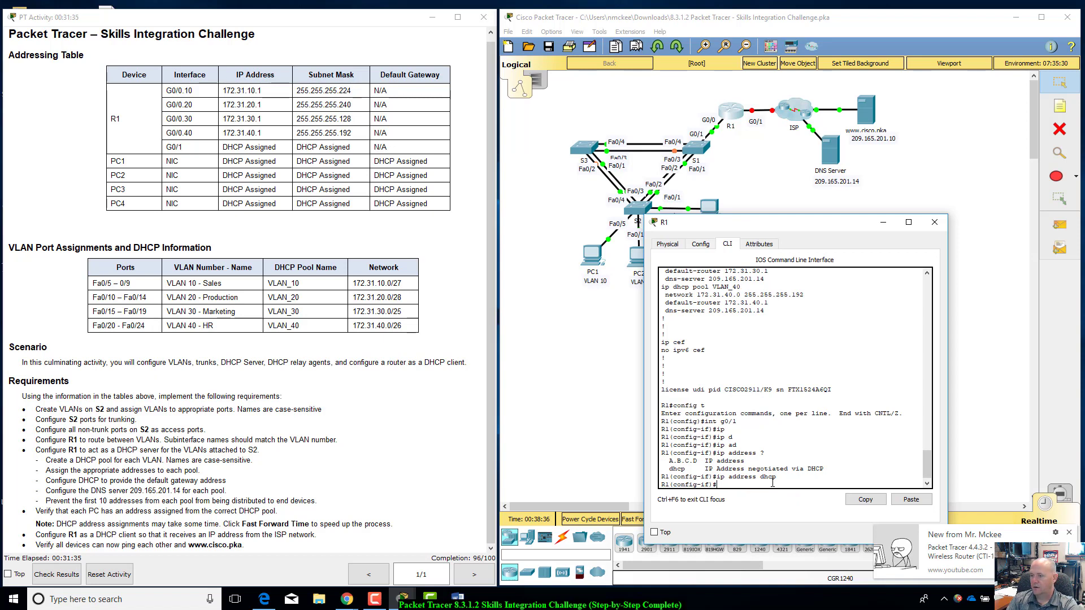
text( shut)
key(Return)
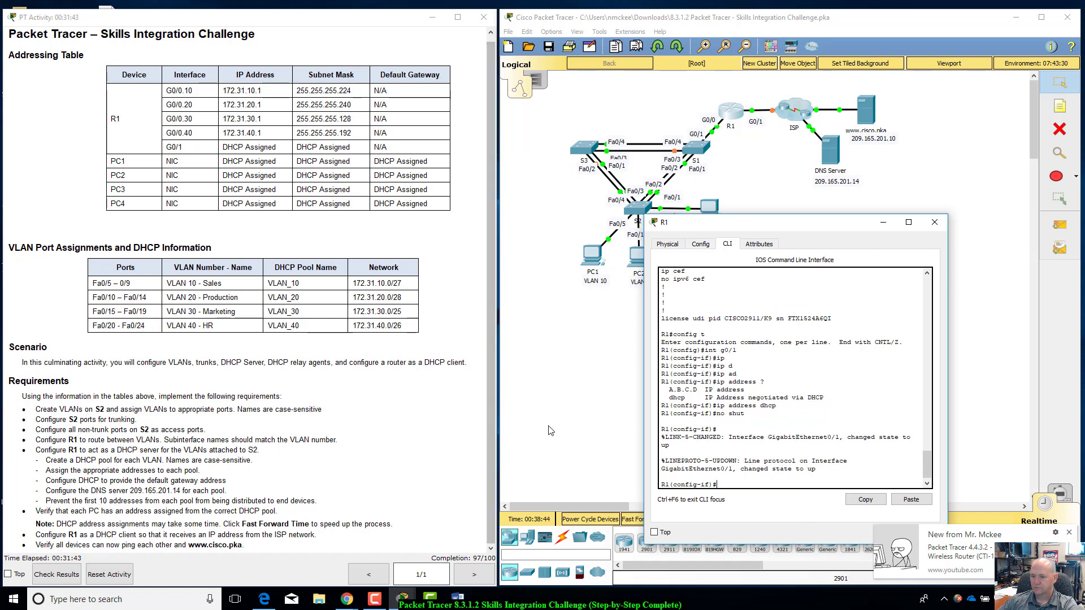
click(565, 420)
click(638, 520)
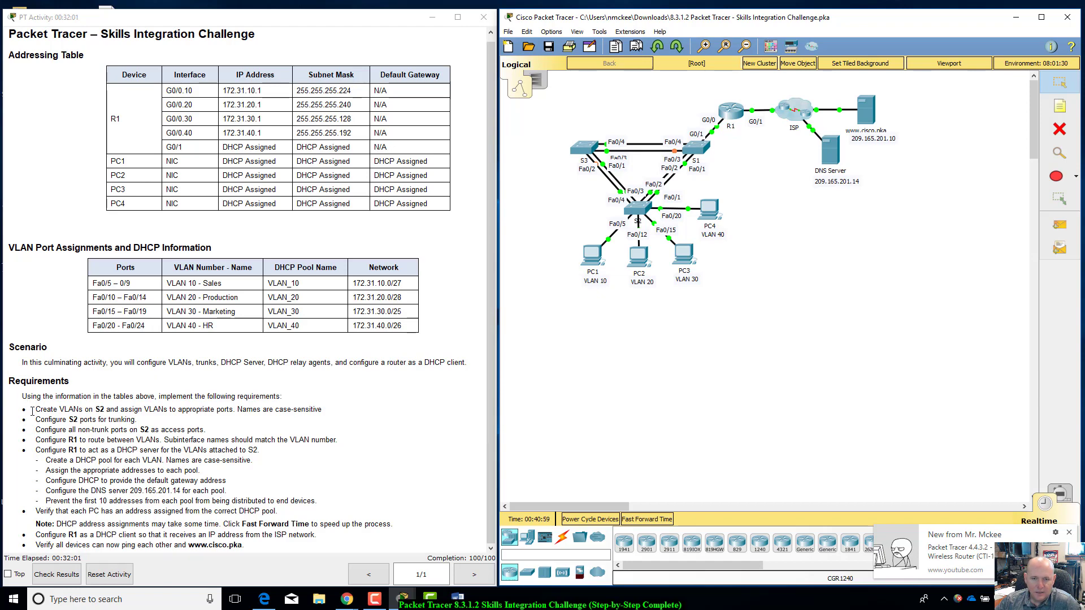
Review the activity's Requirements list, from creating the VLANs on S2 to the final ping check.
drag(36, 411, 339, 542)
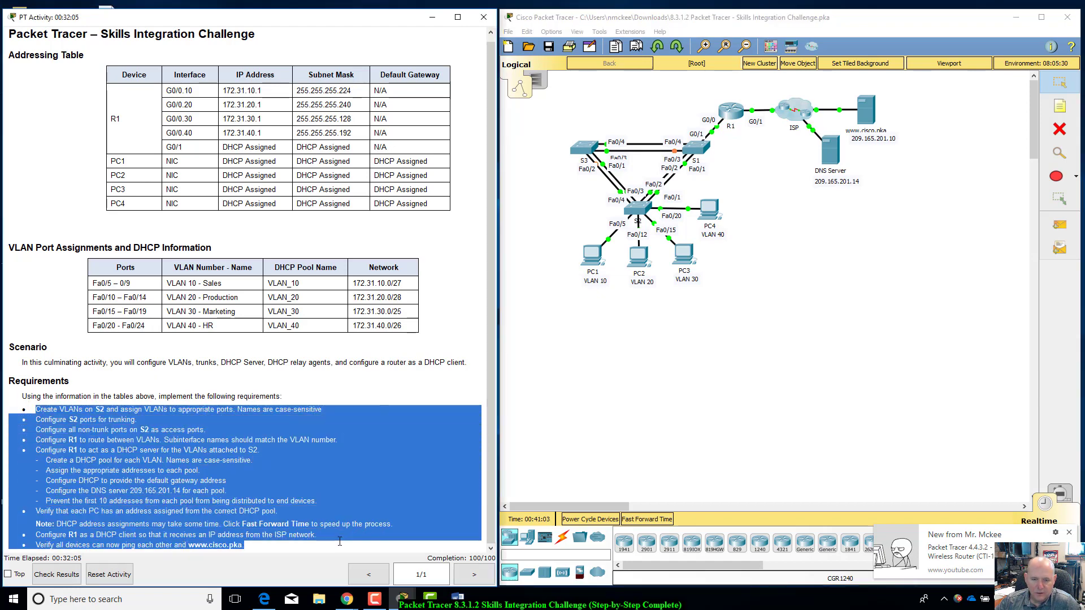
click(193, 501)
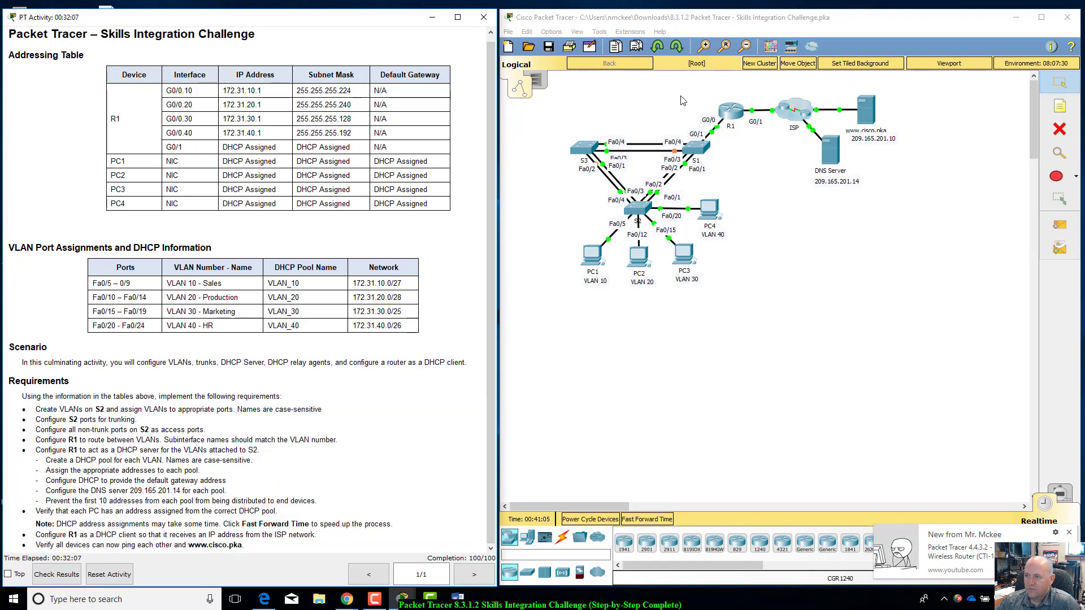